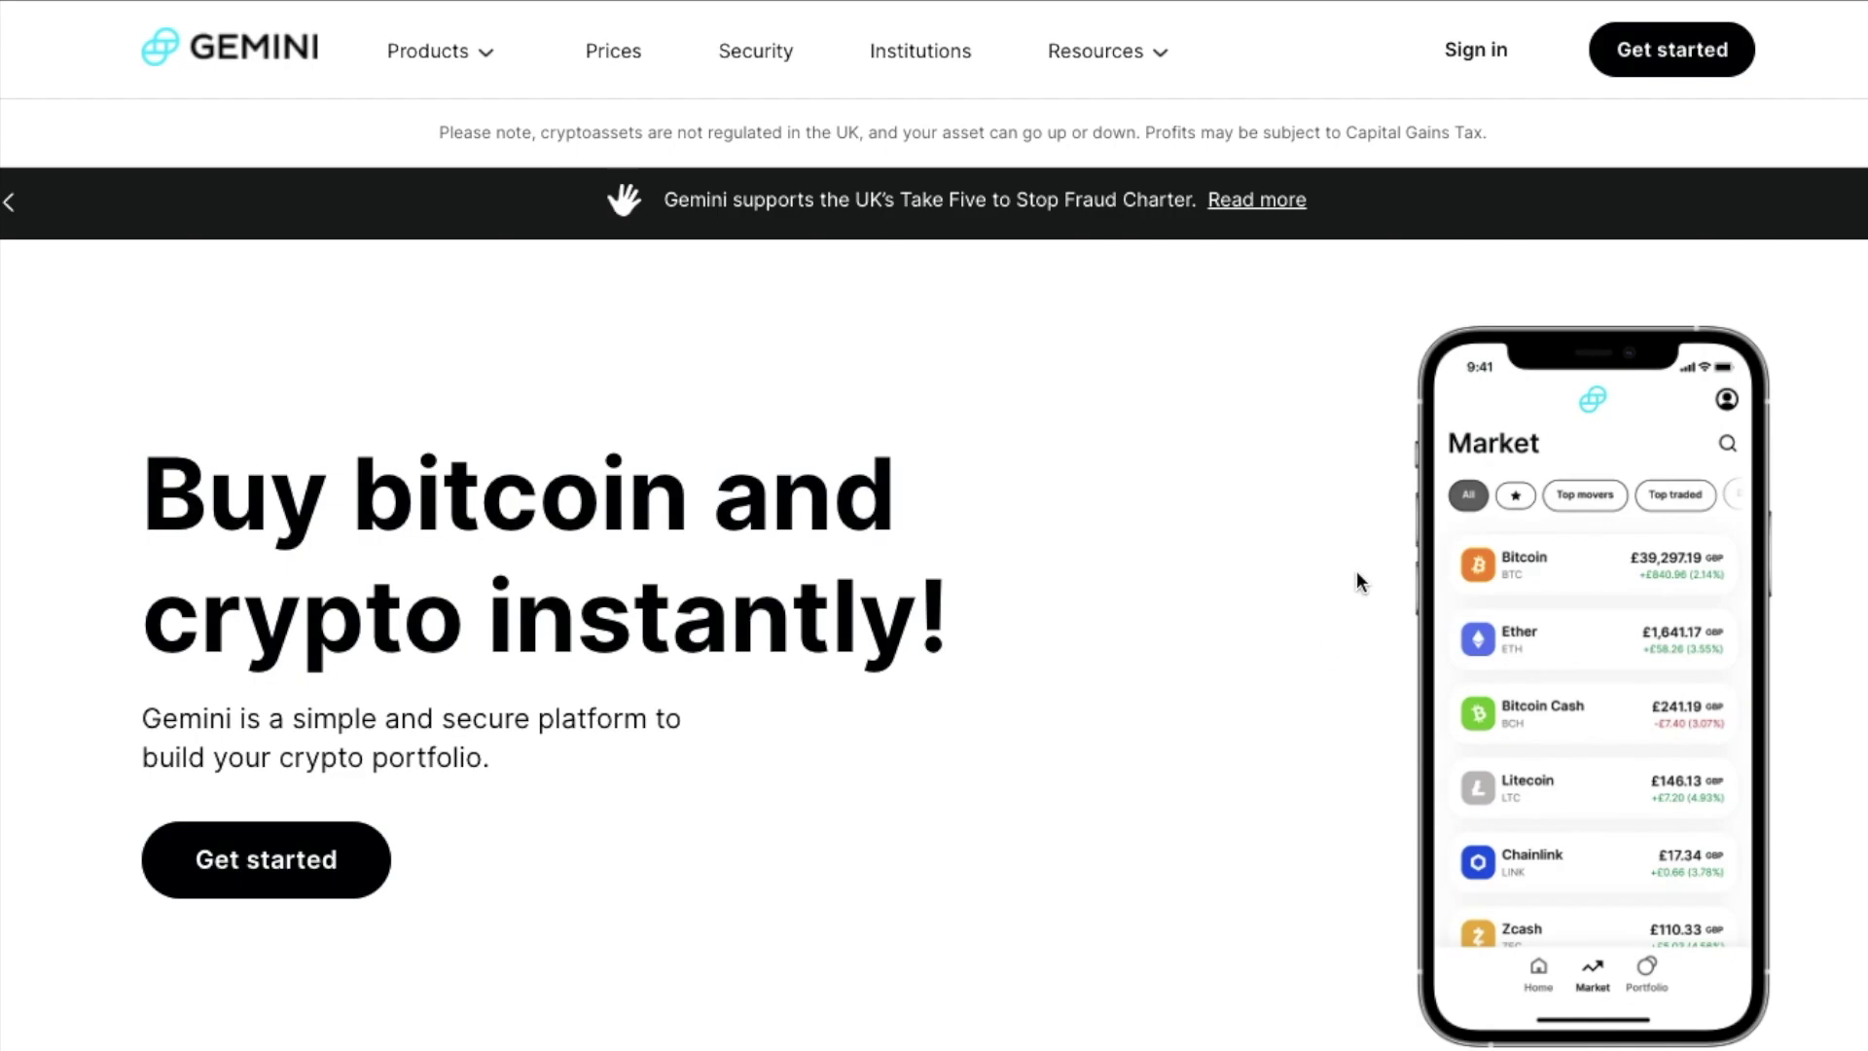
# Start the sign-up for a new Gemini account from the homepage
pyautogui.click(1627, 68)
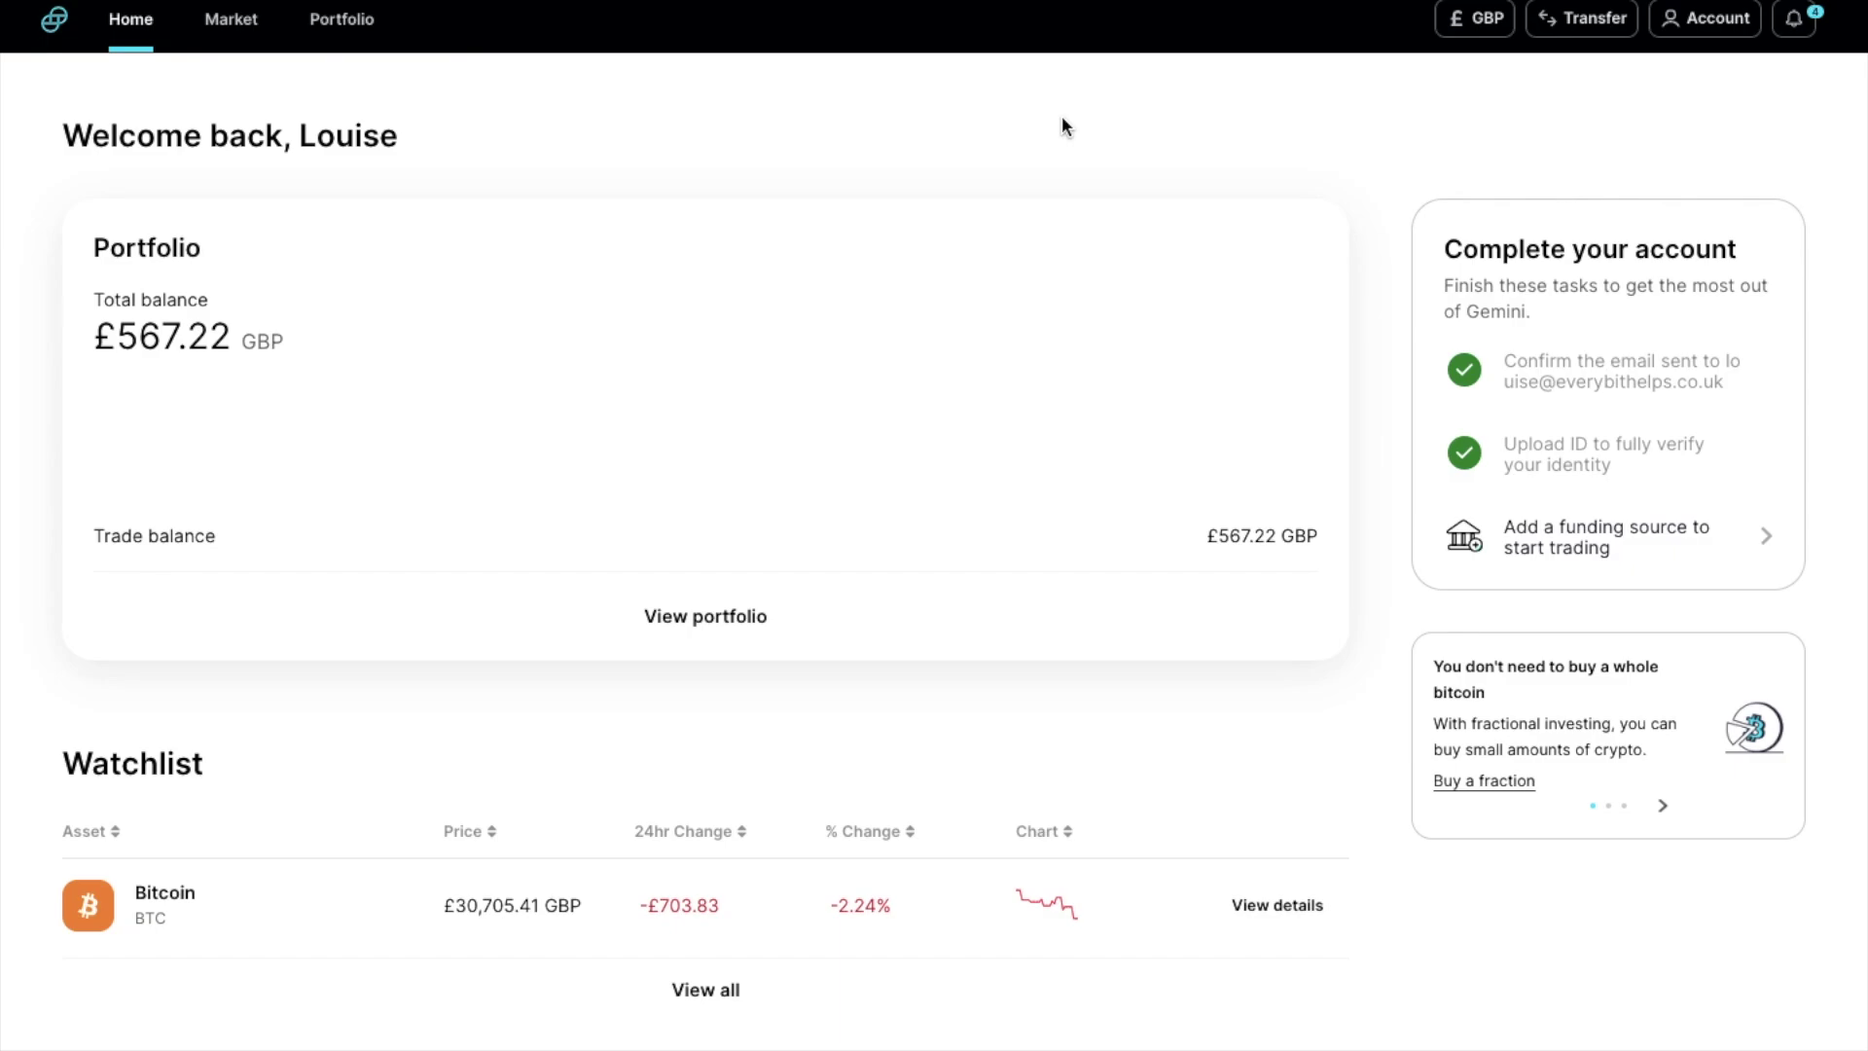
# Review the two-factor authentication methods in the account's security settings and return to the exchange home page
pyautogui.click(1704, 24)
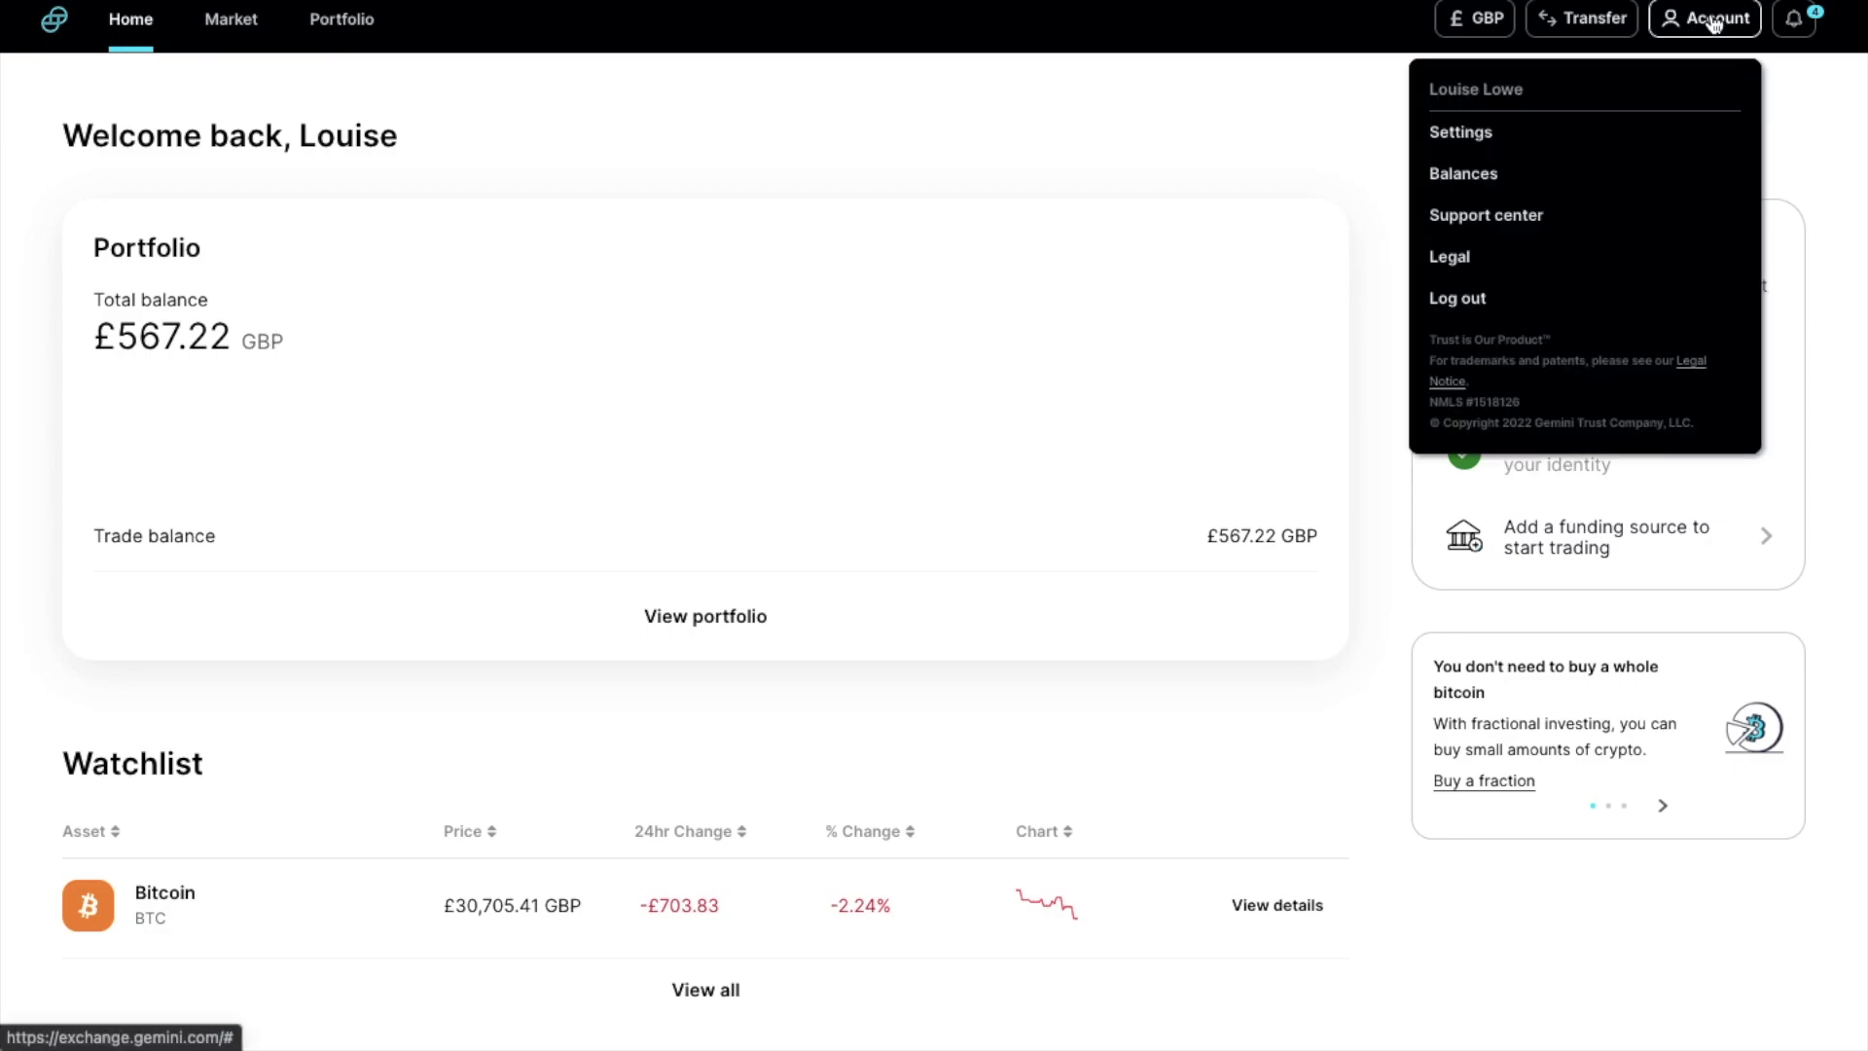
pyautogui.click(1660, 137)
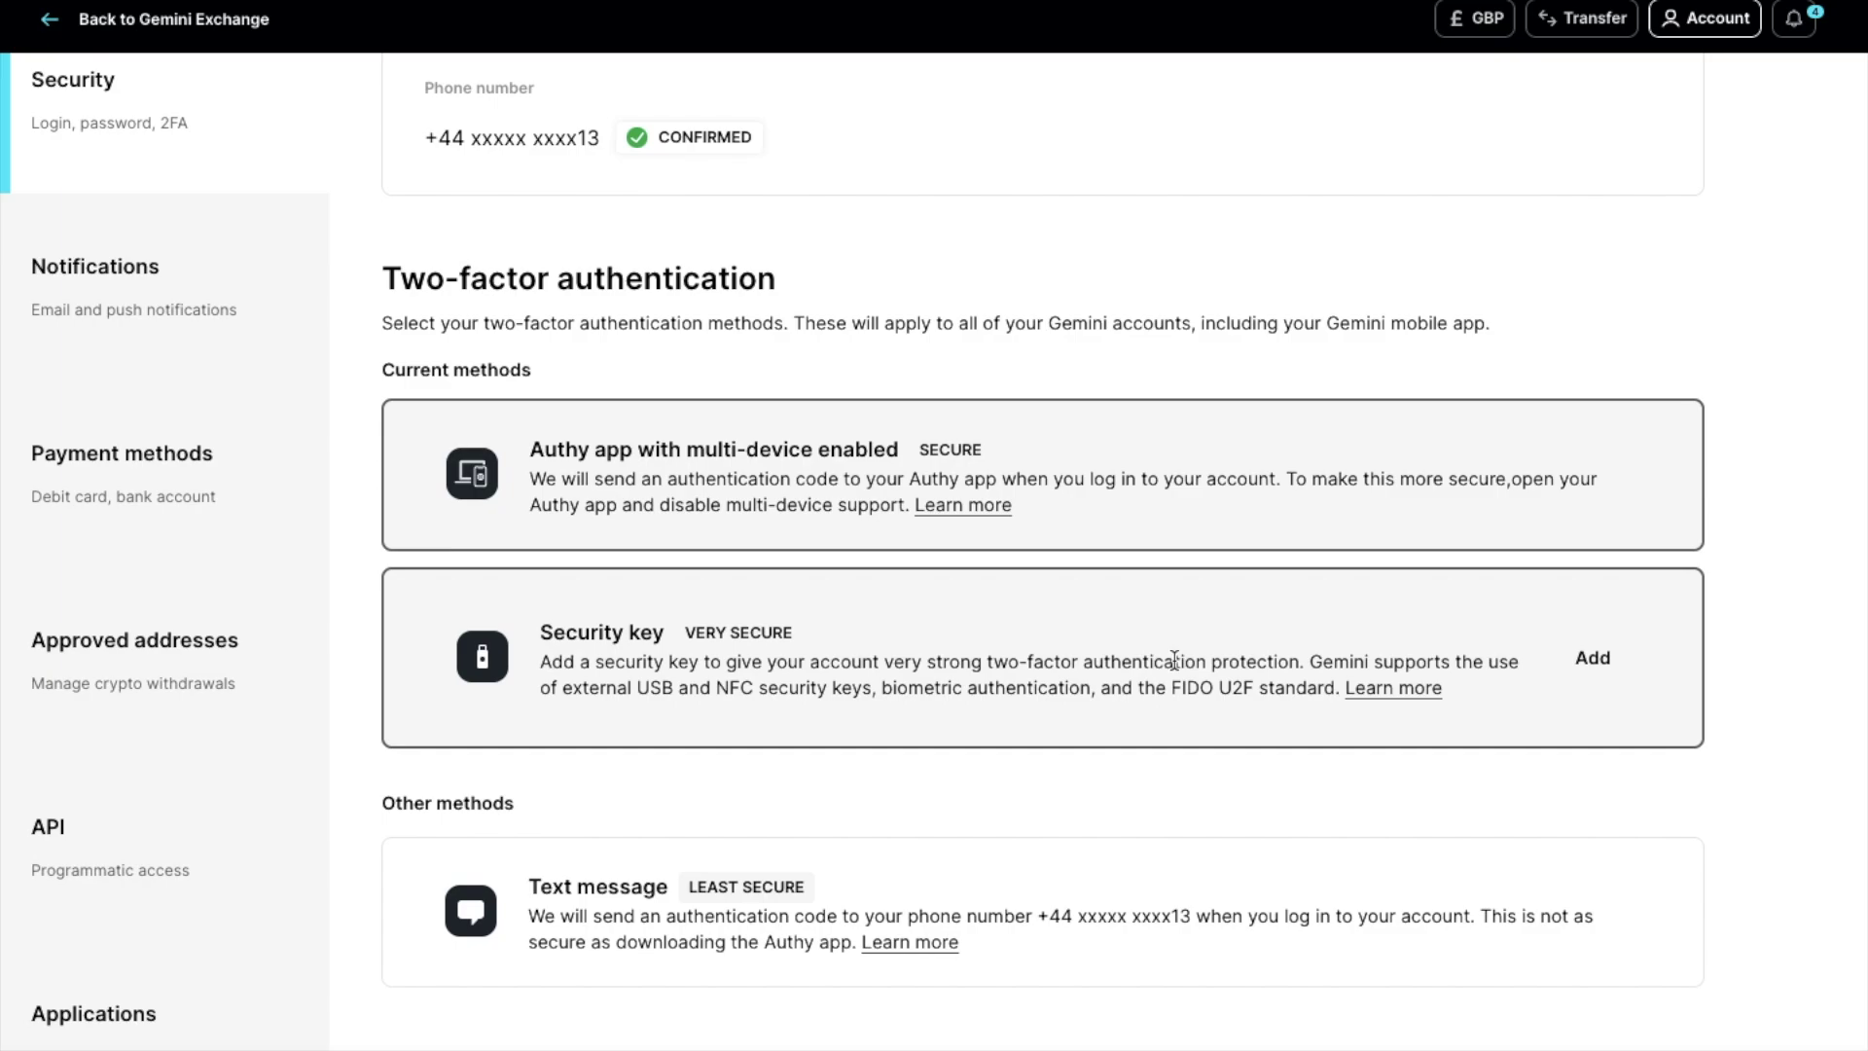
pyautogui.click(204, 29)
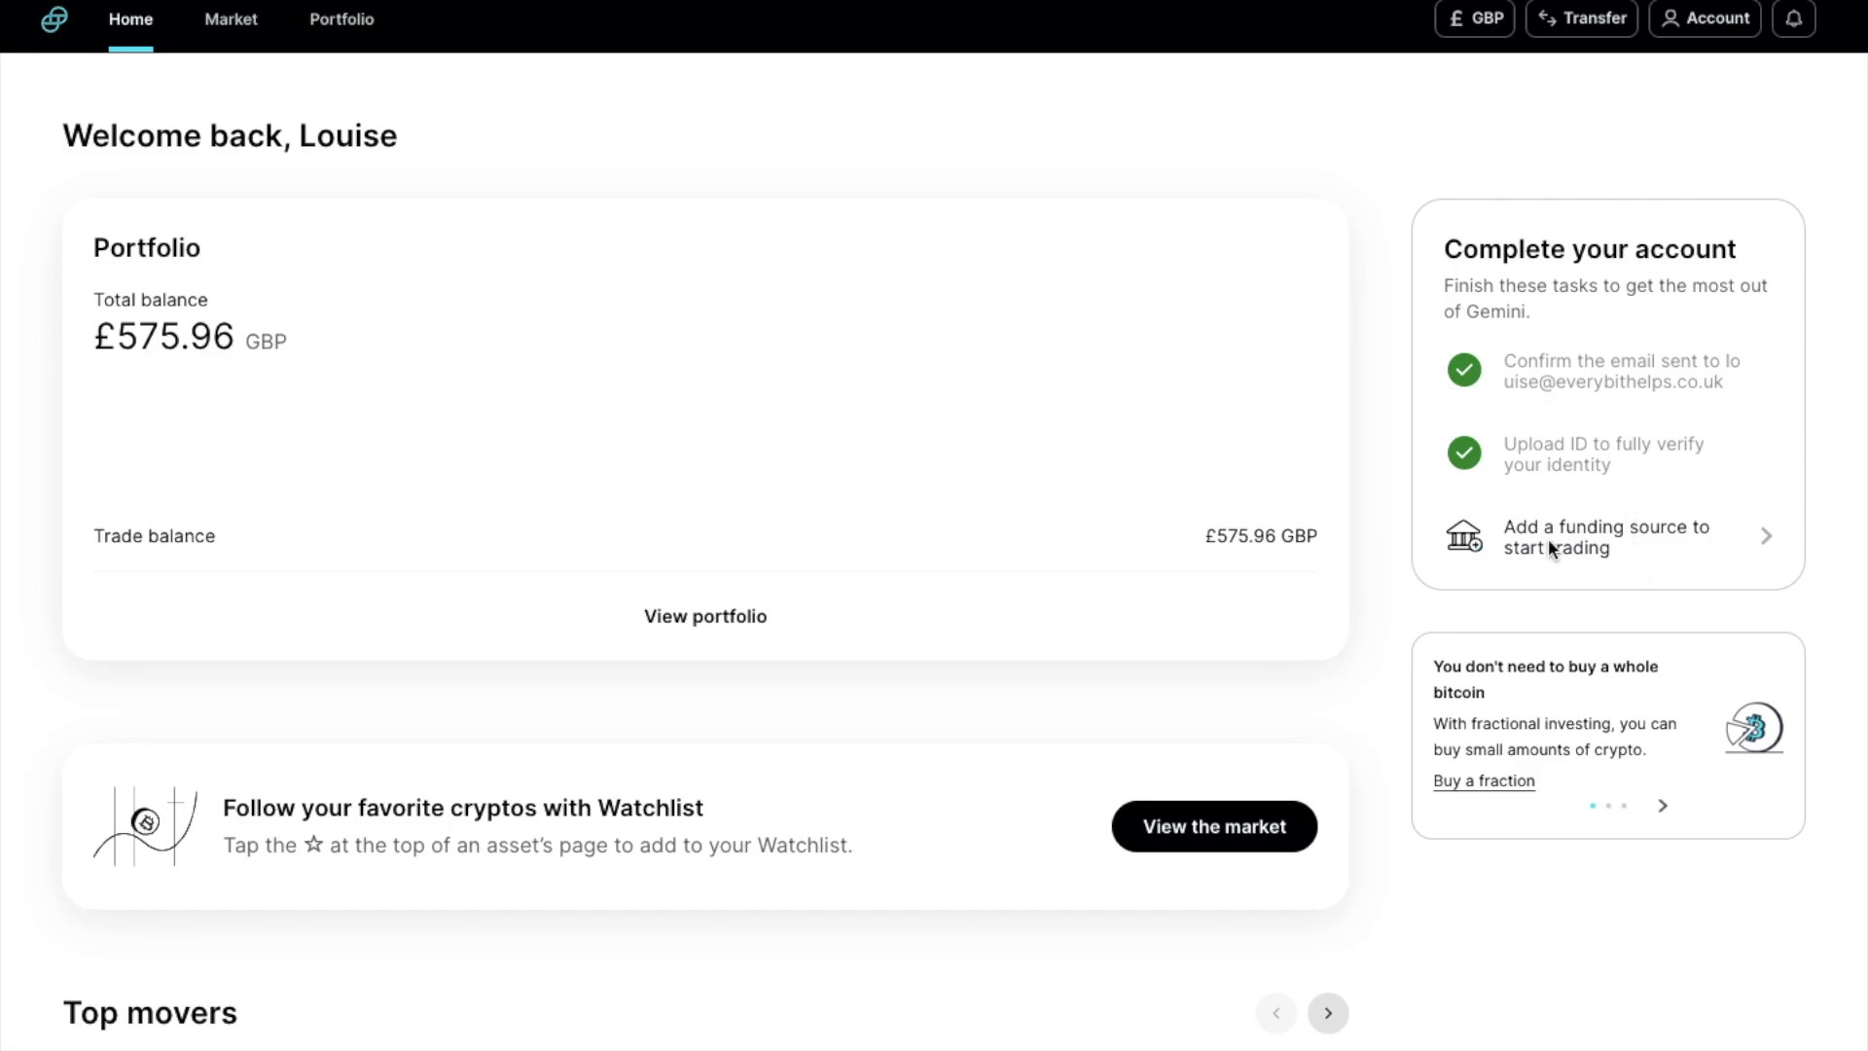
# Start adding a funding source with the instant Plaid bank verification and agree to Plaid's data retrieval terms
pyautogui.click(1769, 552)
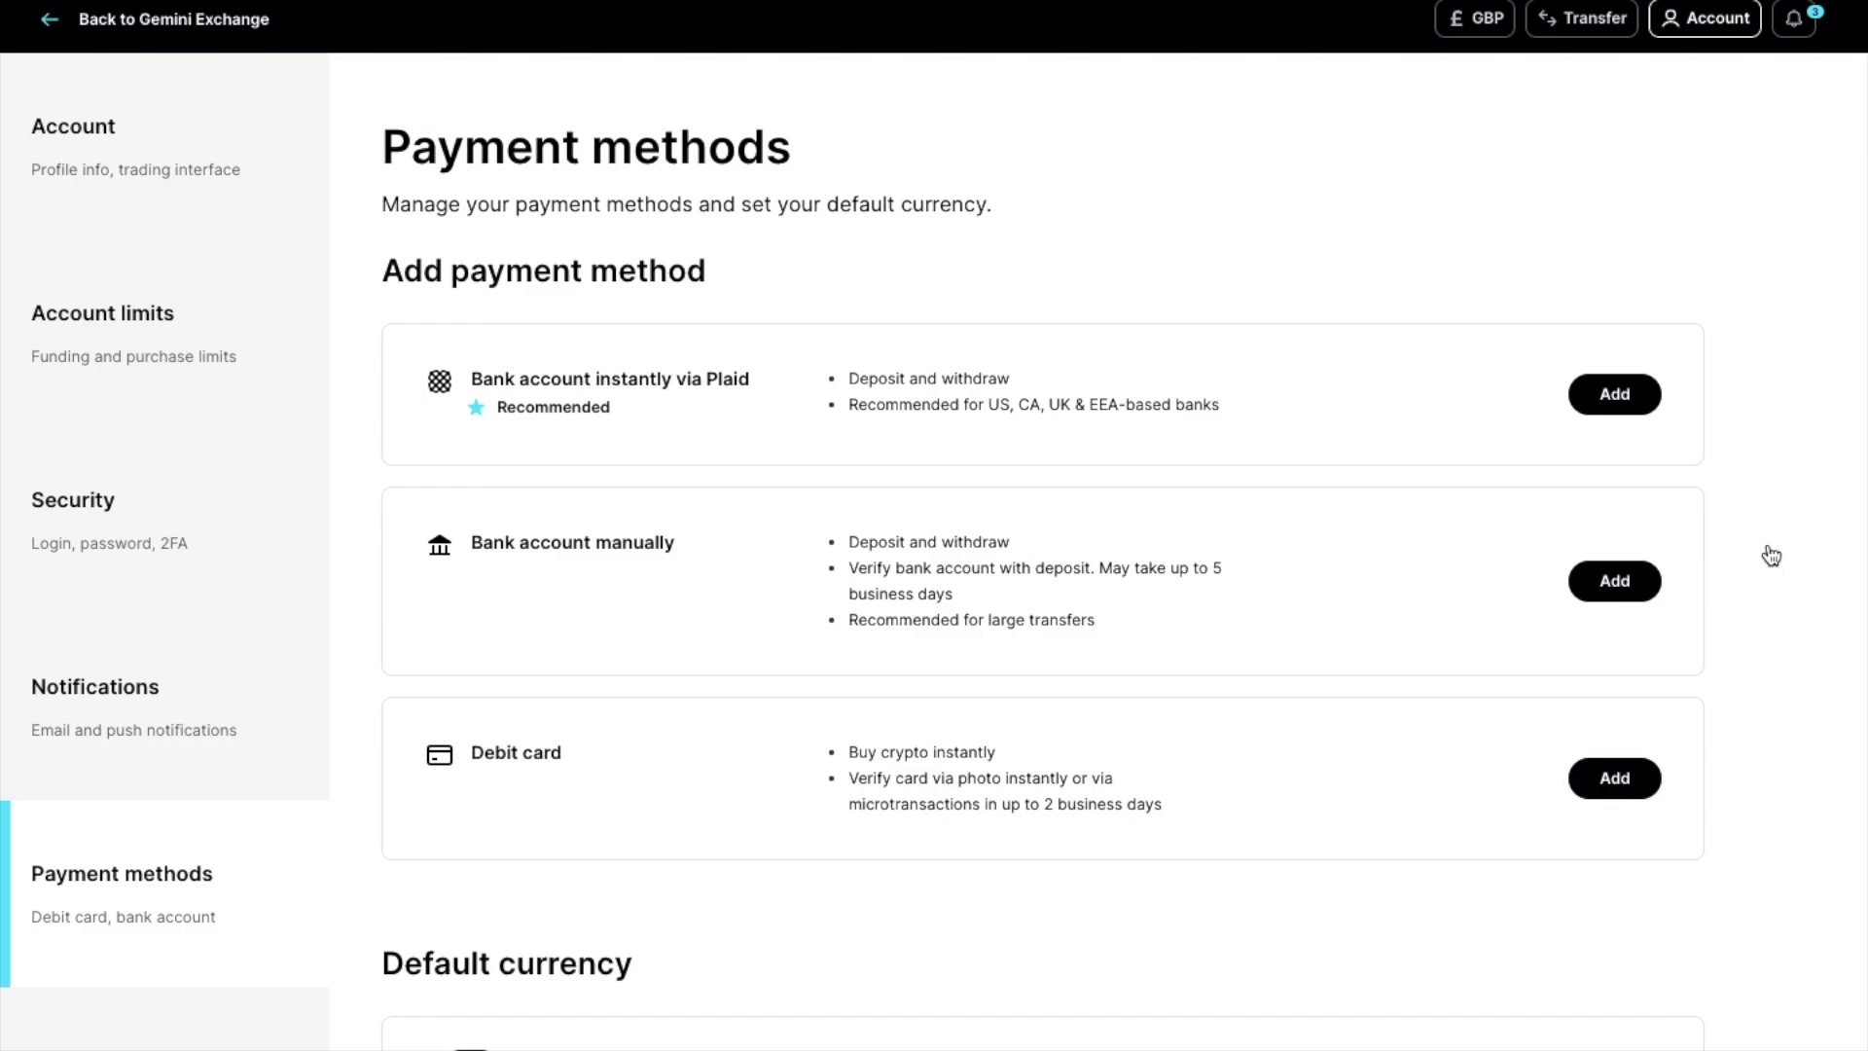
pyautogui.click(1638, 414)
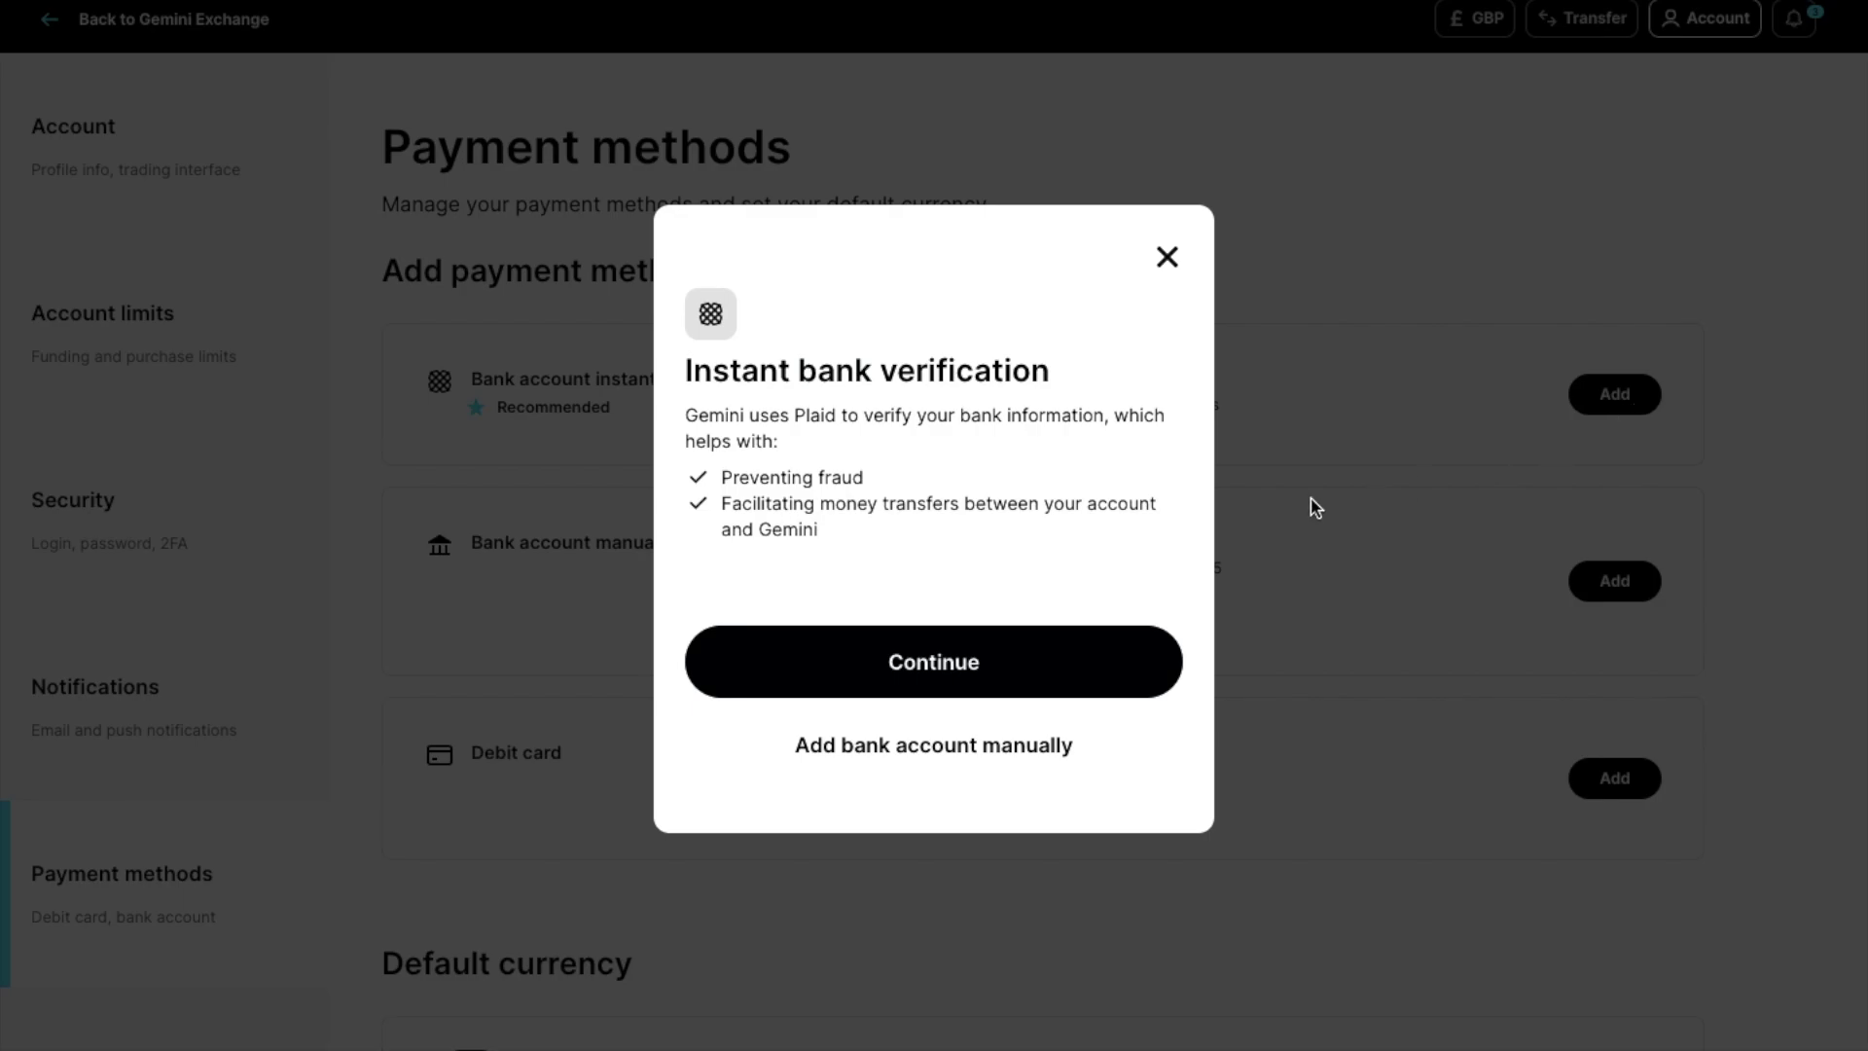
pyautogui.click(1038, 671)
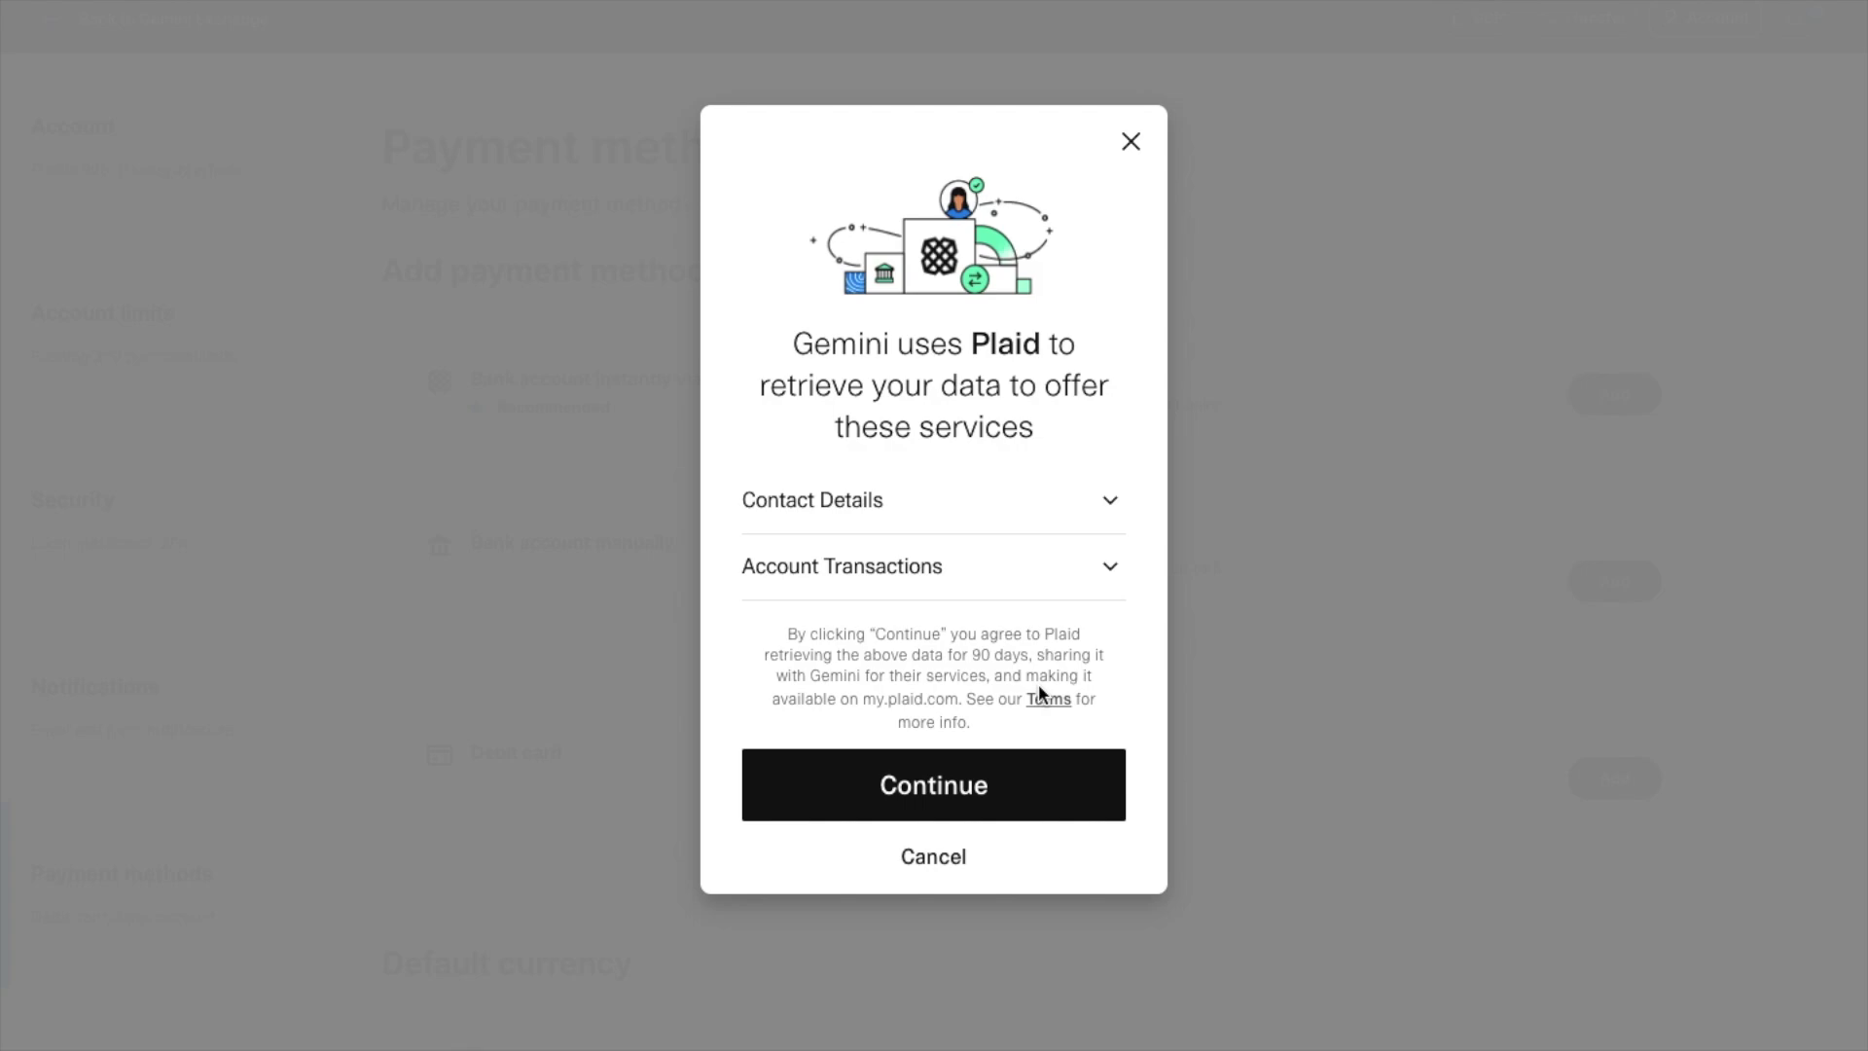
pyautogui.click(1005, 794)
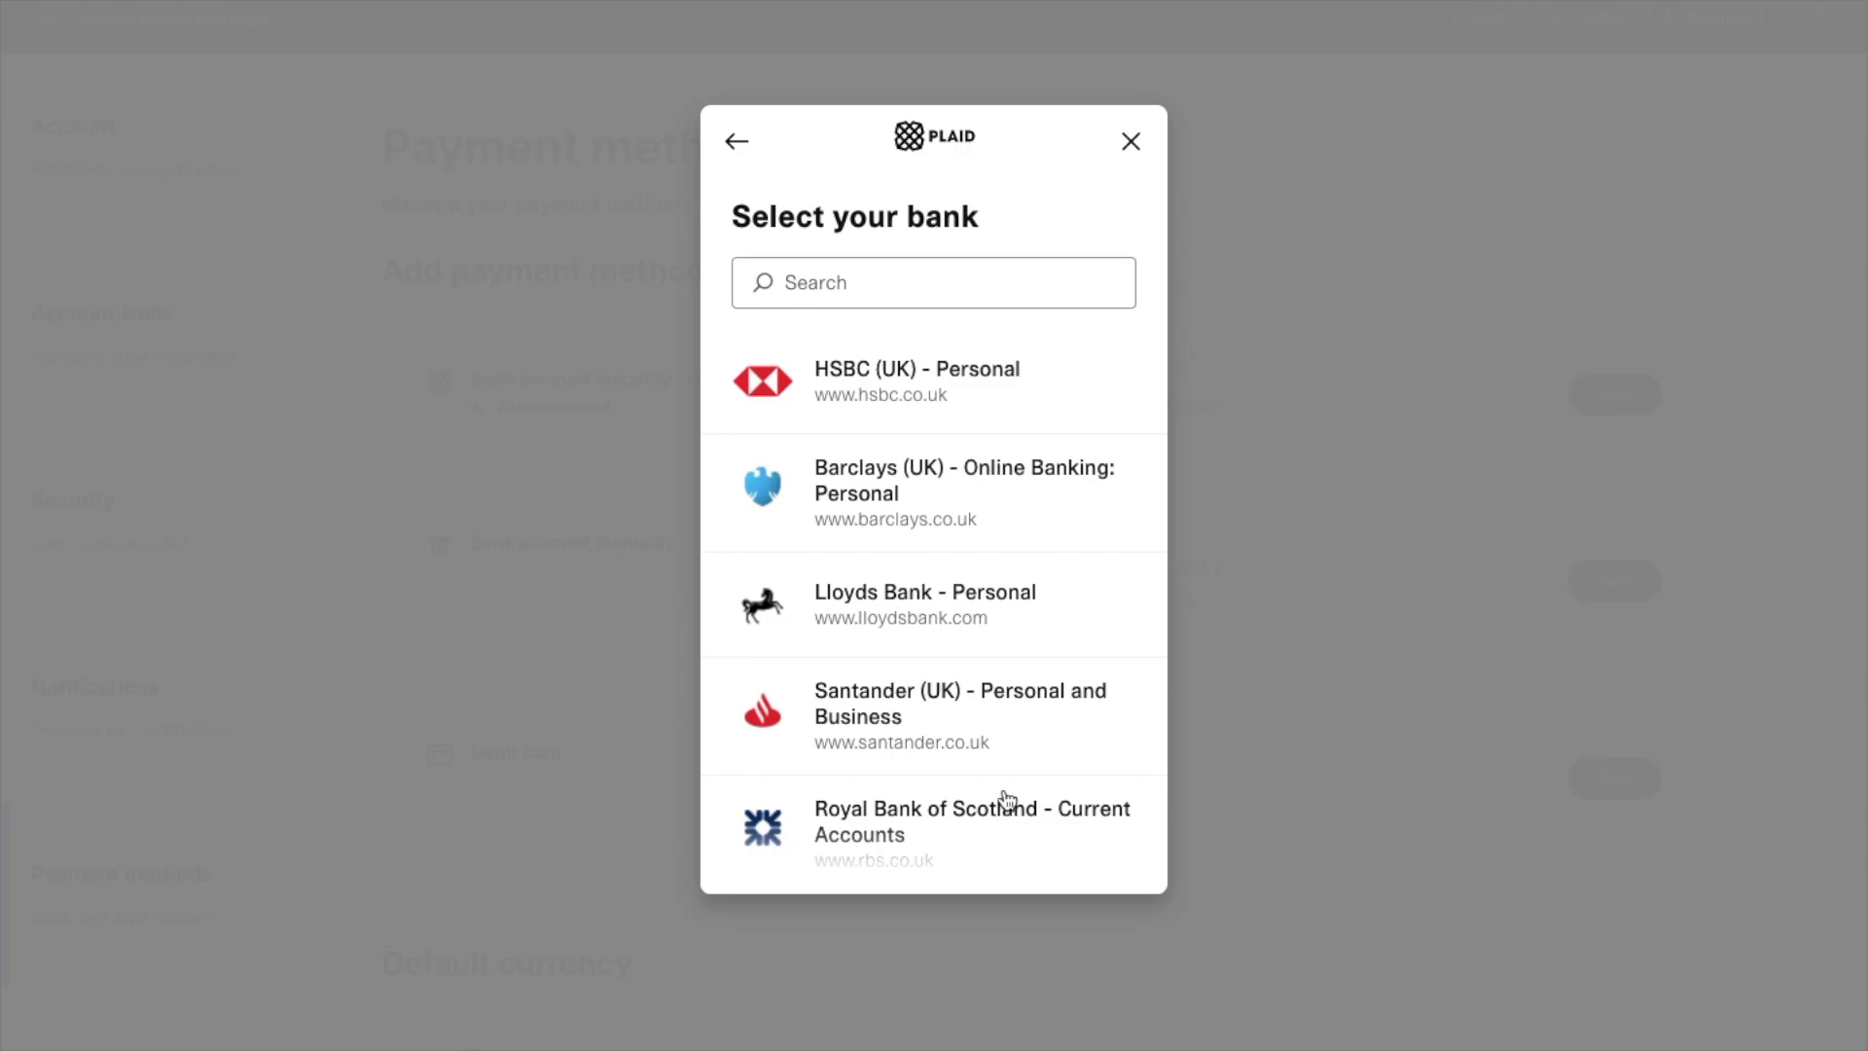
# Find Revolut with the search "revolut", link its current account as a payment method, and start adding another payment method
pyautogui.click(854, 299)
pyautogui.write('revolut')
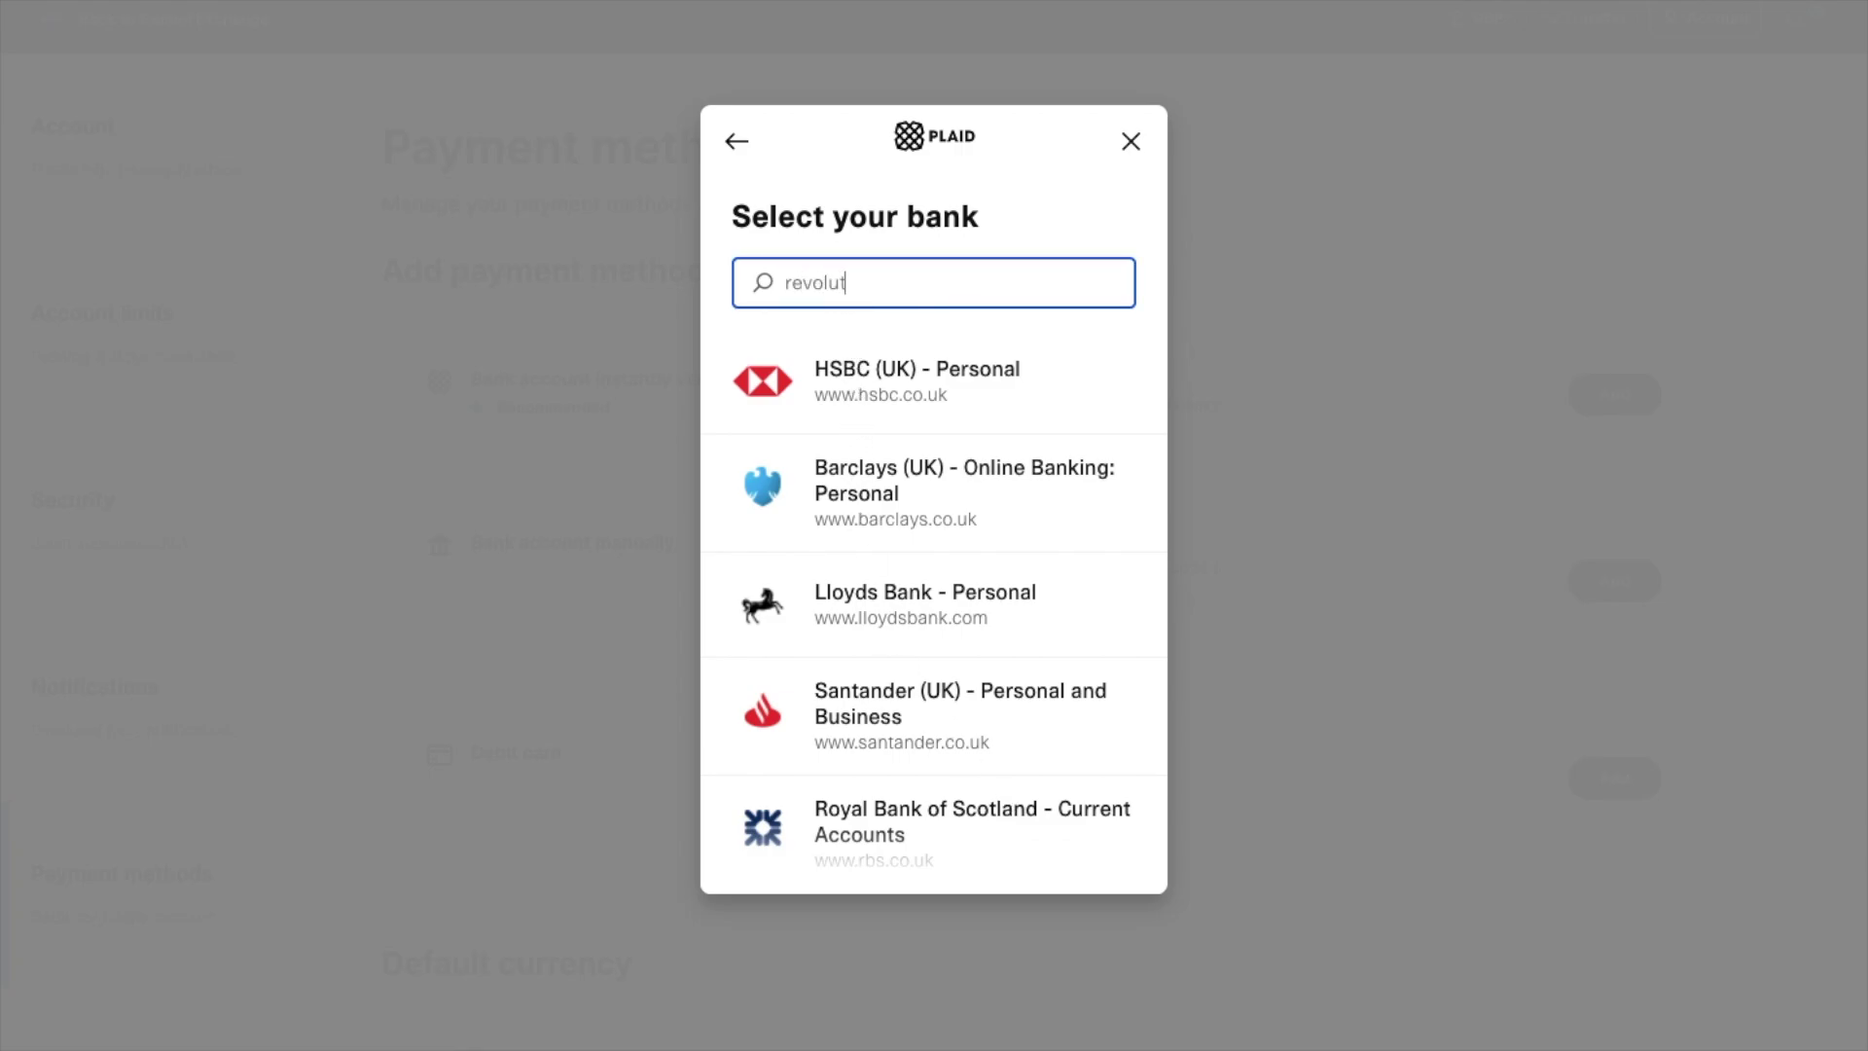
pyautogui.click(896, 386)
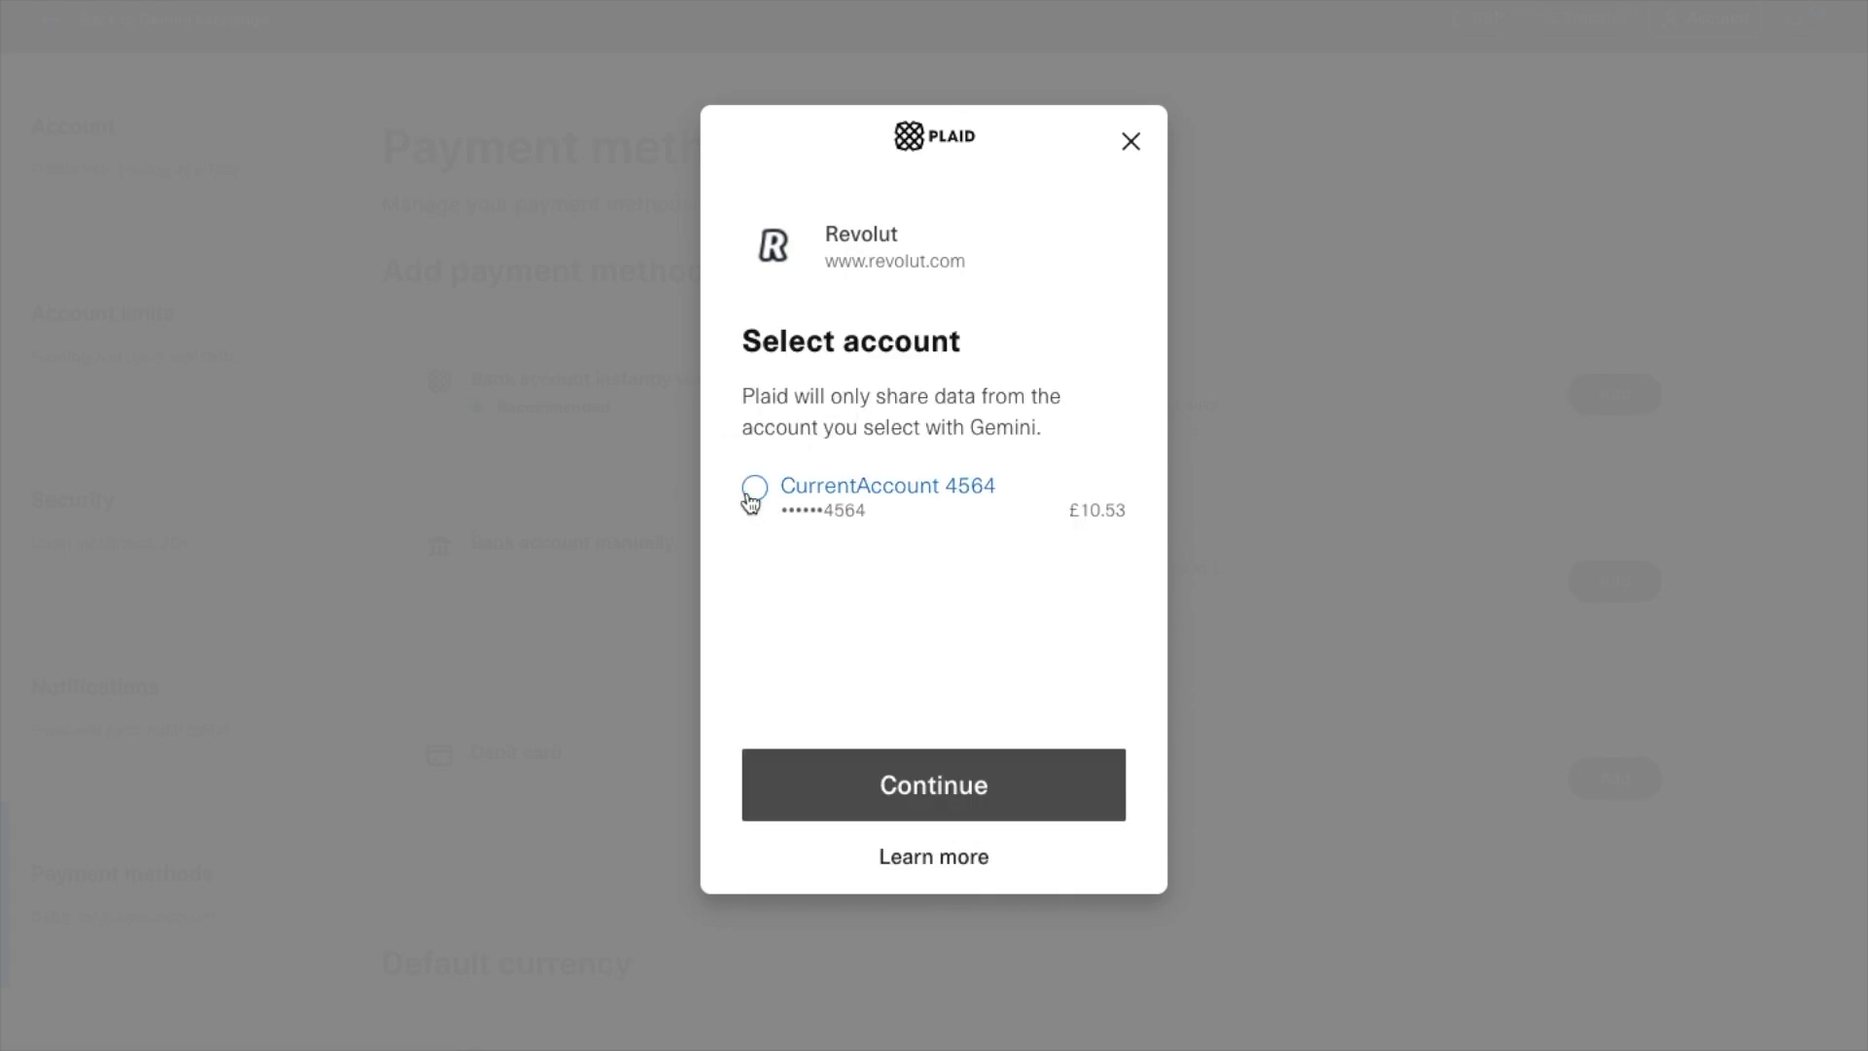
pyautogui.click(754, 489)
pyautogui.click(813, 784)
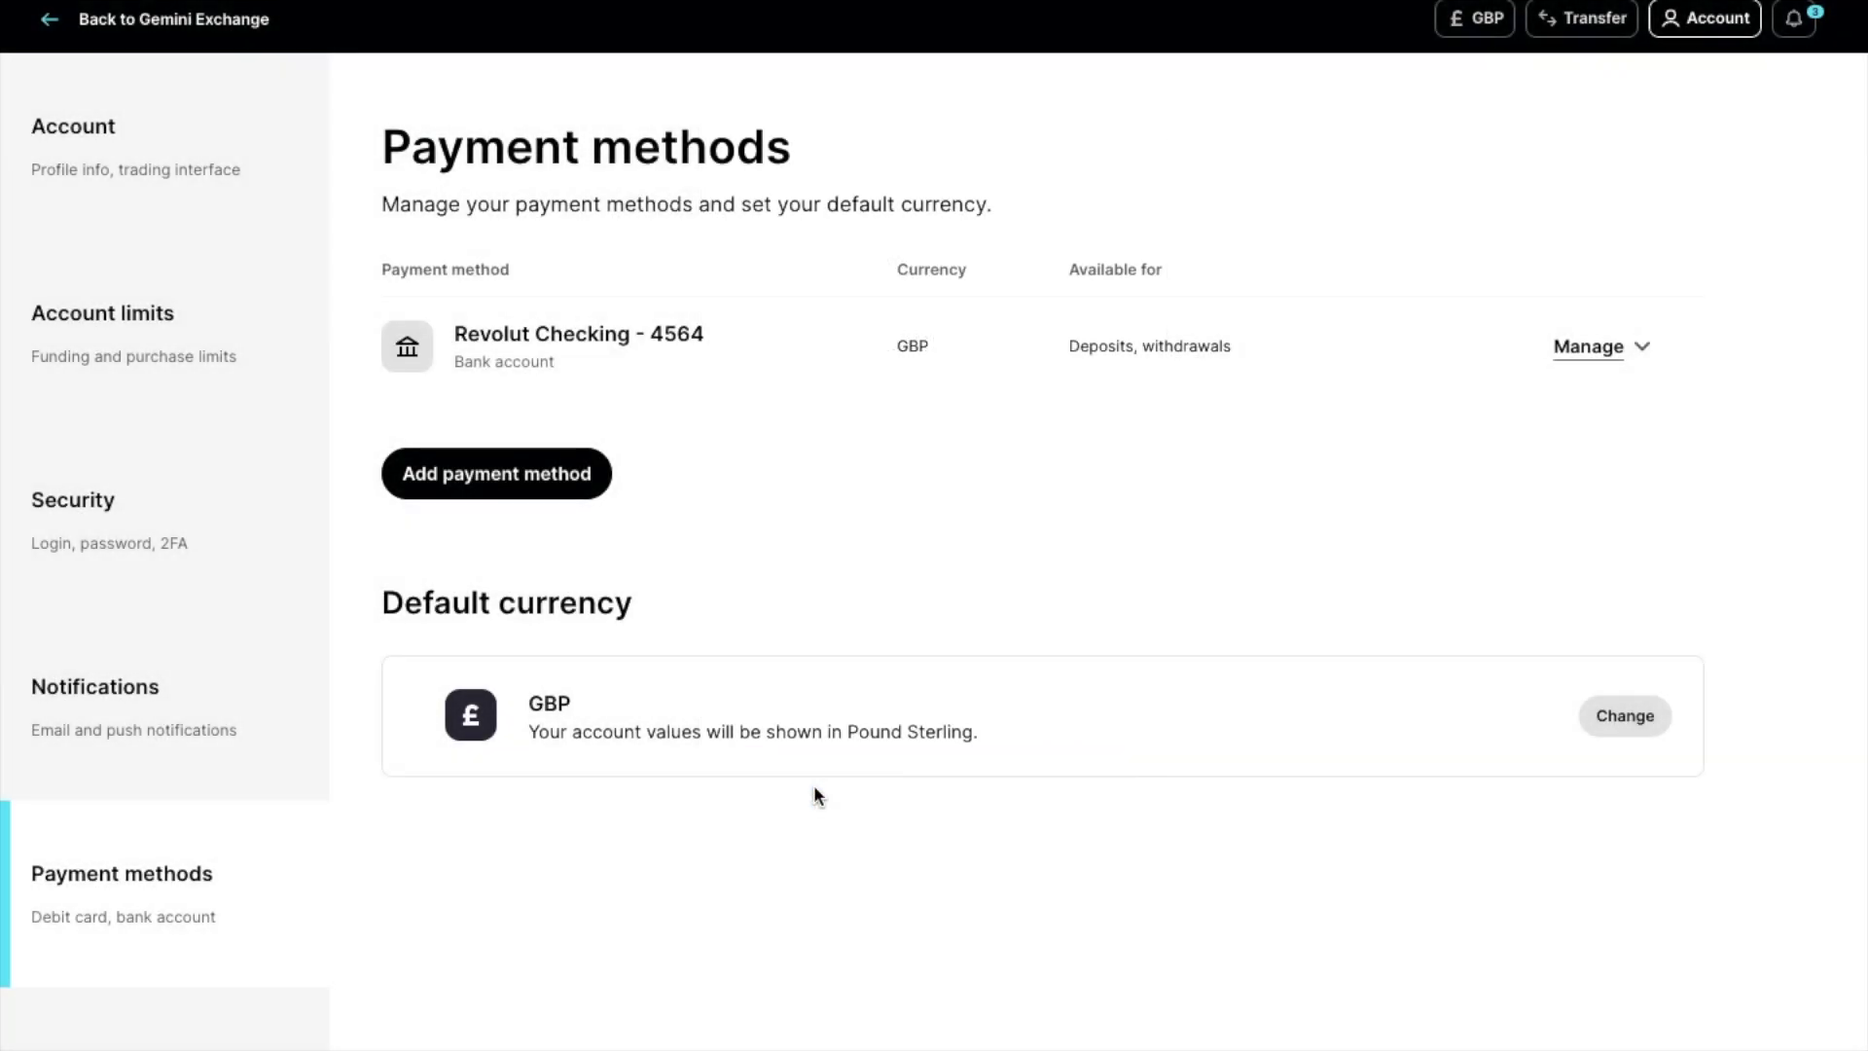
pyautogui.click(557, 491)
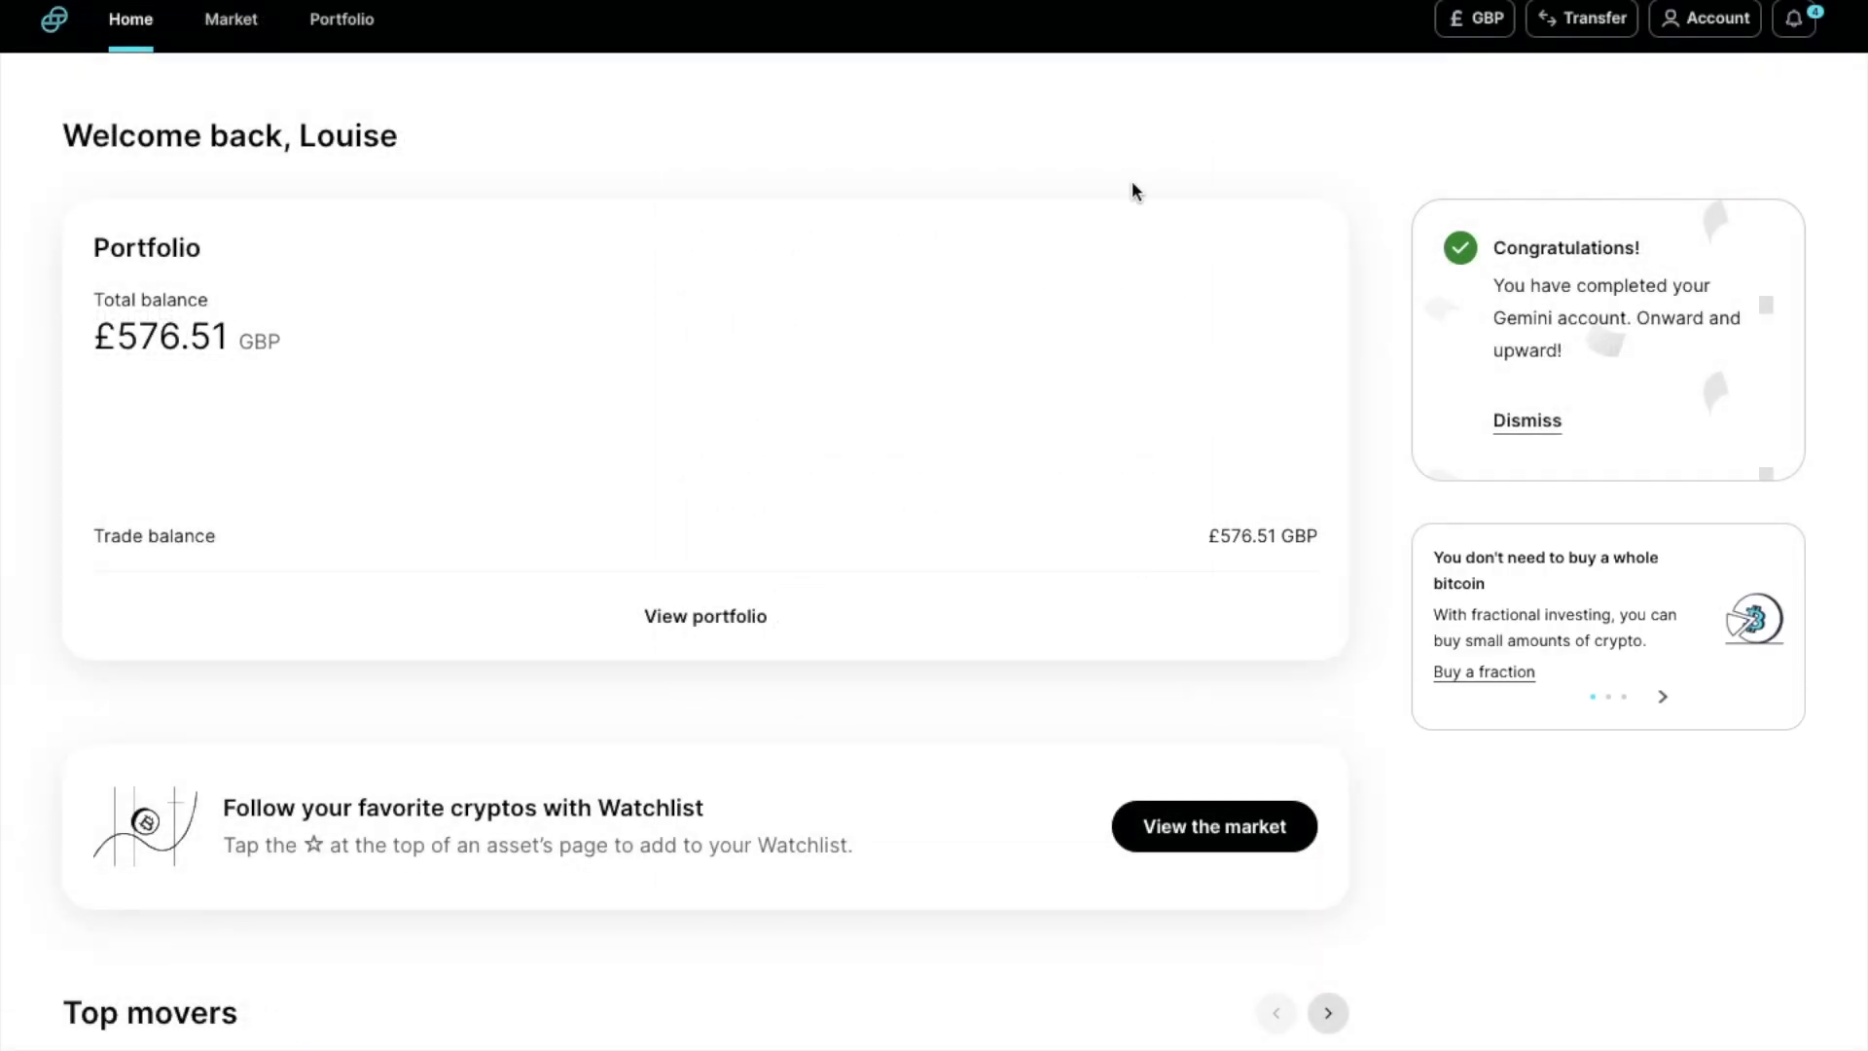
# Start a deposit into Gemini with GBP - Pound Sterling as the currency and continue to the deposit instructions
pyautogui.click(1581, 20)
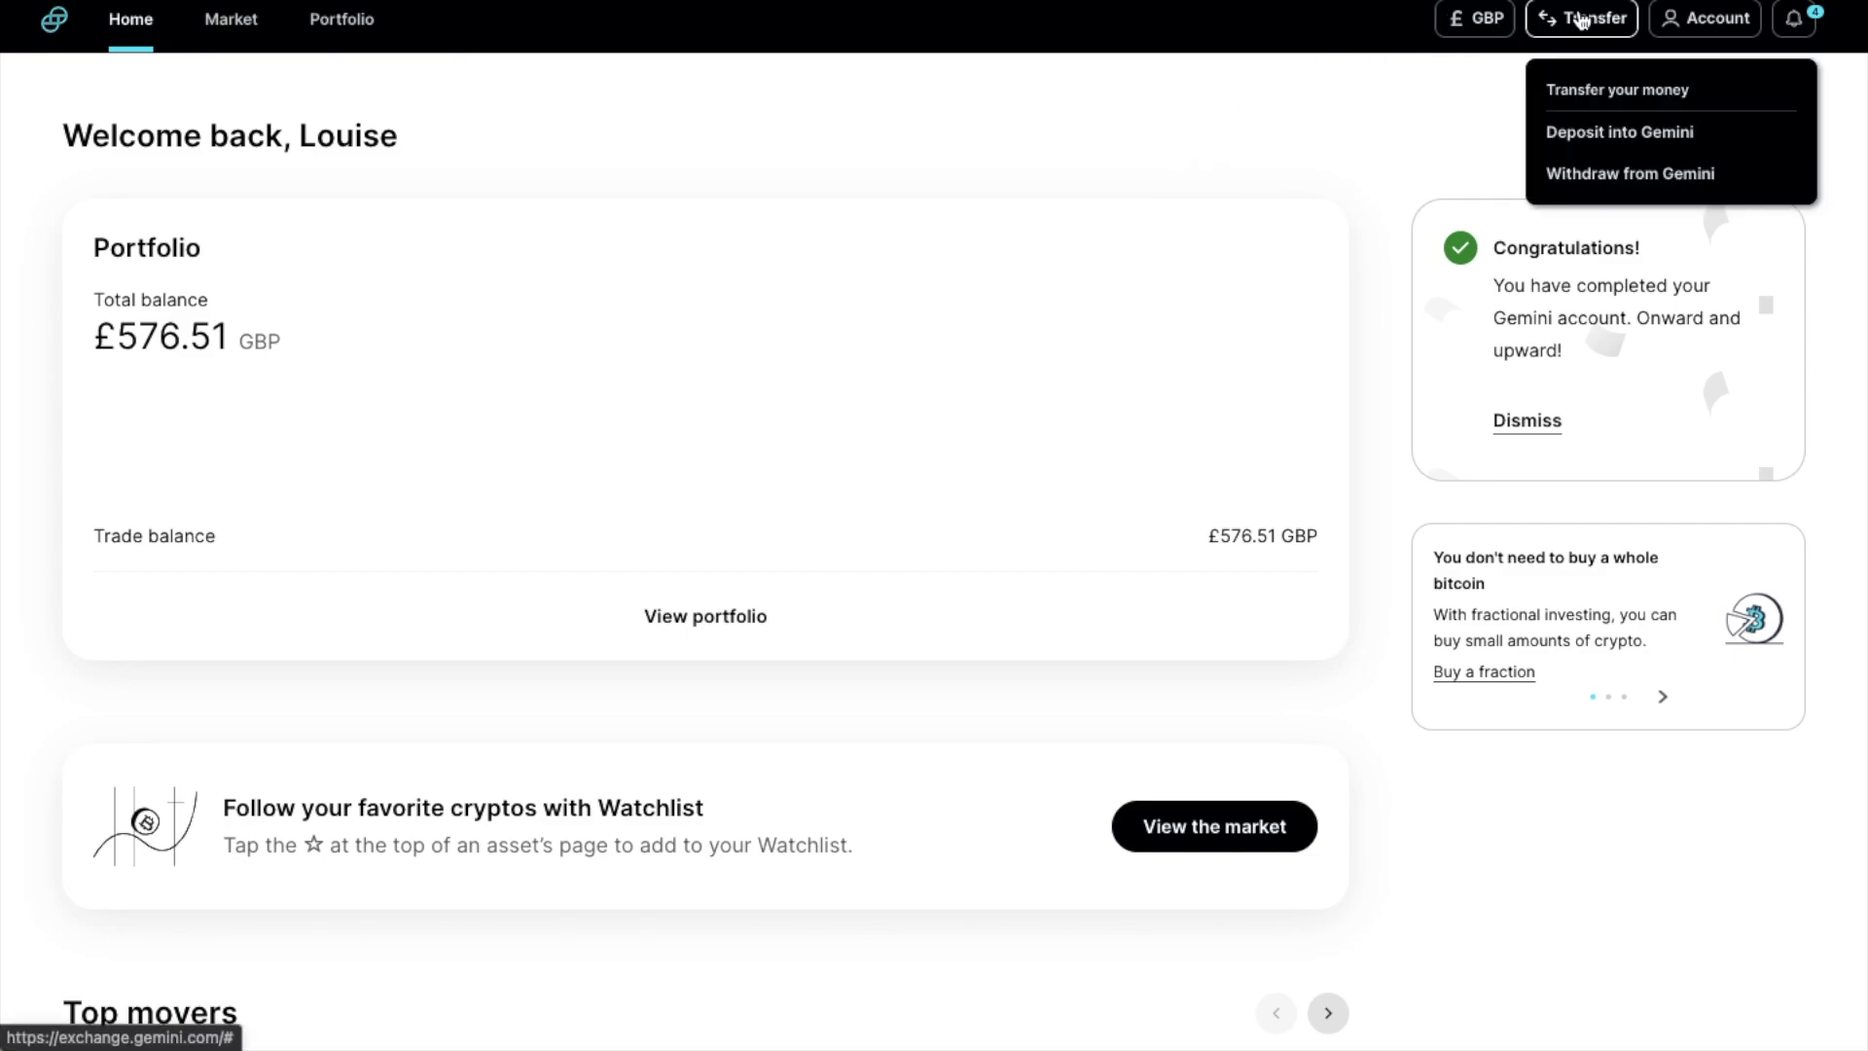
pyautogui.click(1587, 150)
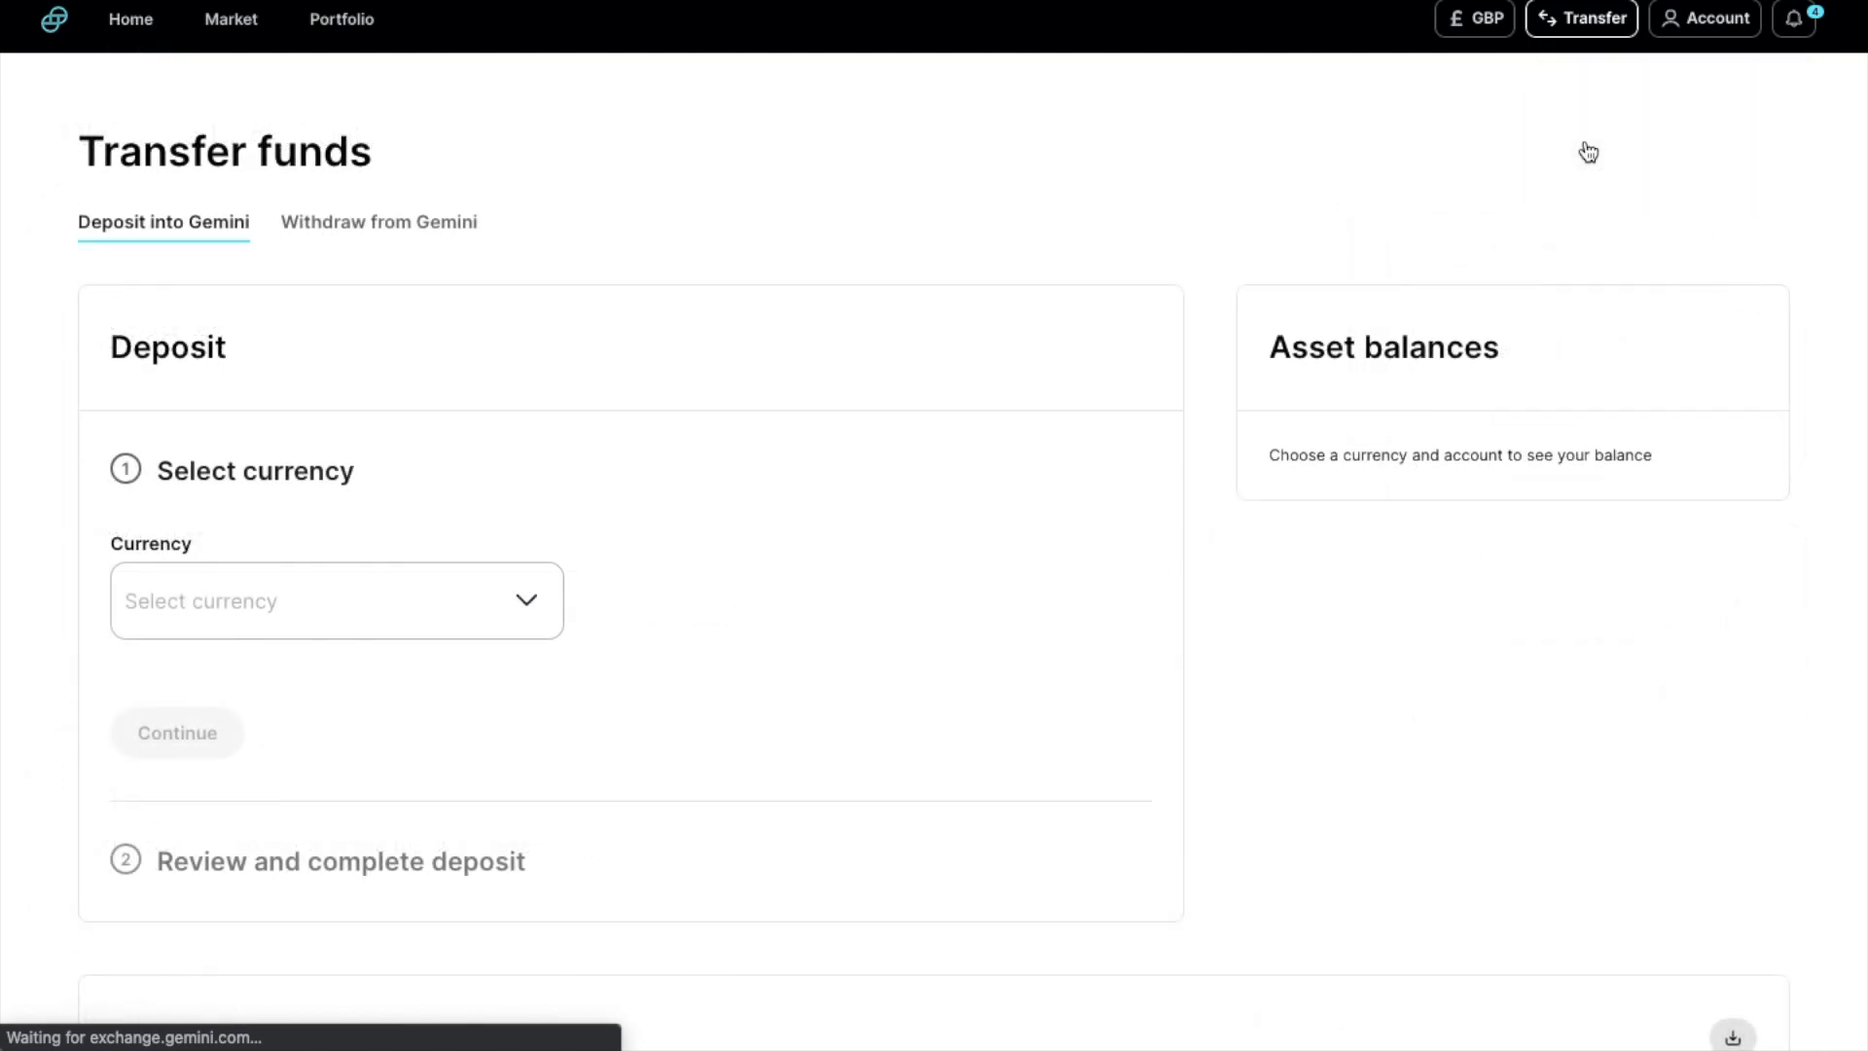
pyautogui.click(543, 598)
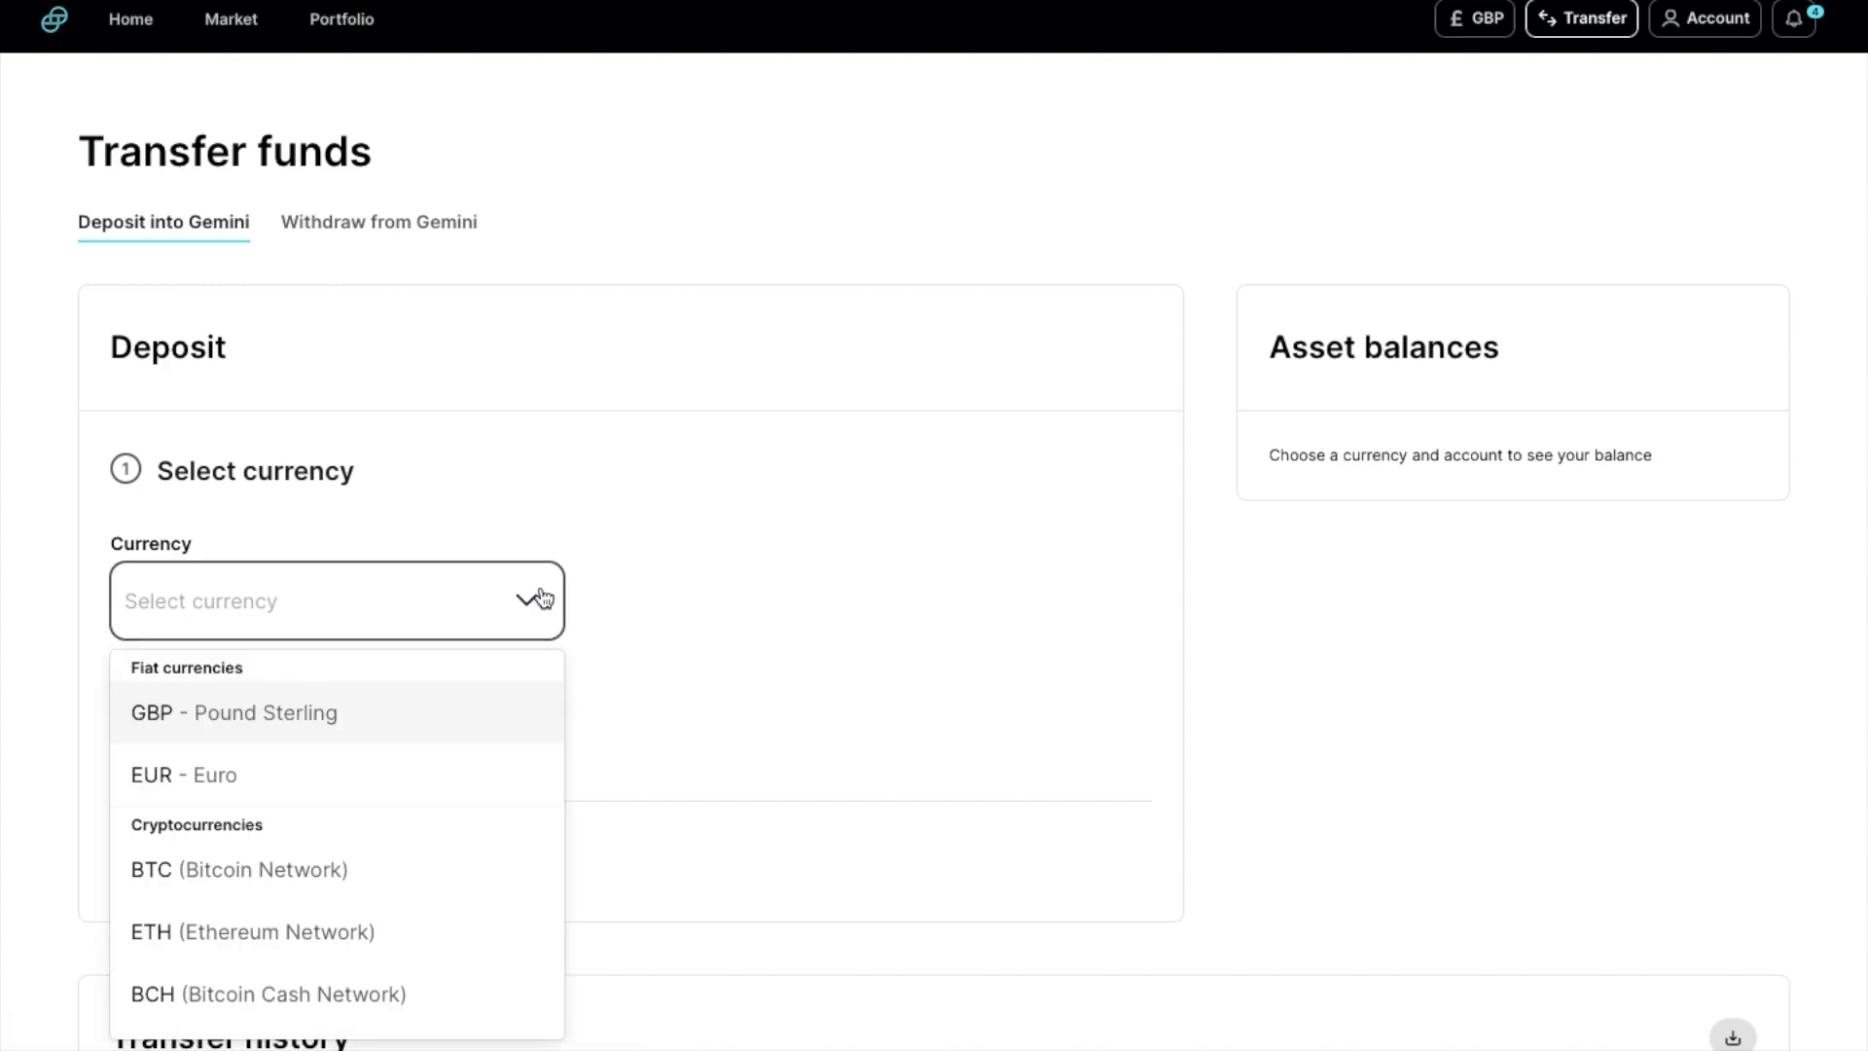
pyautogui.click(490, 717)
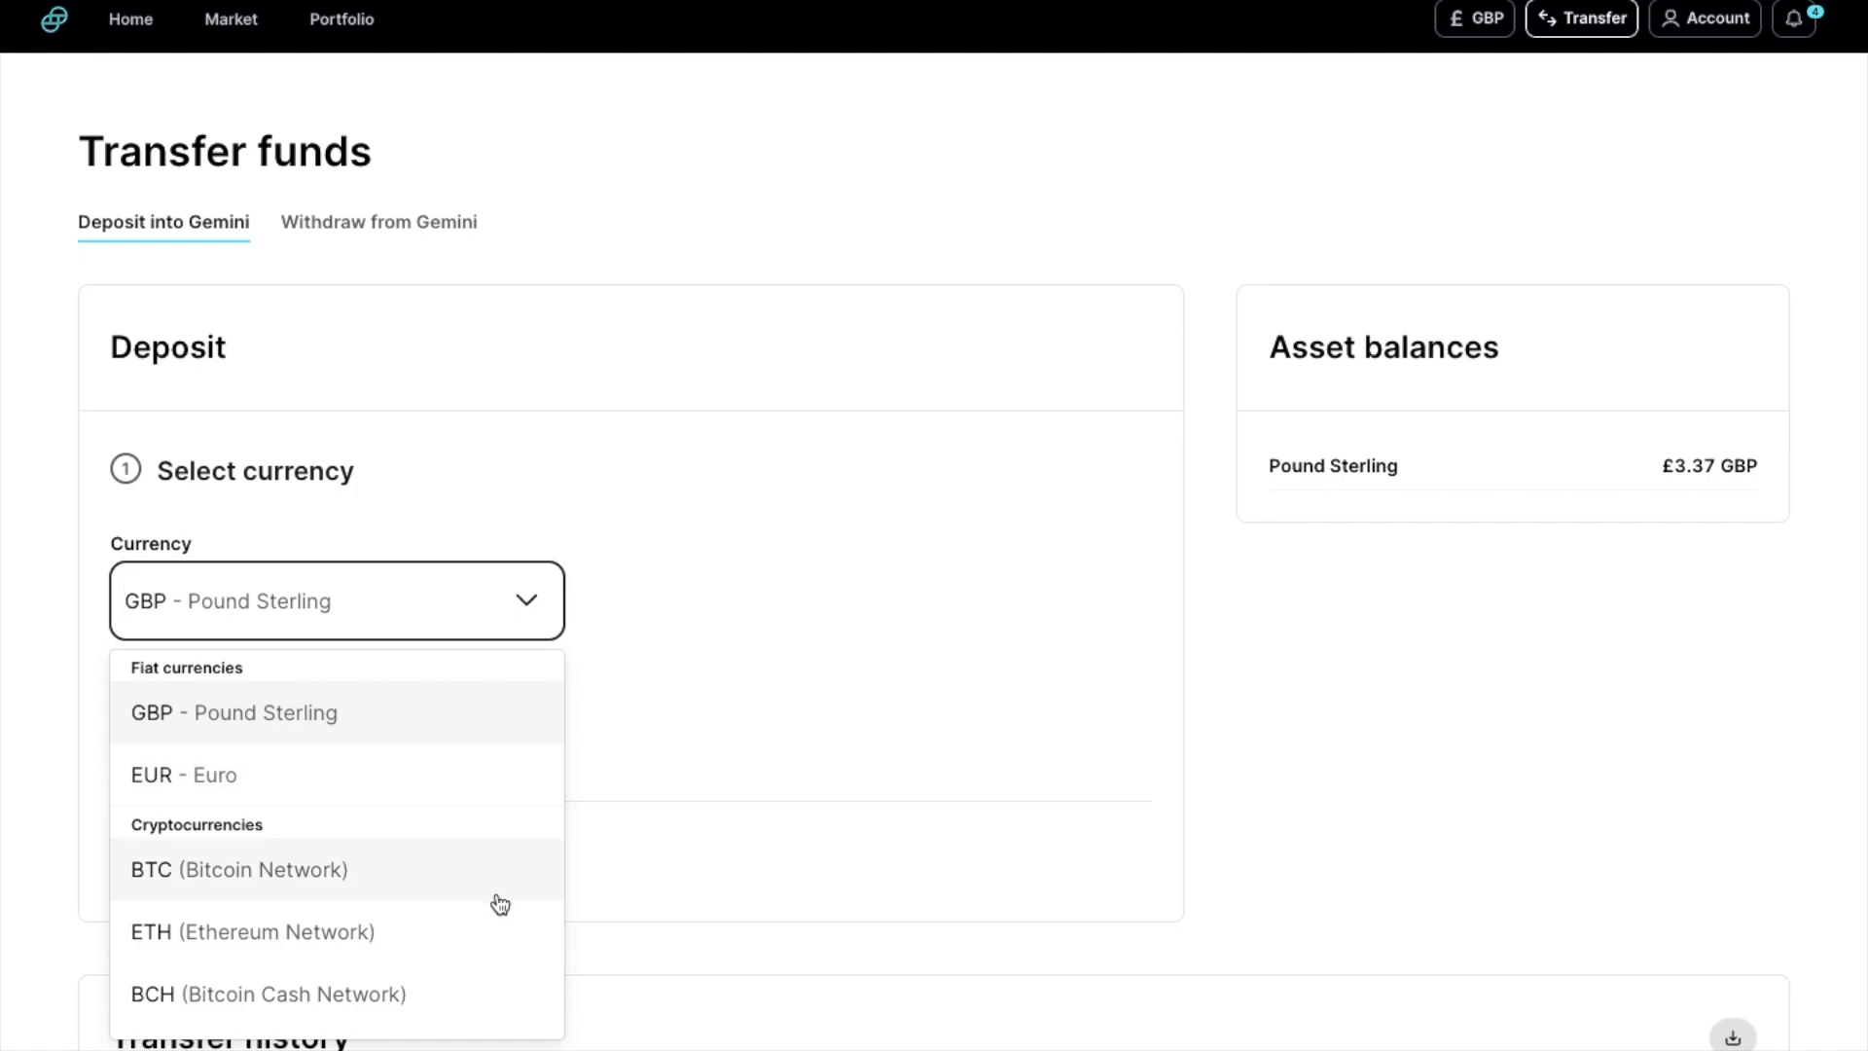
pyautogui.scroll(-5, 494, 934)
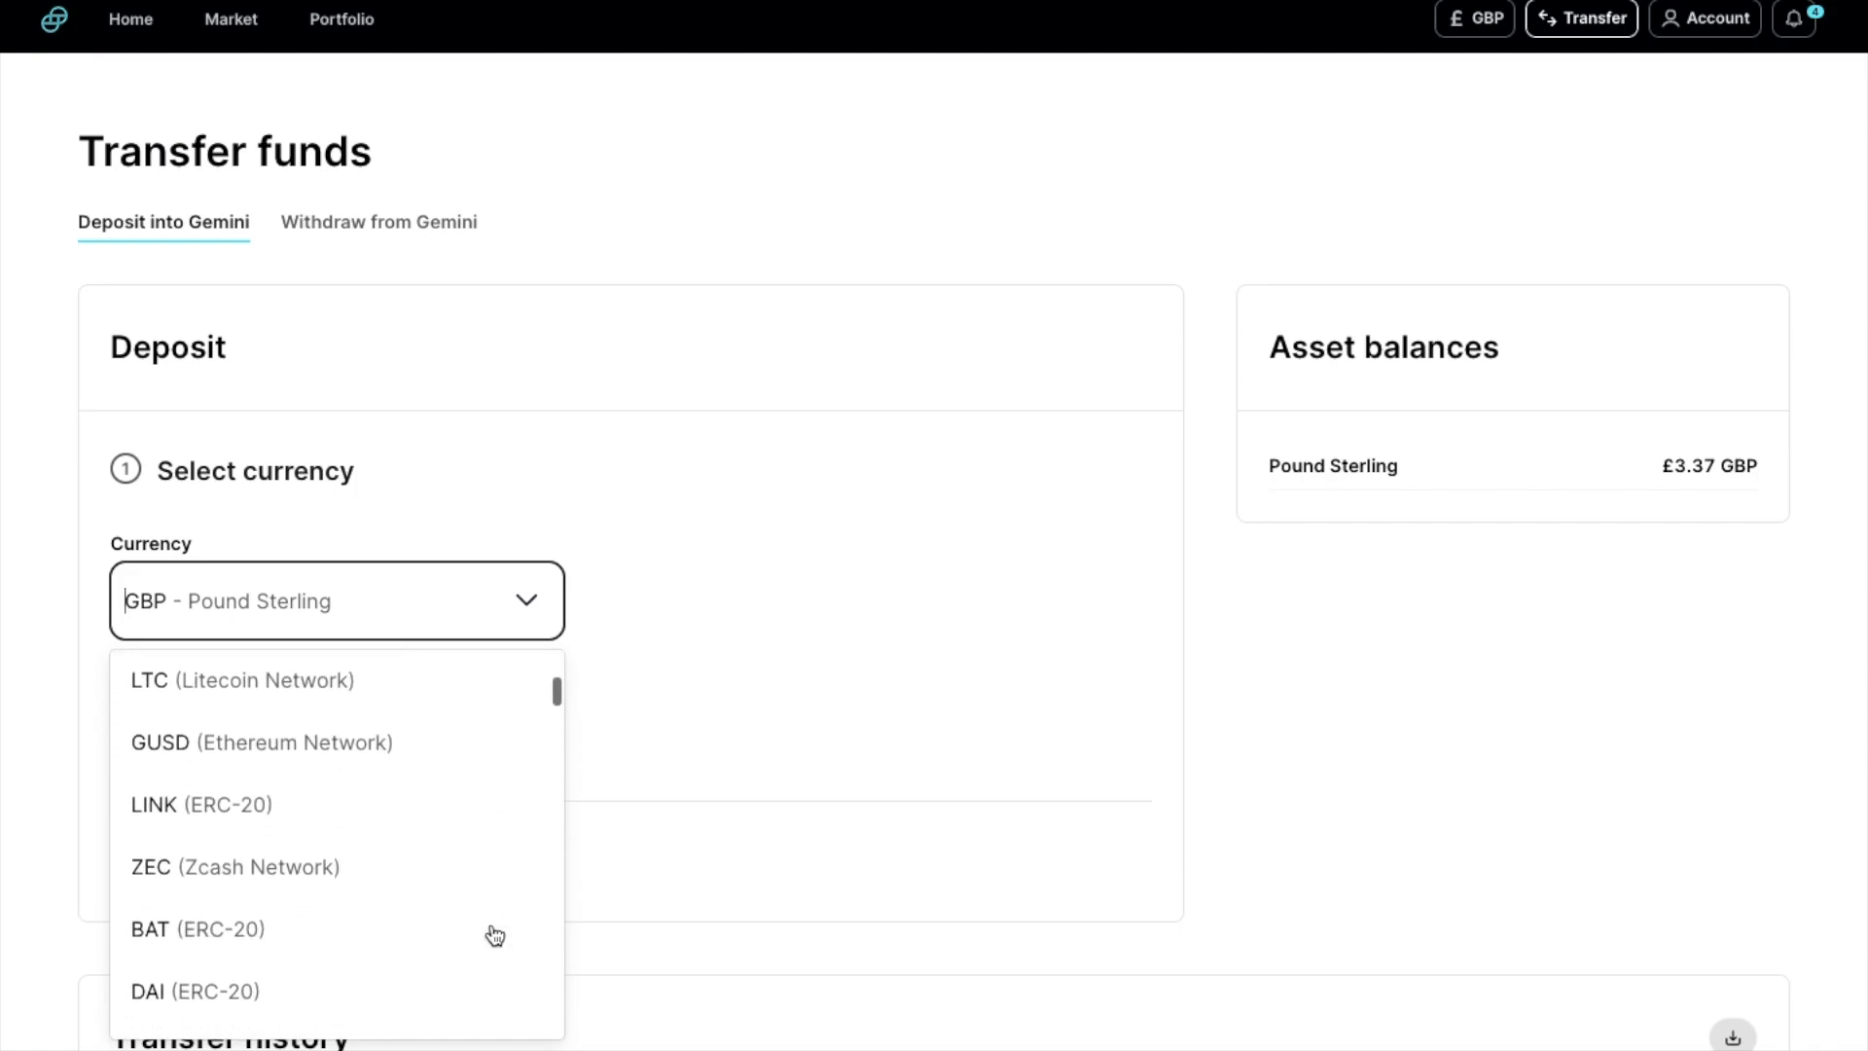
pyautogui.scroll(5, 494, 934)
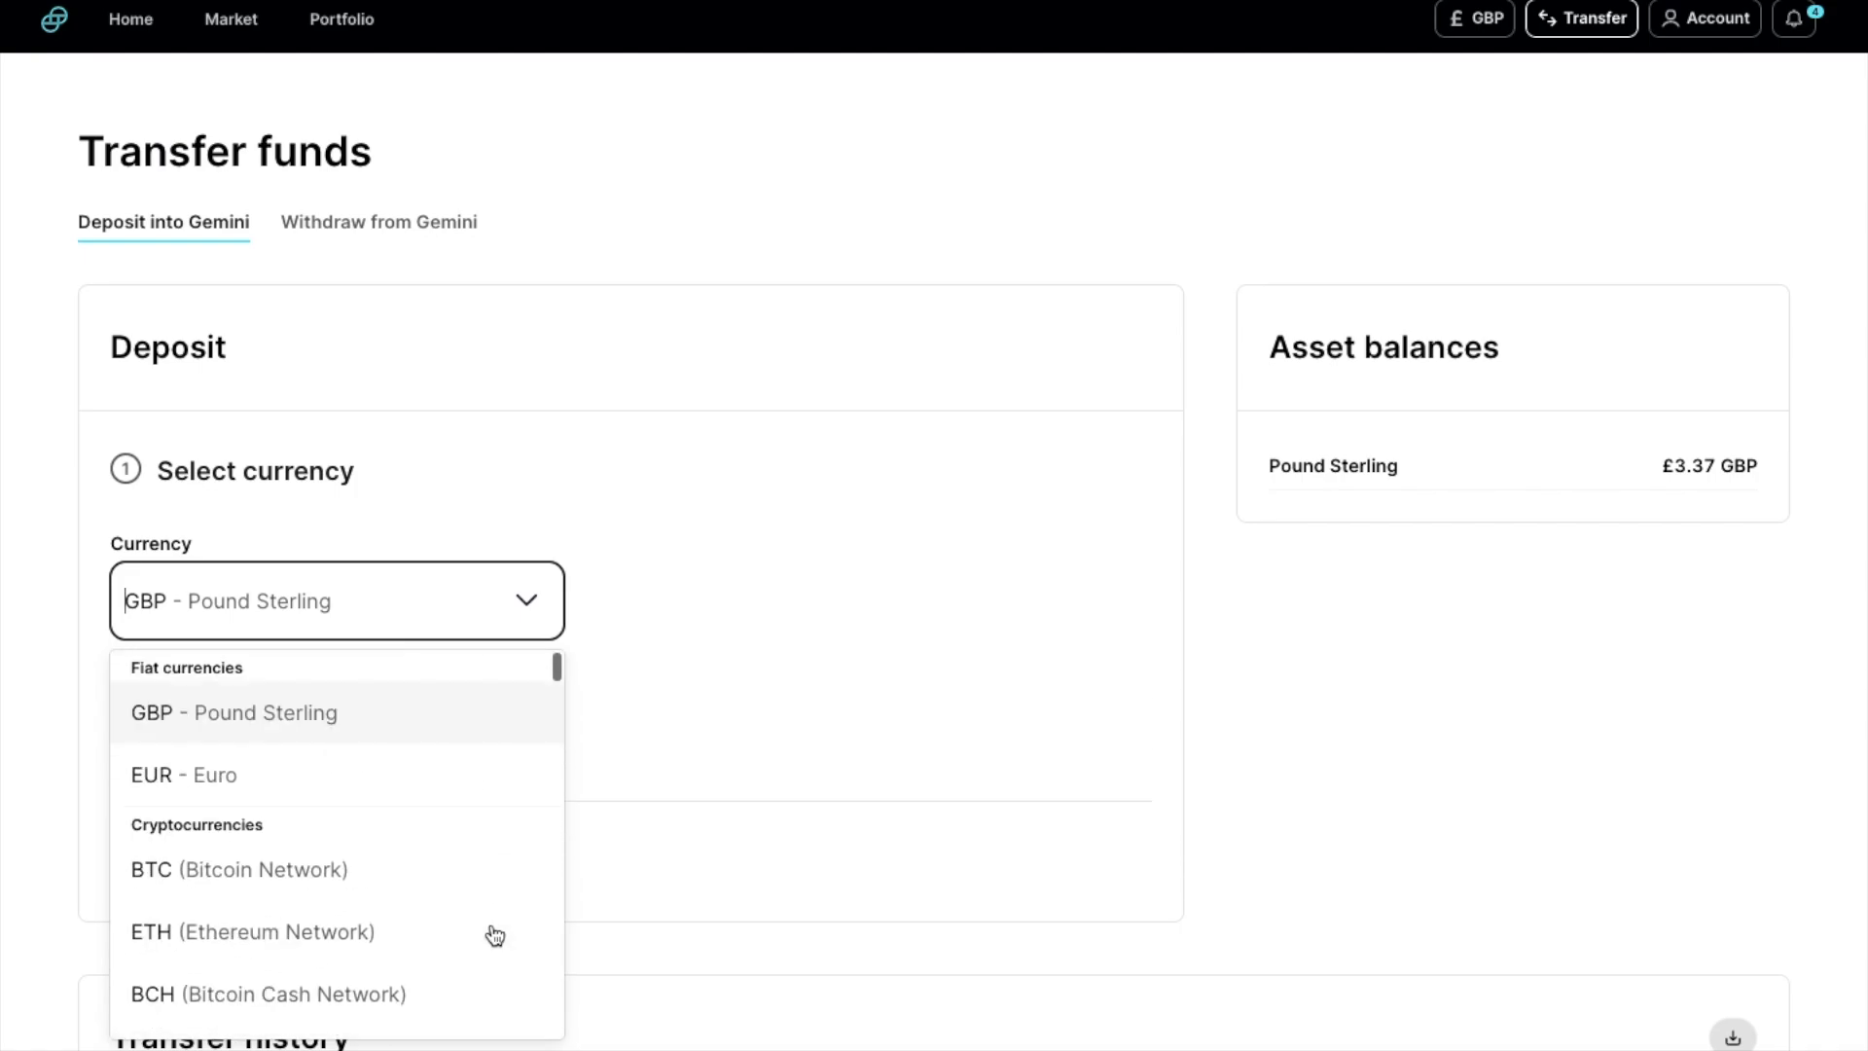
pyautogui.click(378, 725)
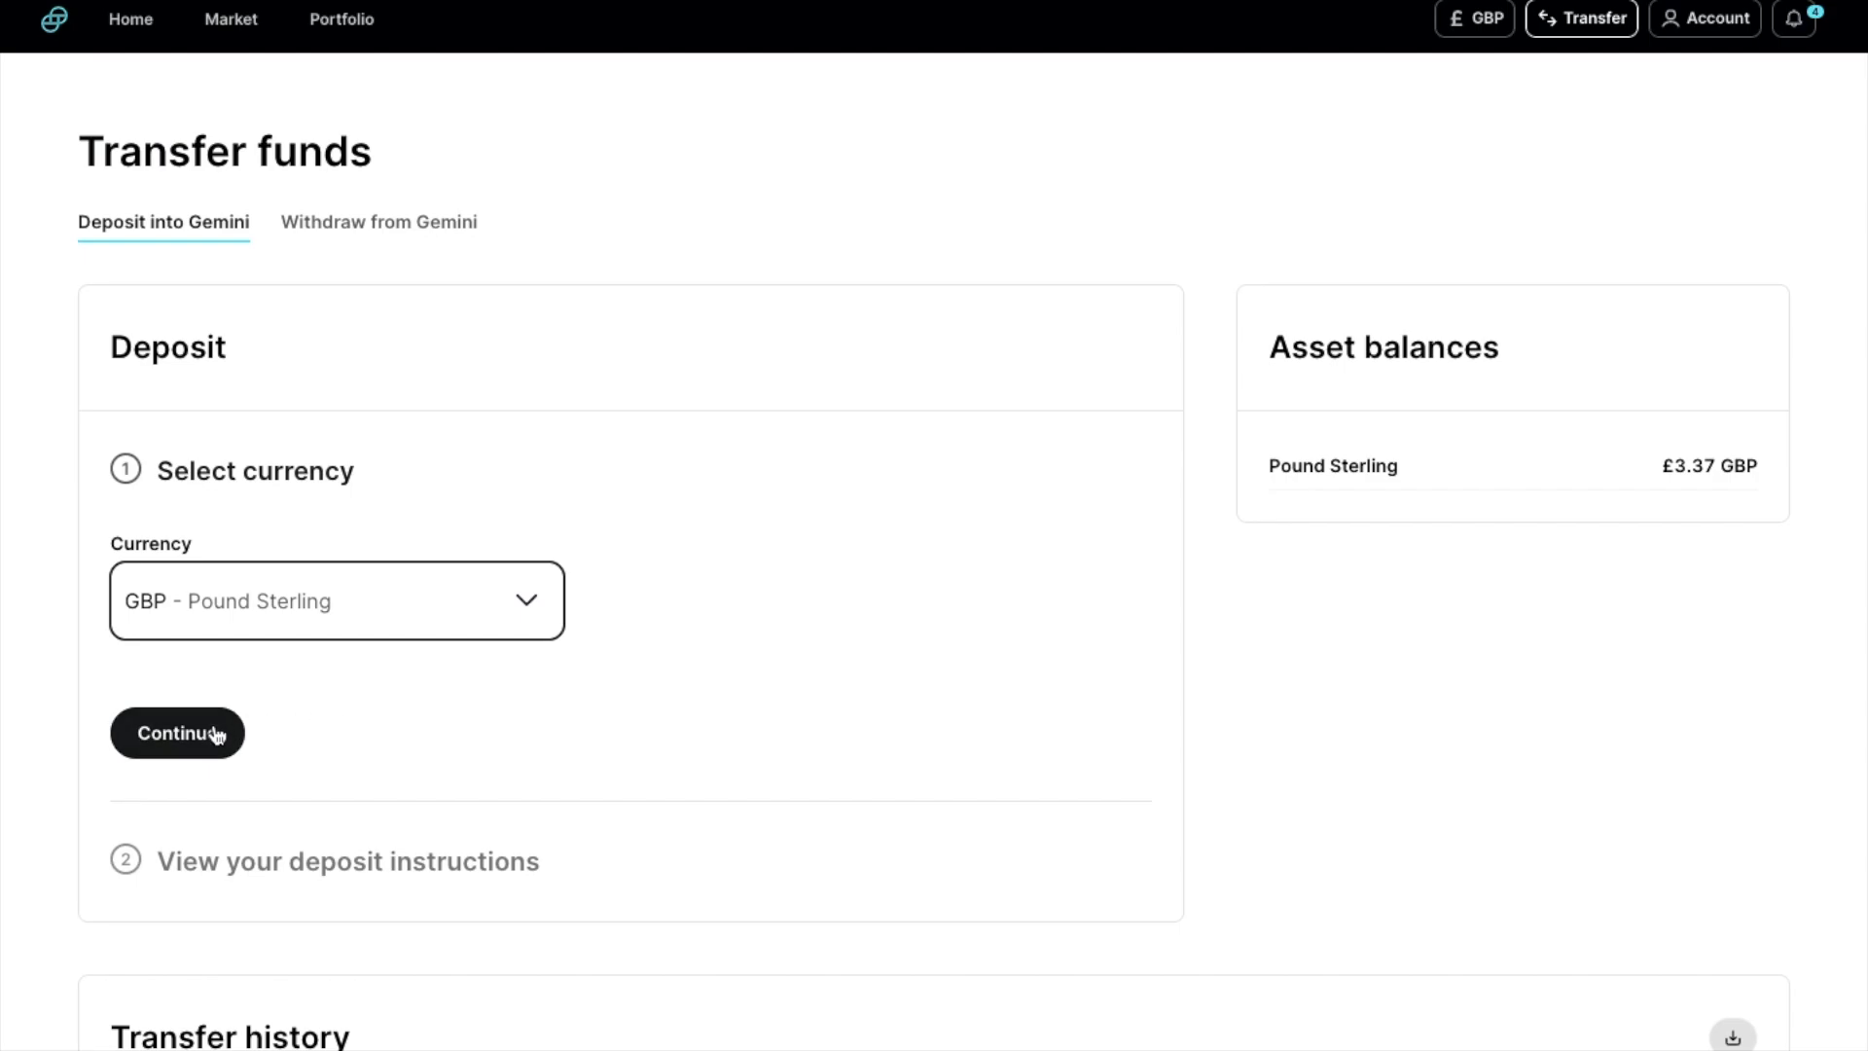
pyautogui.click(177, 732)
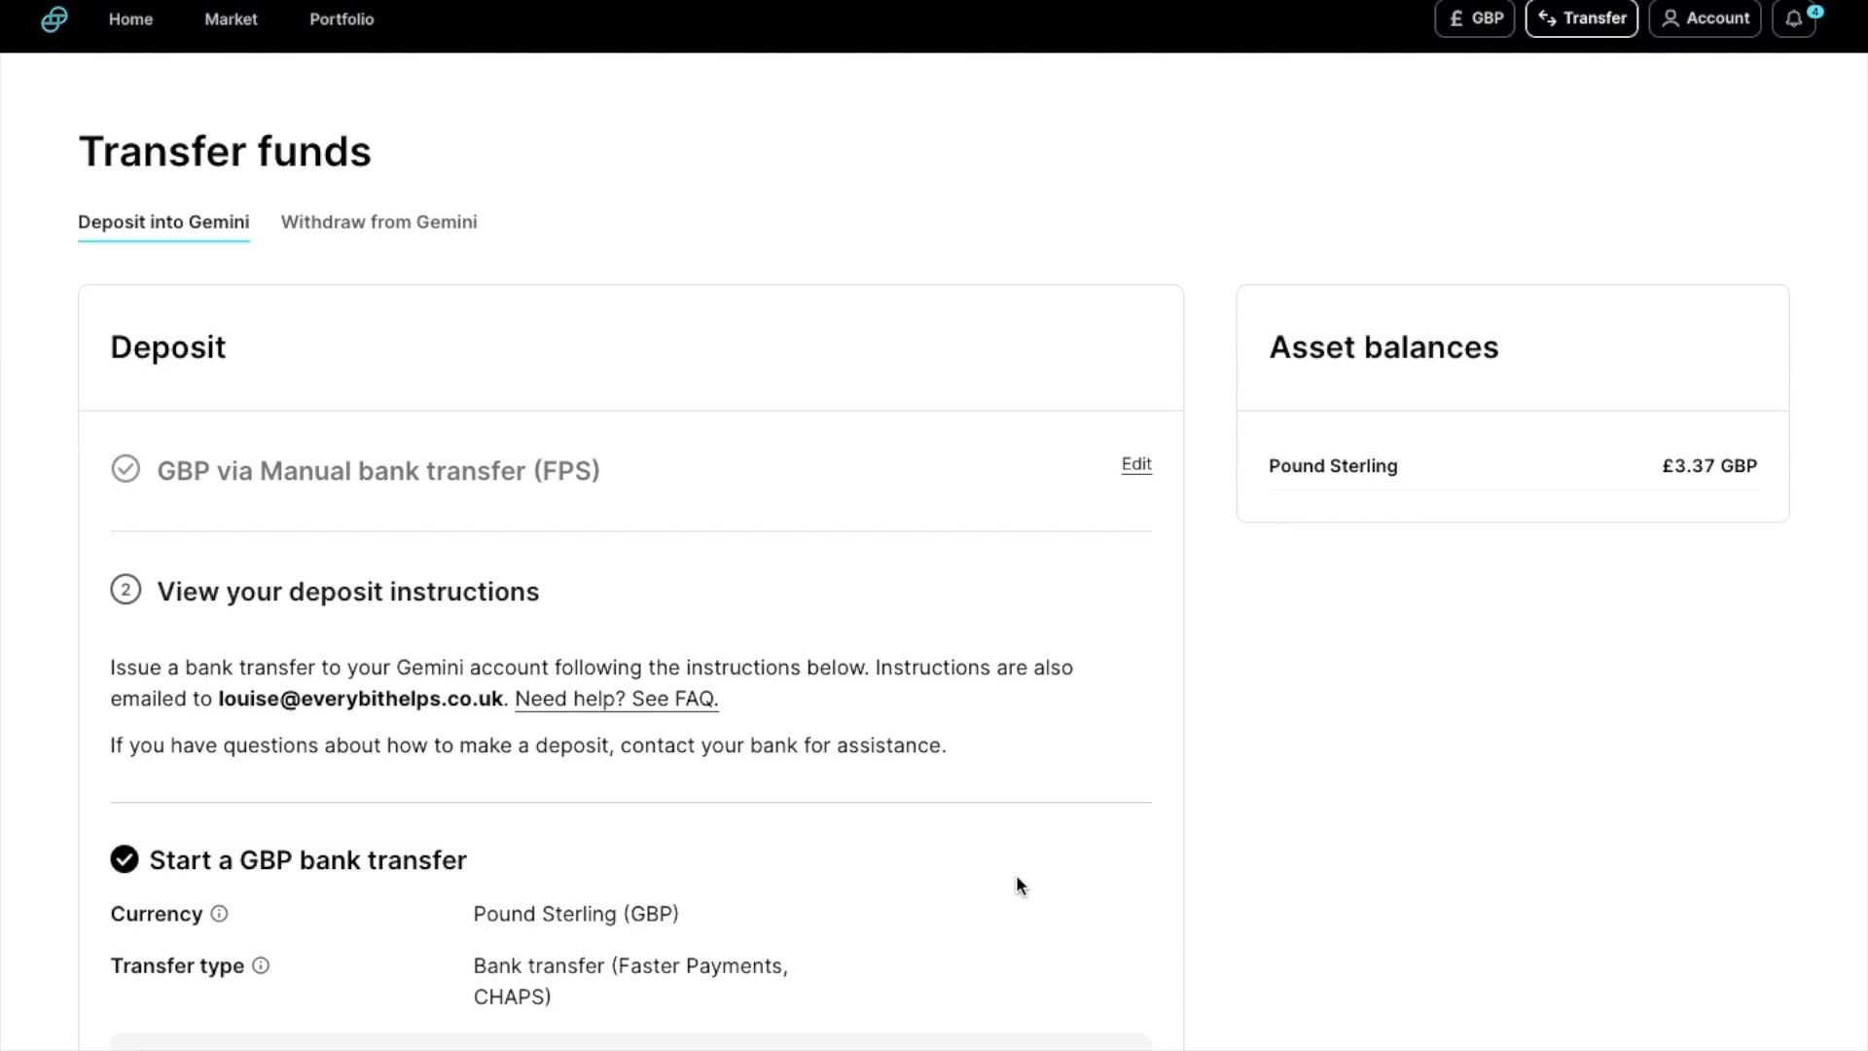
# Examine the GBP bank transfer instructions, including the recipient details, sort code, beneficiary and account reference code
pyautogui.scroll(-3, 1017, 883)
pyautogui.scroll(-4, 1017, 876)
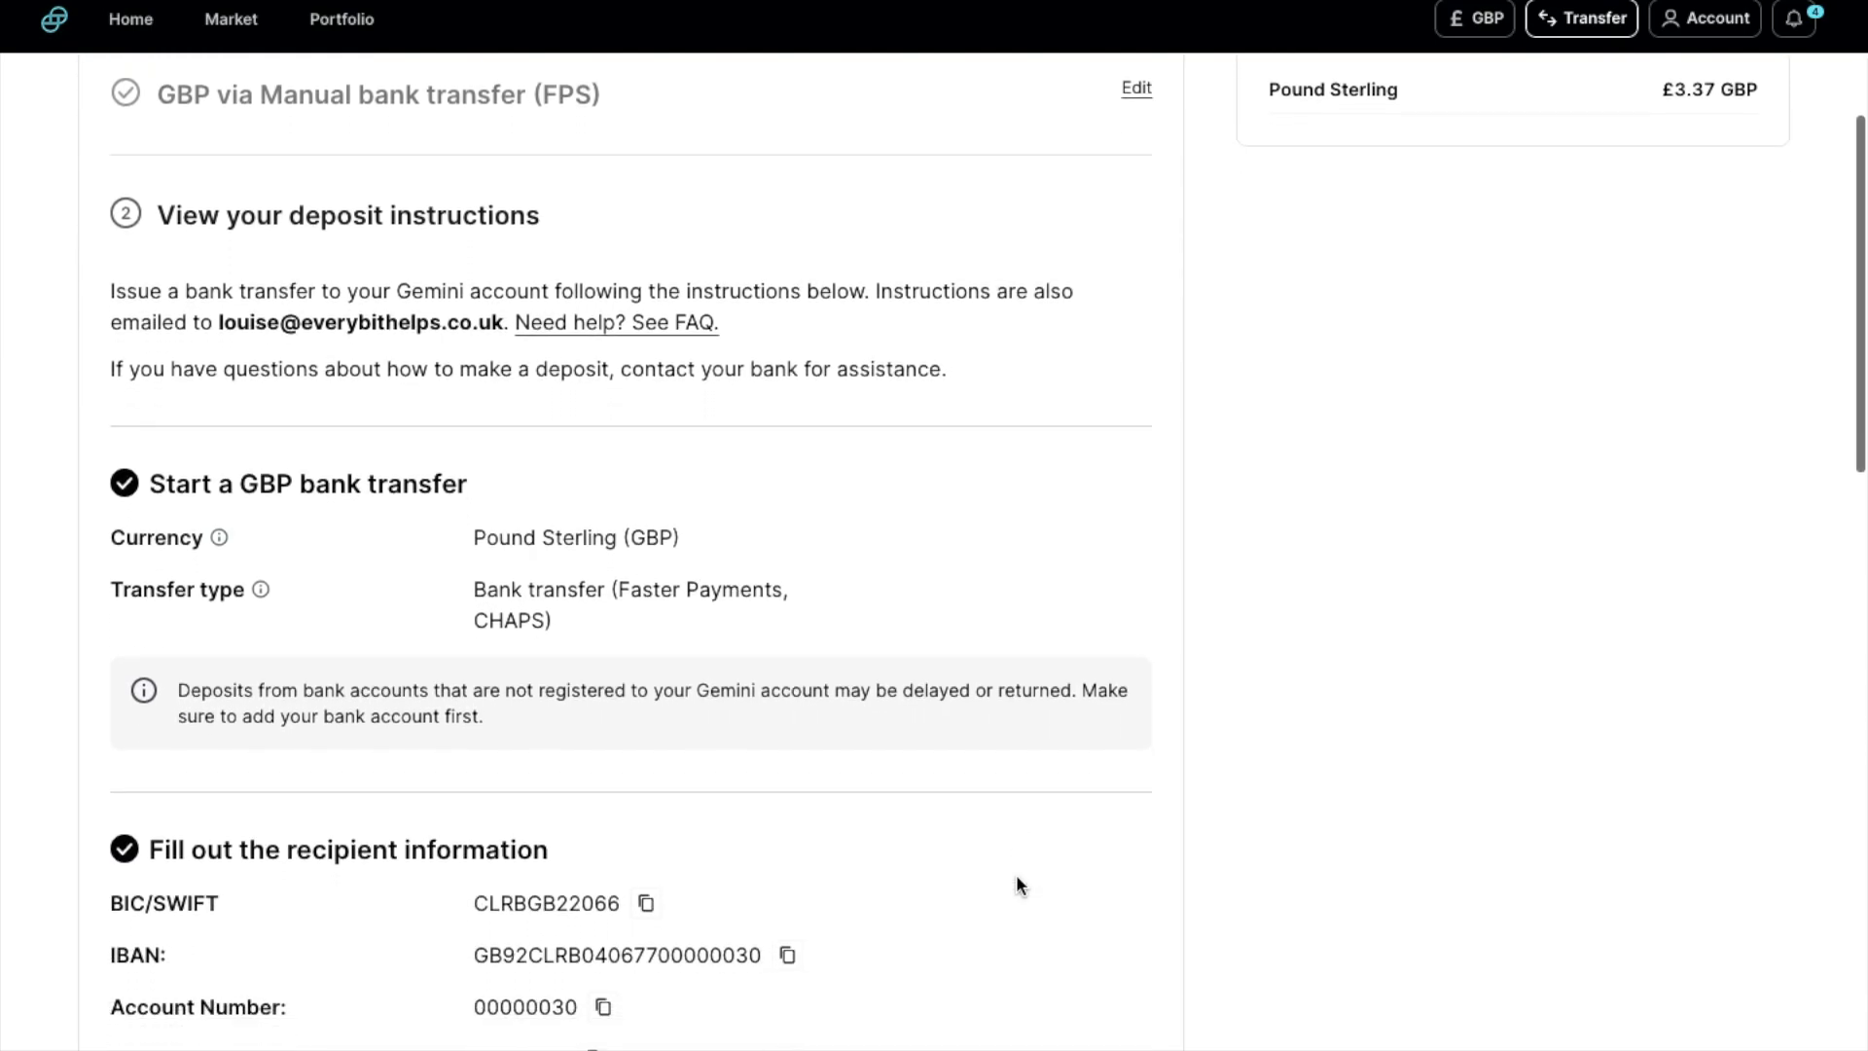
pyautogui.scroll(-1, 1015, 884)
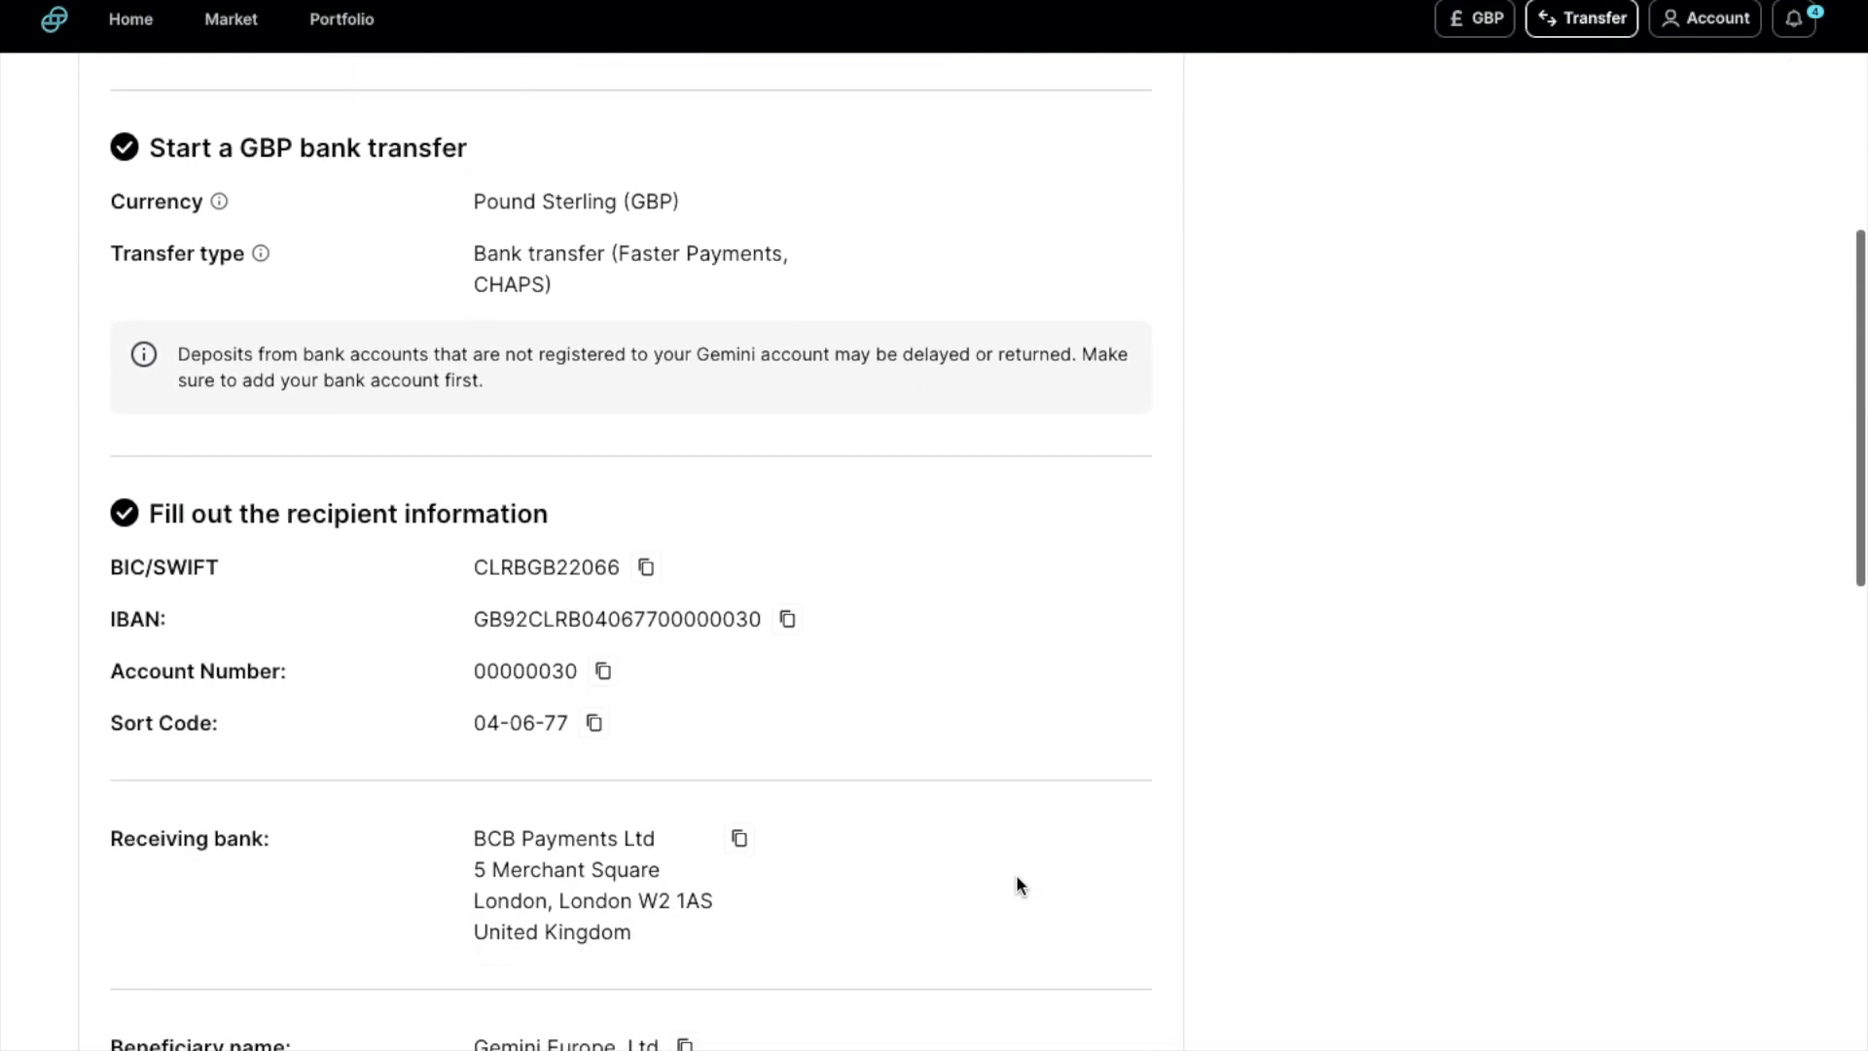
pyautogui.scroll(-1, 1015, 883)
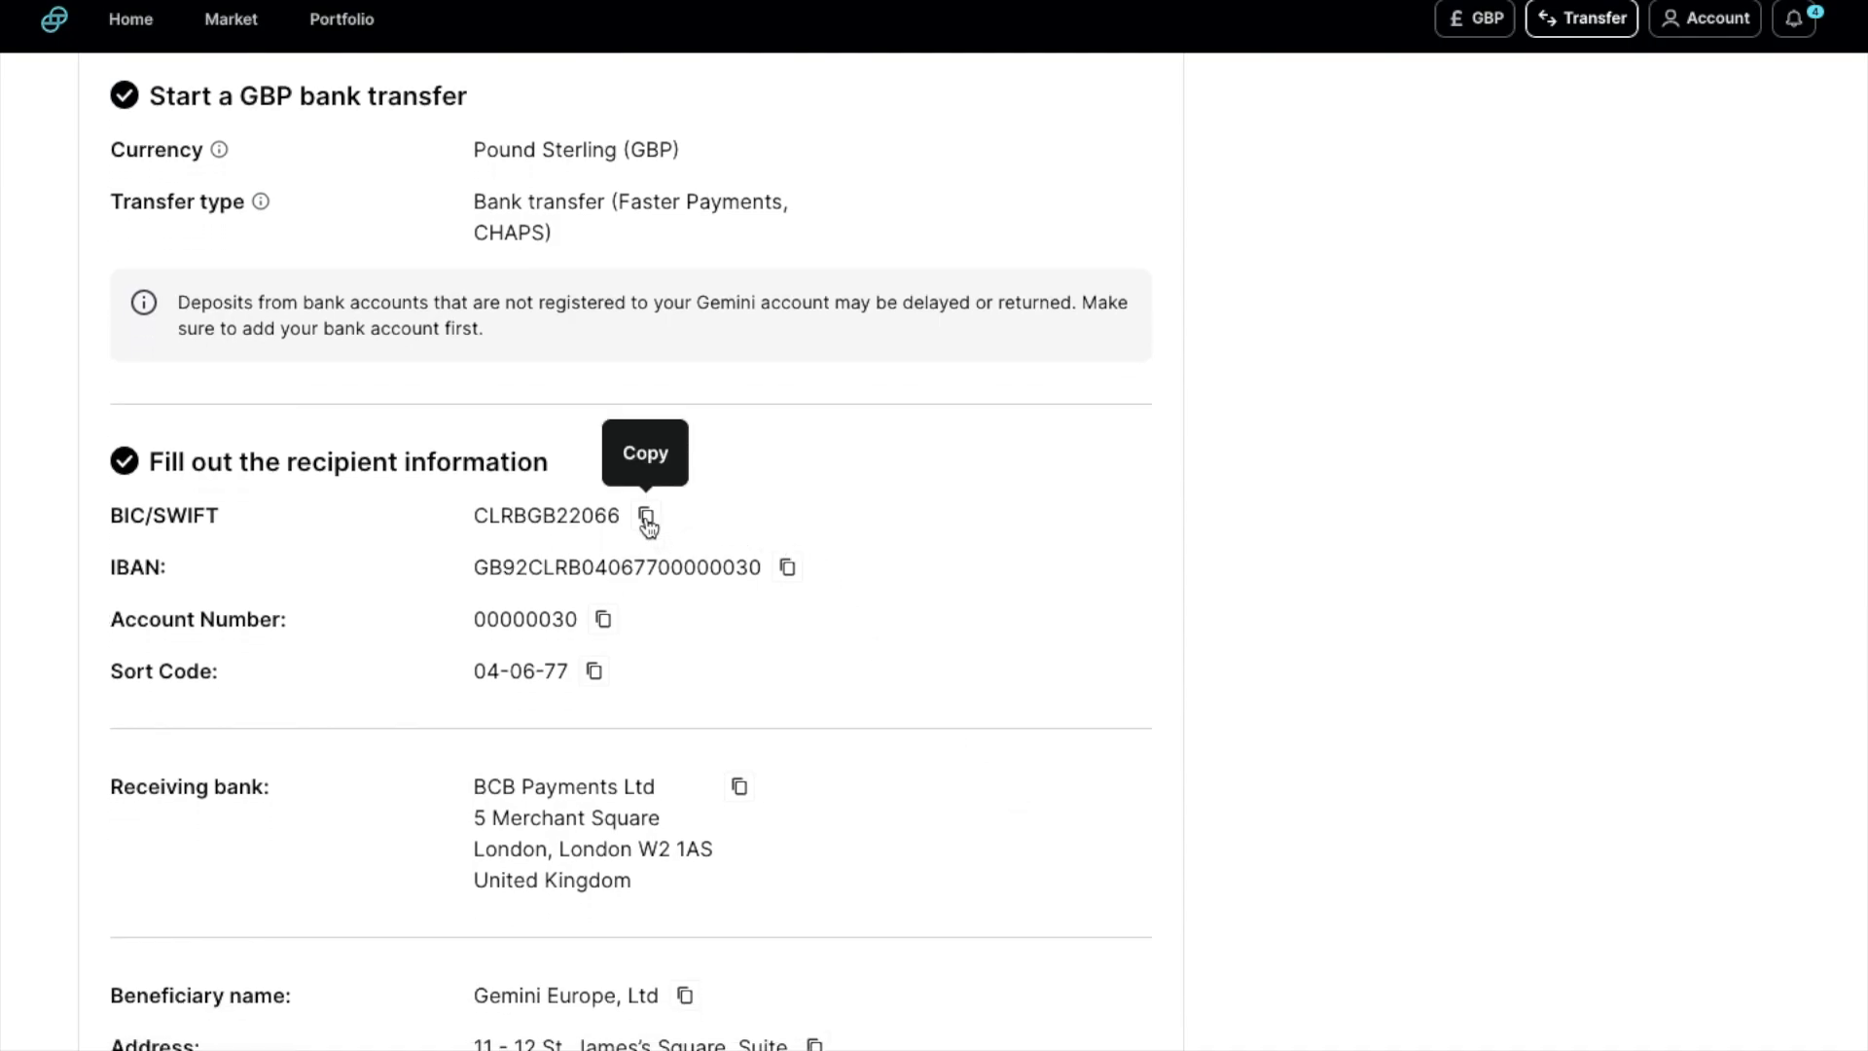
pyautogui.click(594, 673)
pyautogui.scroll(-3, 815, 692)
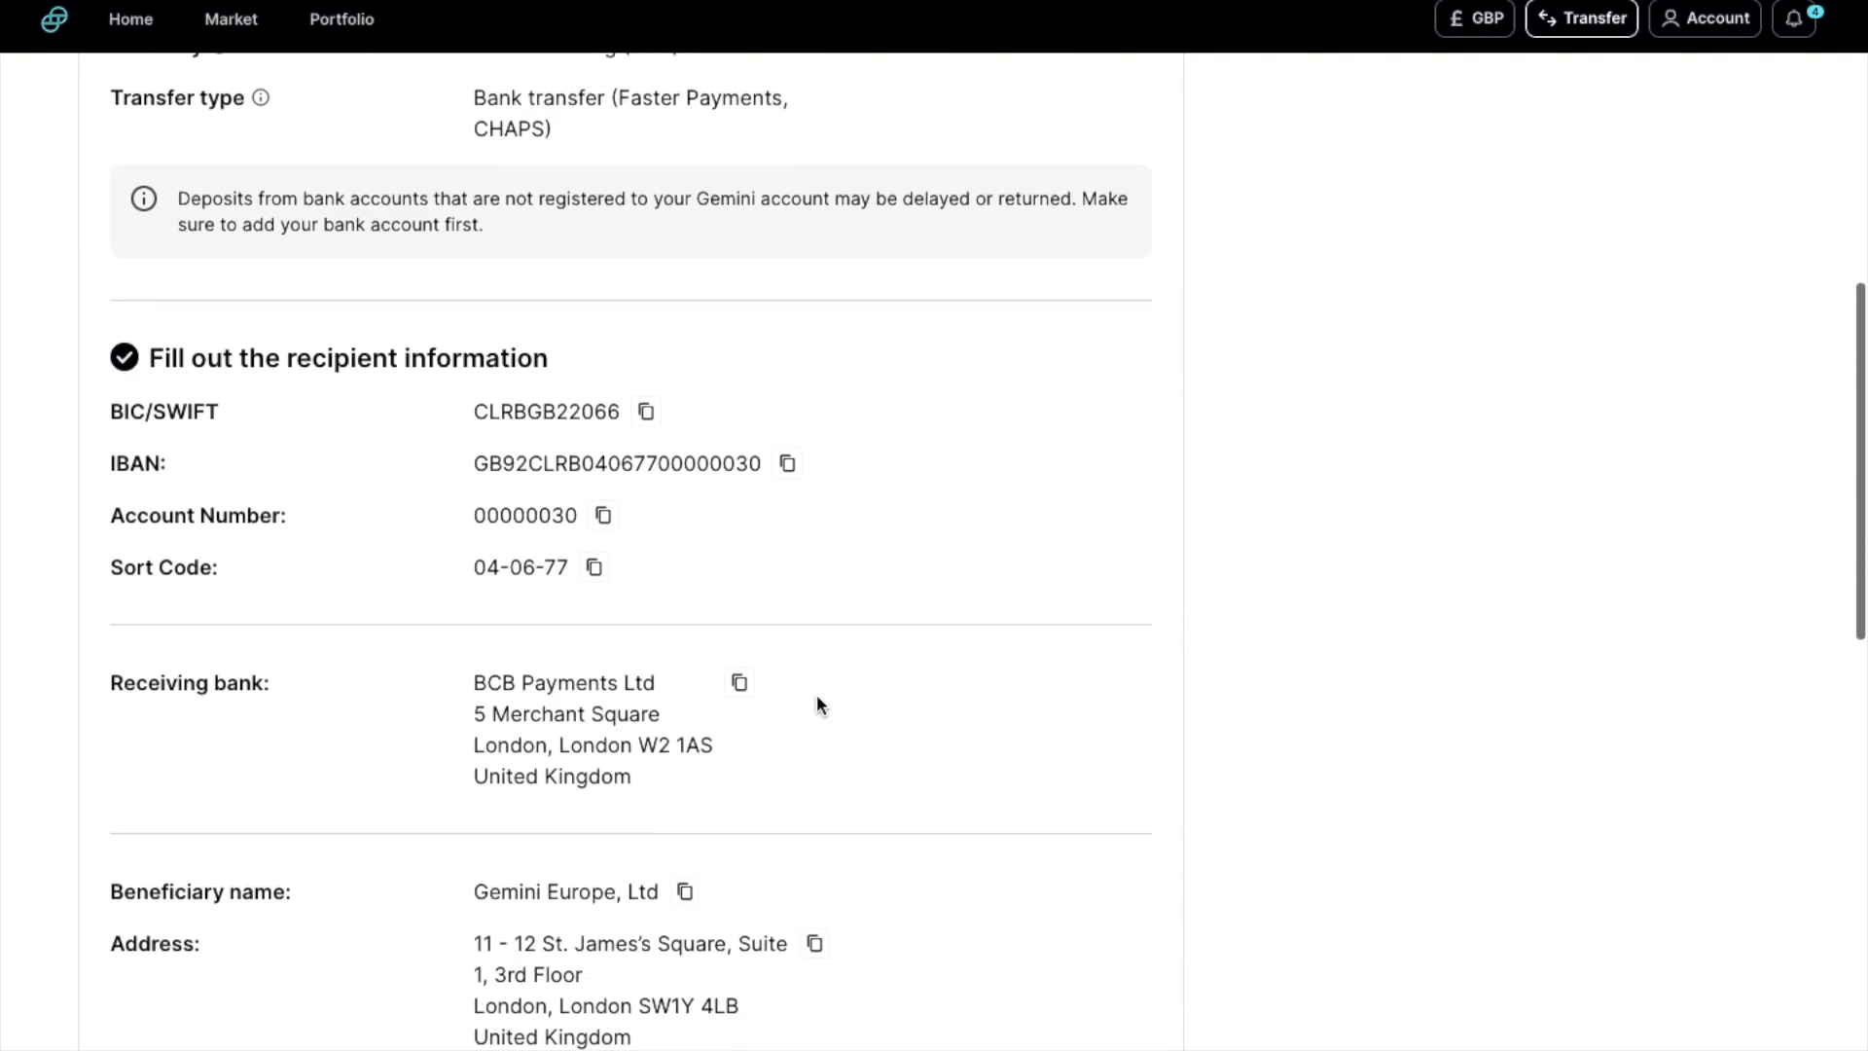
pyautogui.scroll(-4, 924, 851)
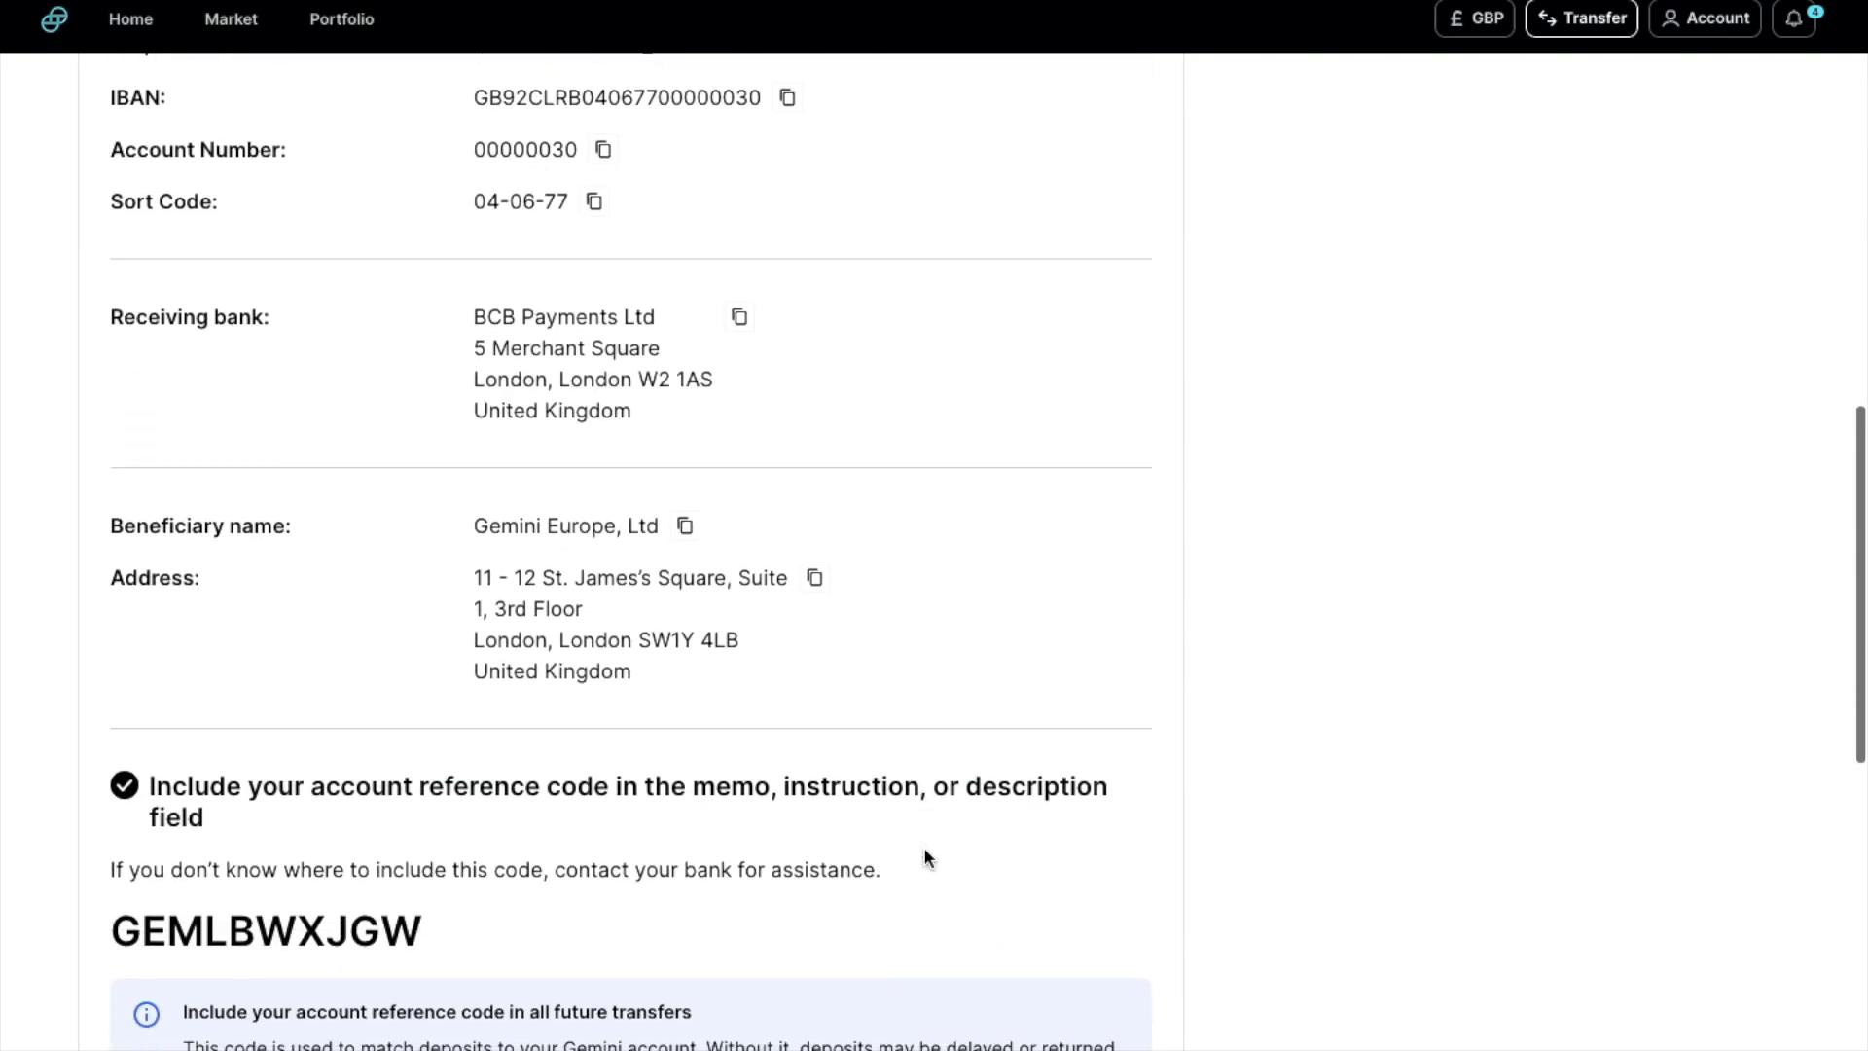
pyautogui.scroll(-2, 925, 856)
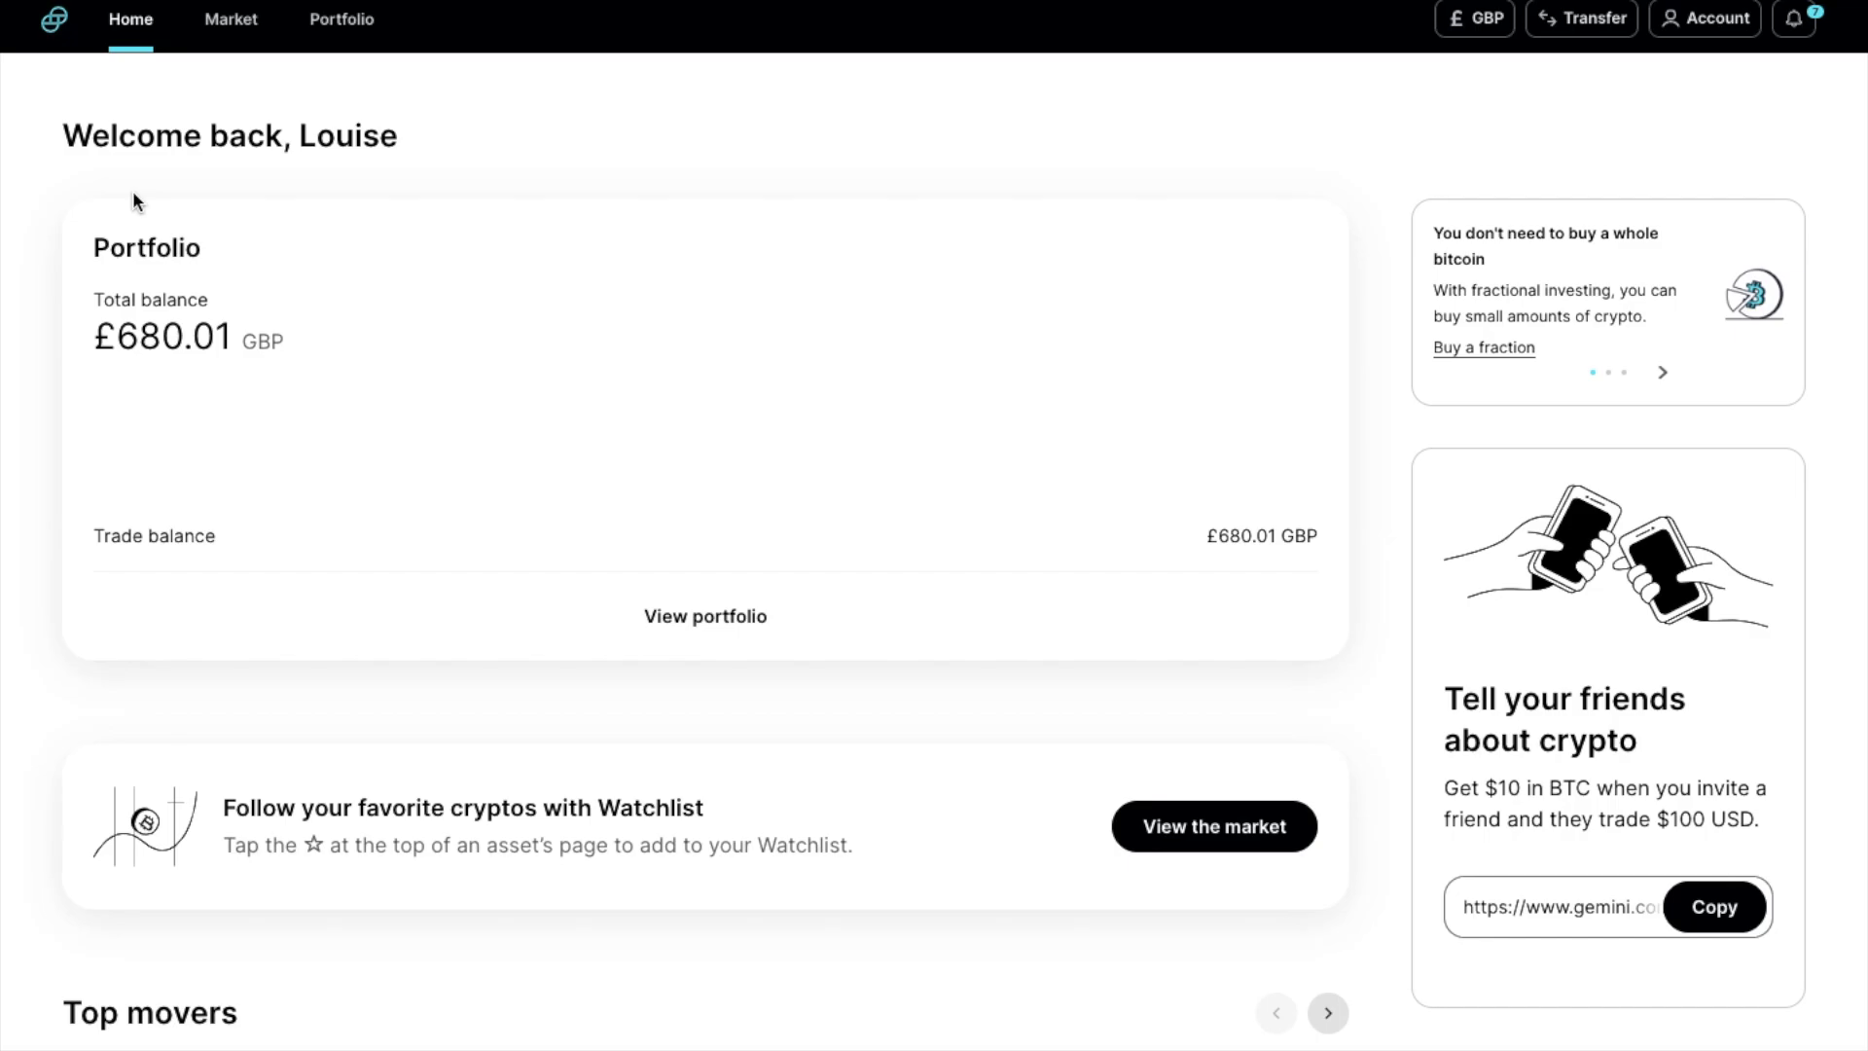
# Check the portfolio, start a BTC (Bitcoin Network) deposit into Gemini, and copy the Bitcoin deposit address
pyautogui.click(355, 29)
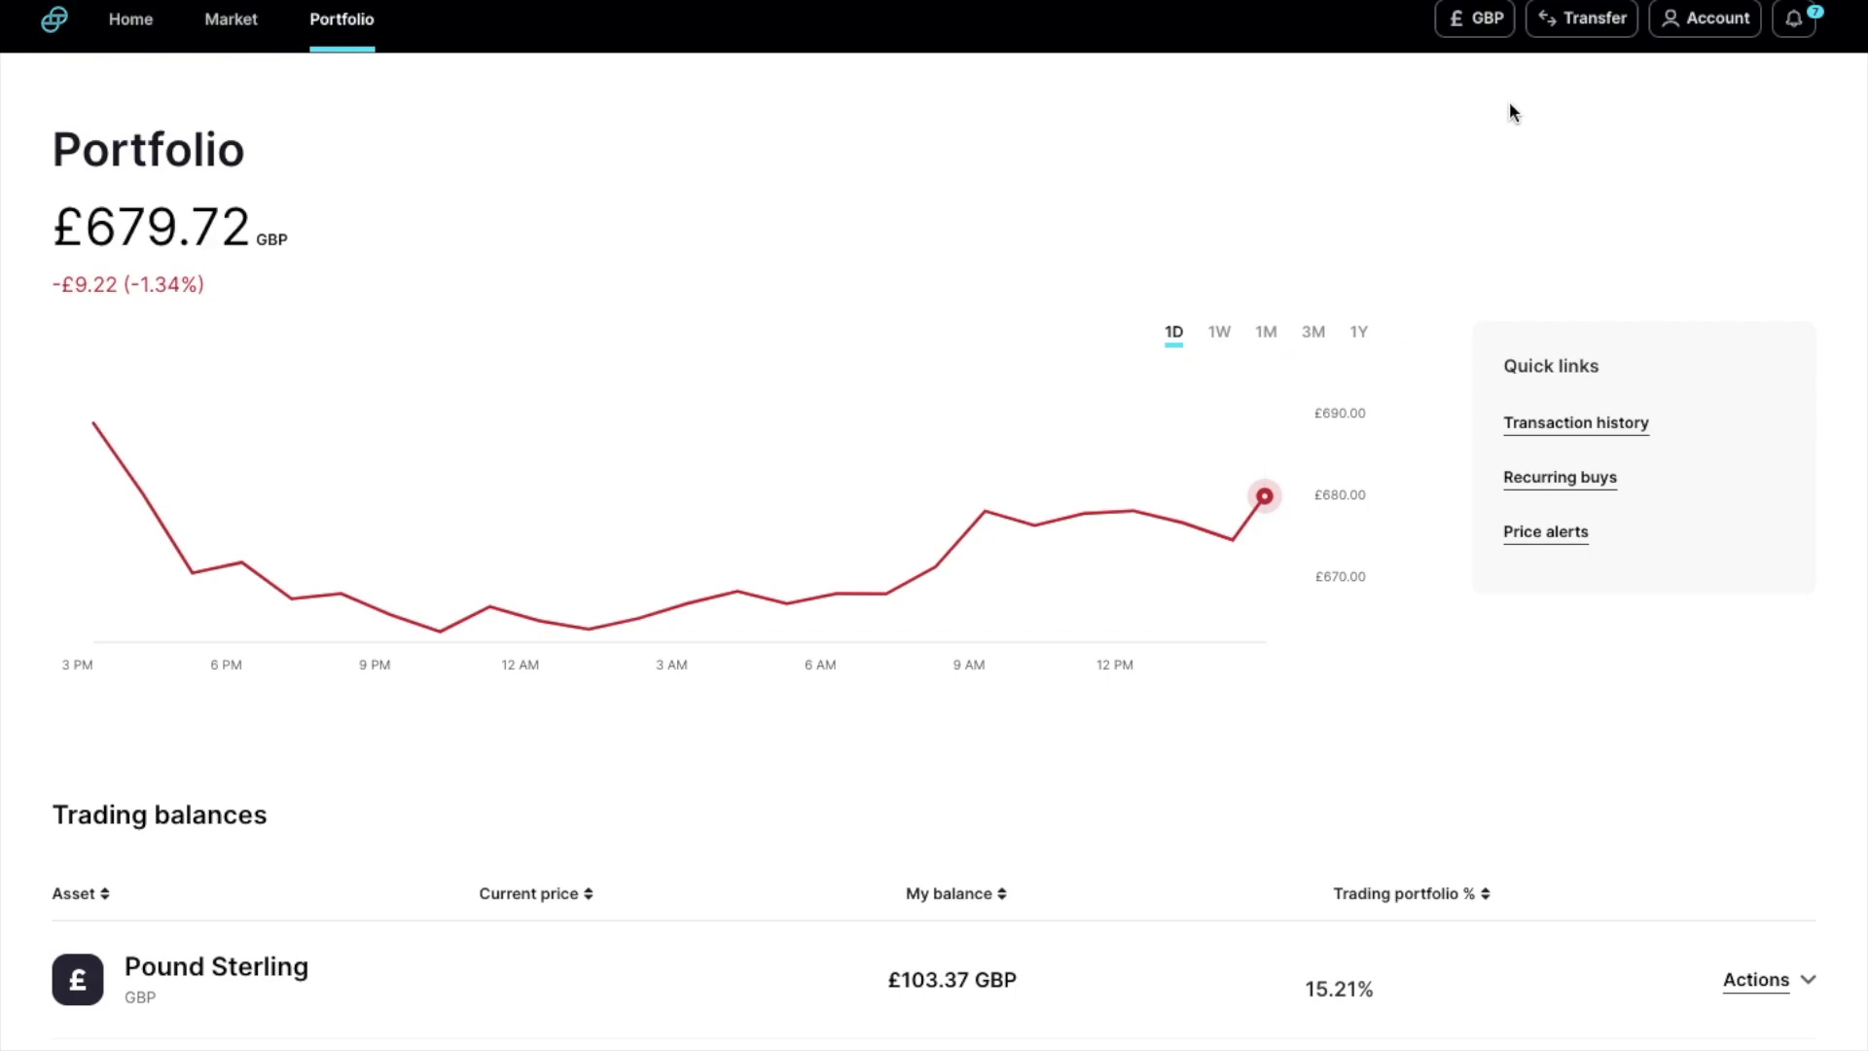
pyautogui.click(1571, 27)
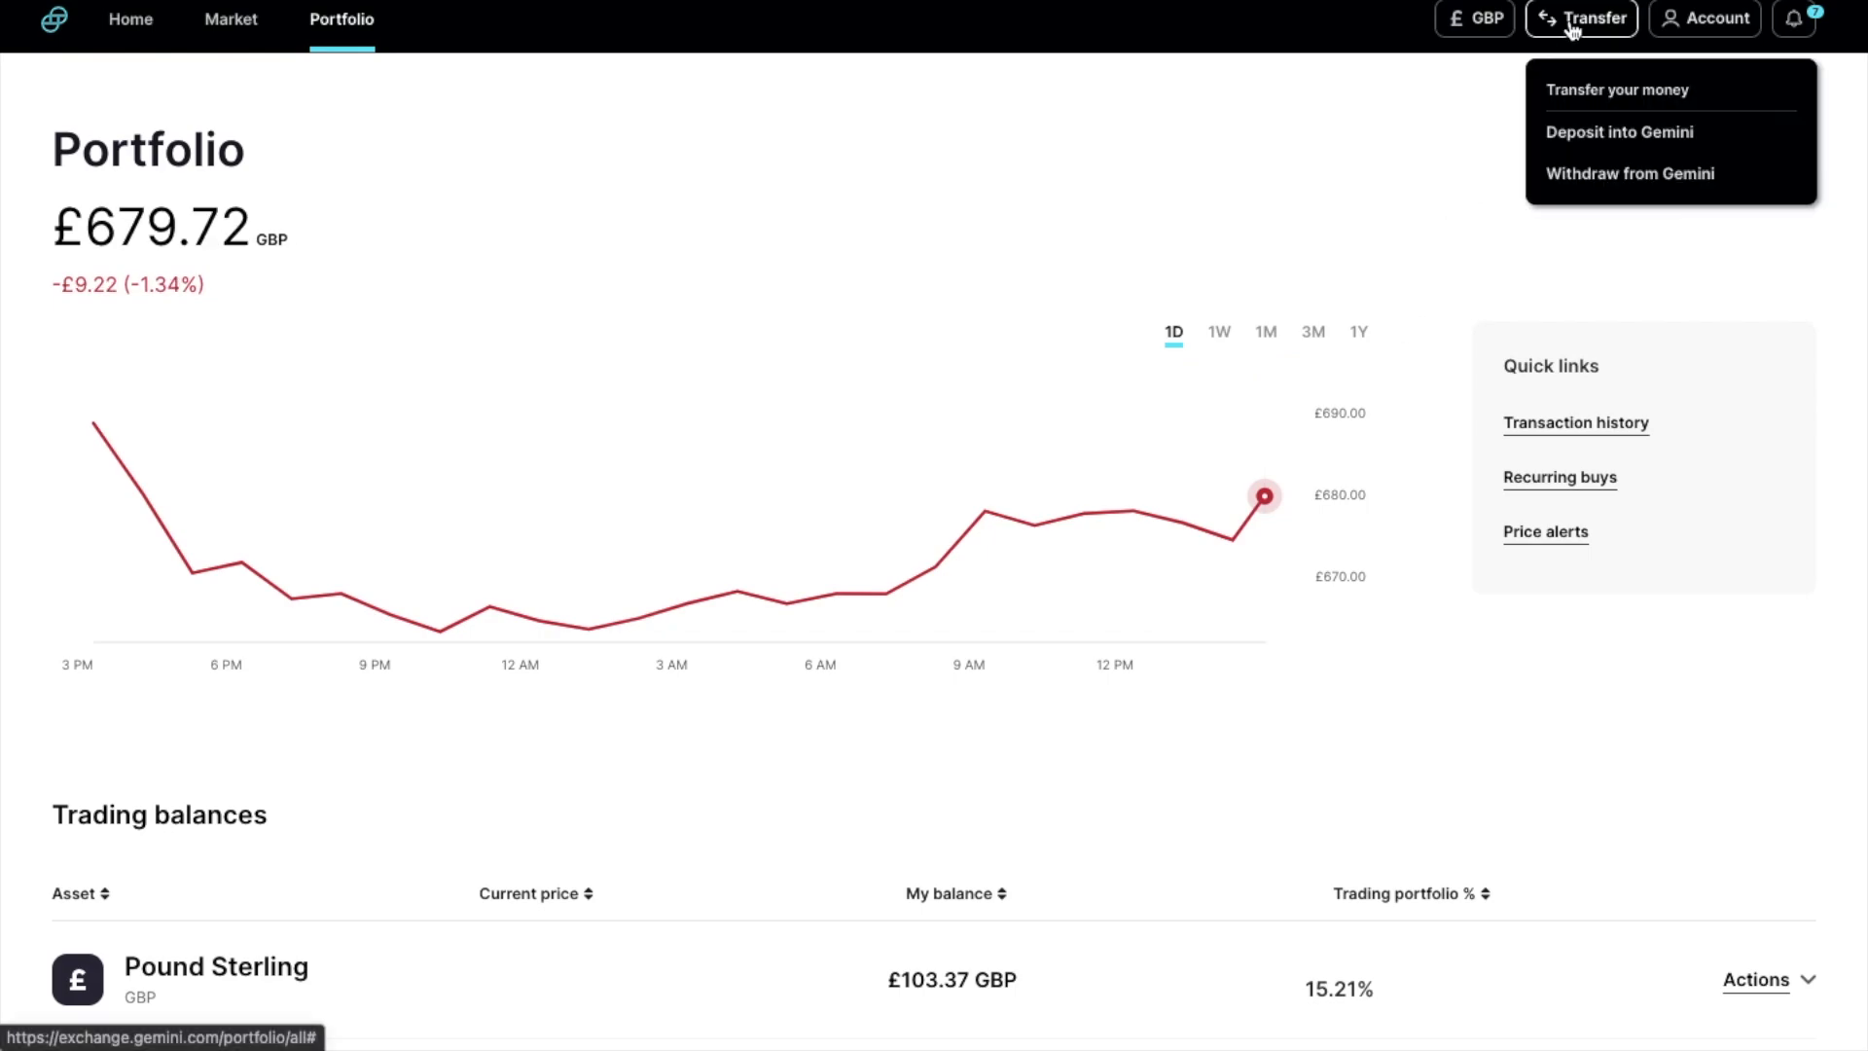
pyautogui.click(1578, 133)
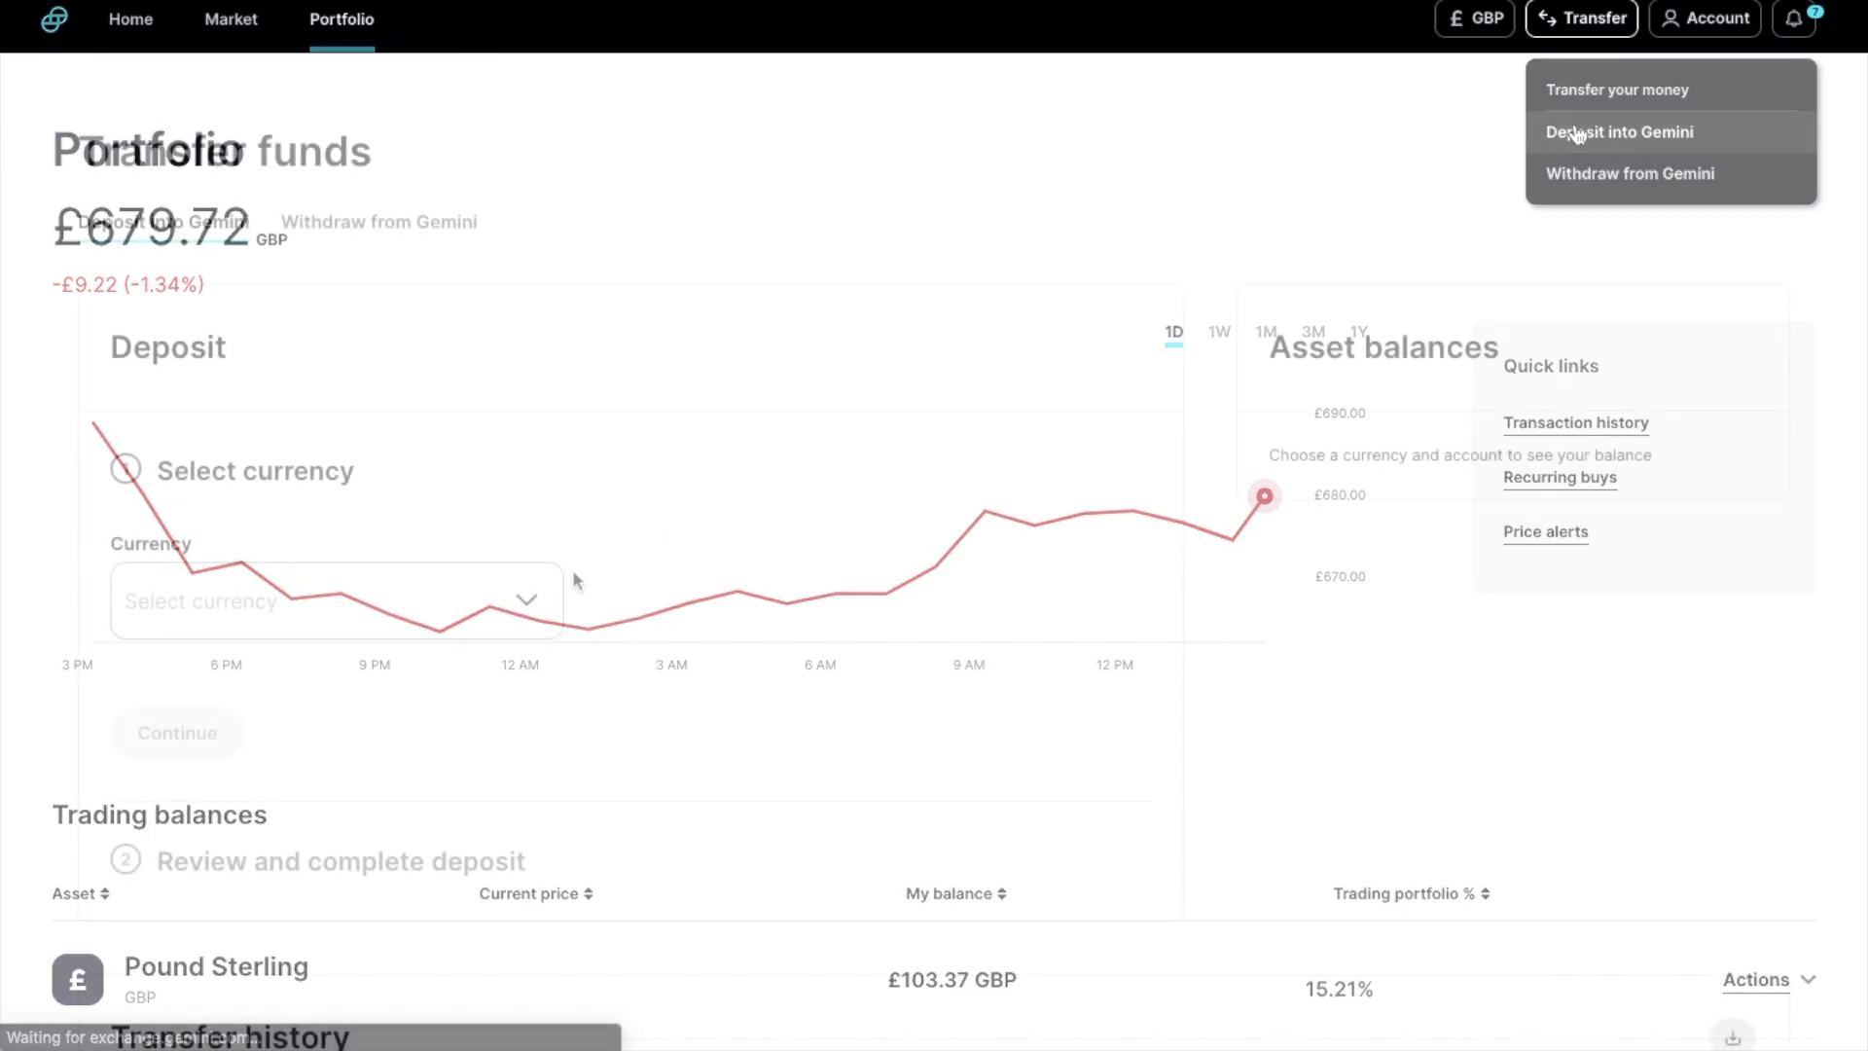
pyautogui.click(512, 615)
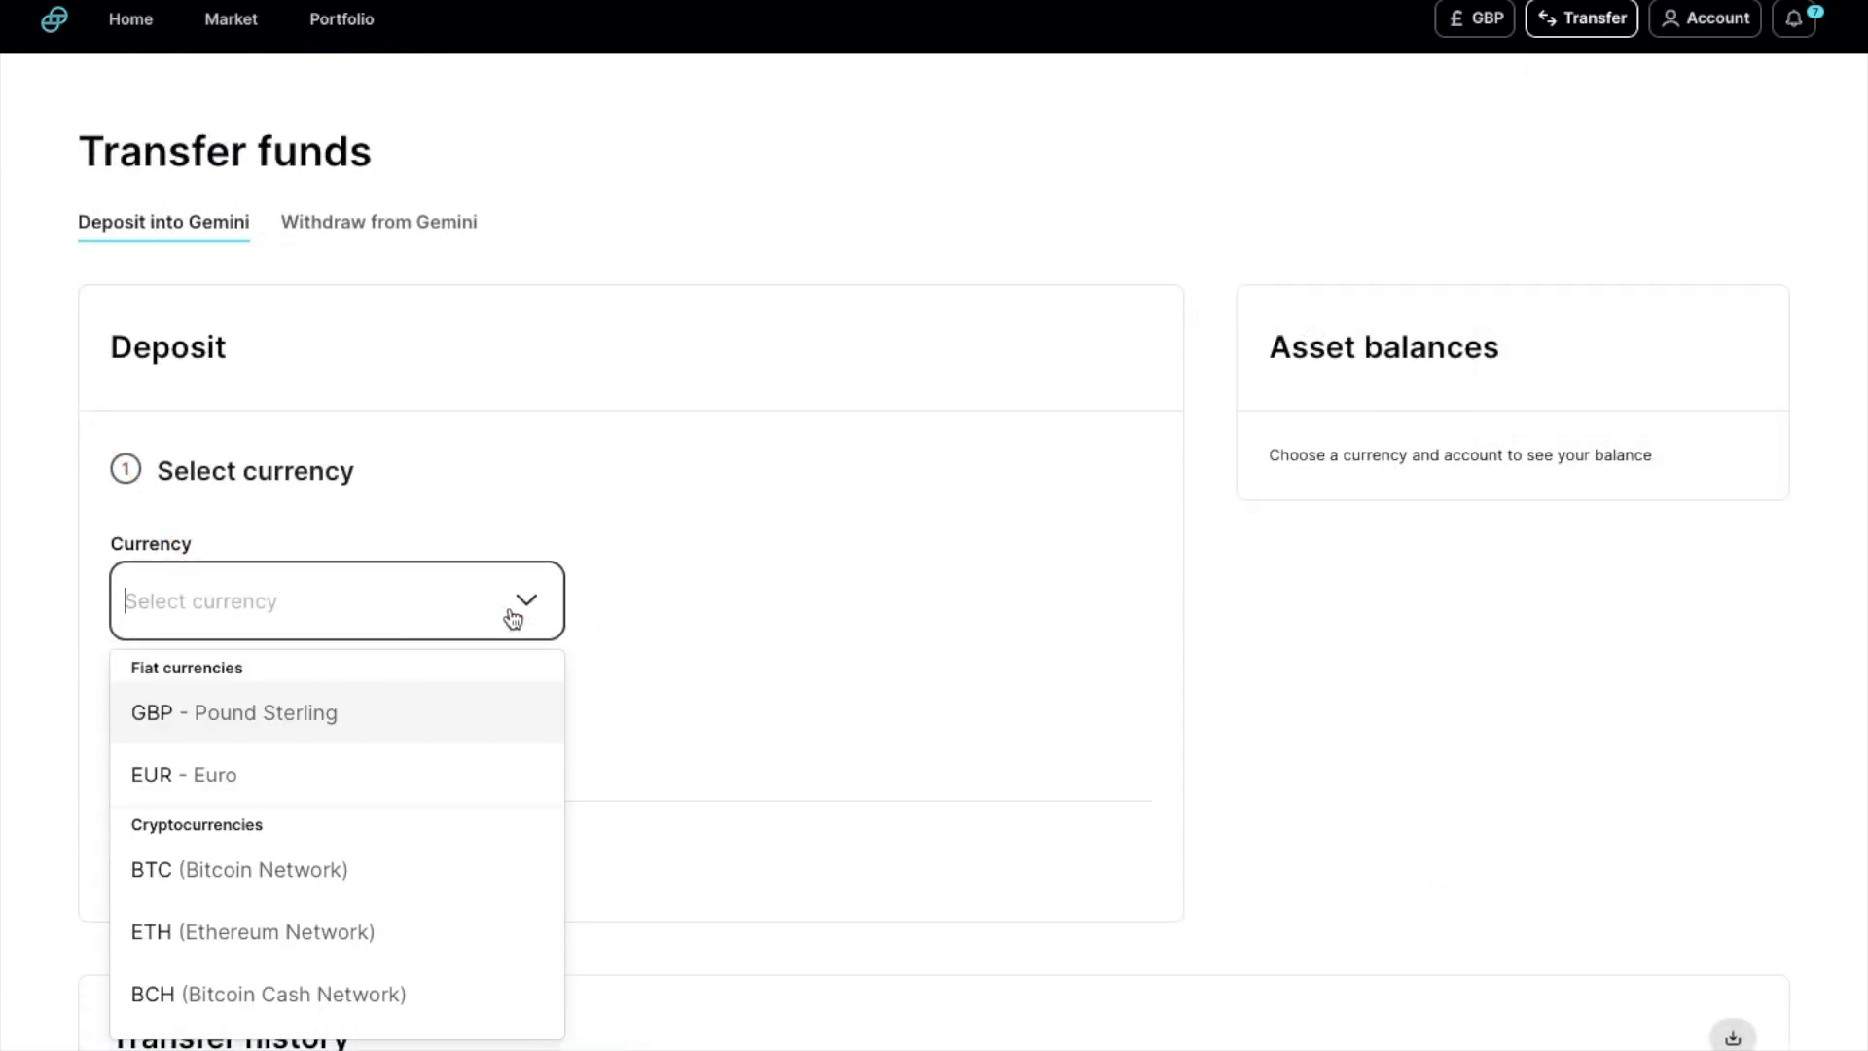
pyautogui.scroll(-2, 508, 617)
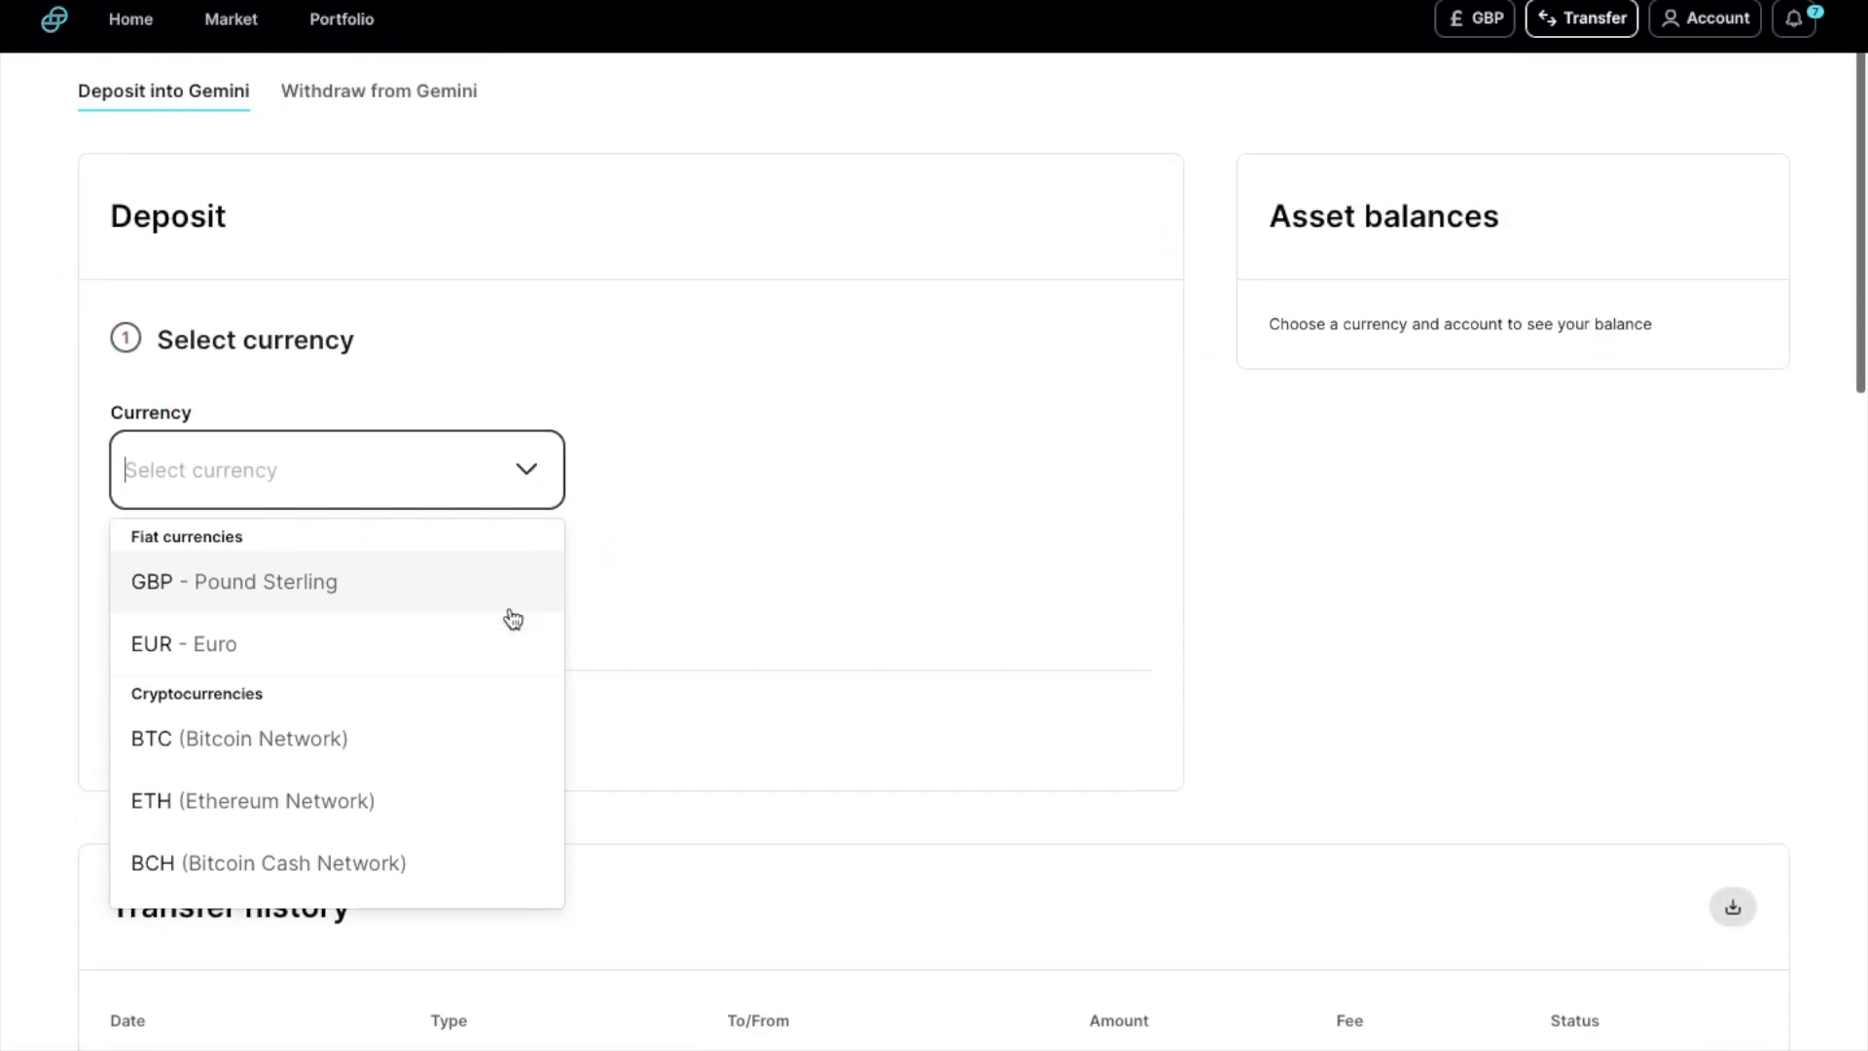
pyautogui.click(421, 718)
pyautogui.click(203, 578)
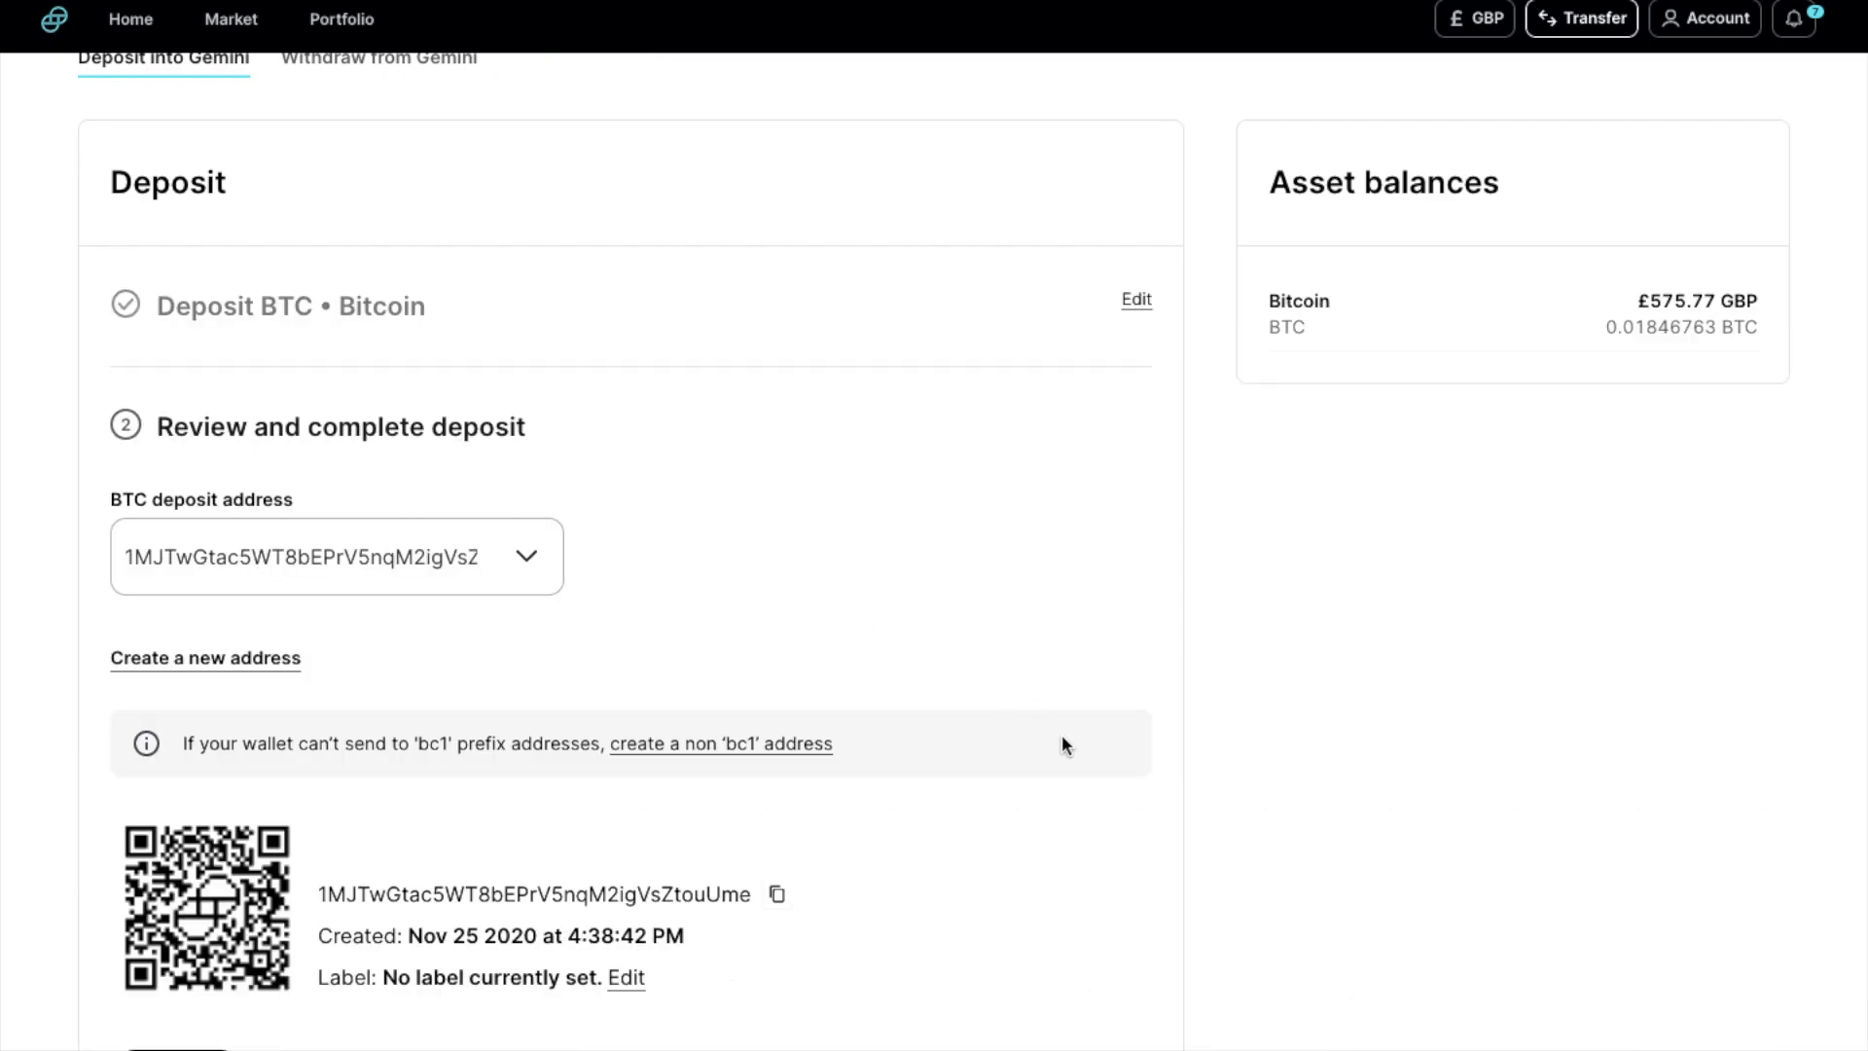
pyautogui.scroll(-2, 1061, 743)
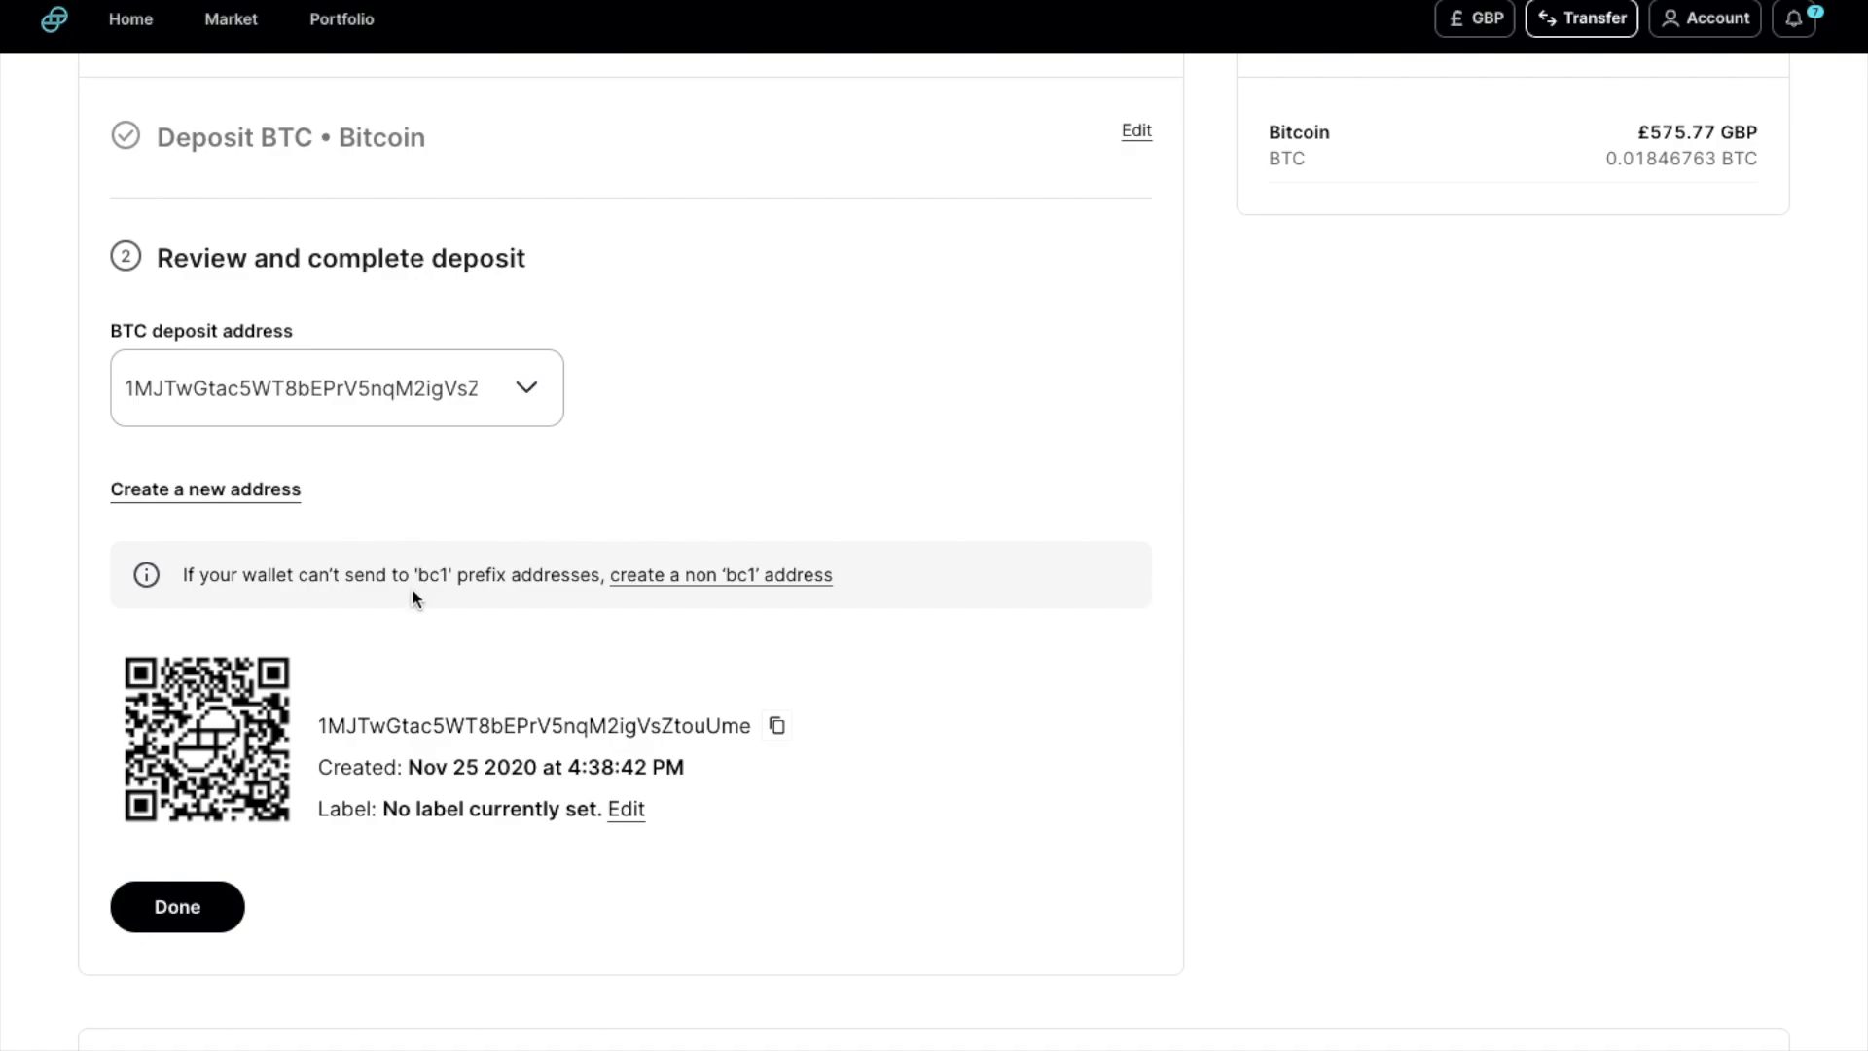
pyautogui.click(778, 726)
# Browse the cryptocurrency market list filtered to the Top movers category
pyautogui.click(251, 22)
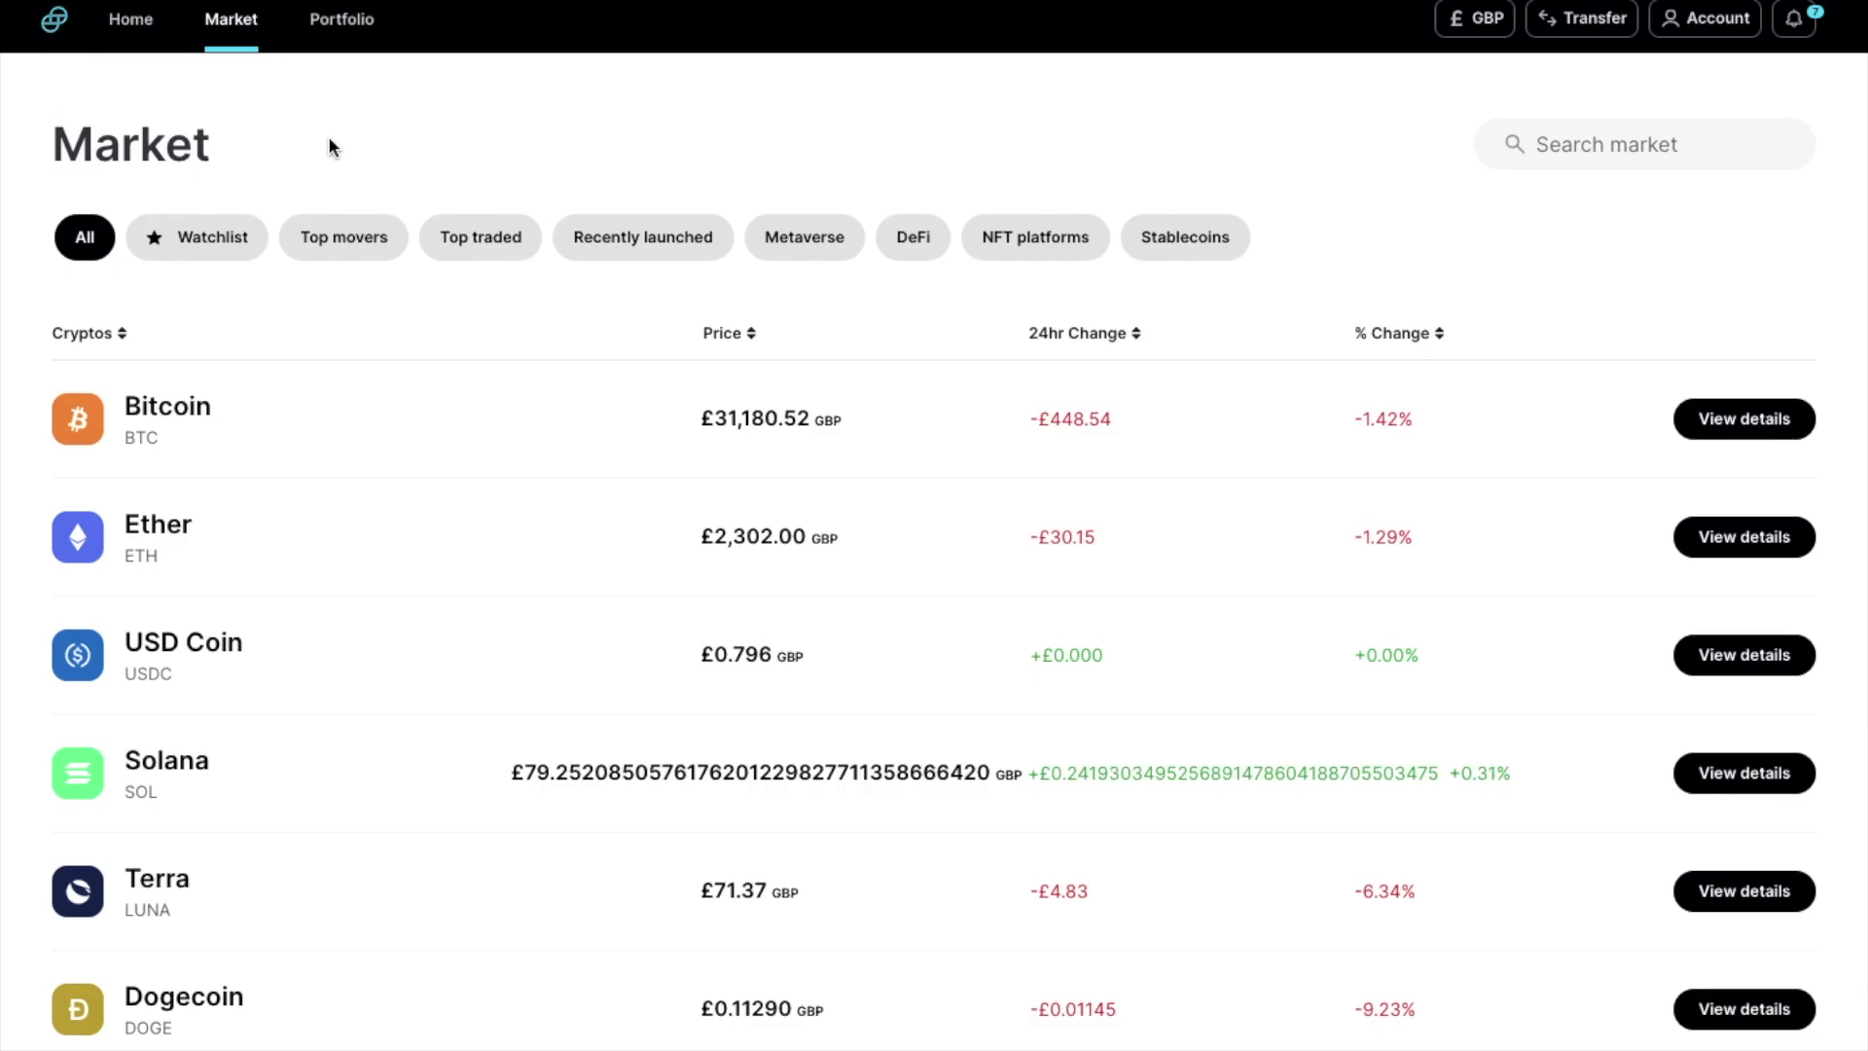
pyautogui.click(360, 238)
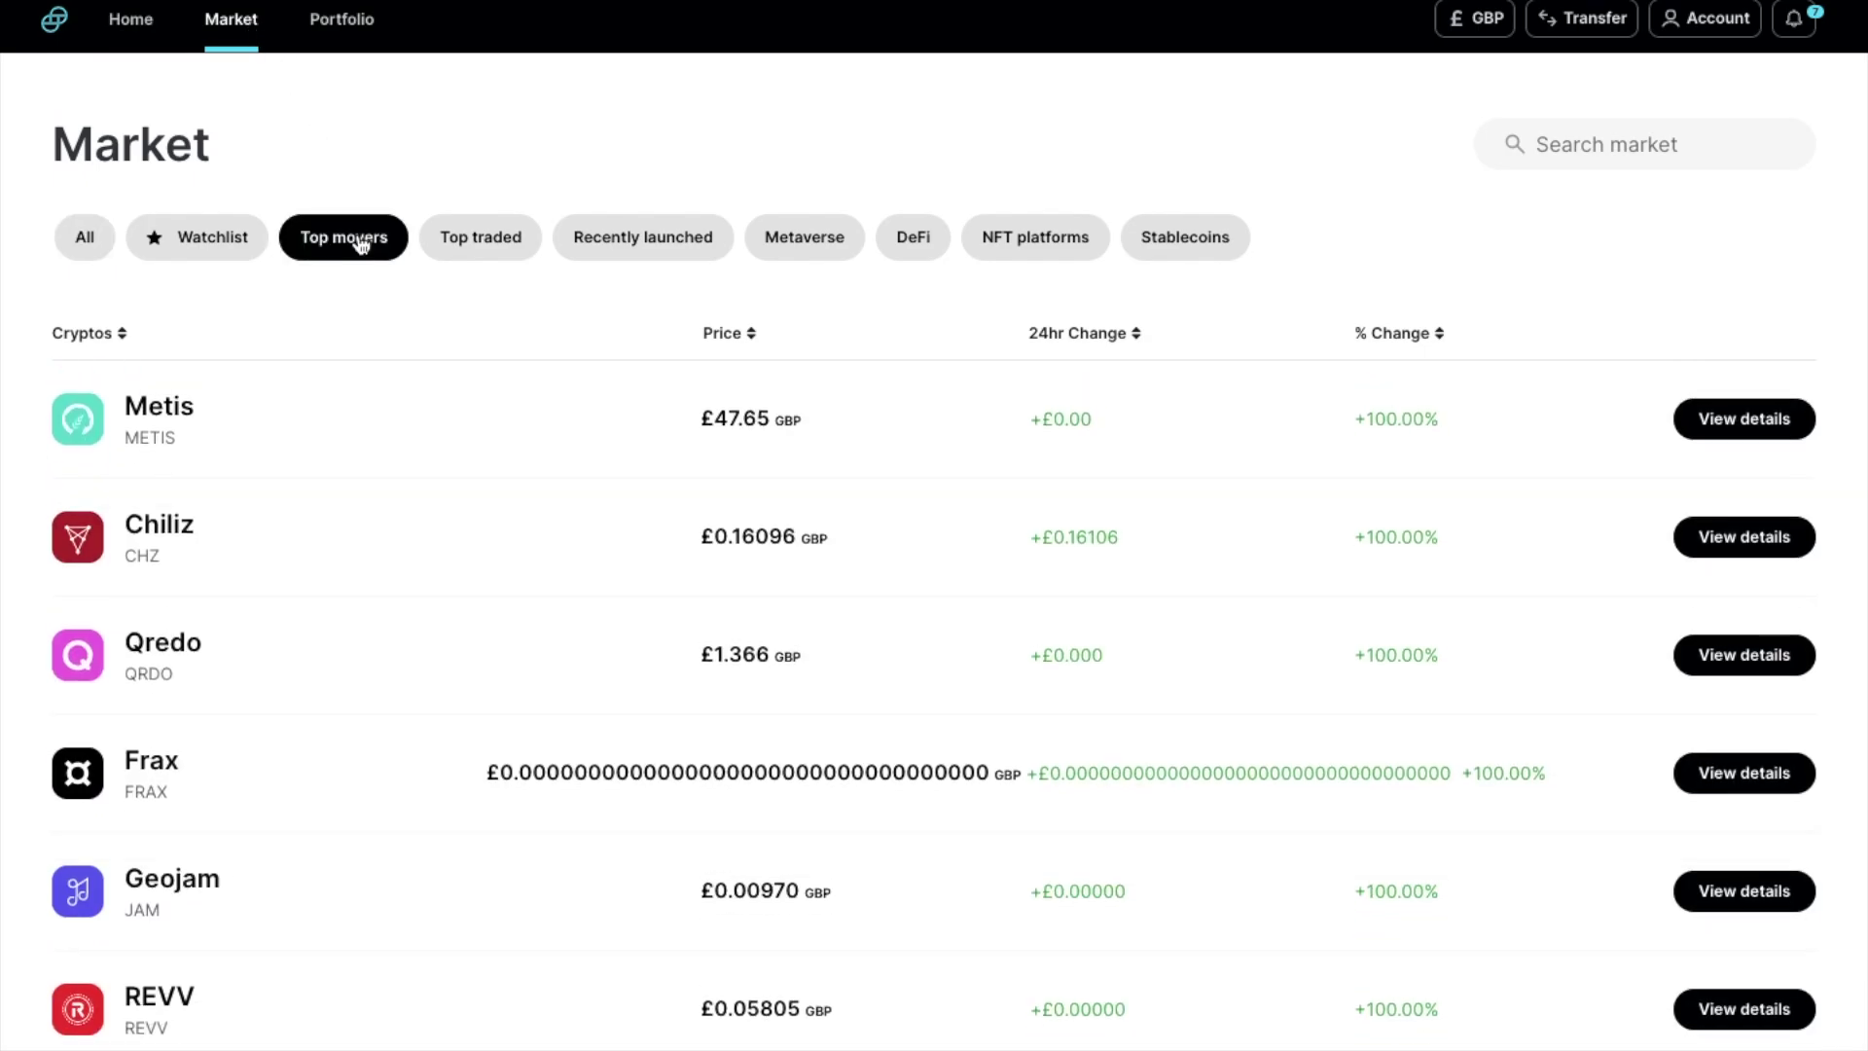
# Open Bitcoin from the Top traded category, add it to the watchlist and check its market alert options
pyautogui.click(450, 247)
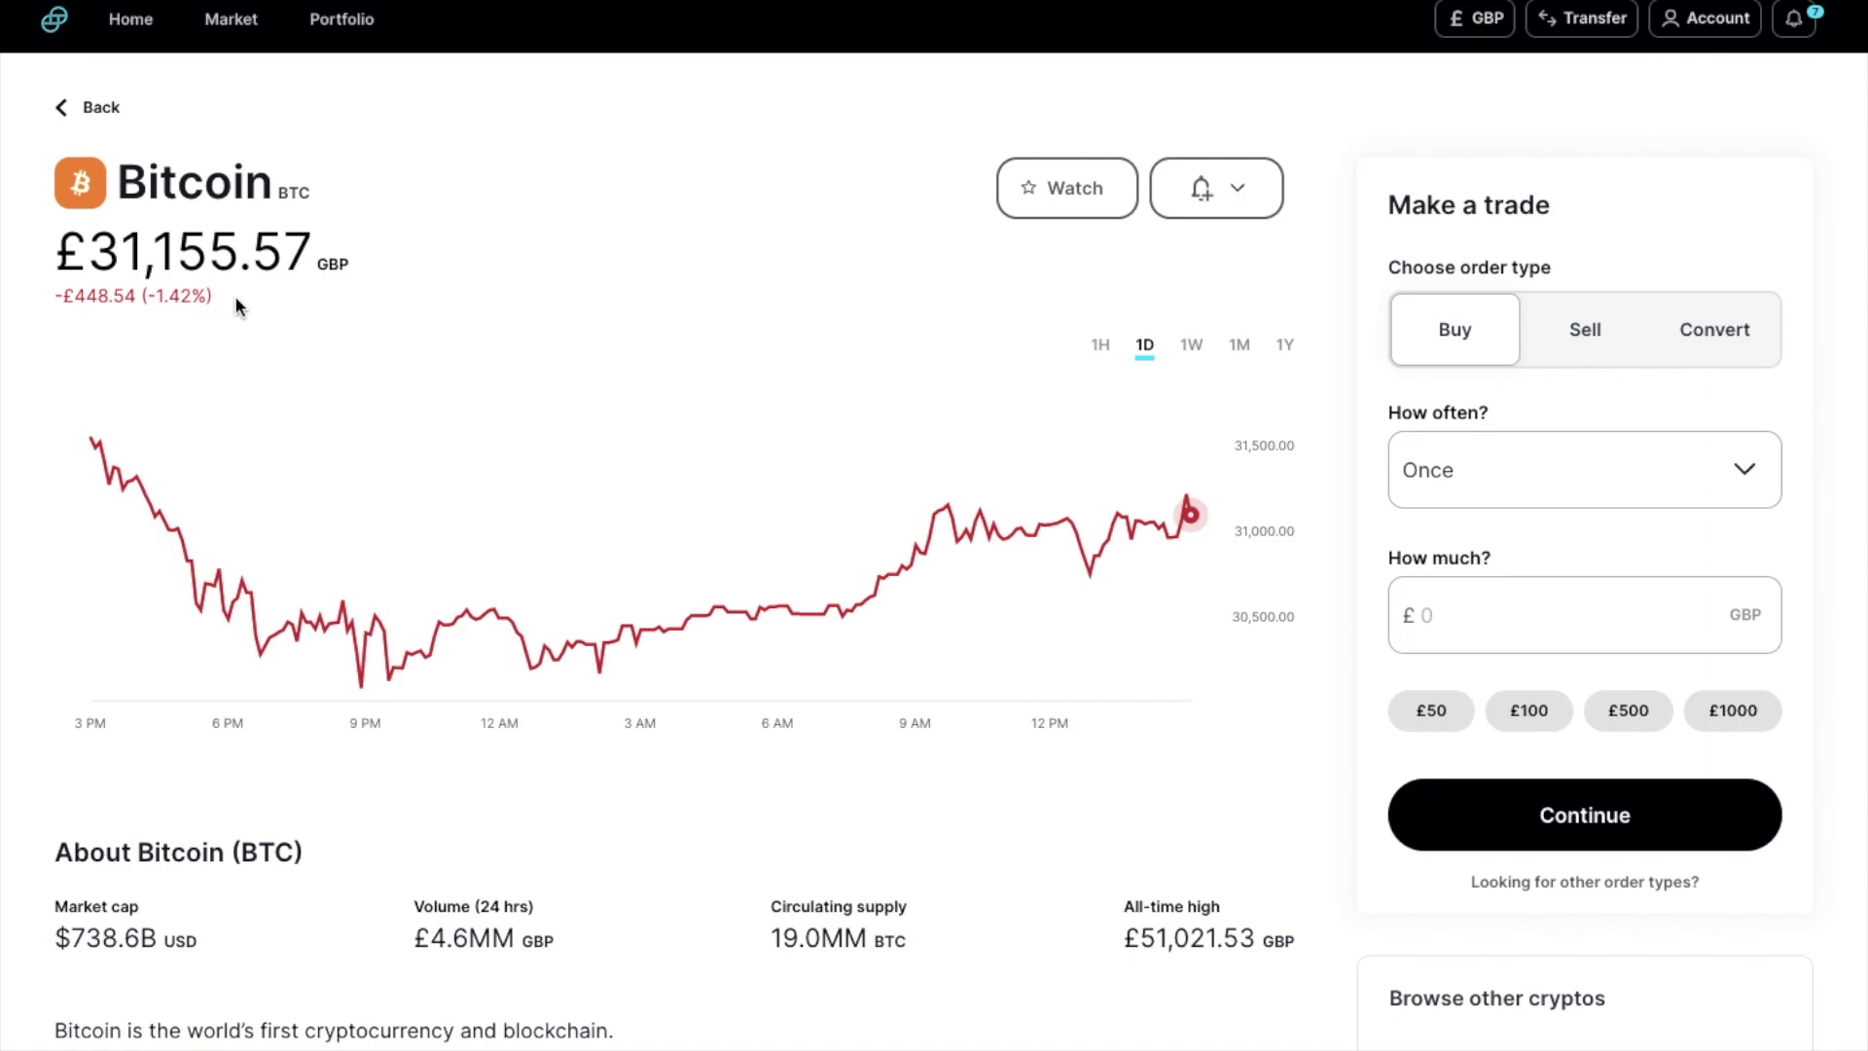
pyautogui.click(1030, 188)
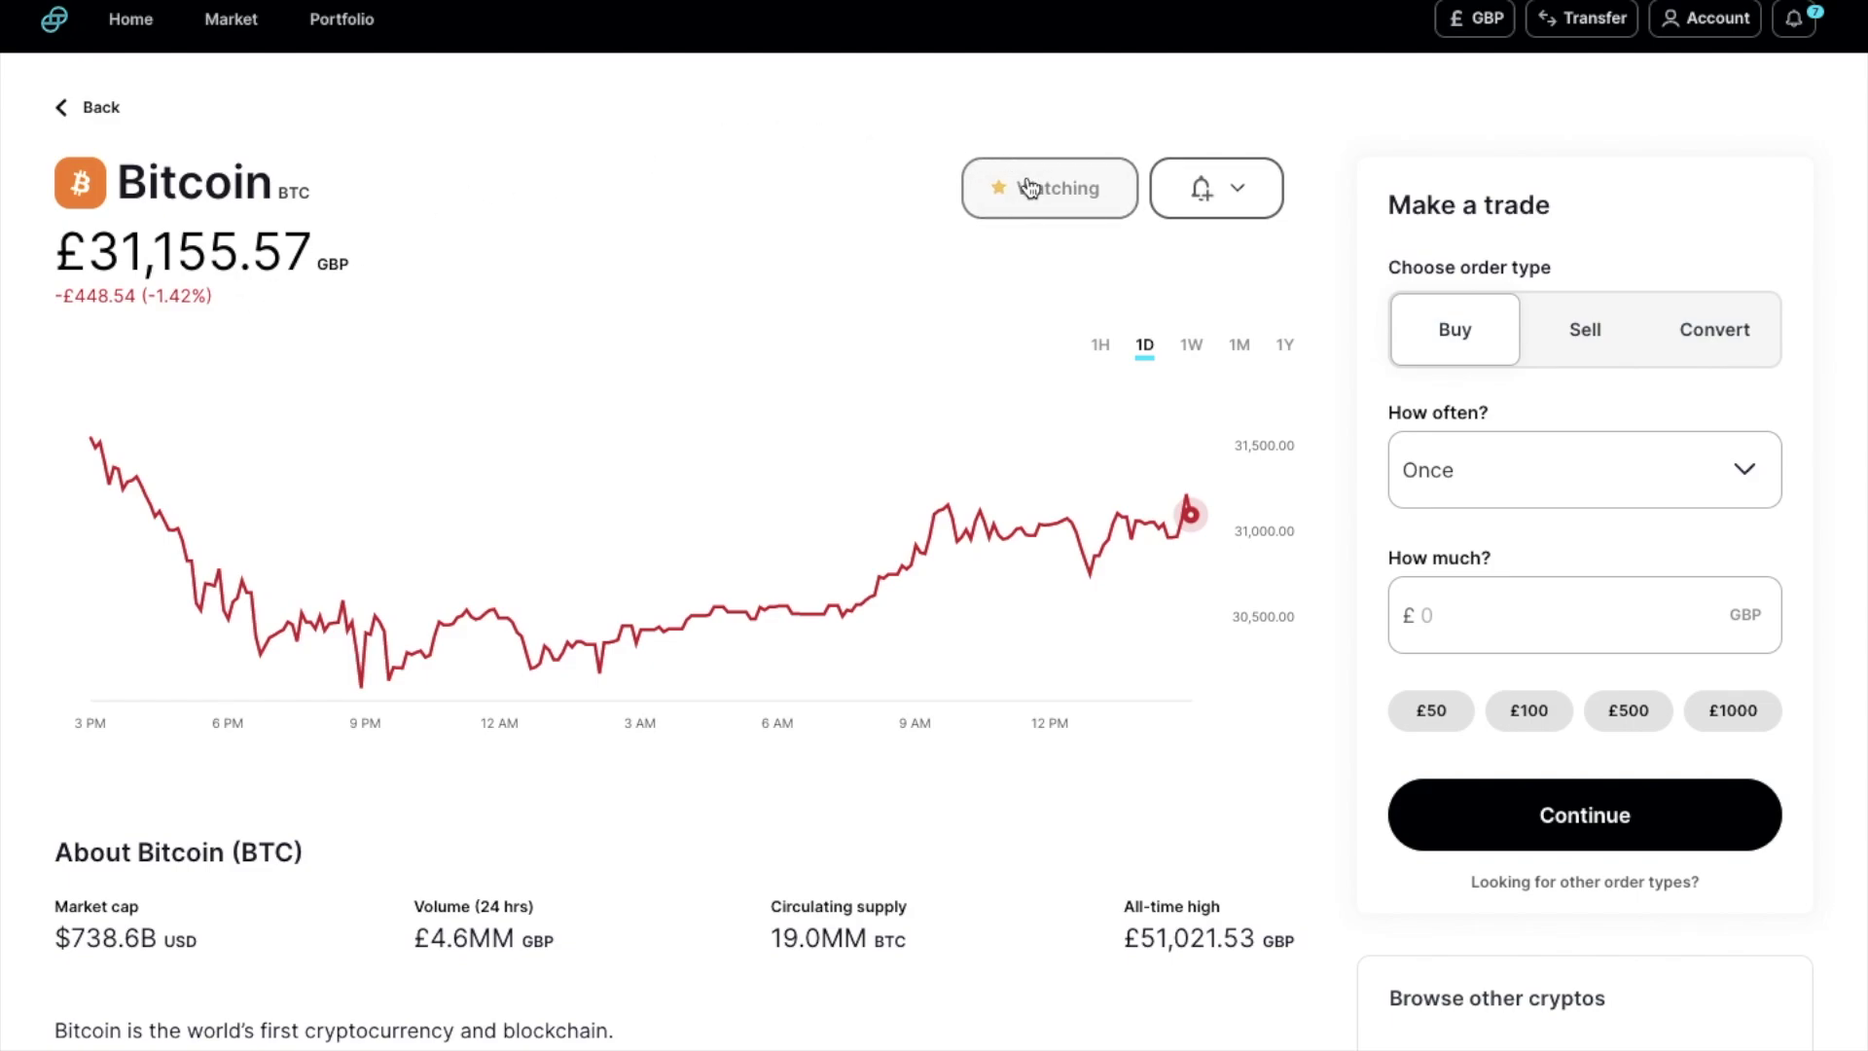
pyautogui.click(1206, 187)
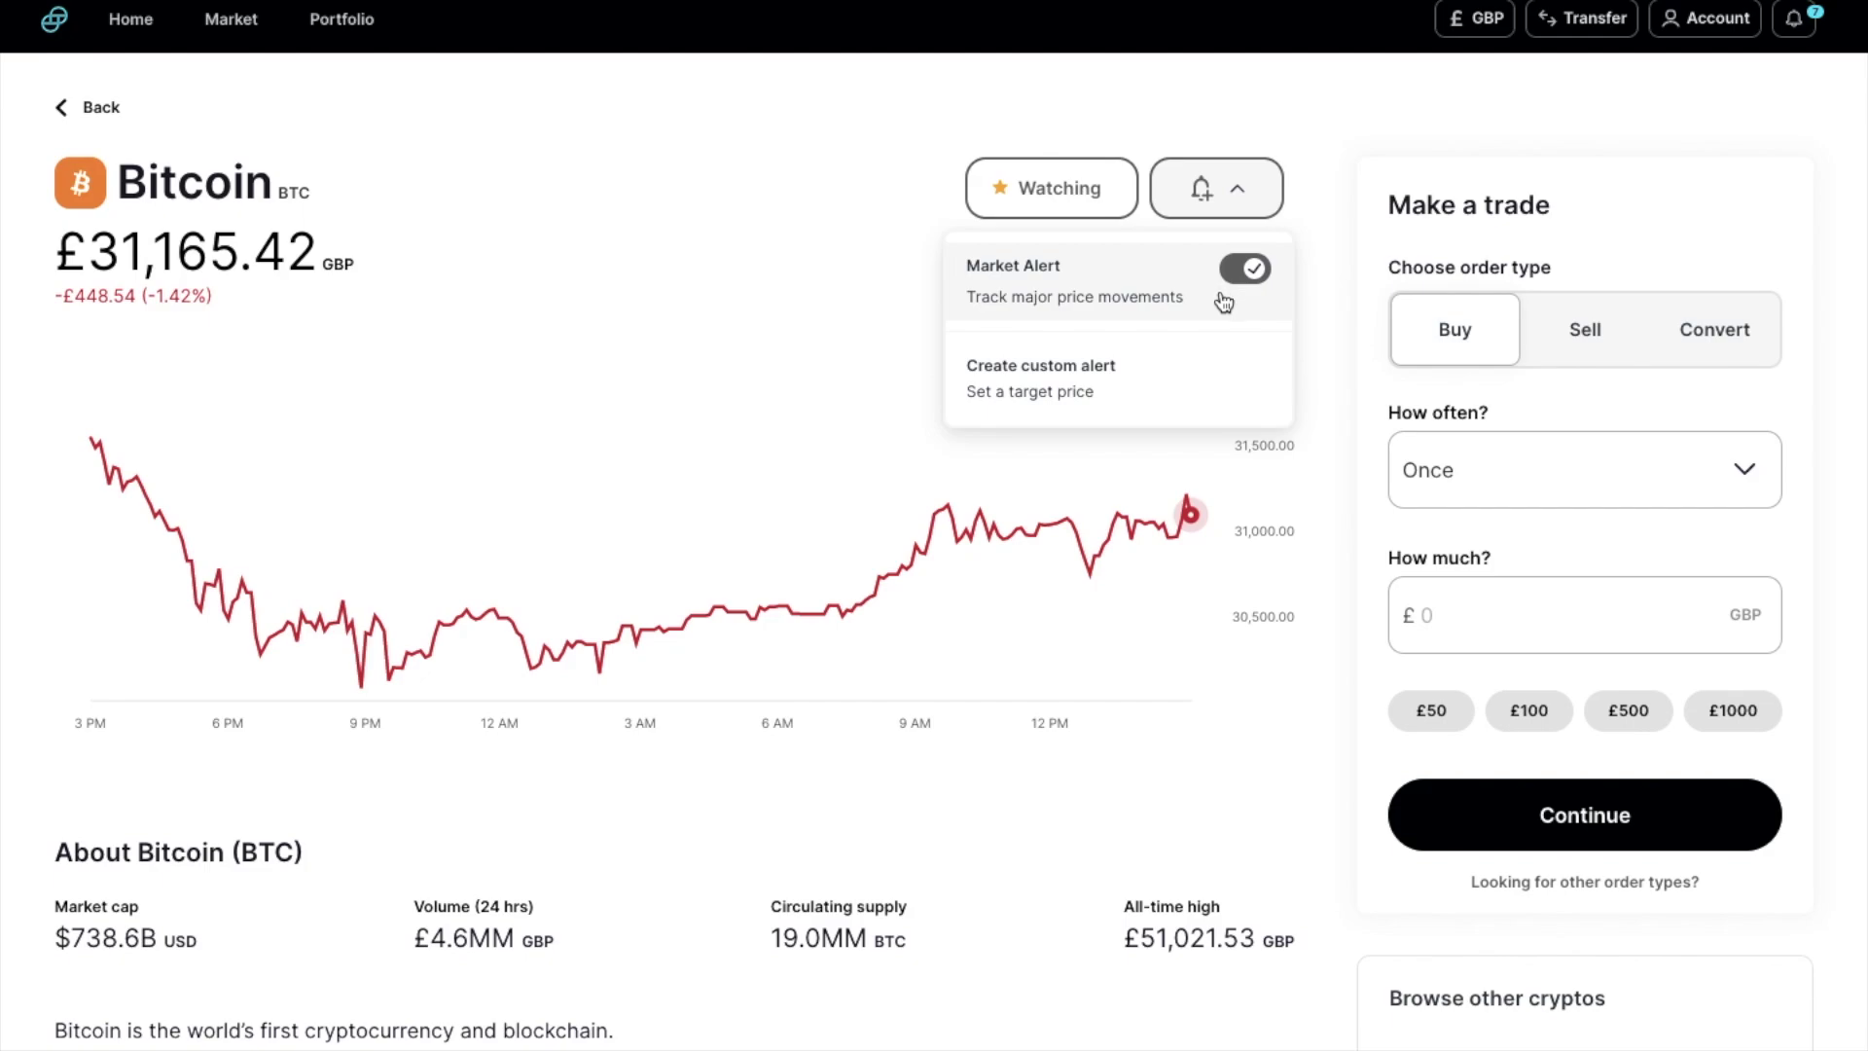
pyautogui.click(1243, 768)
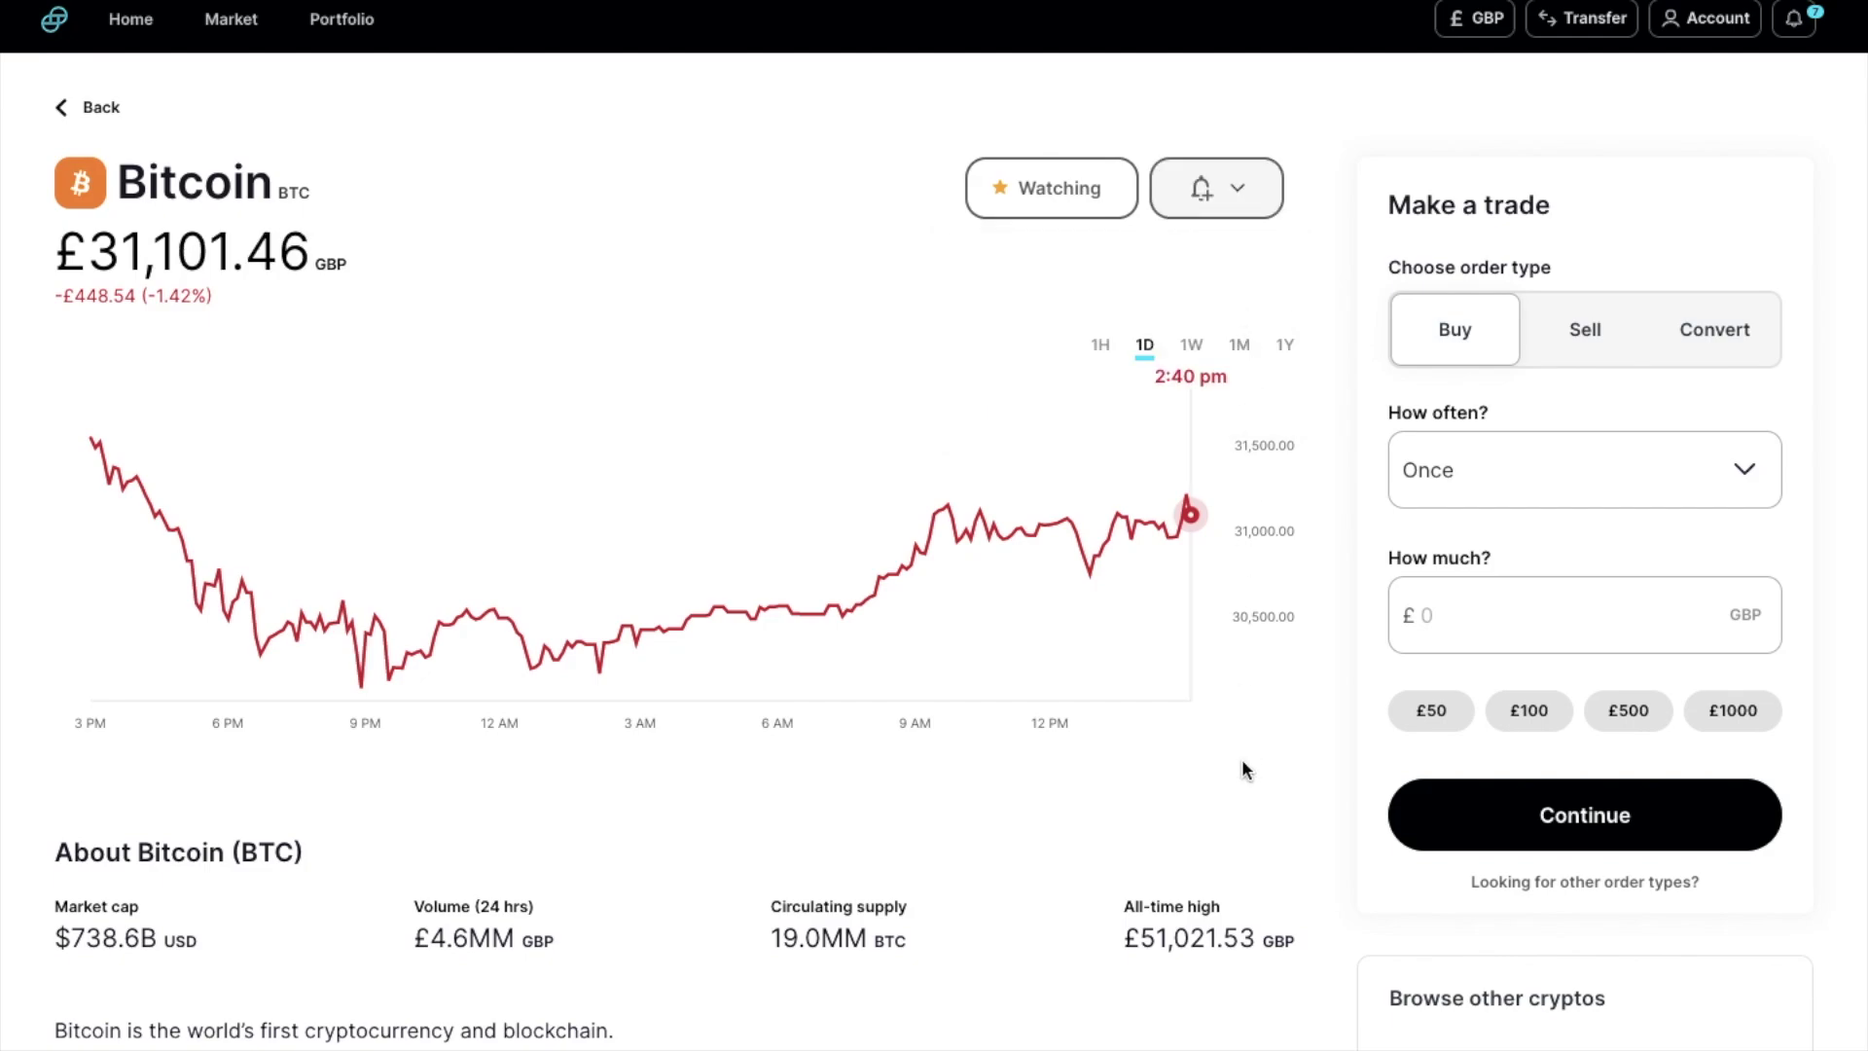
# Set up a one-time Bitcoin buy order for £100 and continue to the payment method selection
pyautogui.scroll(-5, 1236, 867)
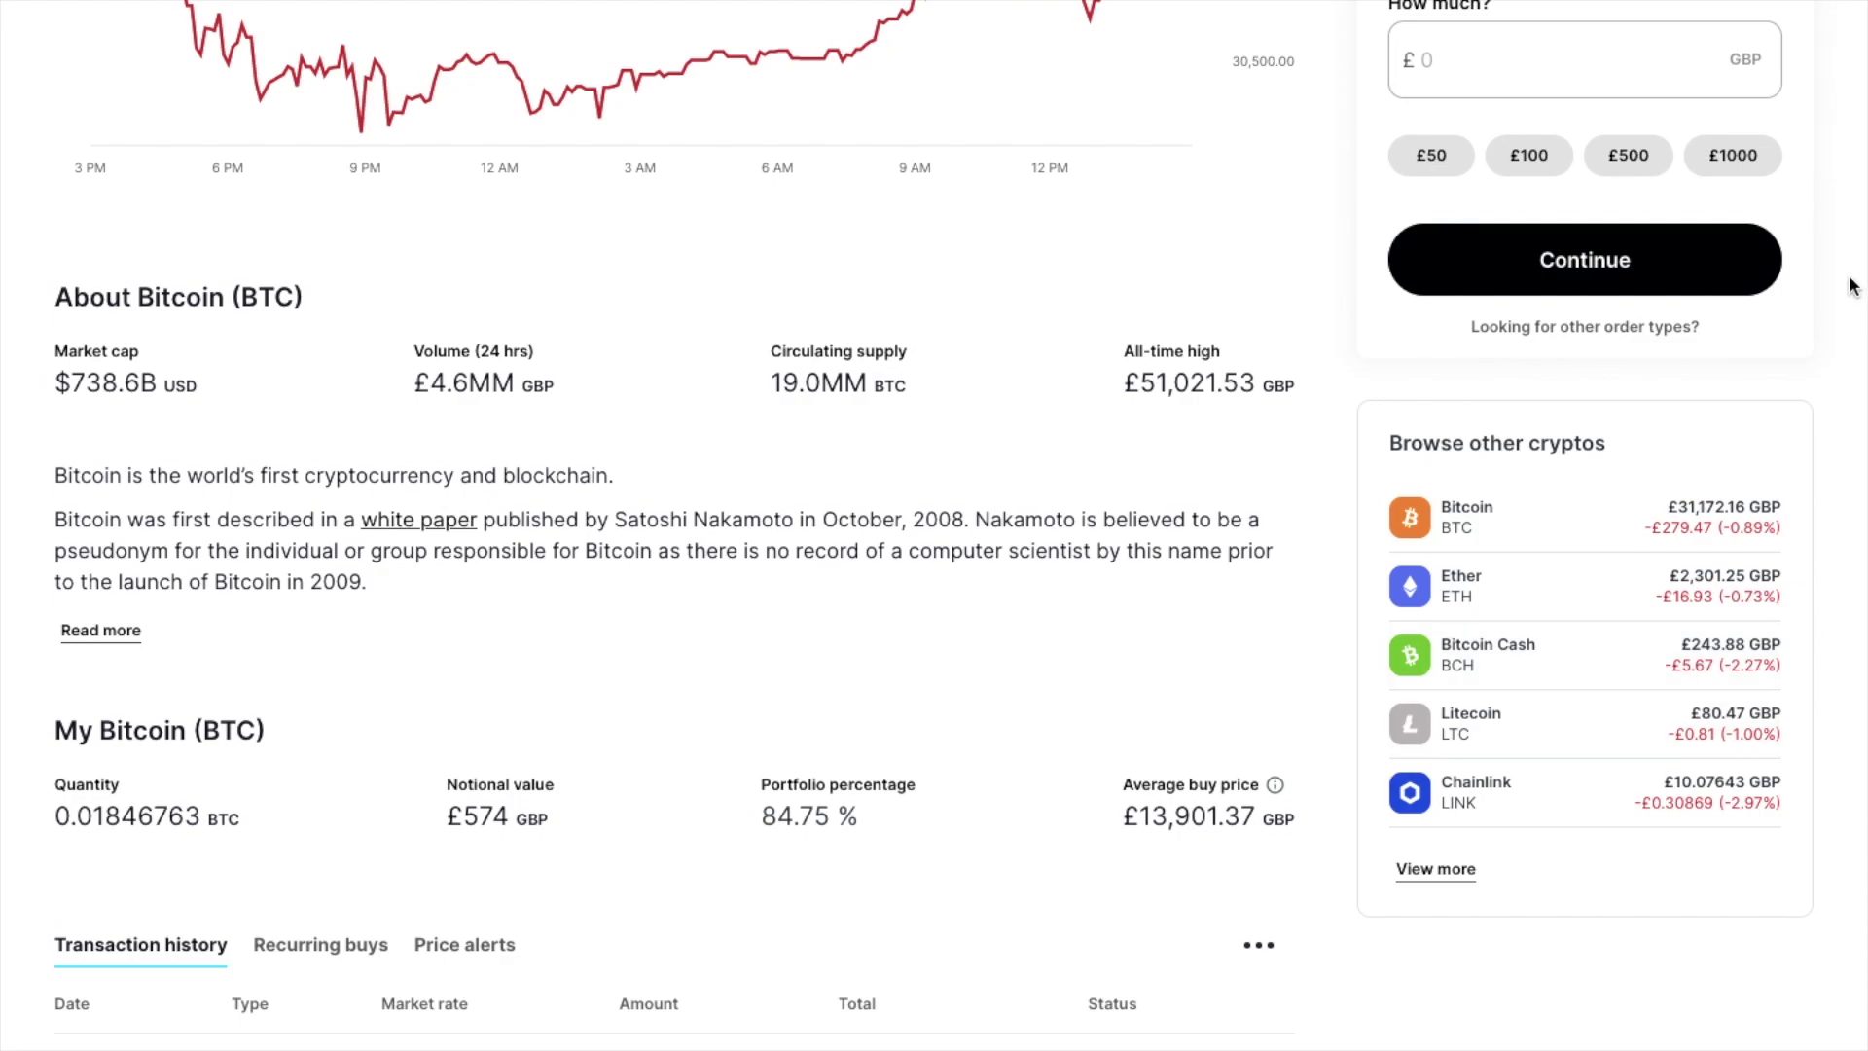
pyautogui.scroll(3, 1846, 280)
pyautogui.scroll(2, 1847, 280)
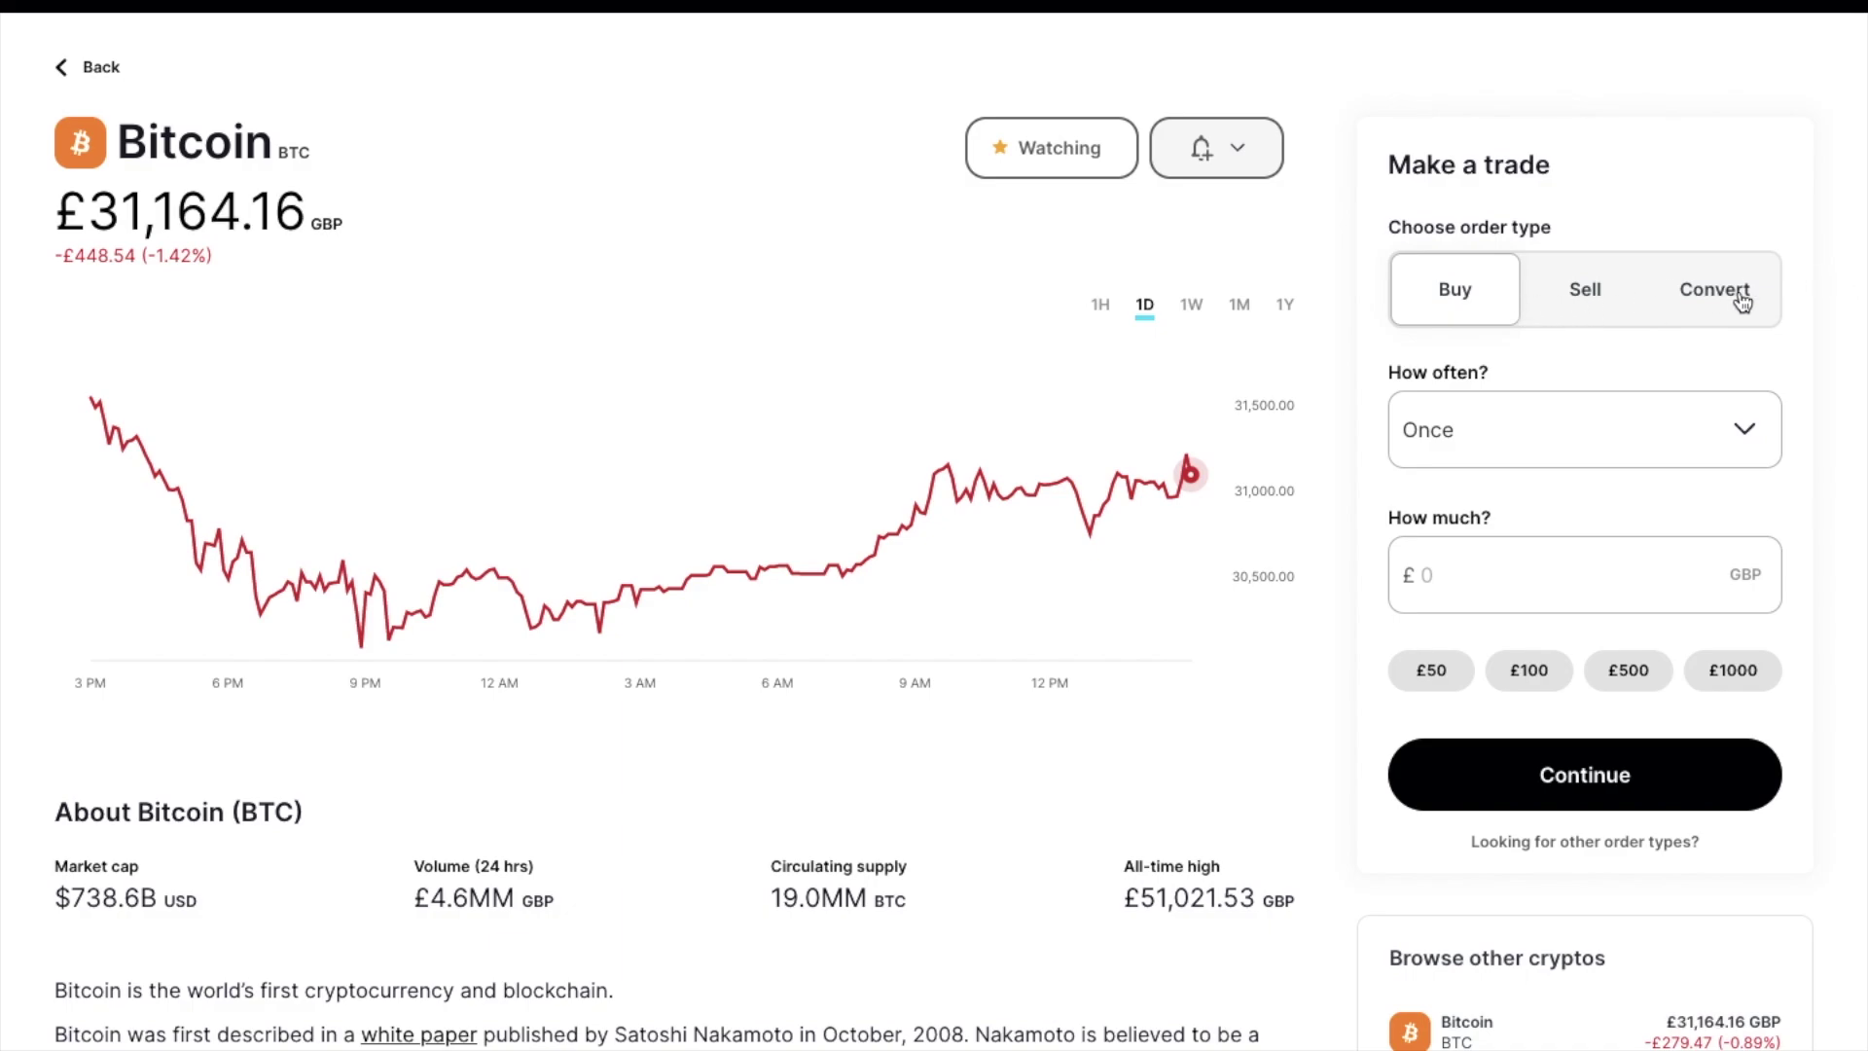
pyautogui.click(1499, 307)
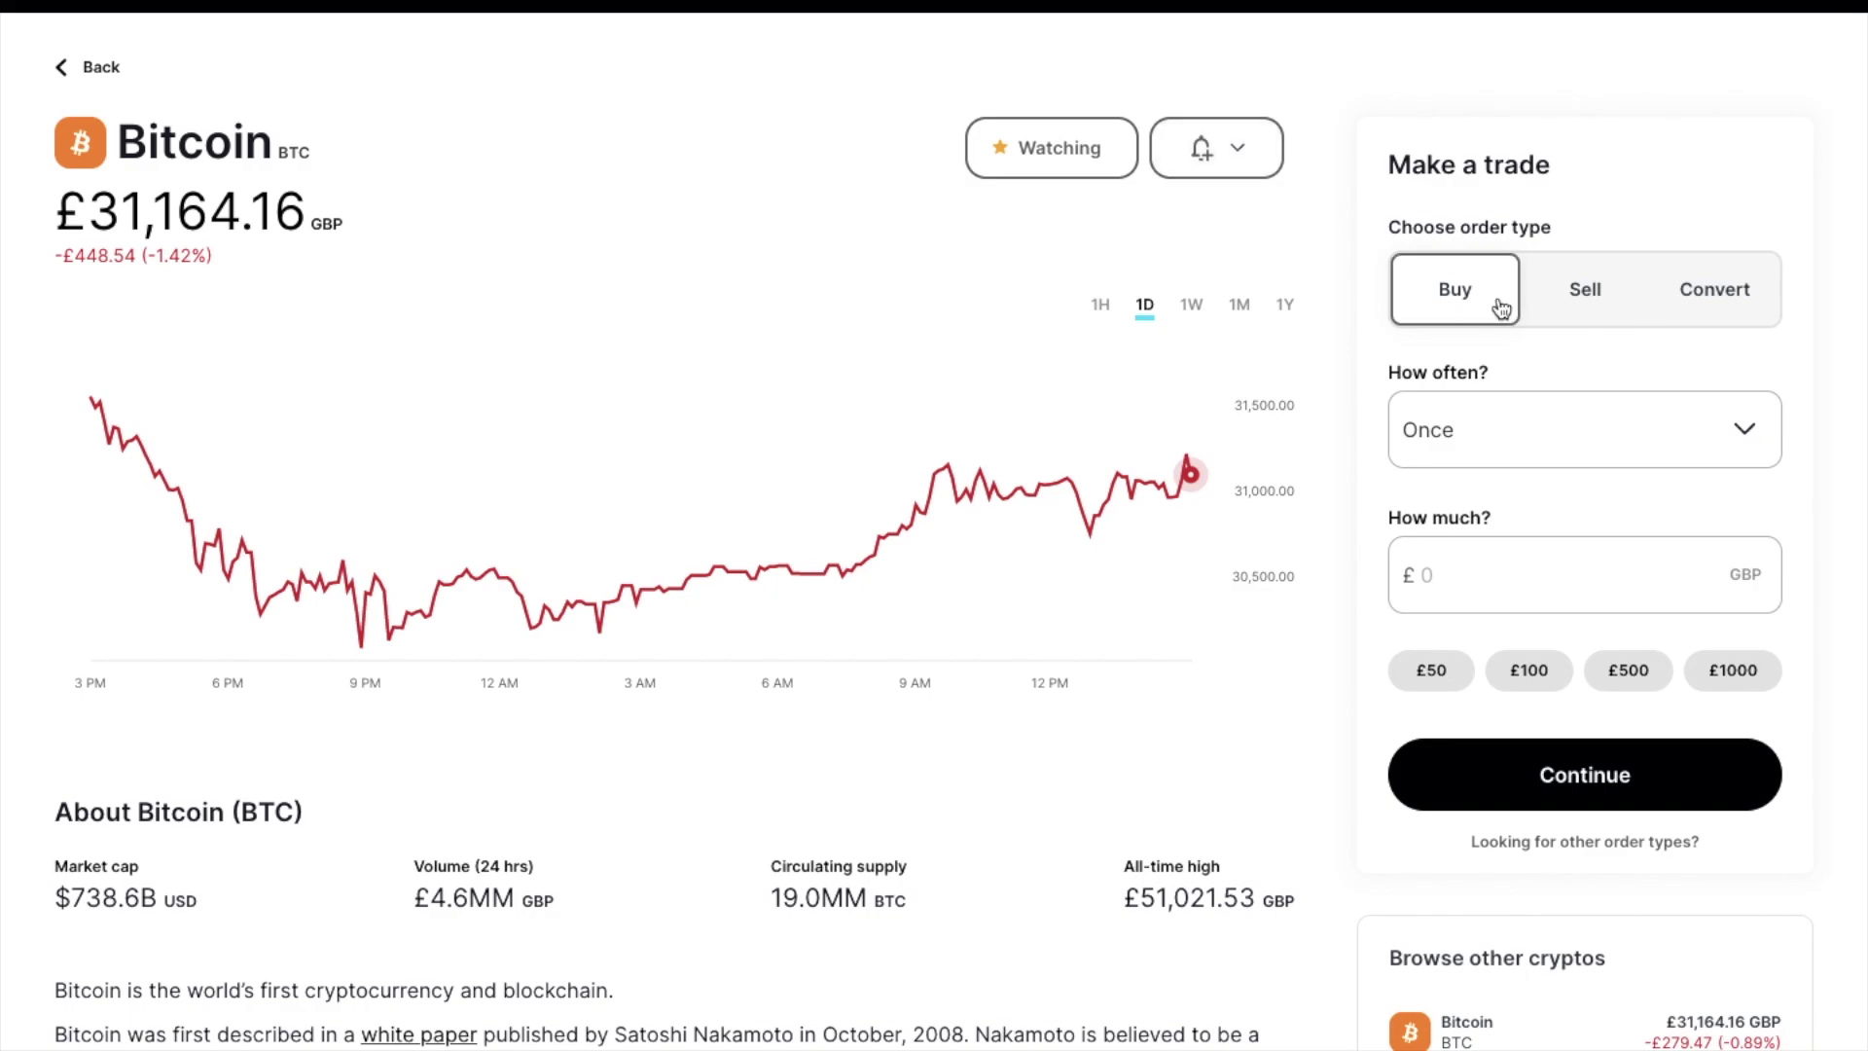
pyautogui.click(1573, 430)
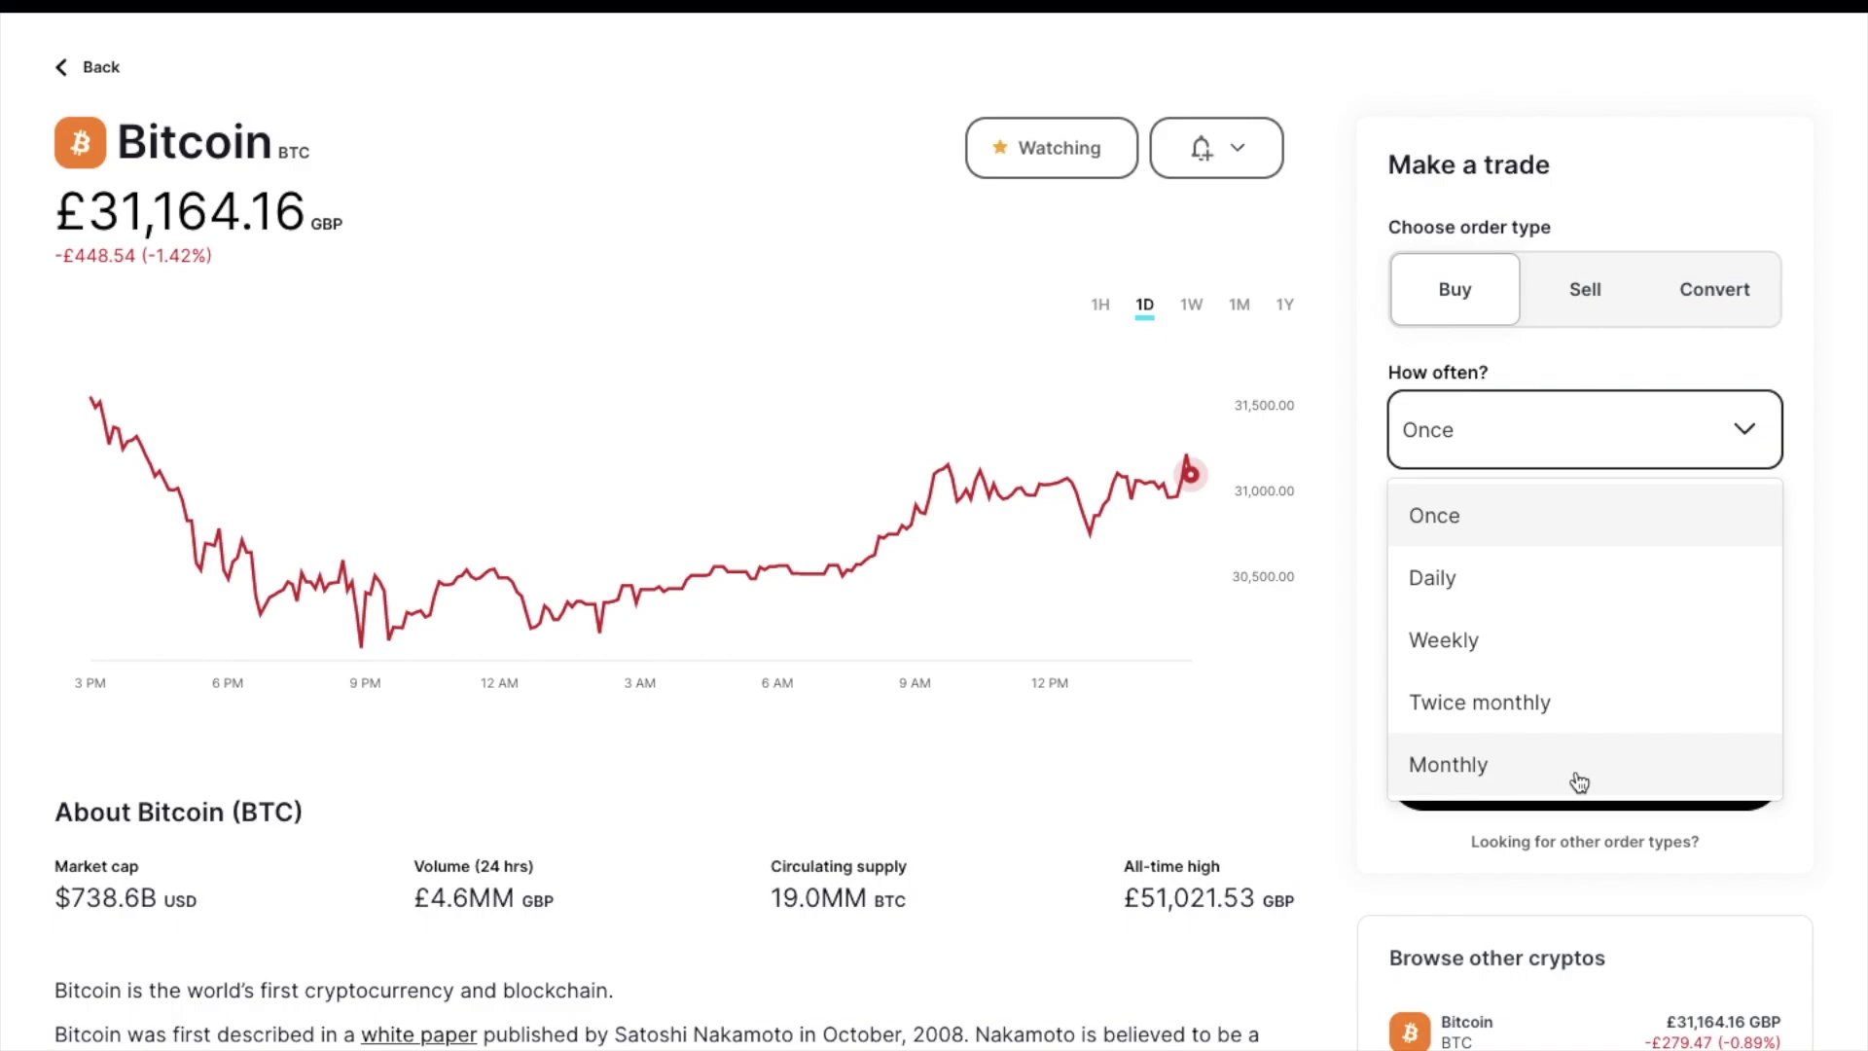
pyautogui.click(1585, 506)
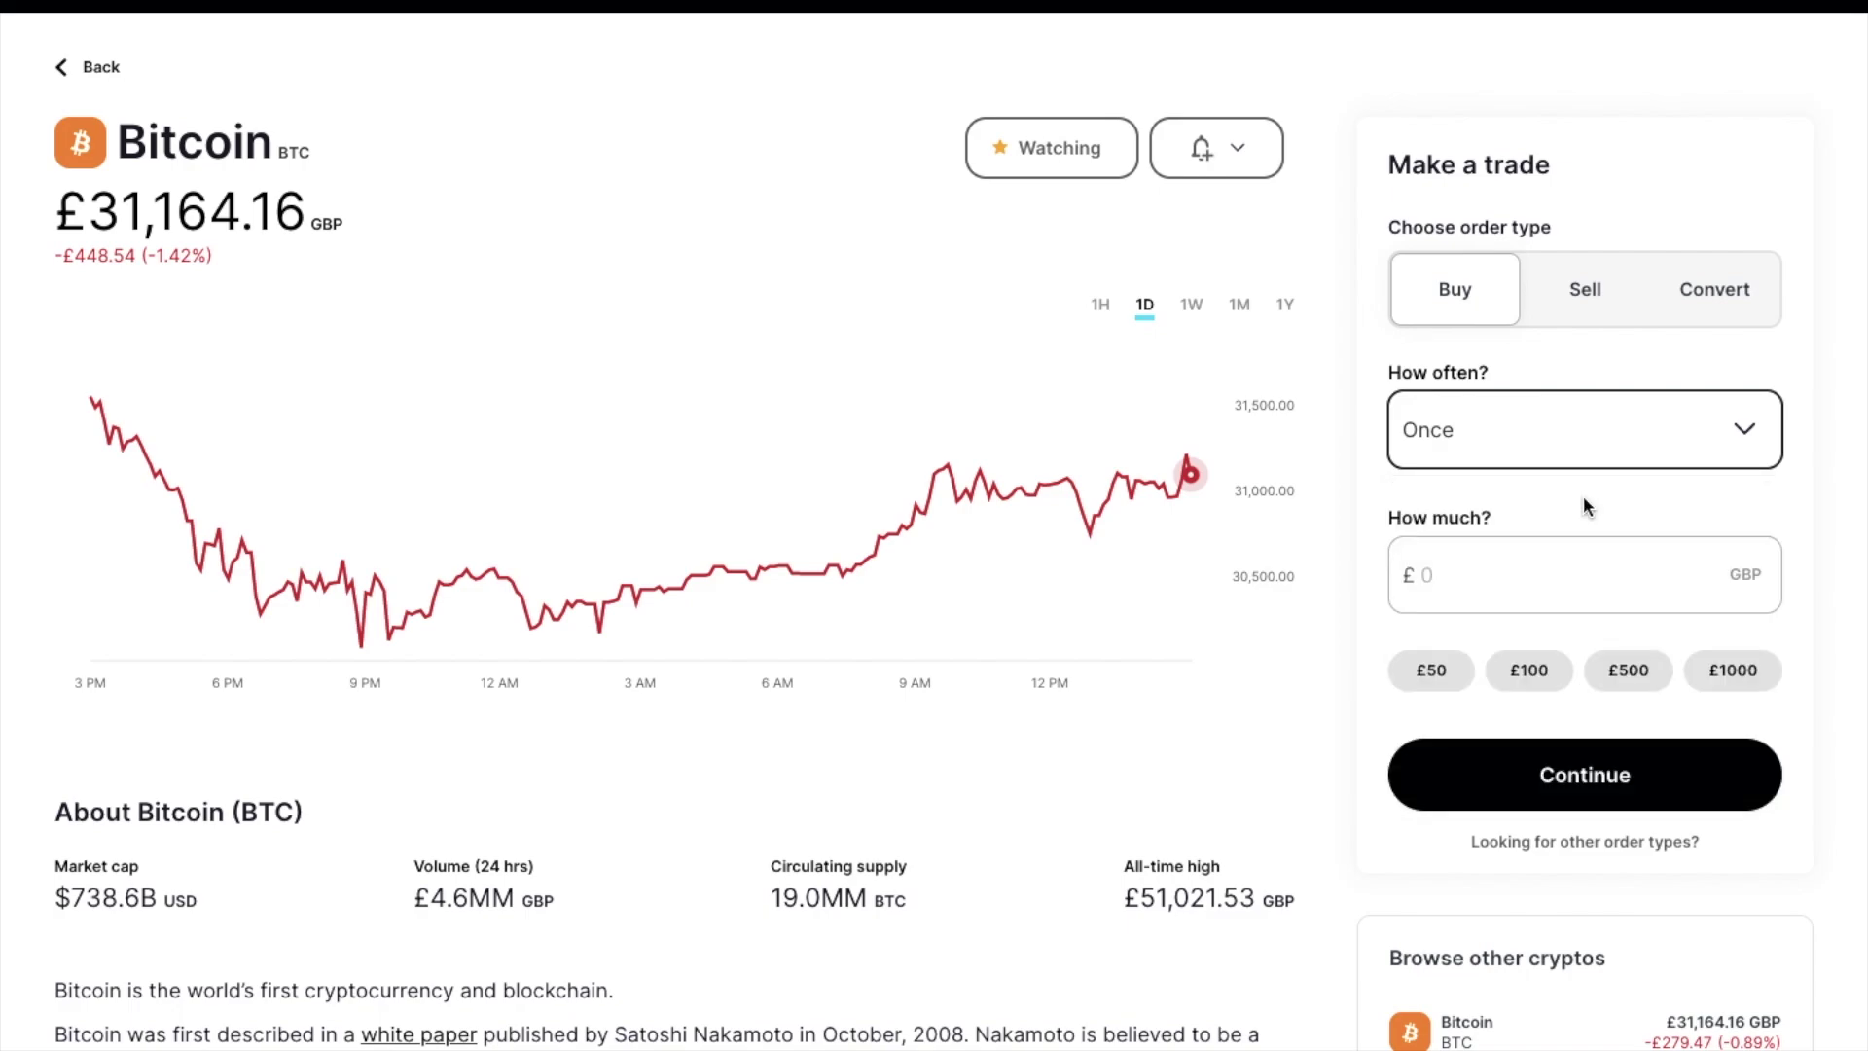
pyautogui.click(1489, 554)
pyautogui.write('100')
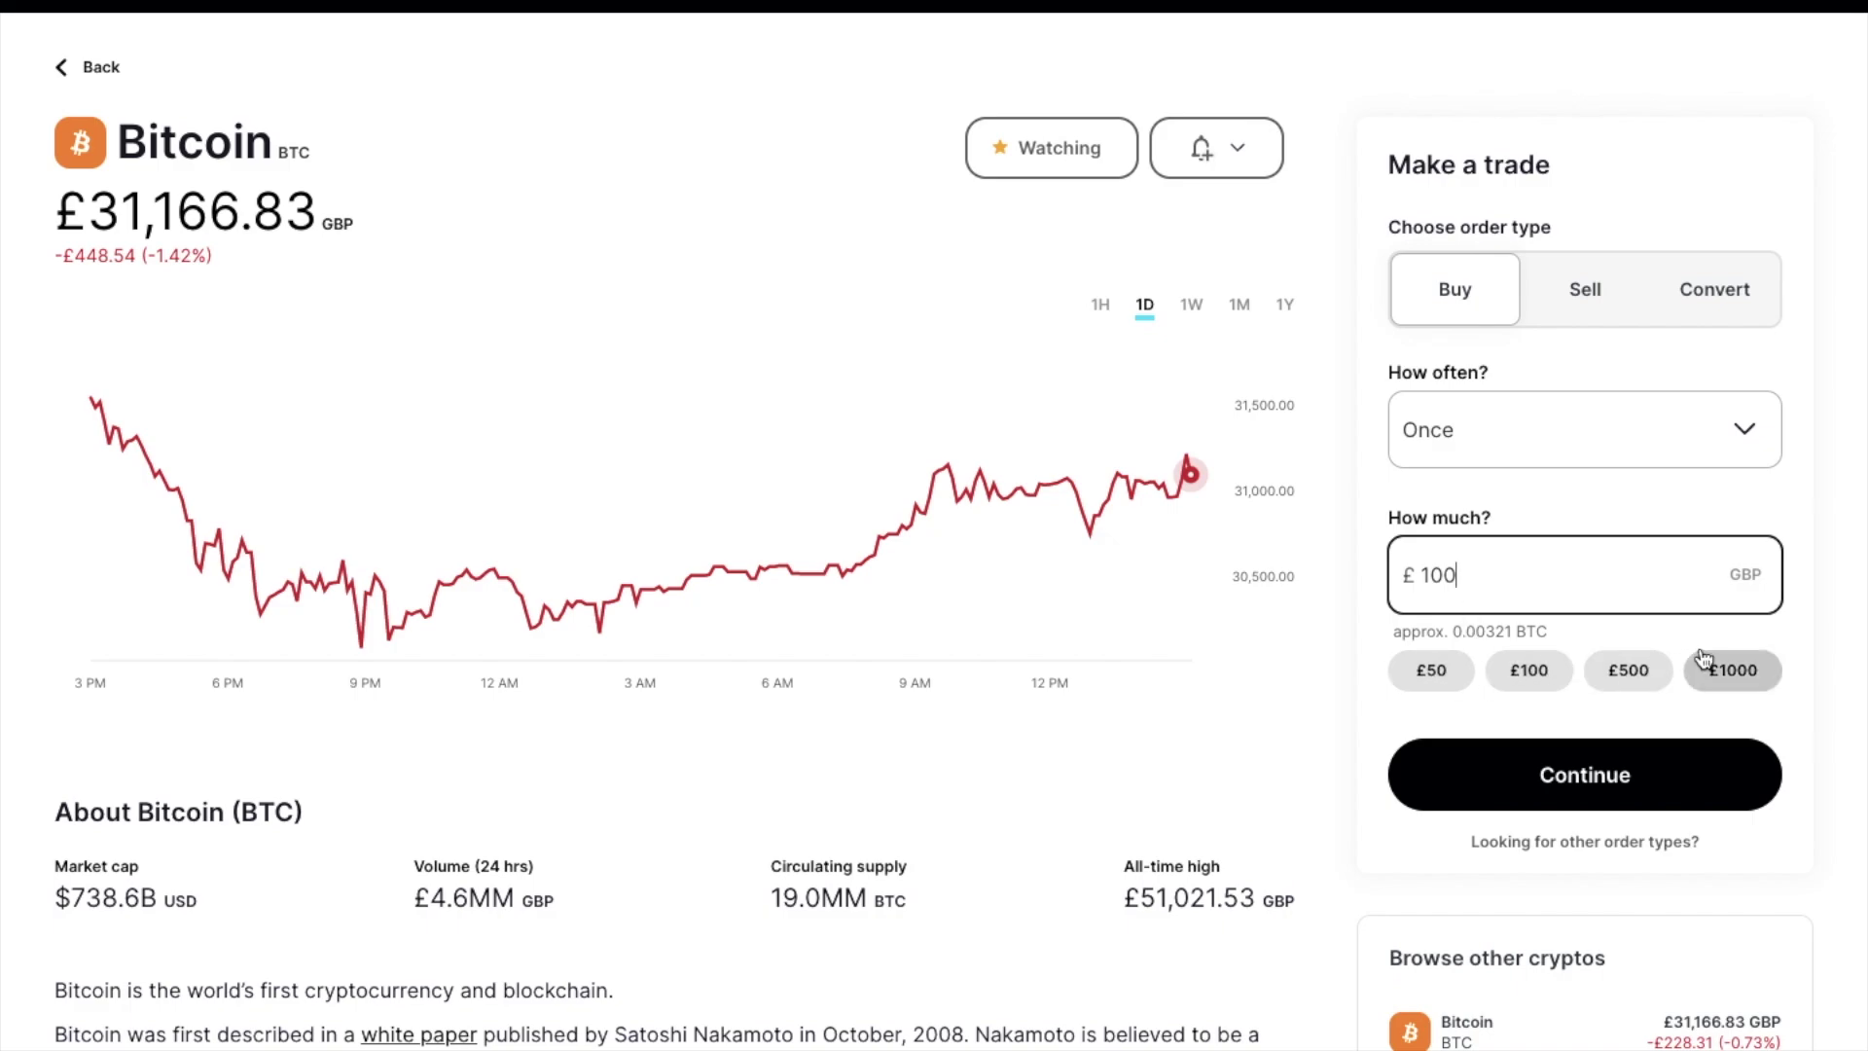
pyautogui.click(1556, 790)
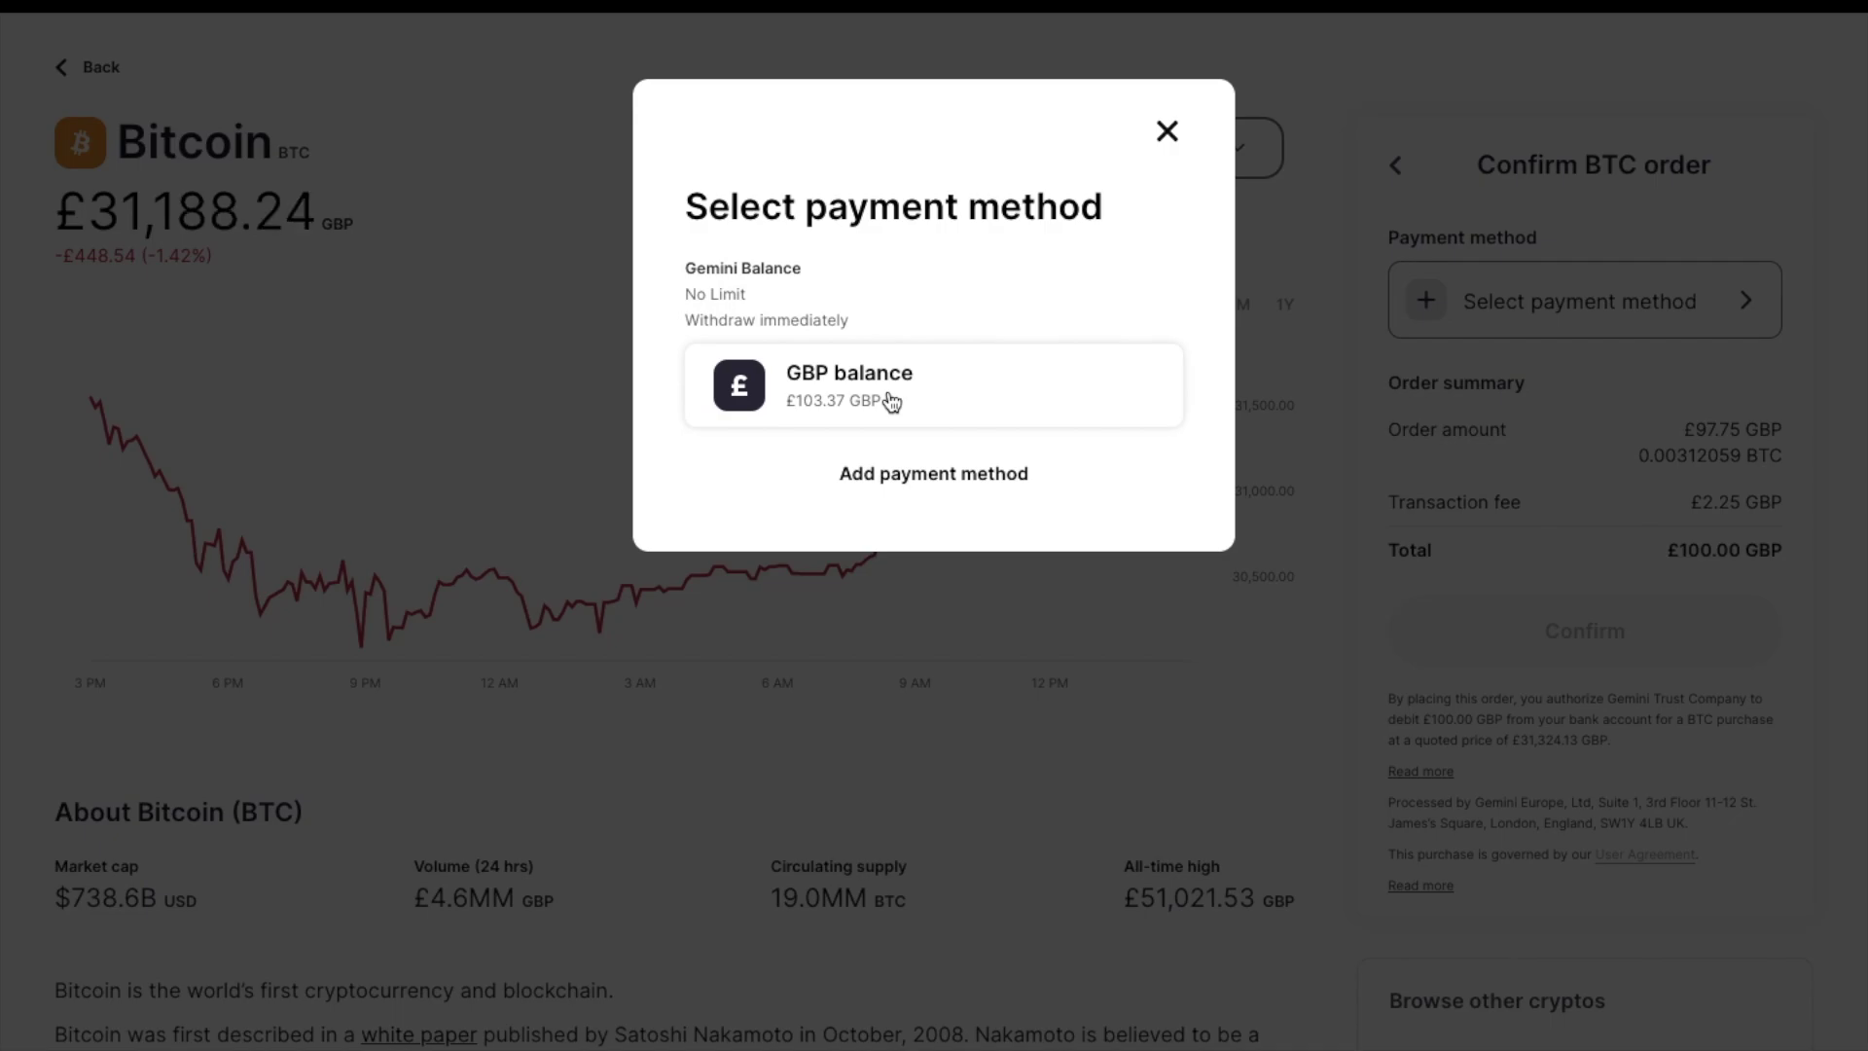
# Check the debit card payment option, preview the Bitcoin buy order paid from the GBP balance, and go back without confirming
pyautogui.click(929, 490)
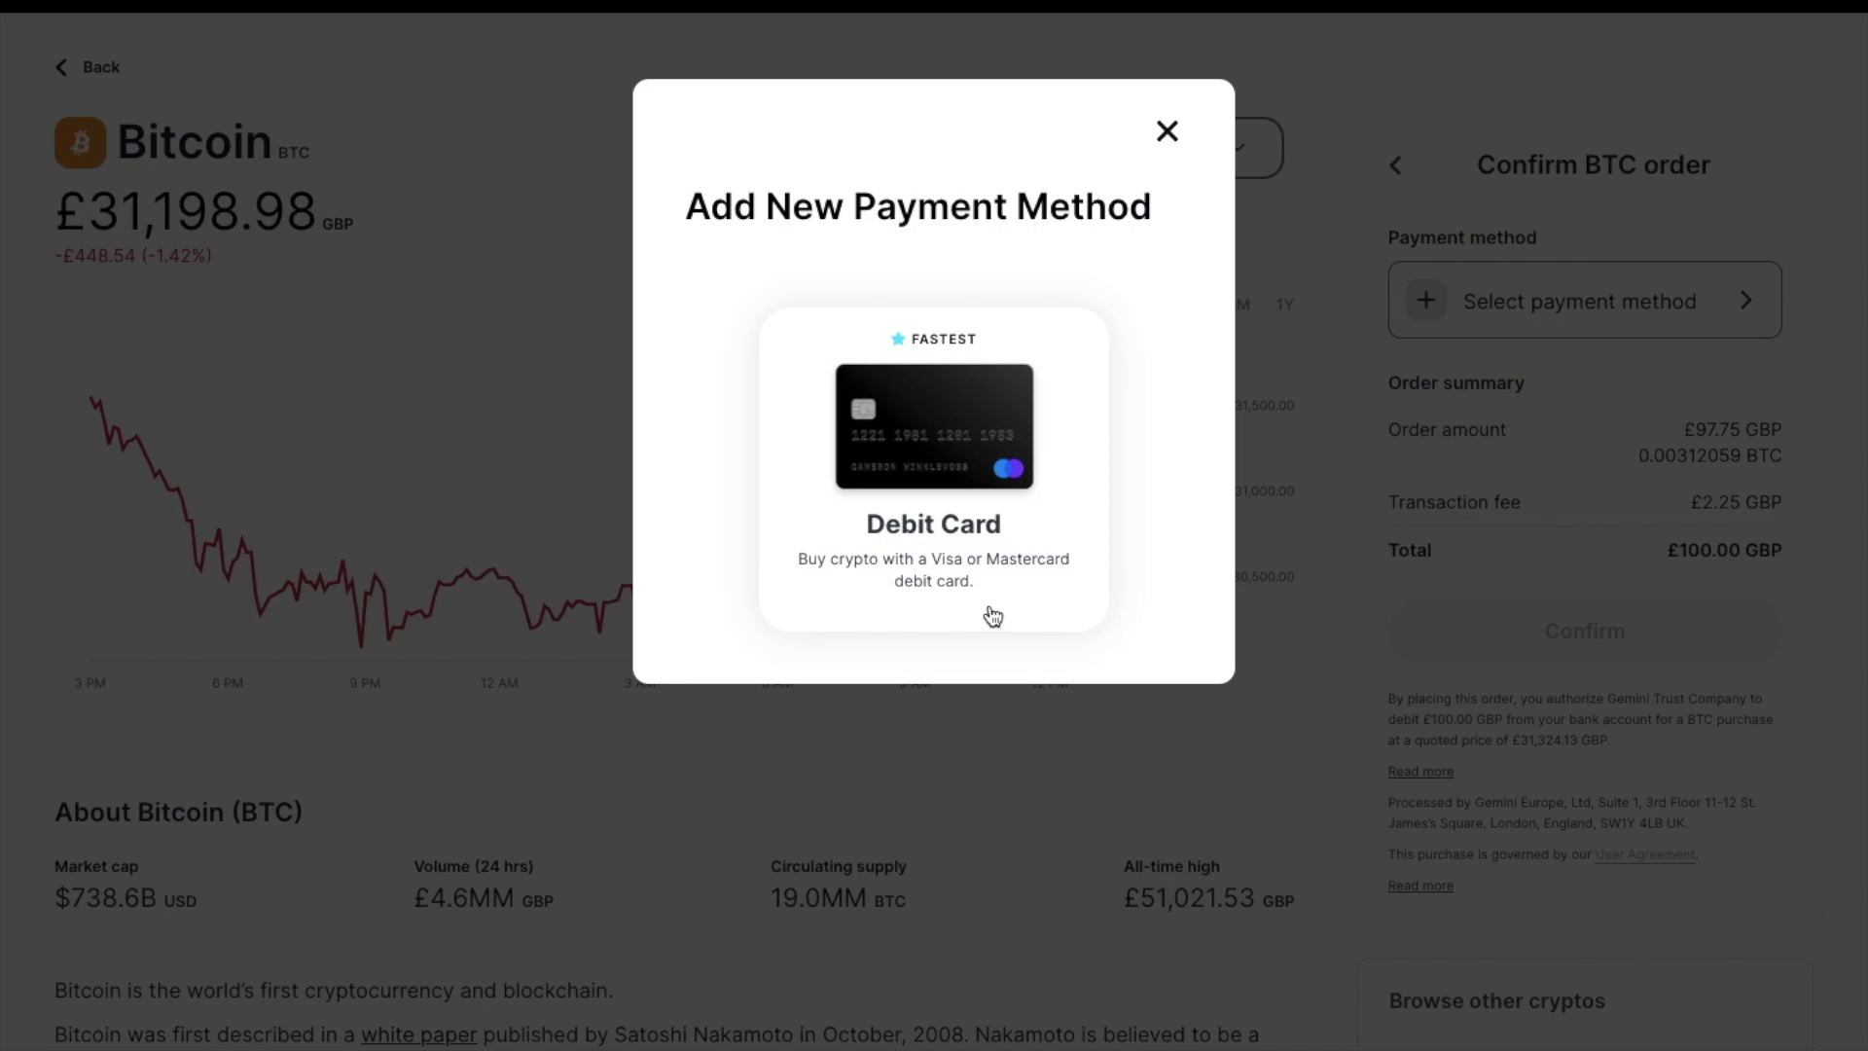
pyautogui.click(1168, 133)
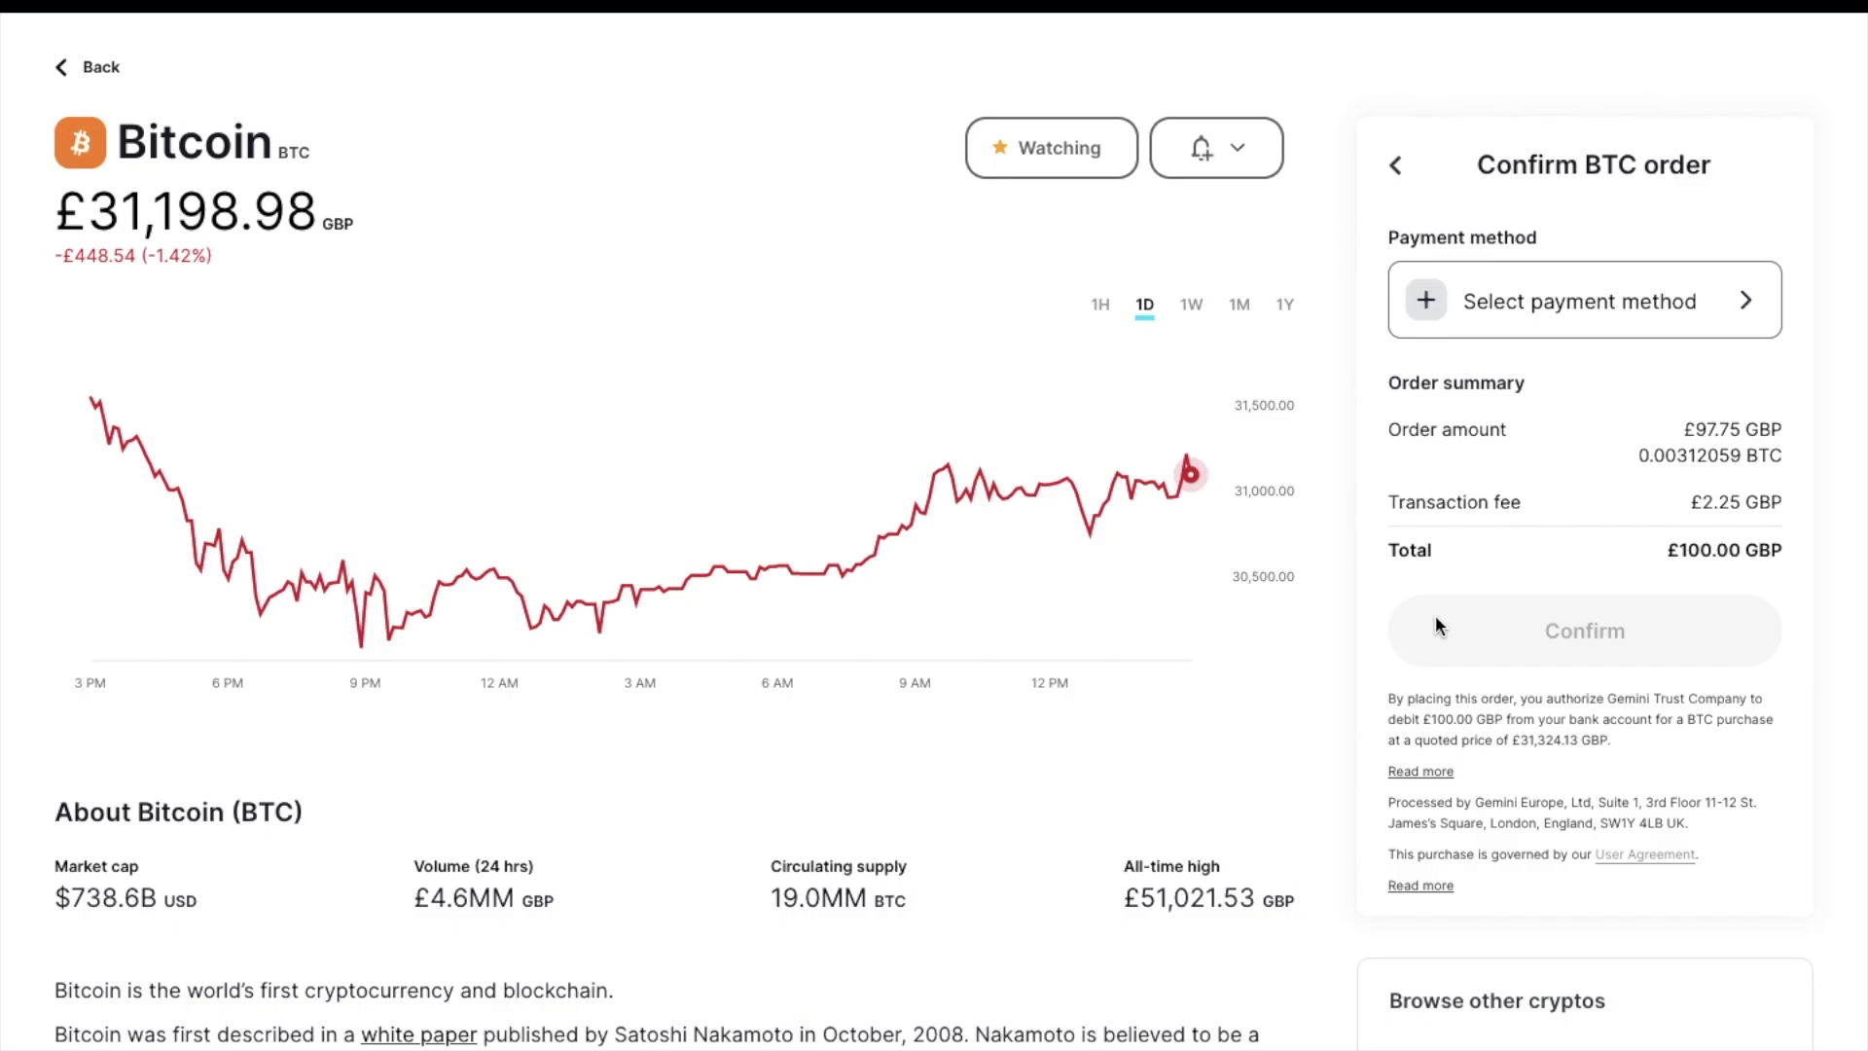
pyautogui.click(1568, 299)
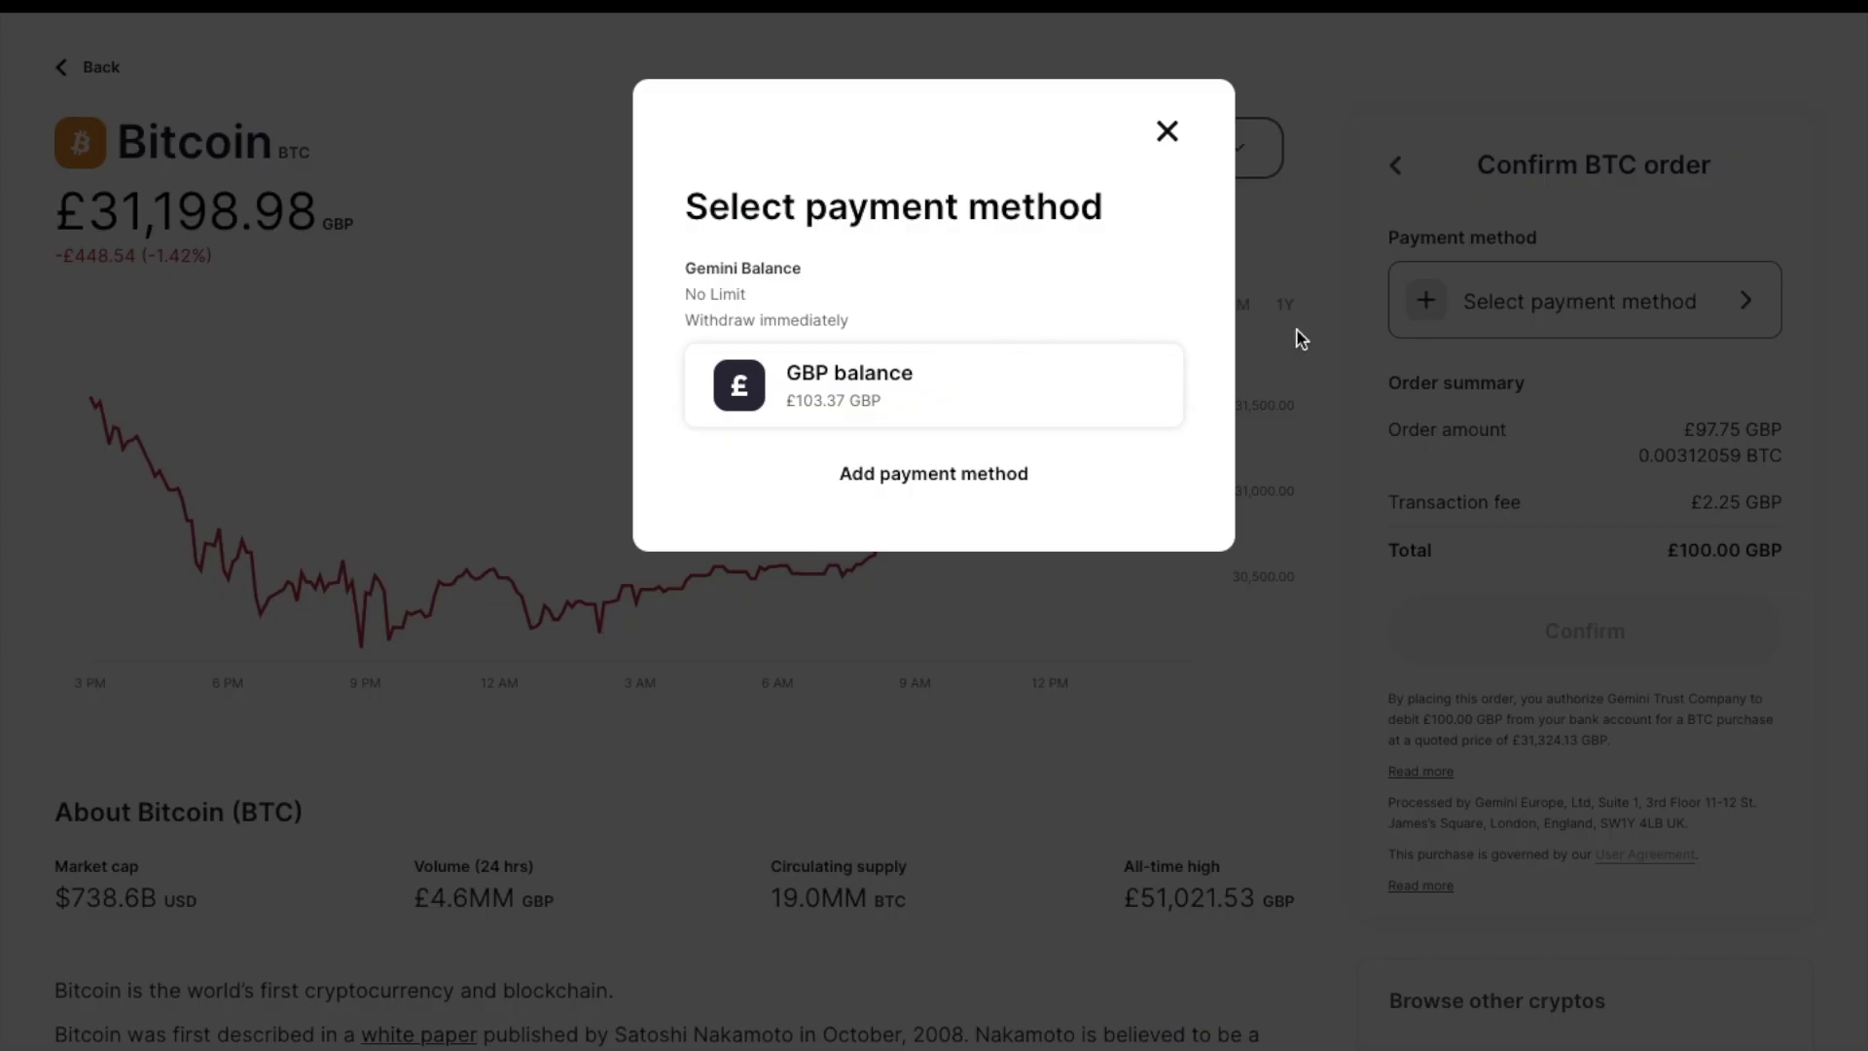
pyautogui.click(960, 407)
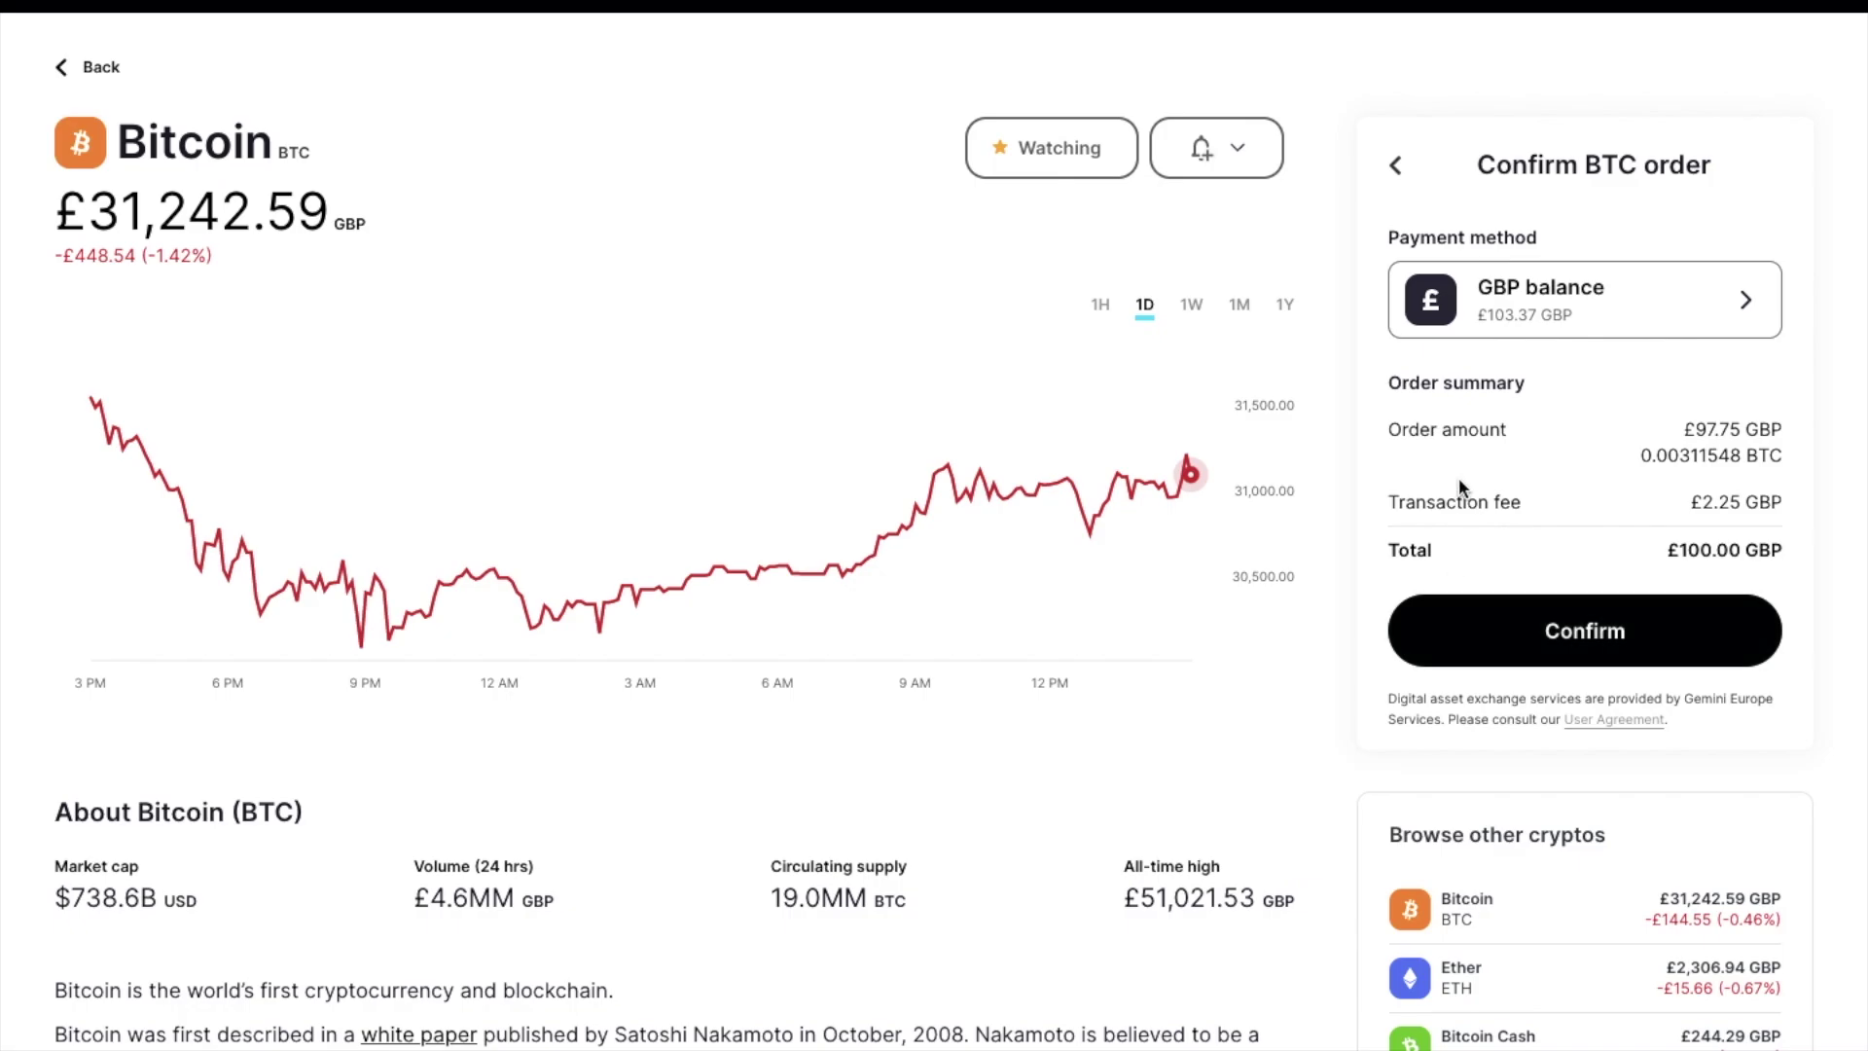
pyautogui.click(1397, 173)
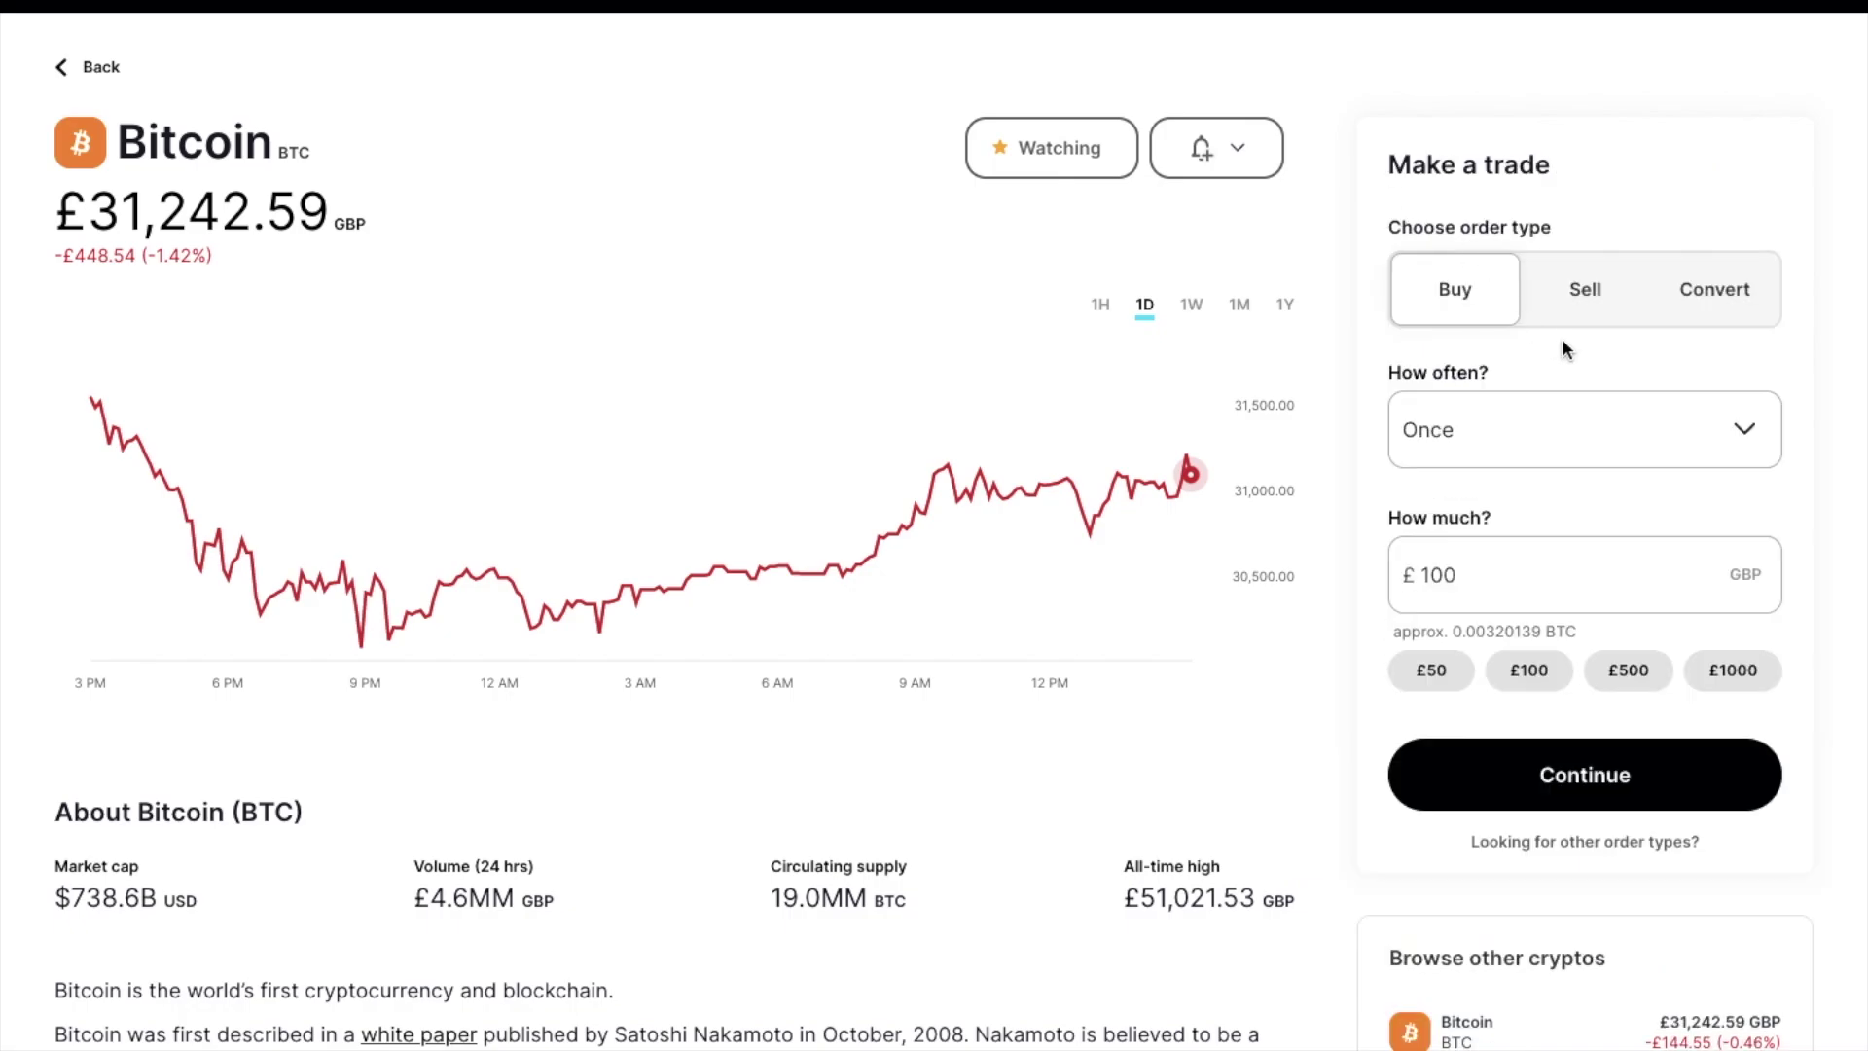
# Preview a sell order for 0.015 BTC and return to the trade form without confirming it
pyautogui.click(1592, 309)
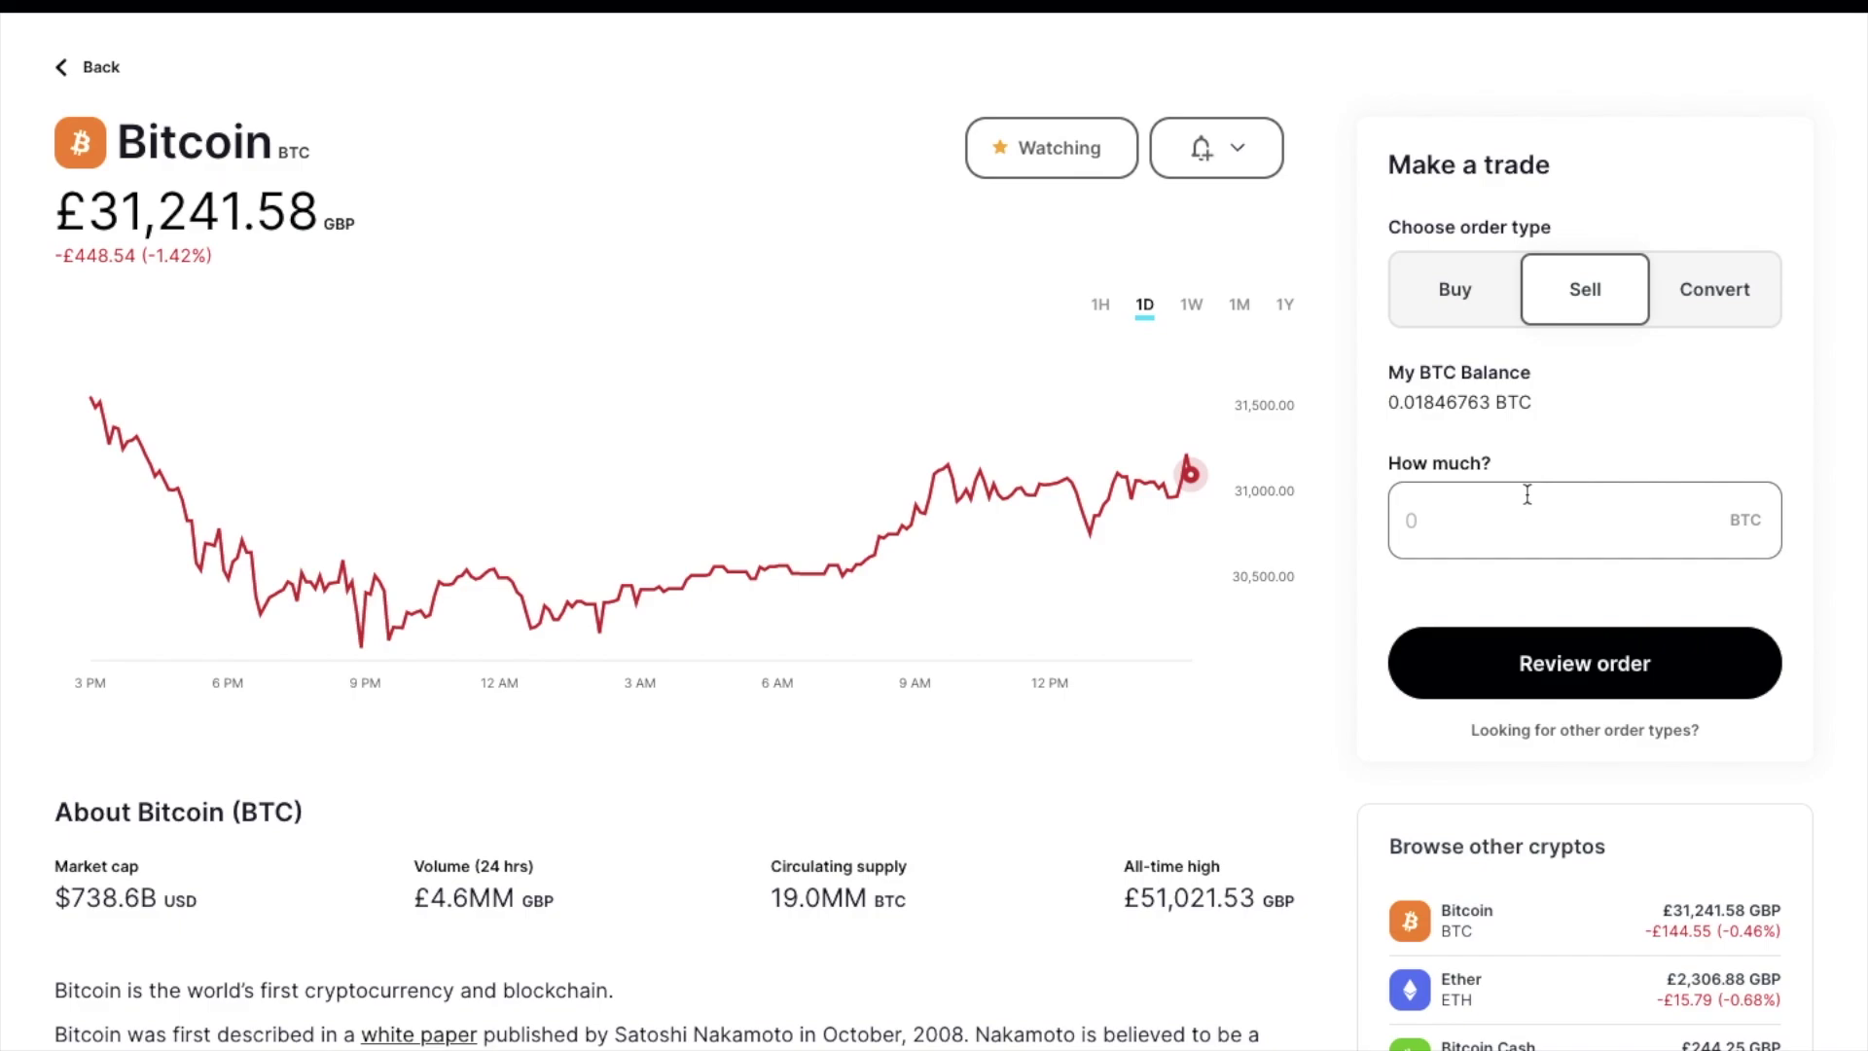
pyautogui.click(1512, 537)
pyautogui.write('0.')
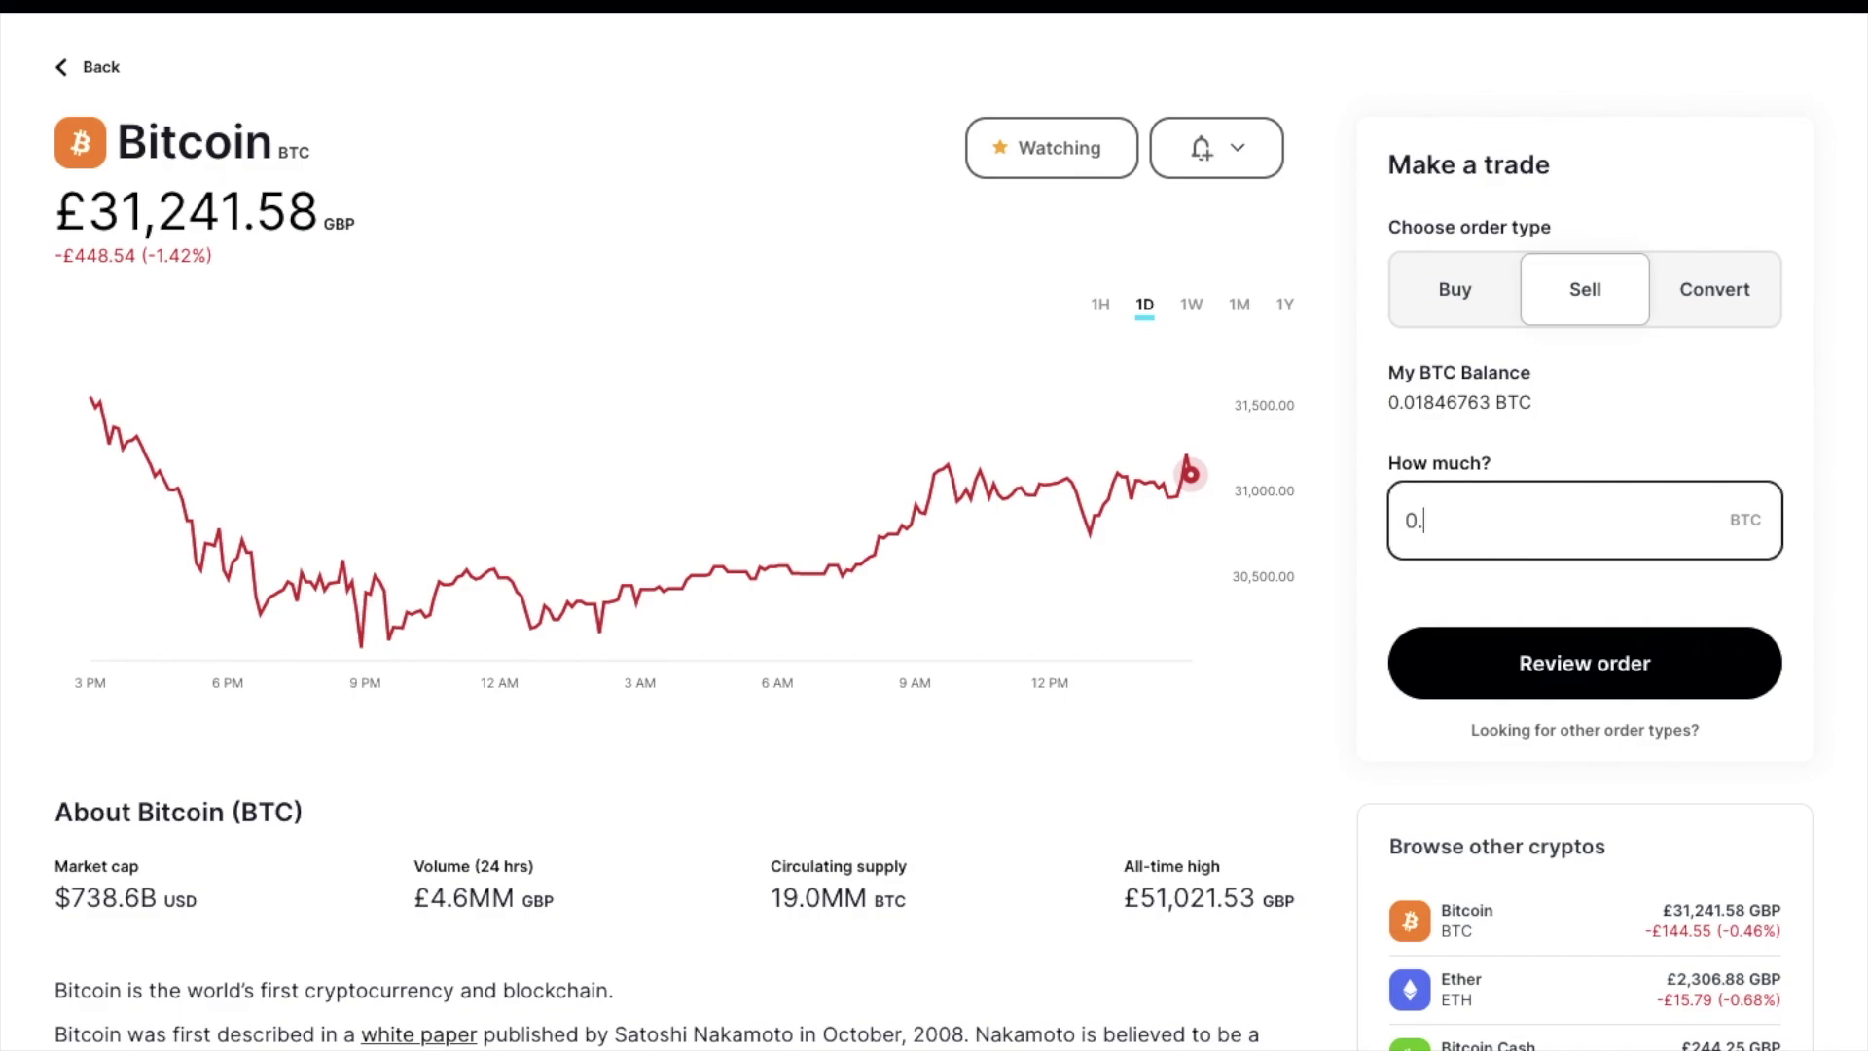
pyautogui.write('015')
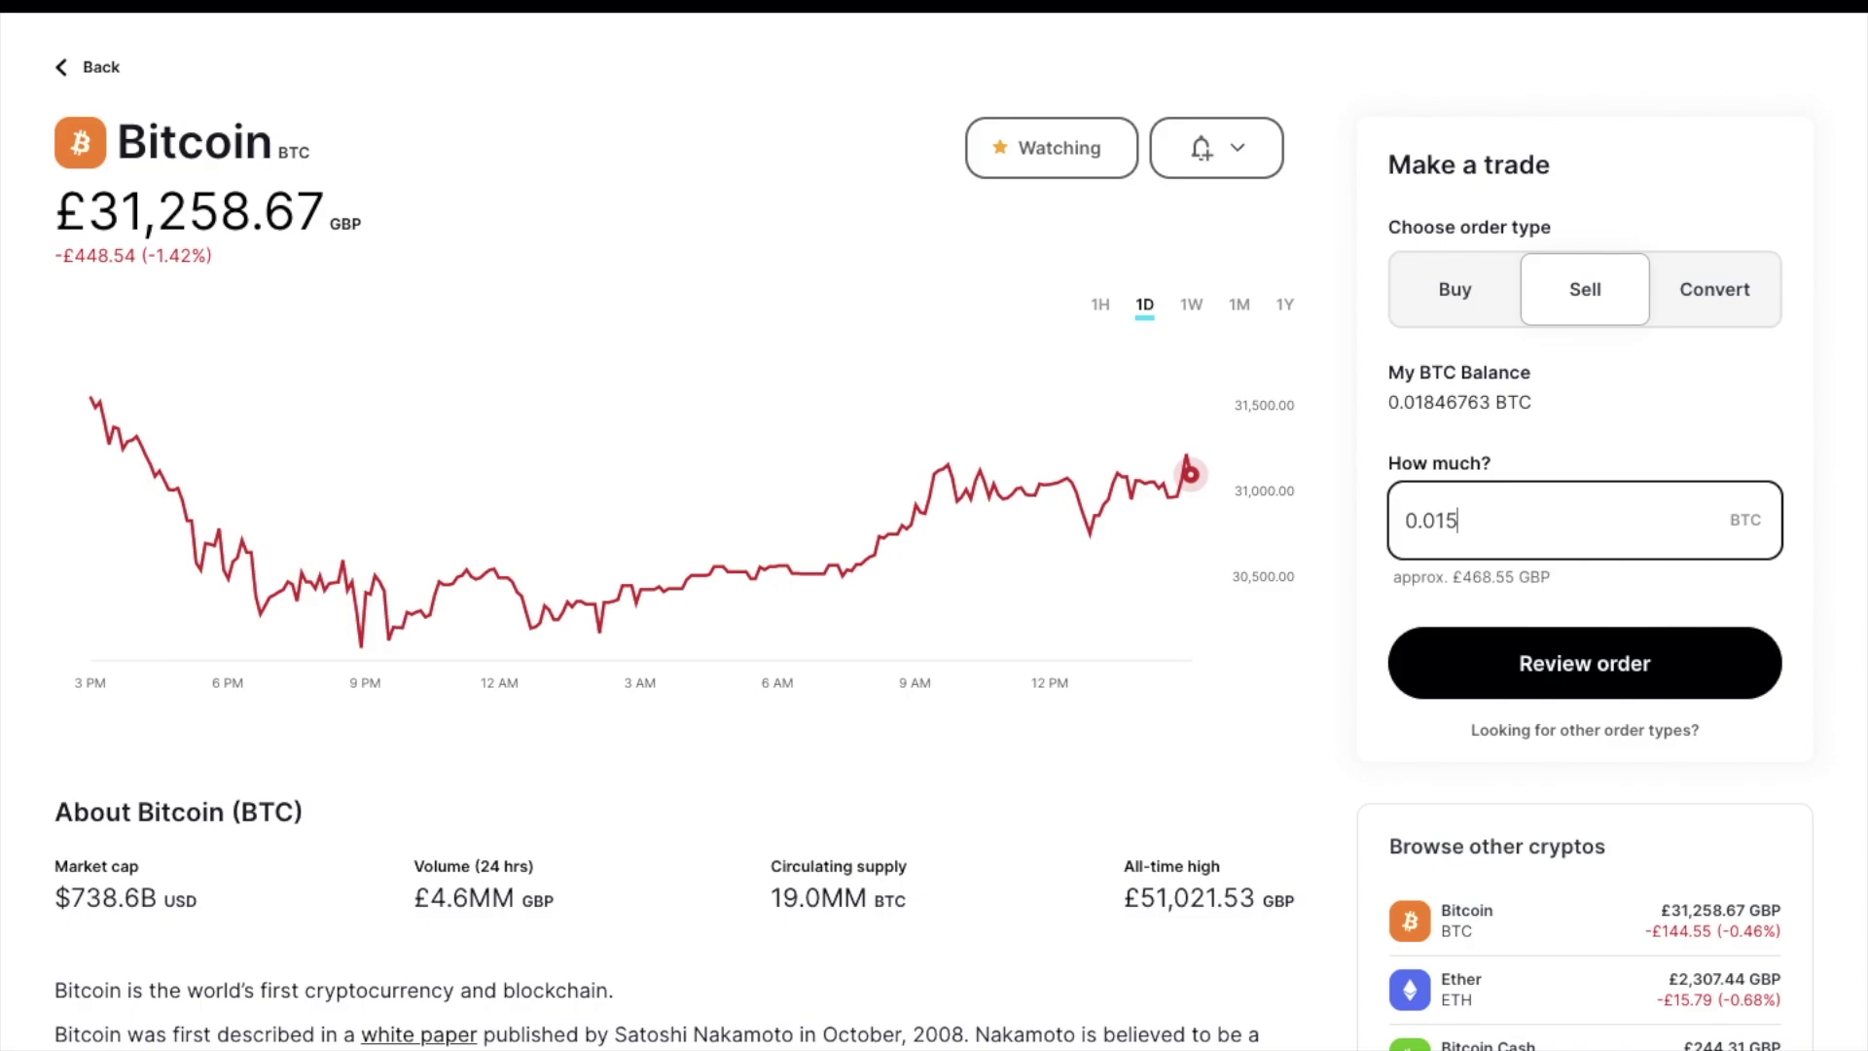
pyautogui.click(1410, 661)
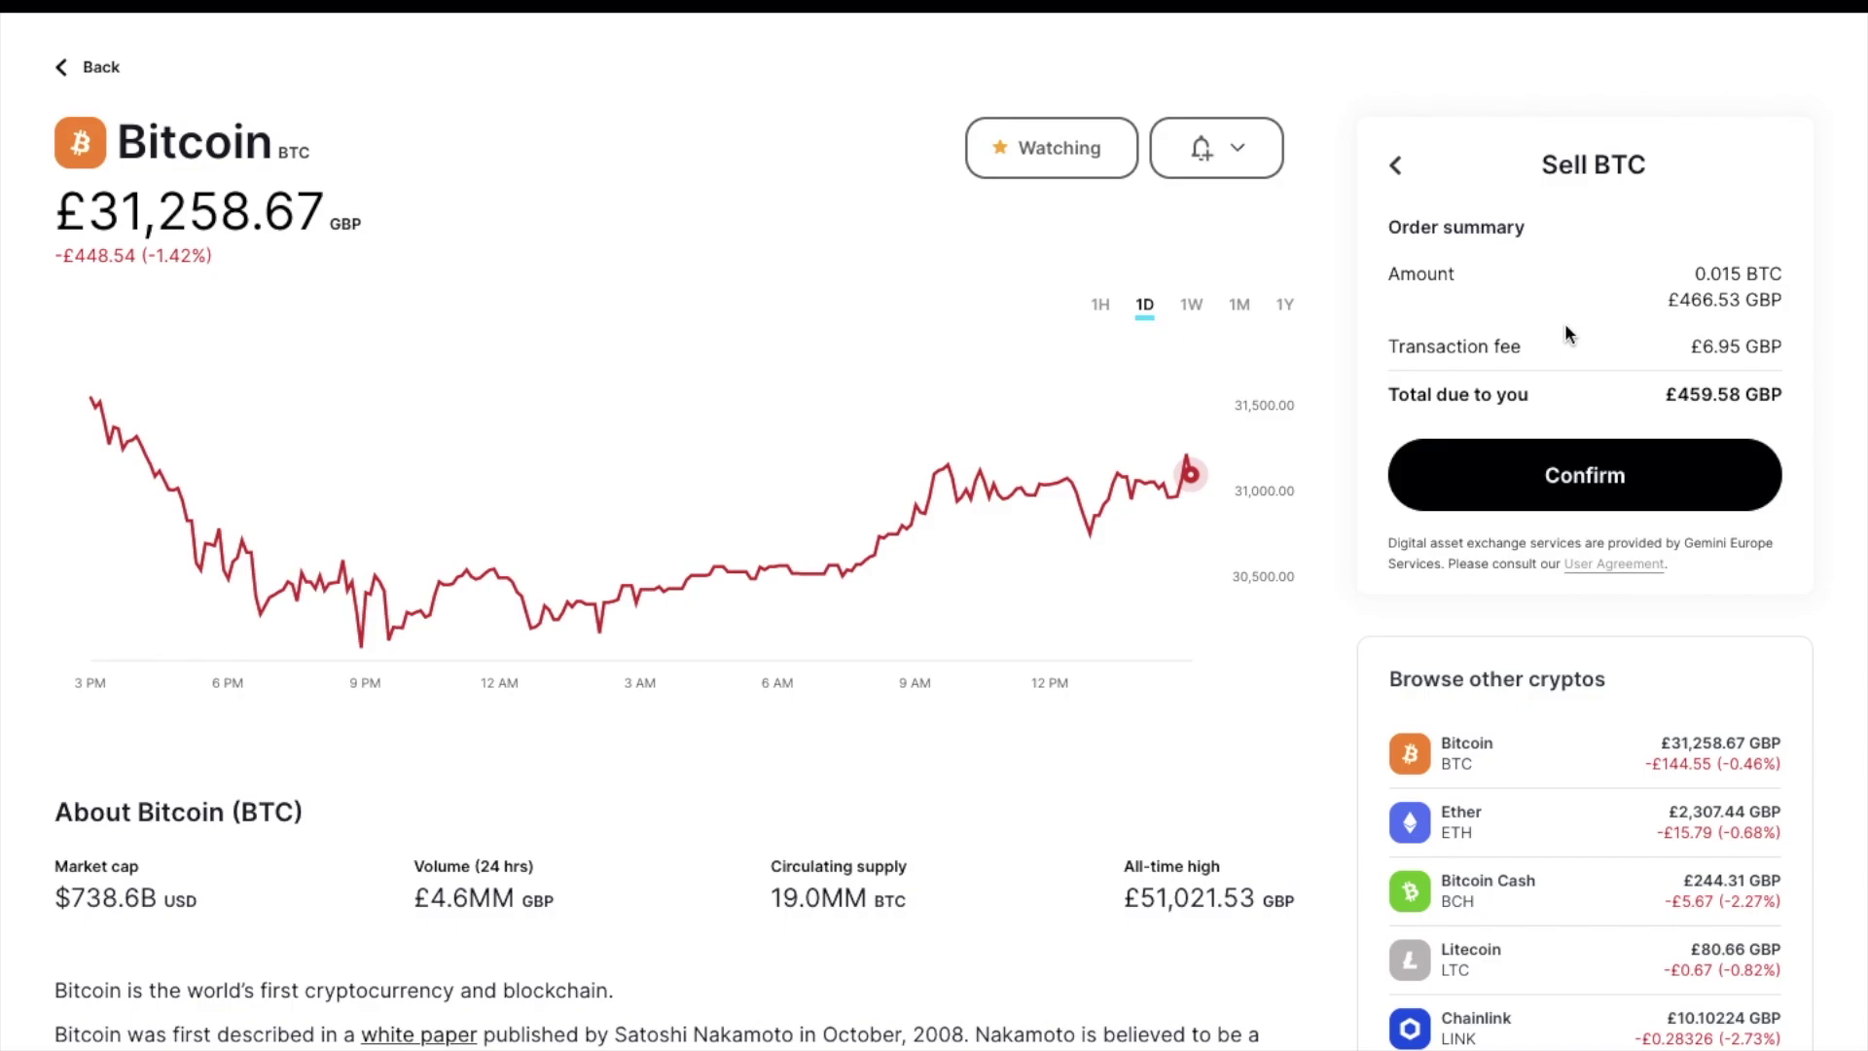
pyautogui.click(1391, 168)
# Set up a conversion of 0.015 BTC to Ether and review the order summary
pyautogui.click(1727, 305)
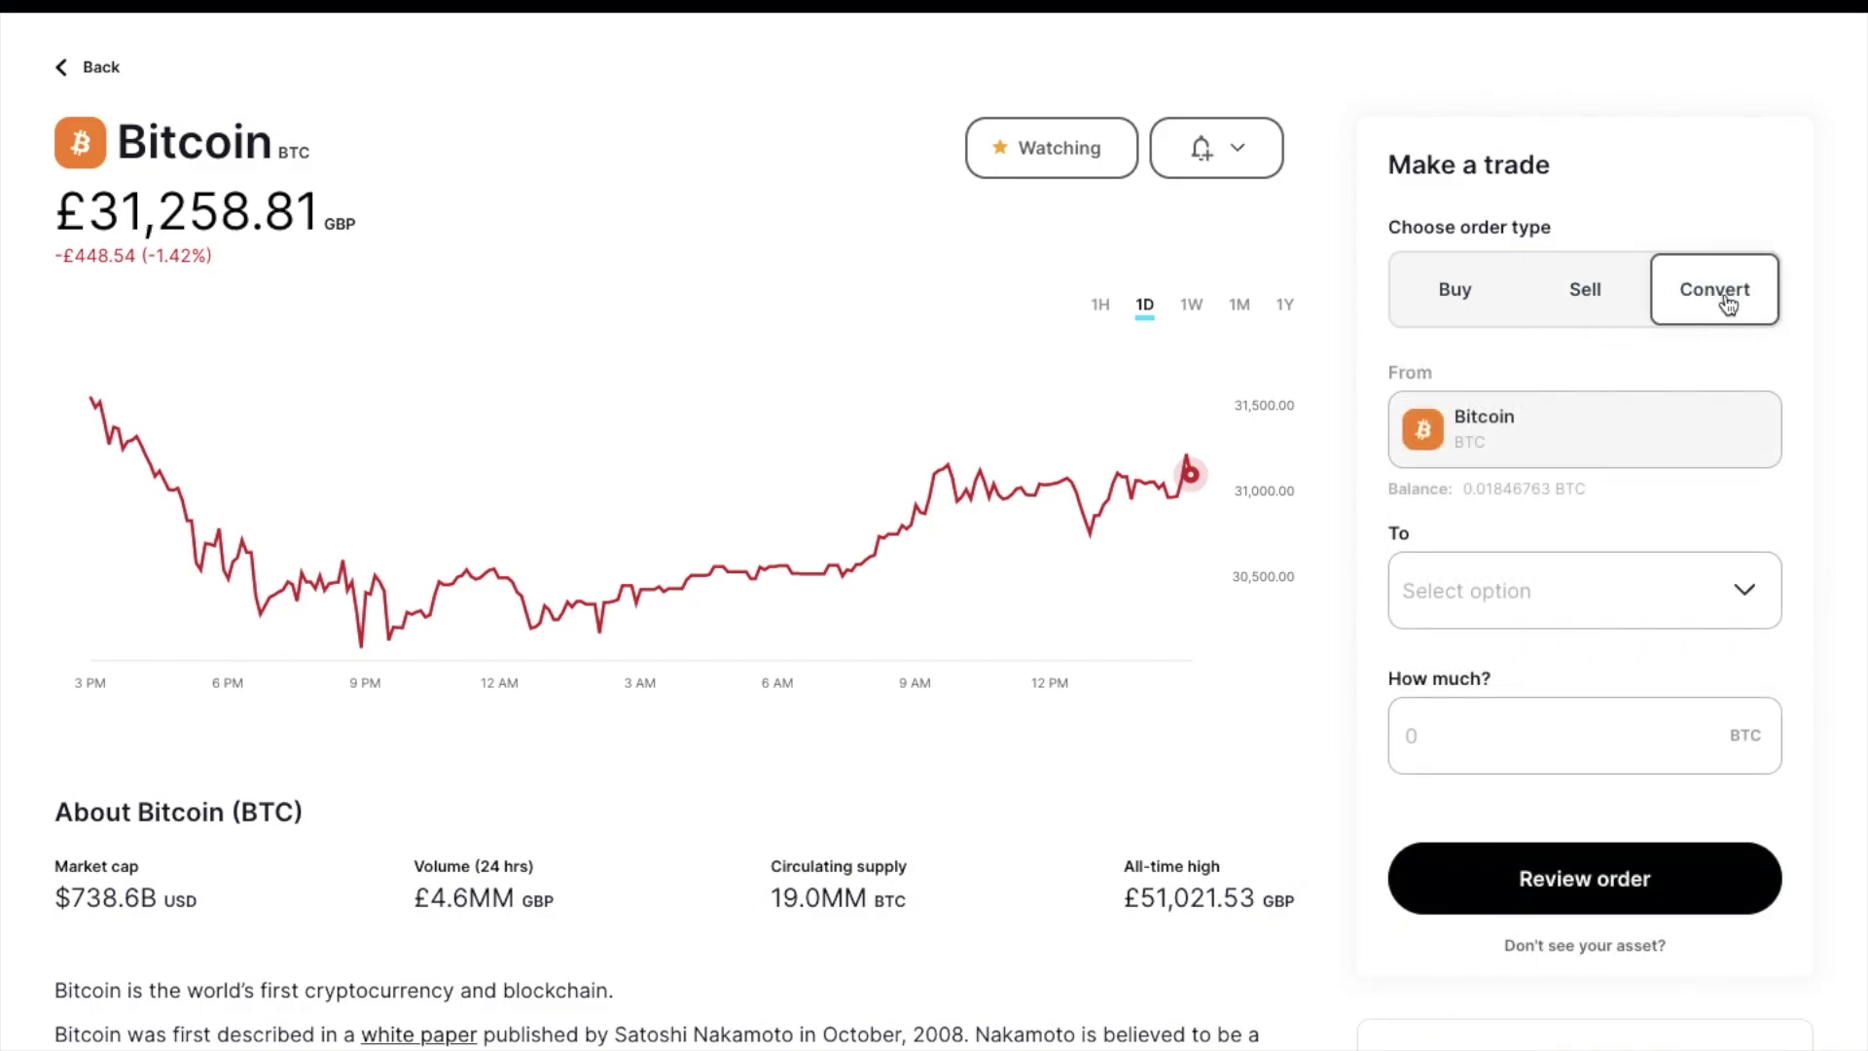
pyautogui.click(1641, 587)
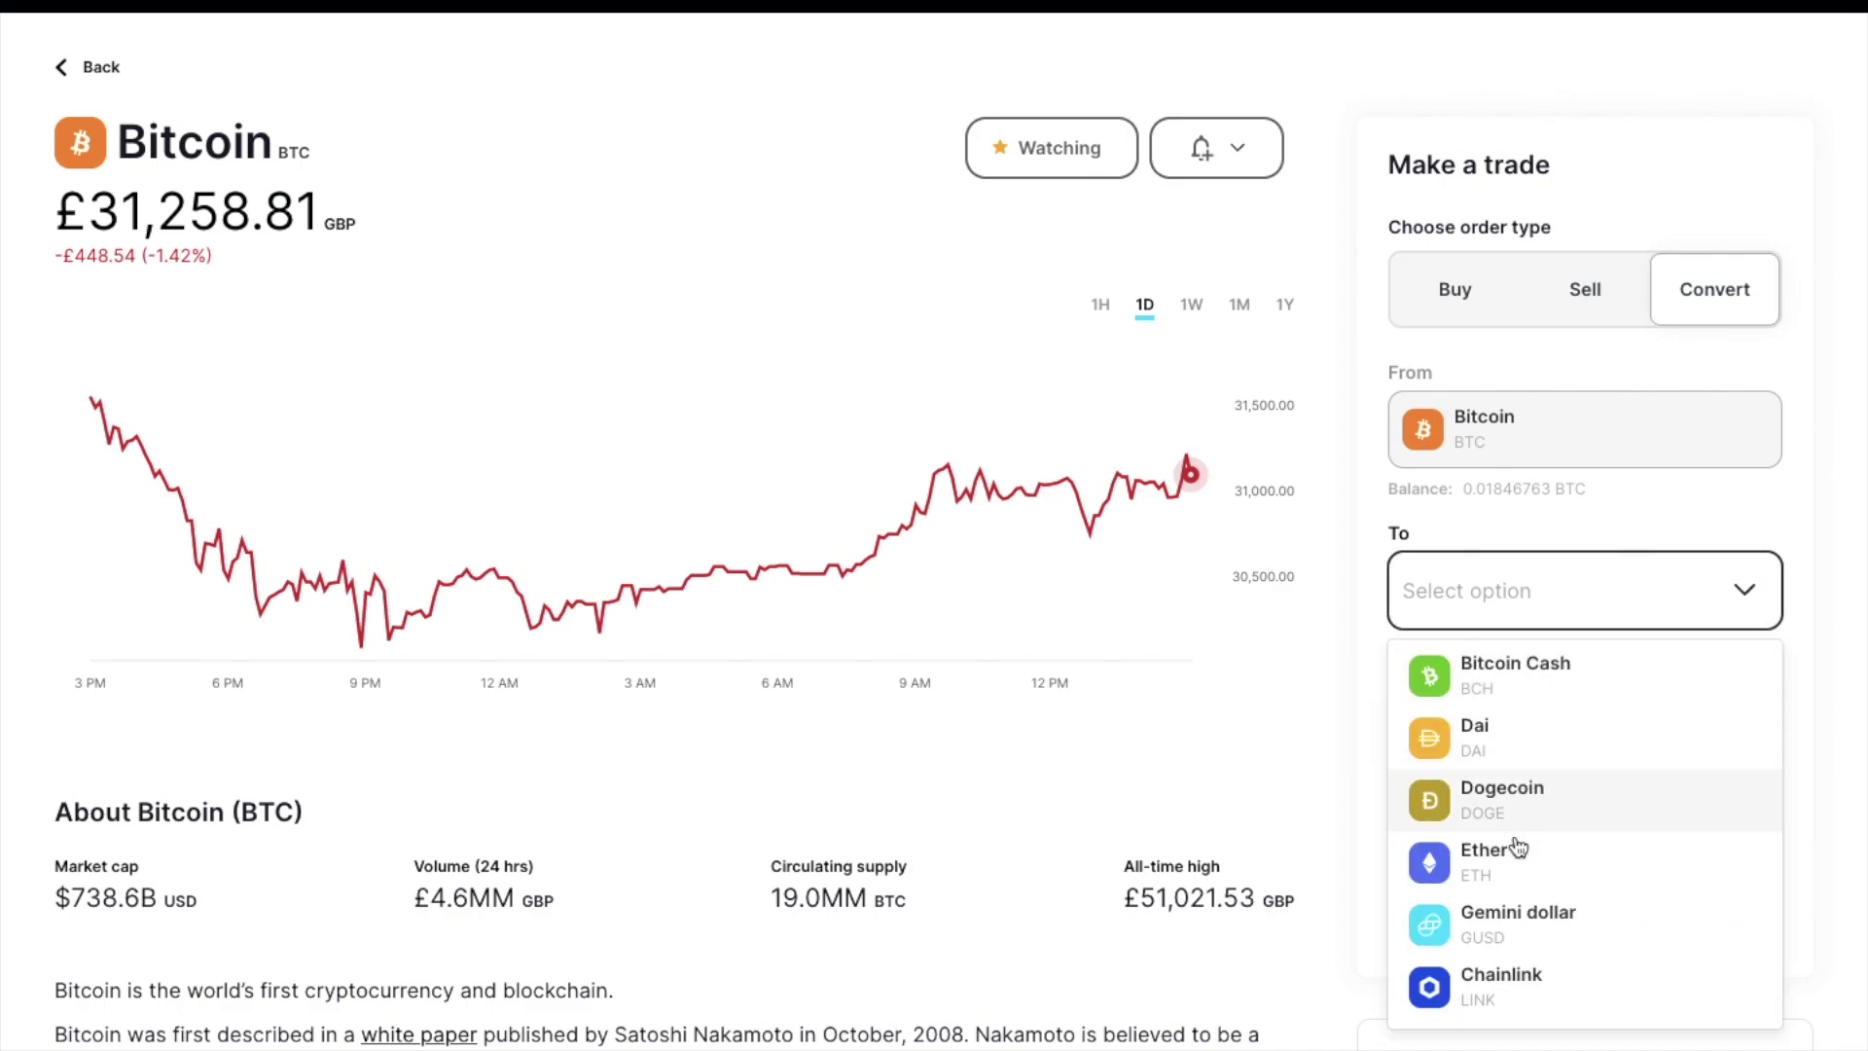
pyautogui.click(1509, 880)
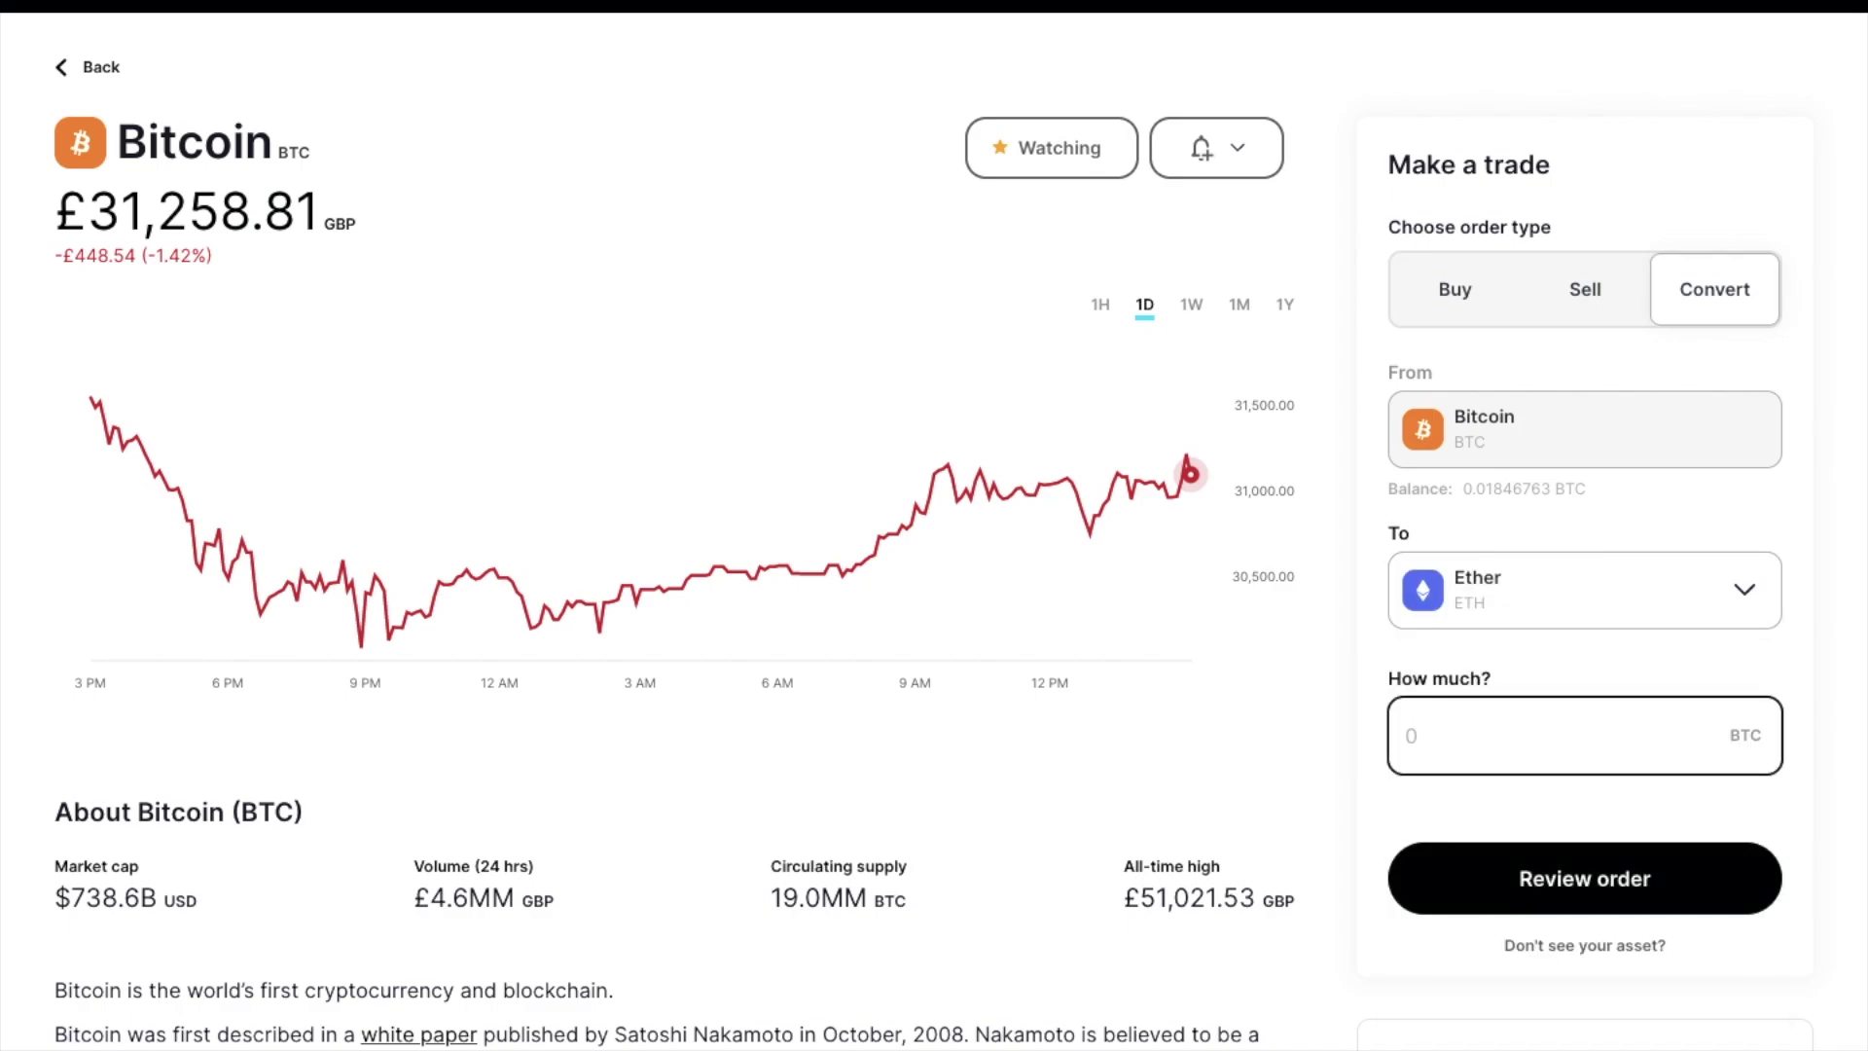
pyautogui.write('0.015')
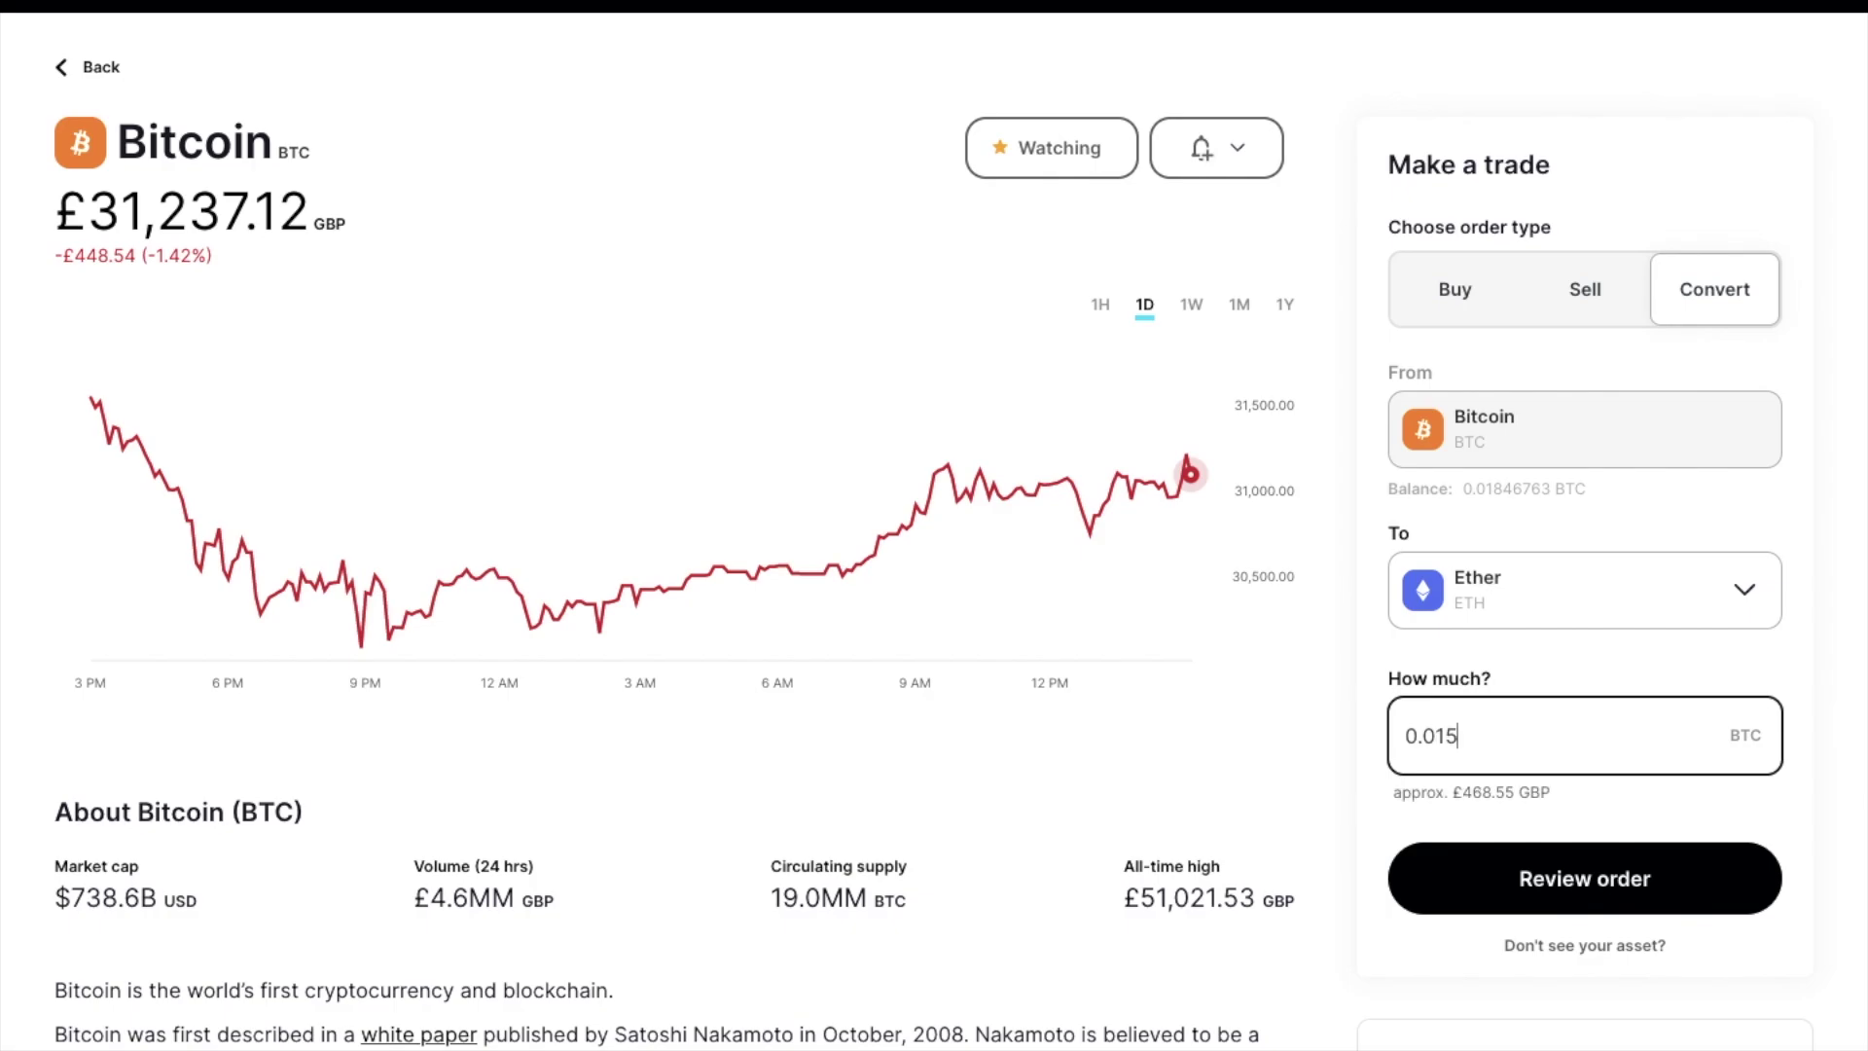
pyautogui.click(1553, 879)
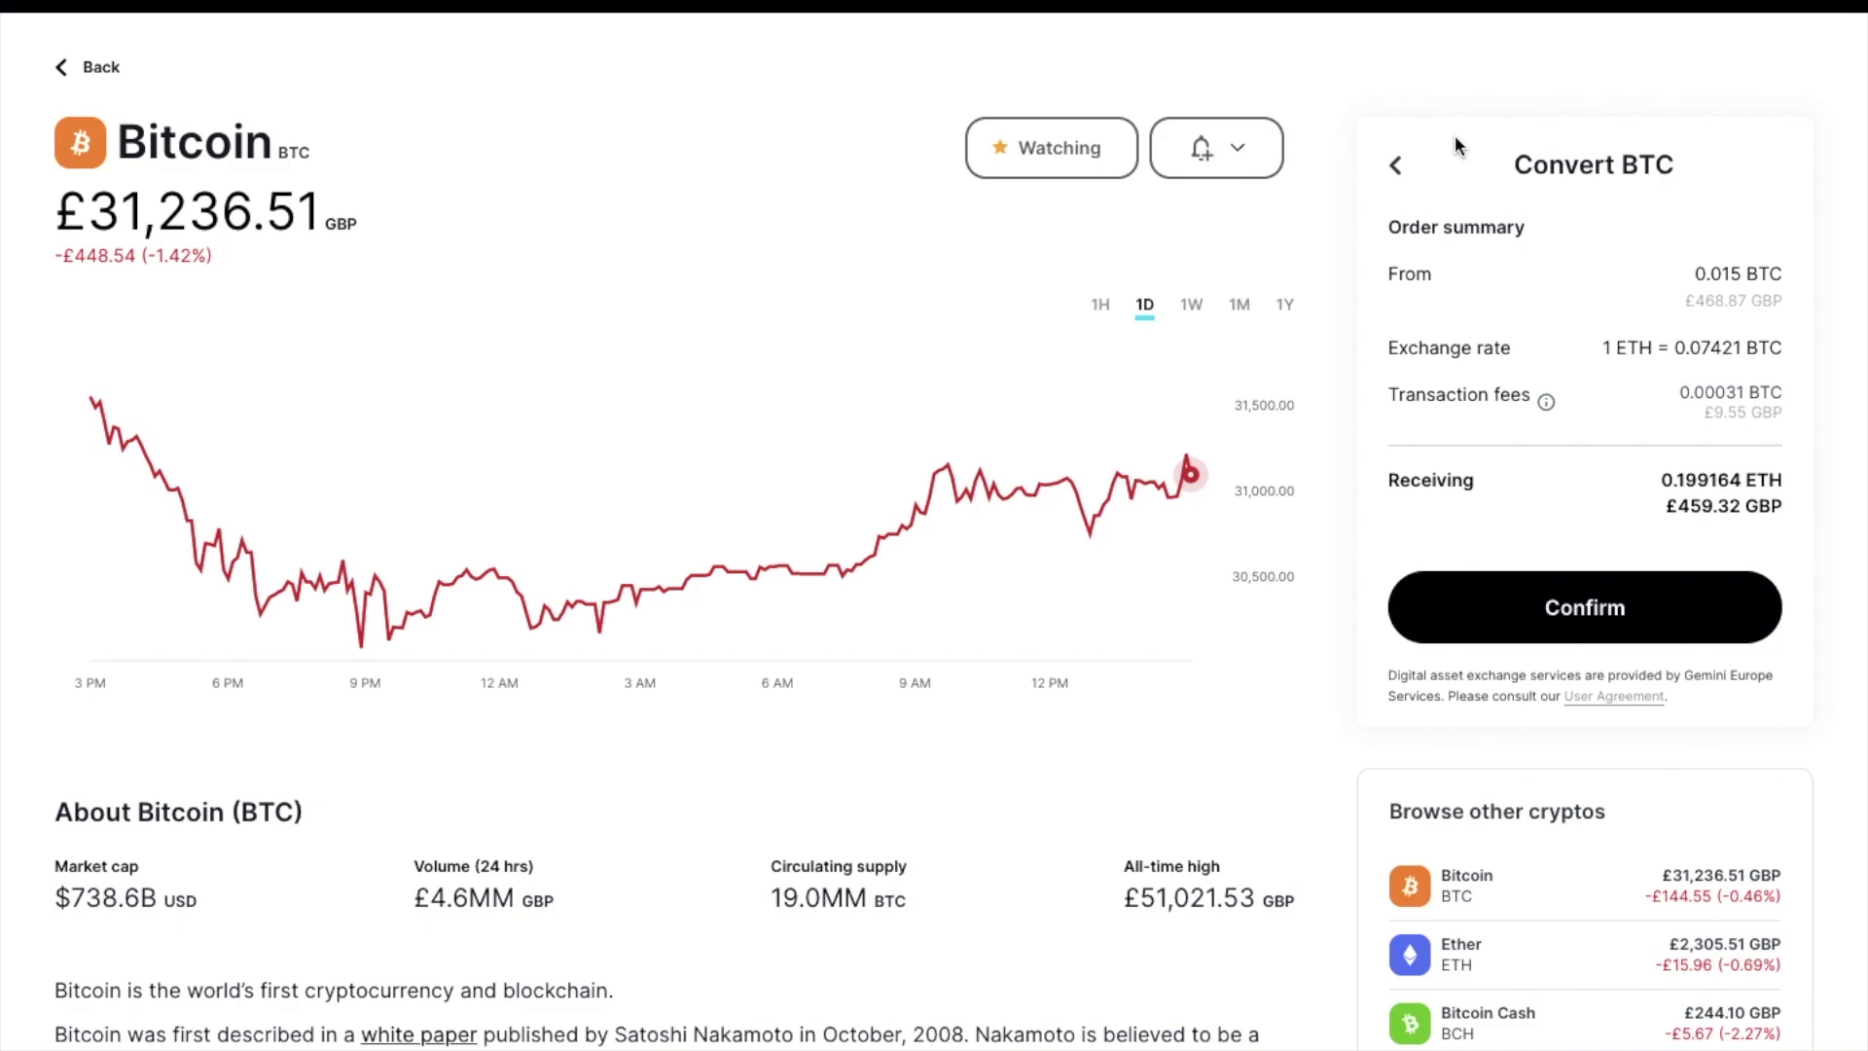
# Switch the trading interface to ActiveTrader in the account settings
pyautogui.scroll(1, 1456, 144)
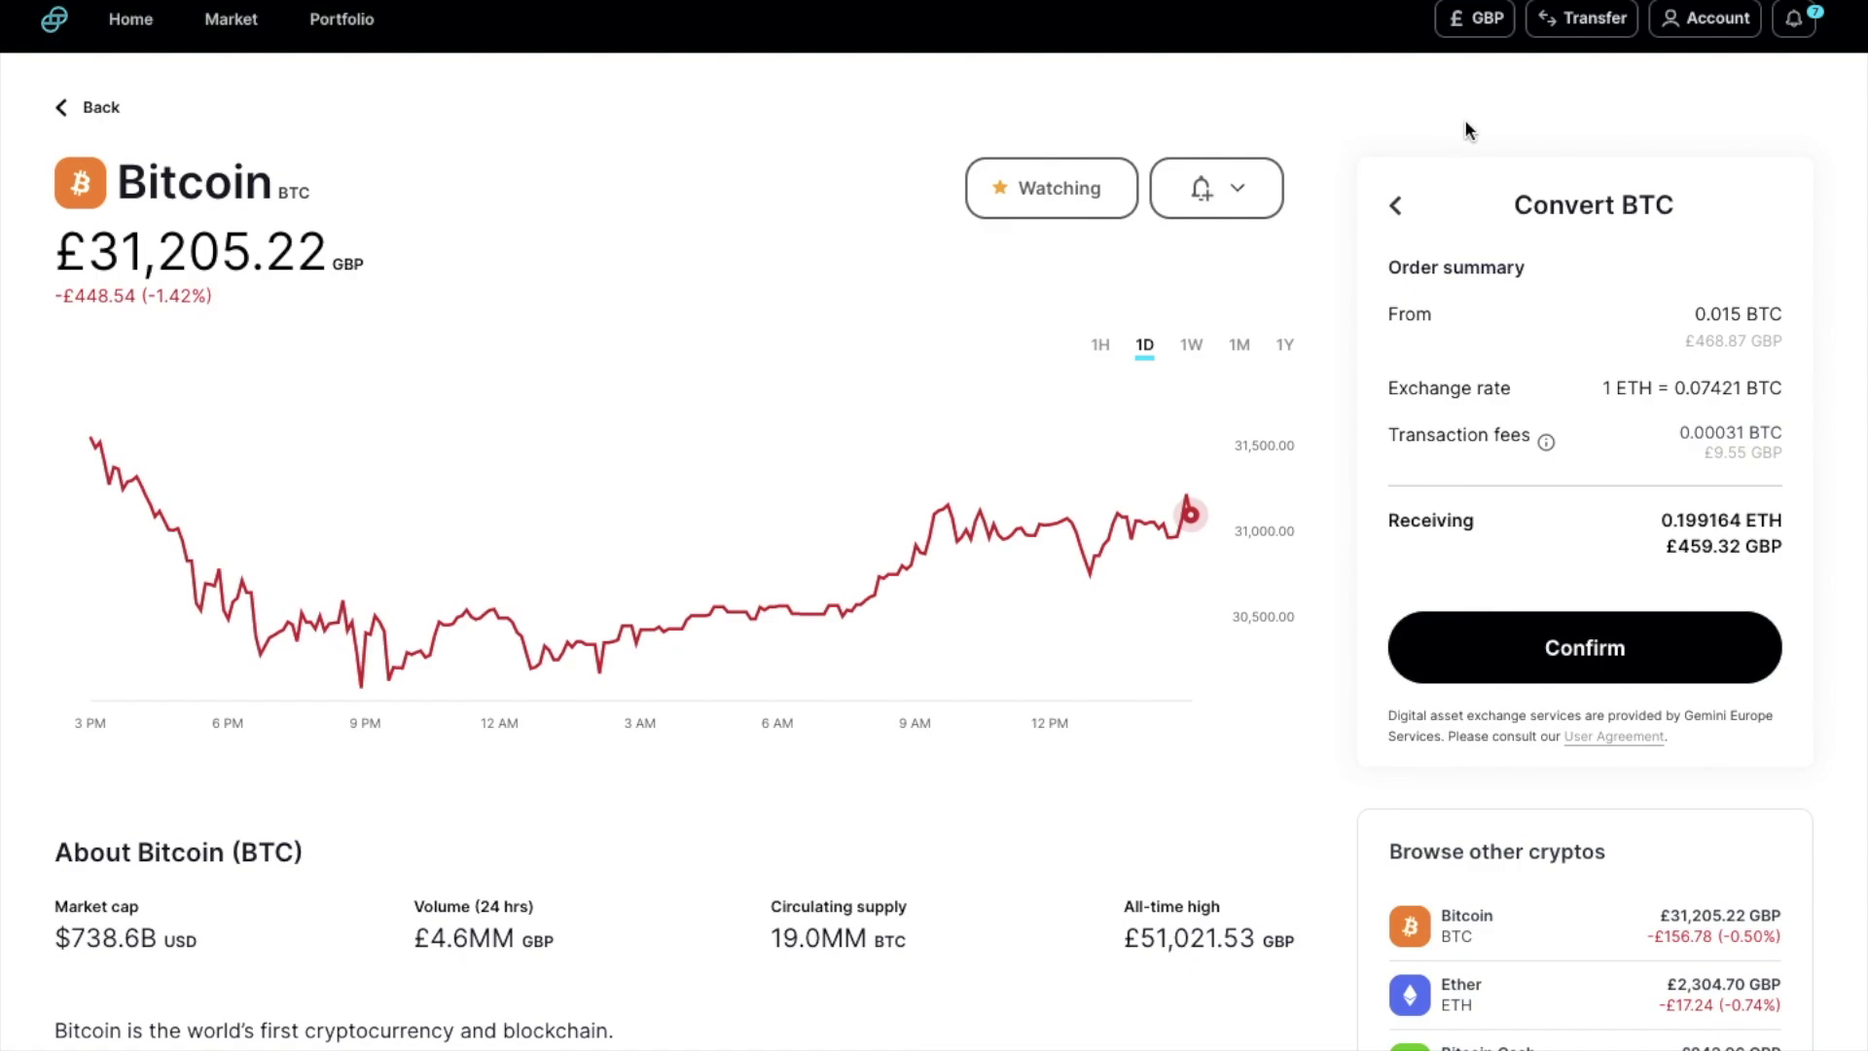
pyautogui.click(1716, 27)
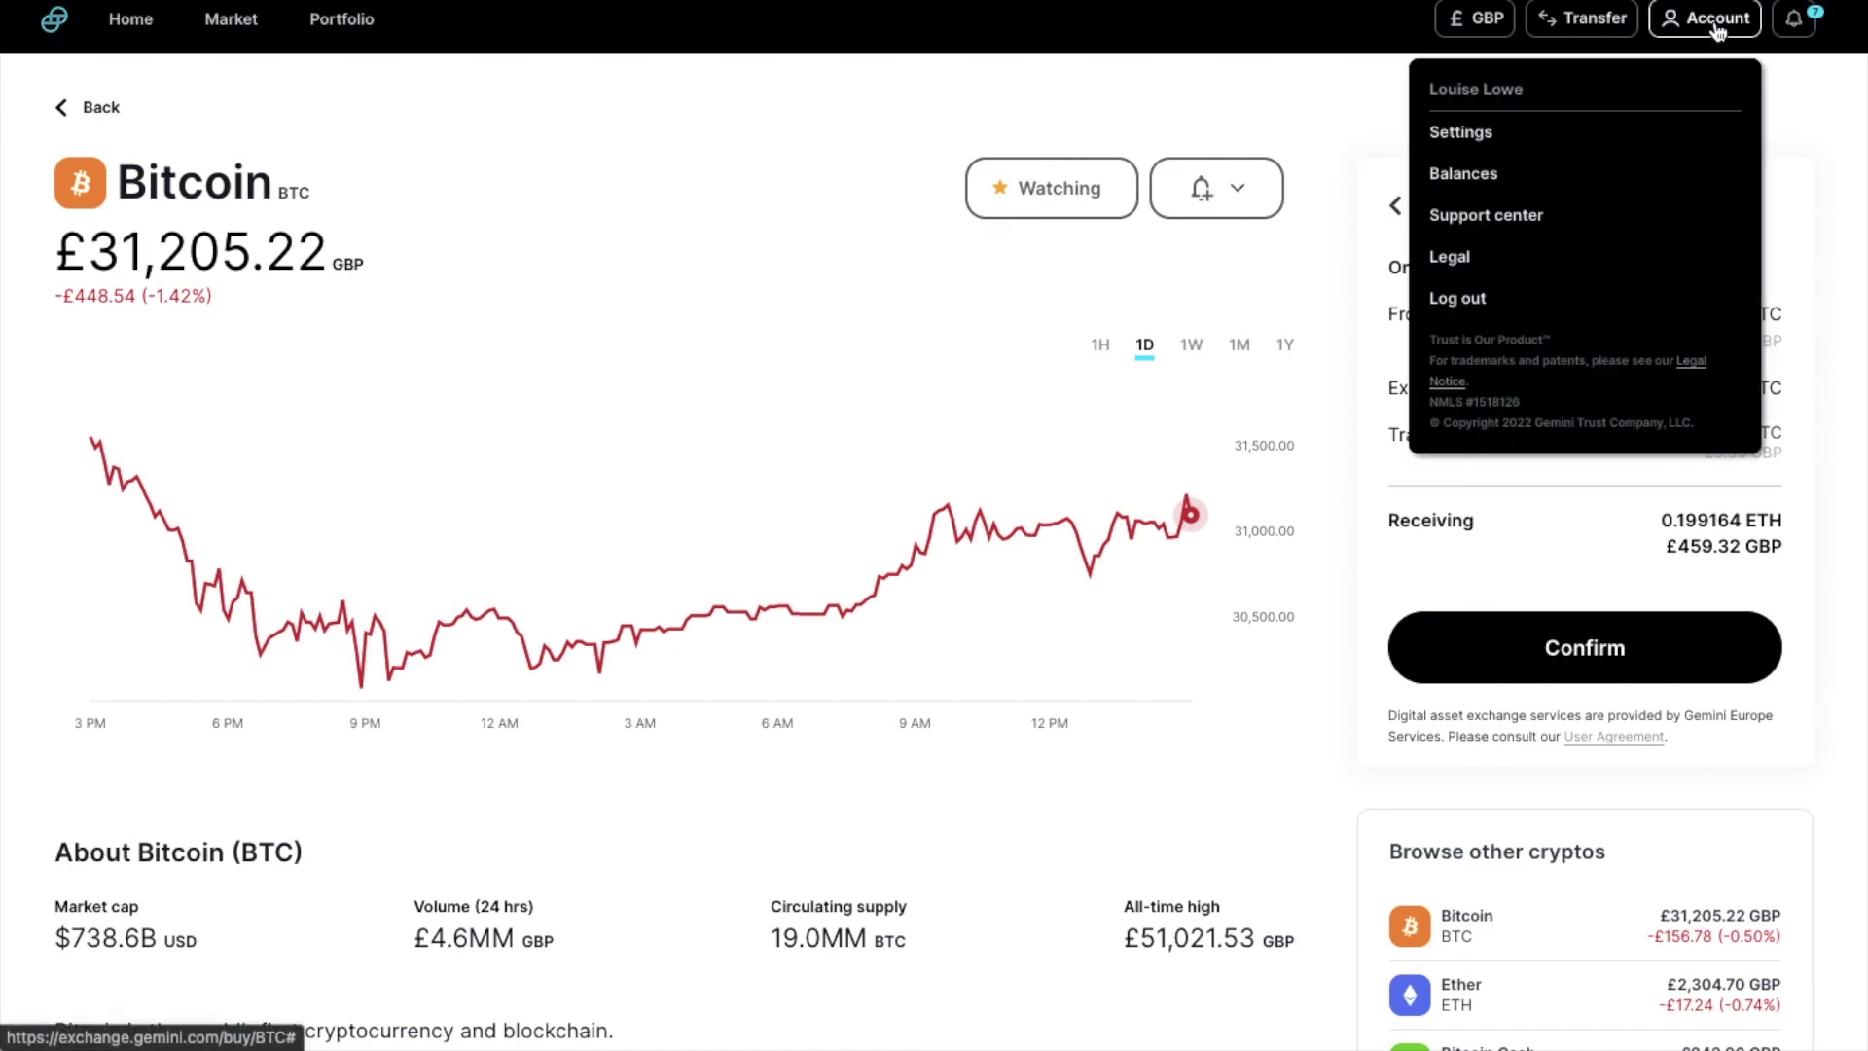
pyautogui.click(1654, 136)
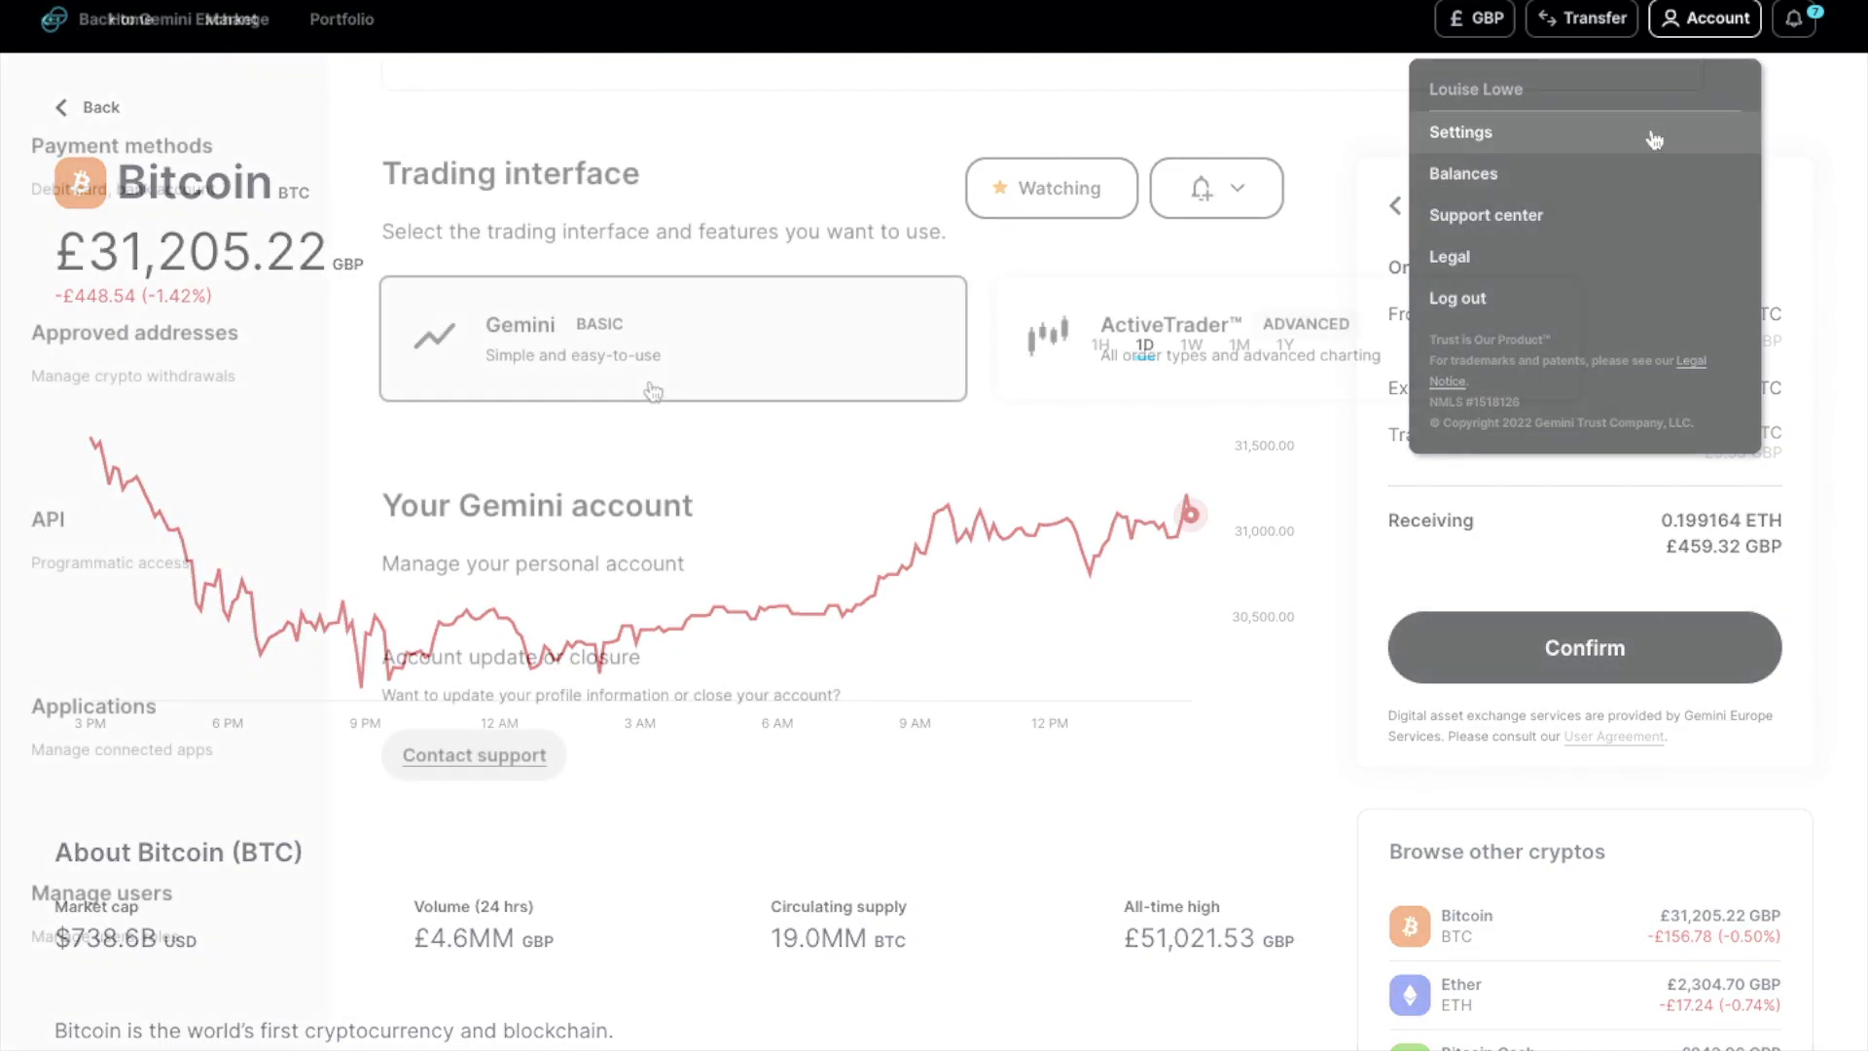
pyautogui.click(1201, 327)
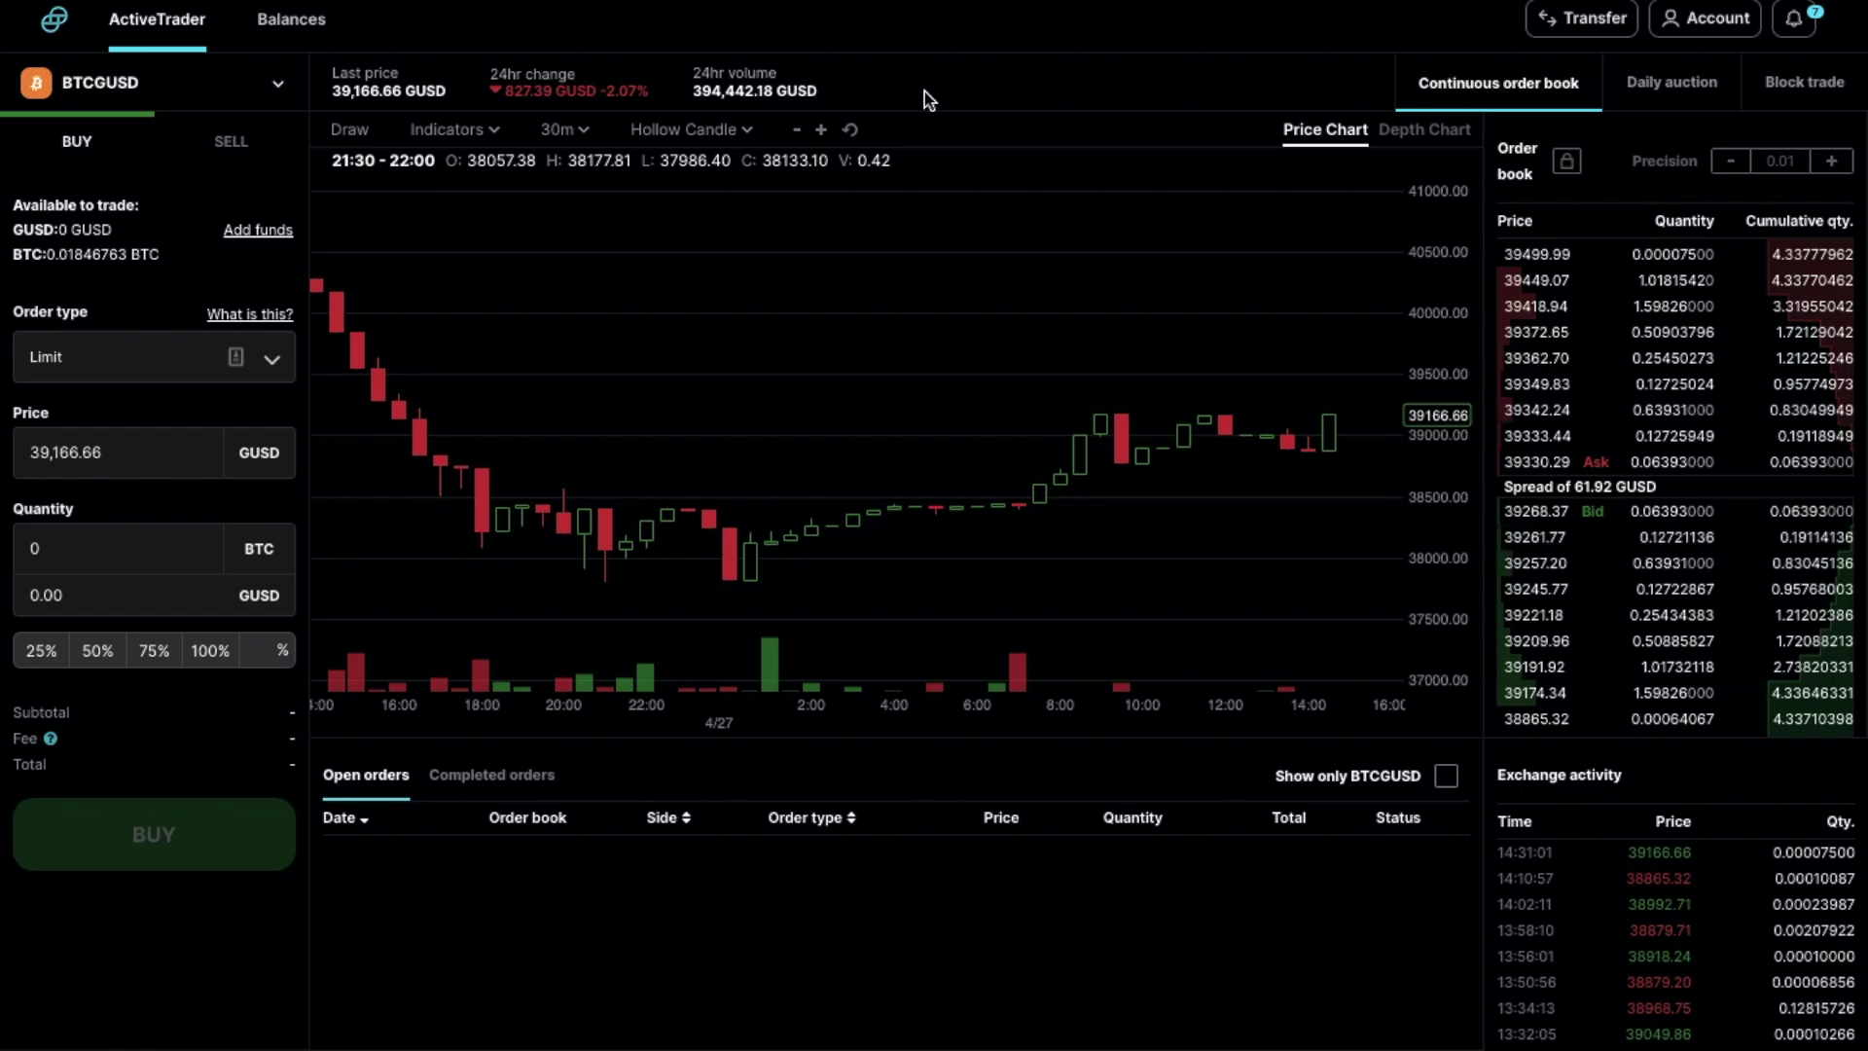
# Check the account balances, return to ActiveTrader and switch the trading pair to BTC-GBP
pyautogui.click(312, 33)
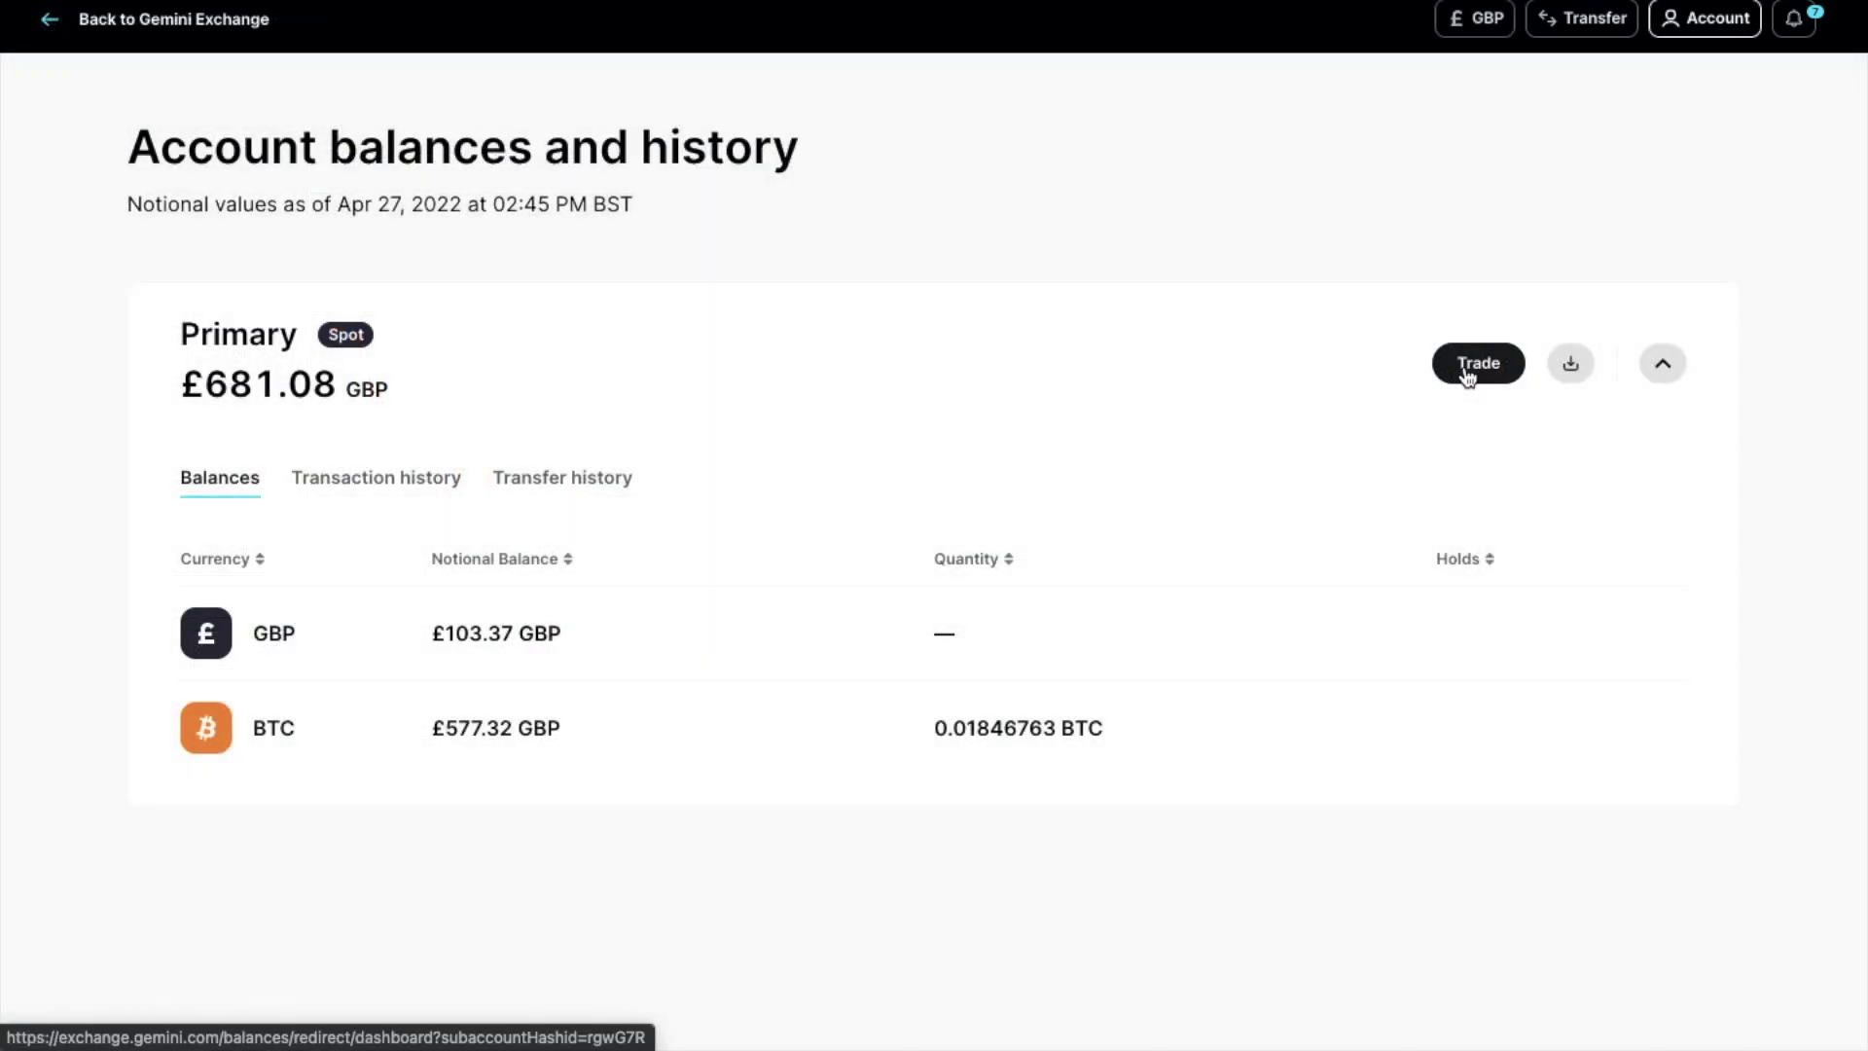
pyautogui.click(1468, 375)
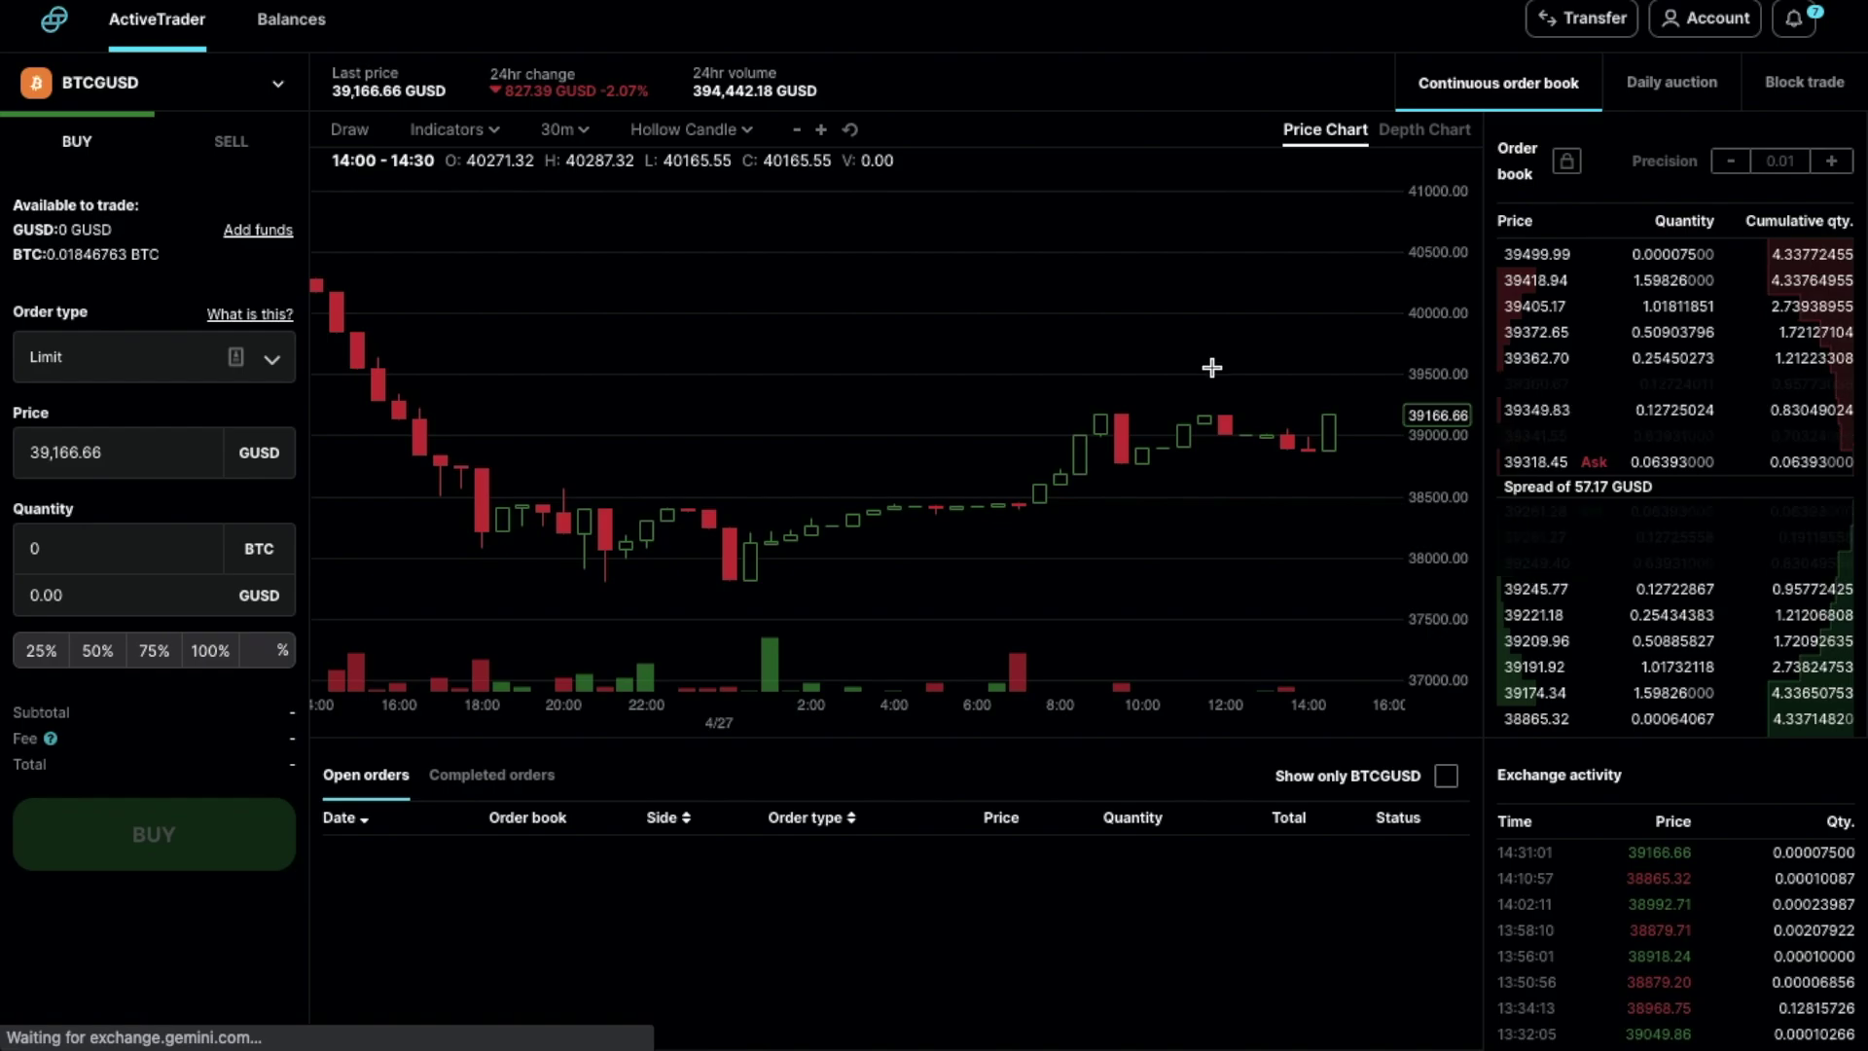
pyautogui.click(279, 90)
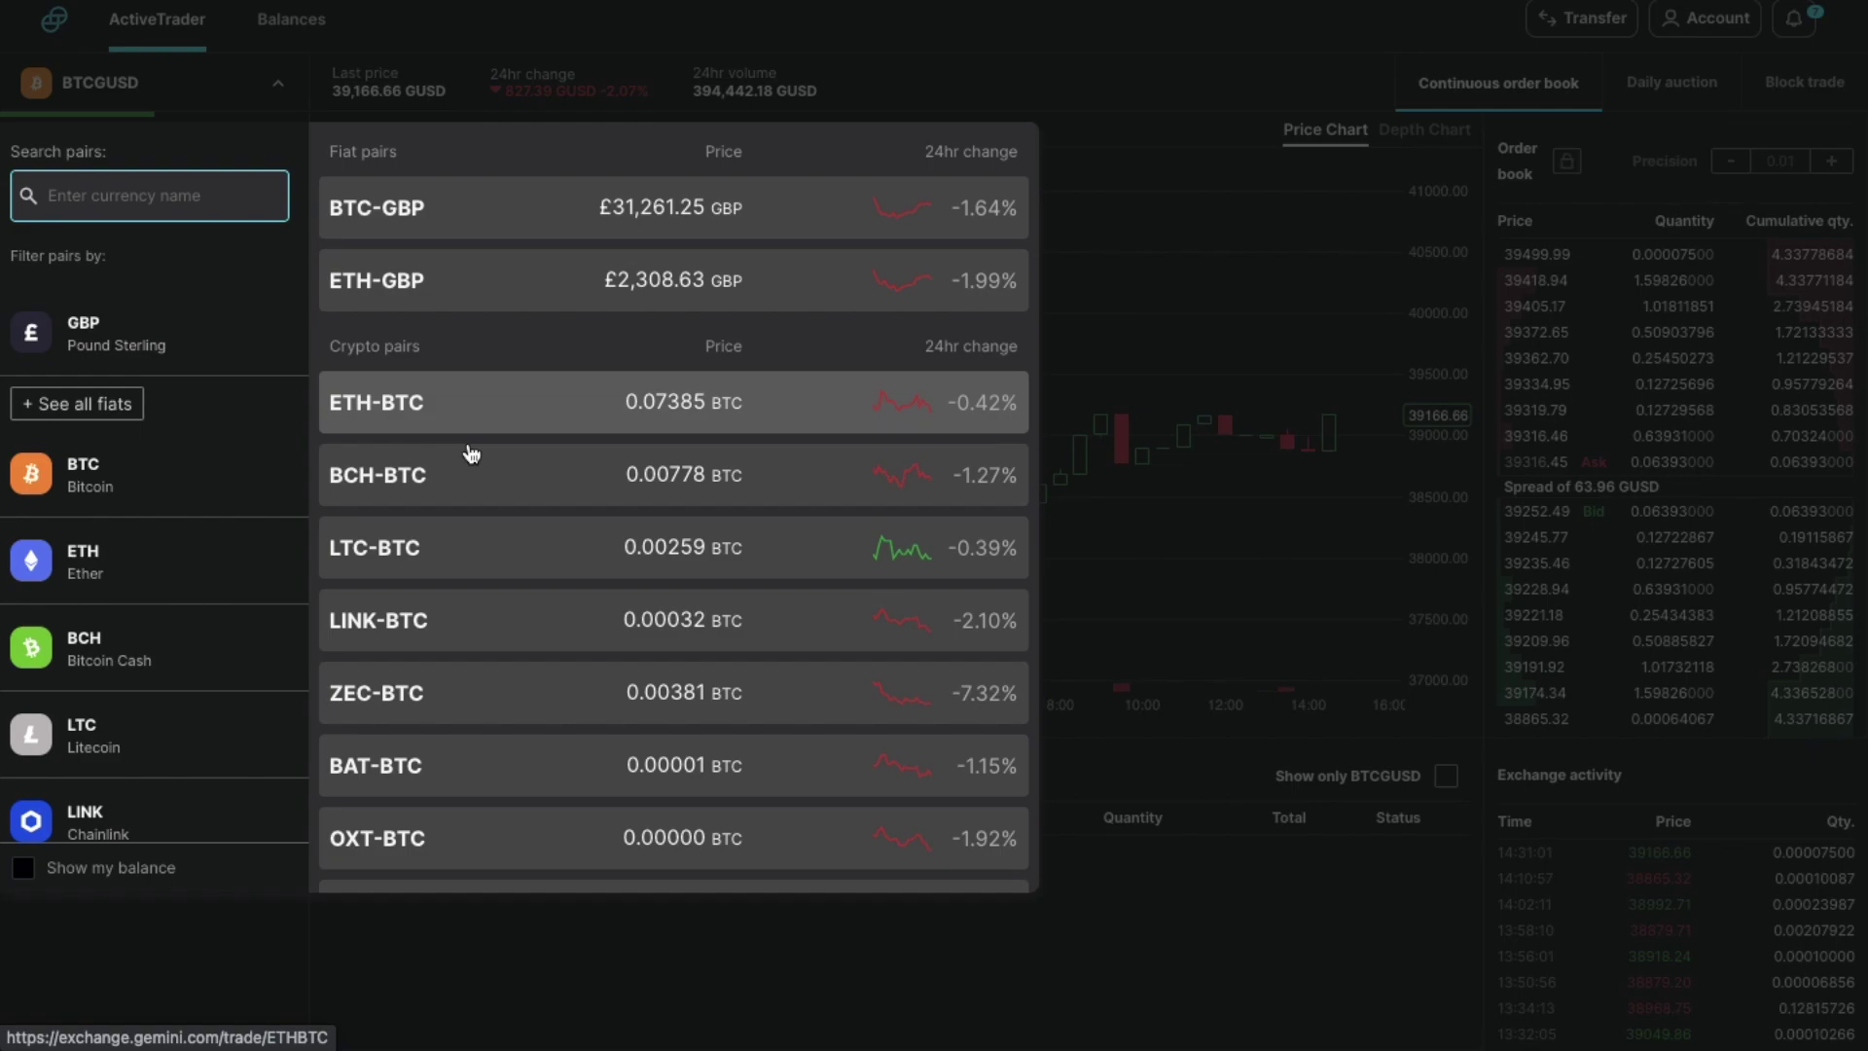
pyautogui.click(471, 212)
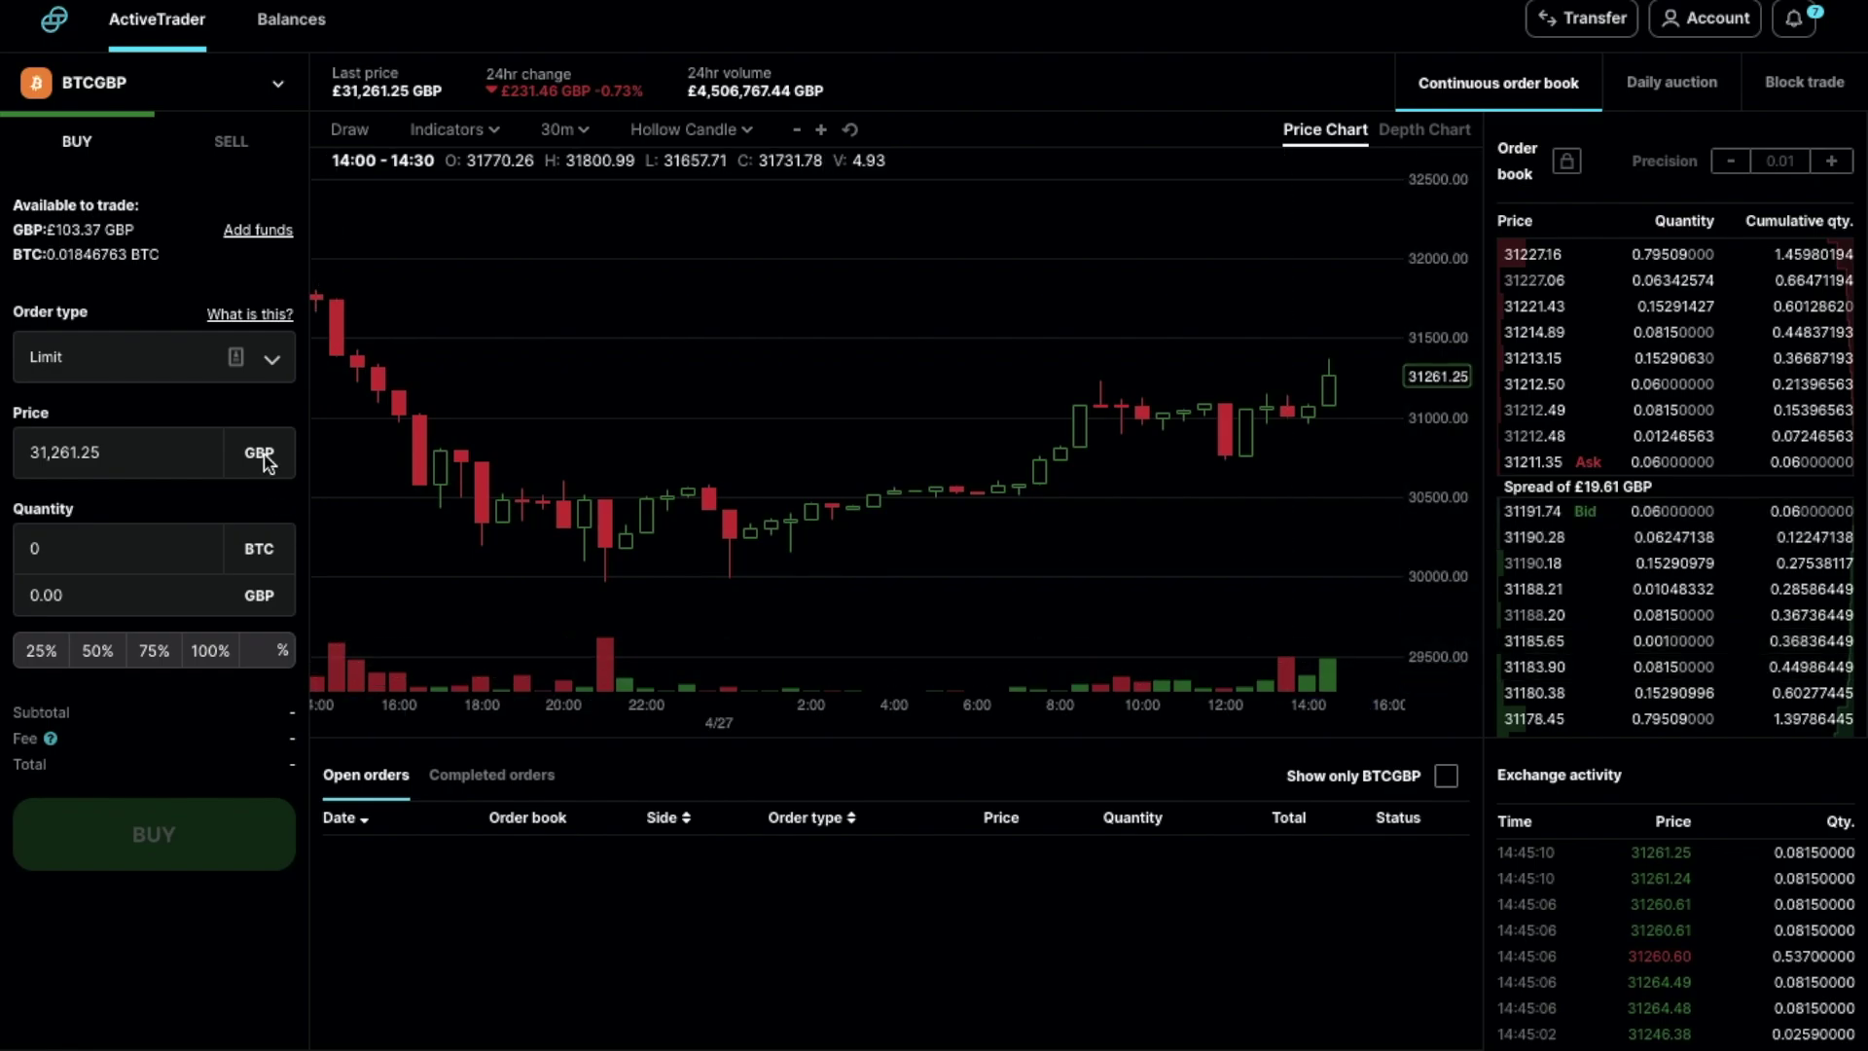
# Choose the Limit order type for the BTC-GBP buy order and set its price to 31,000 GBP
pyautogui.click(274, 360)
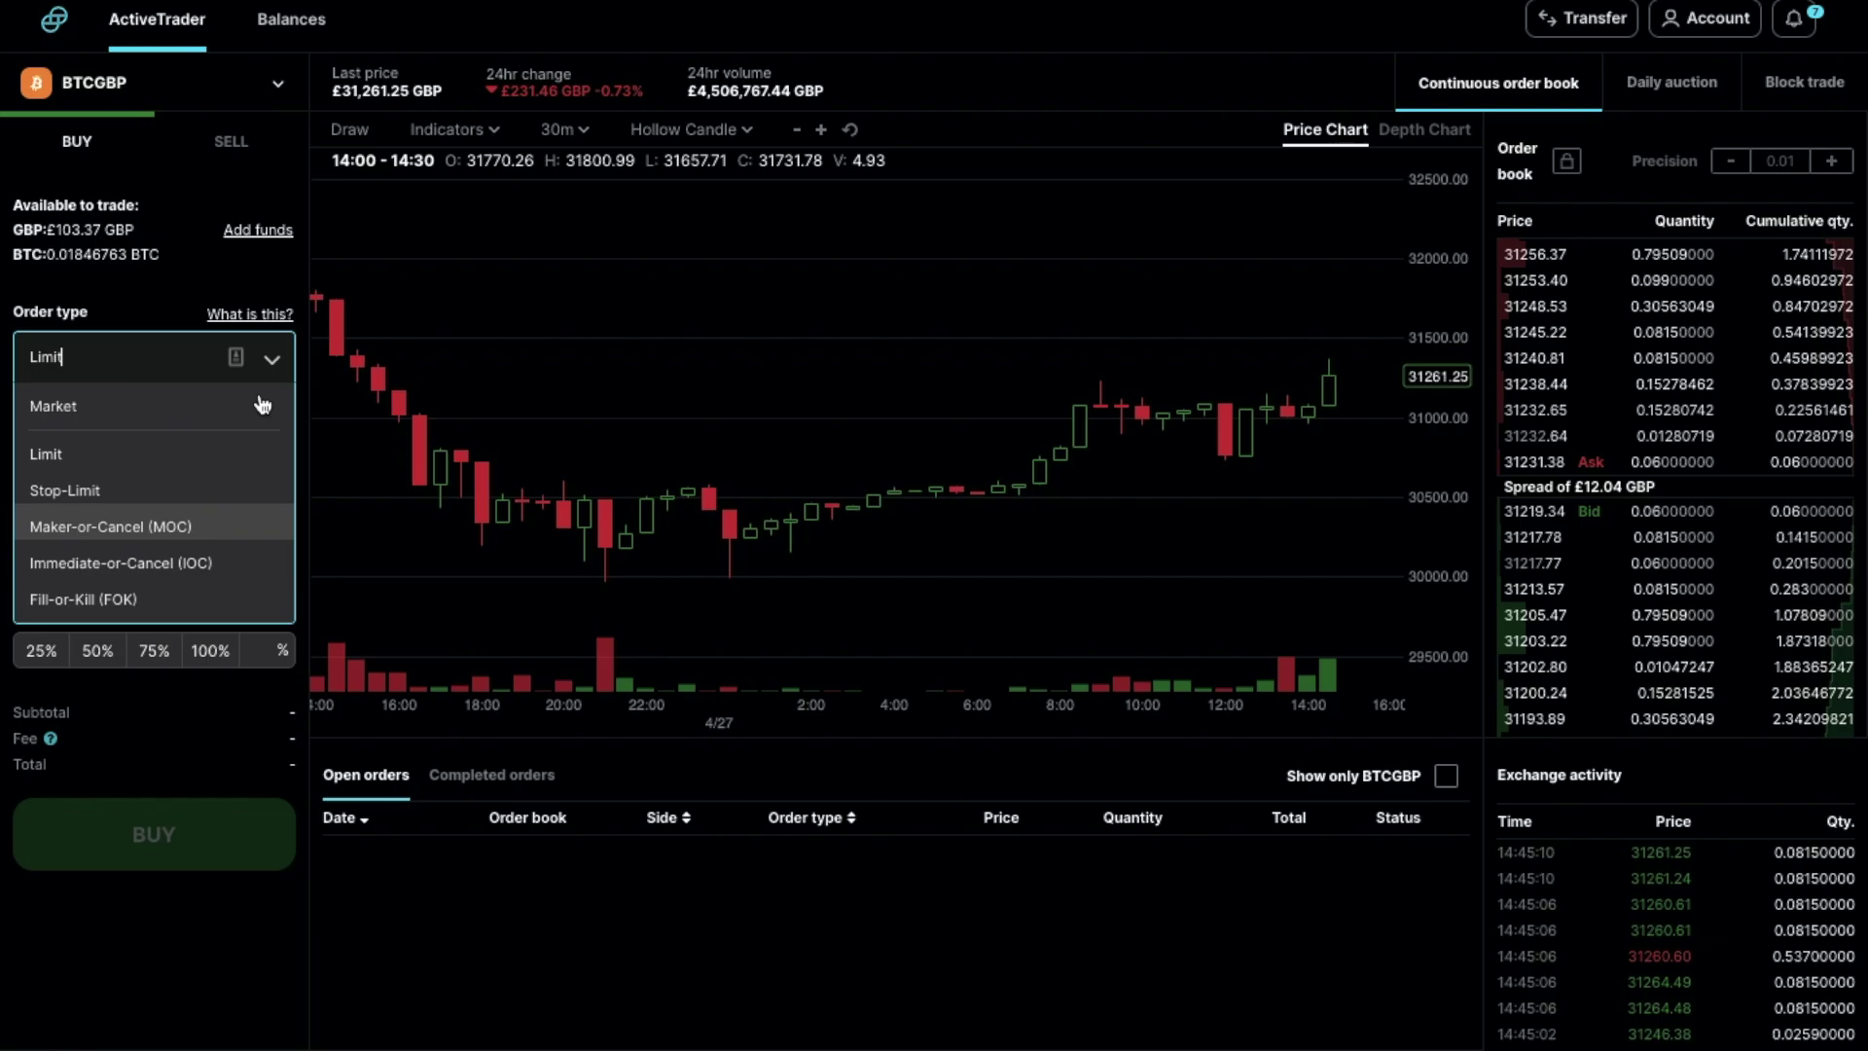
pyautogui.click(273, 360)
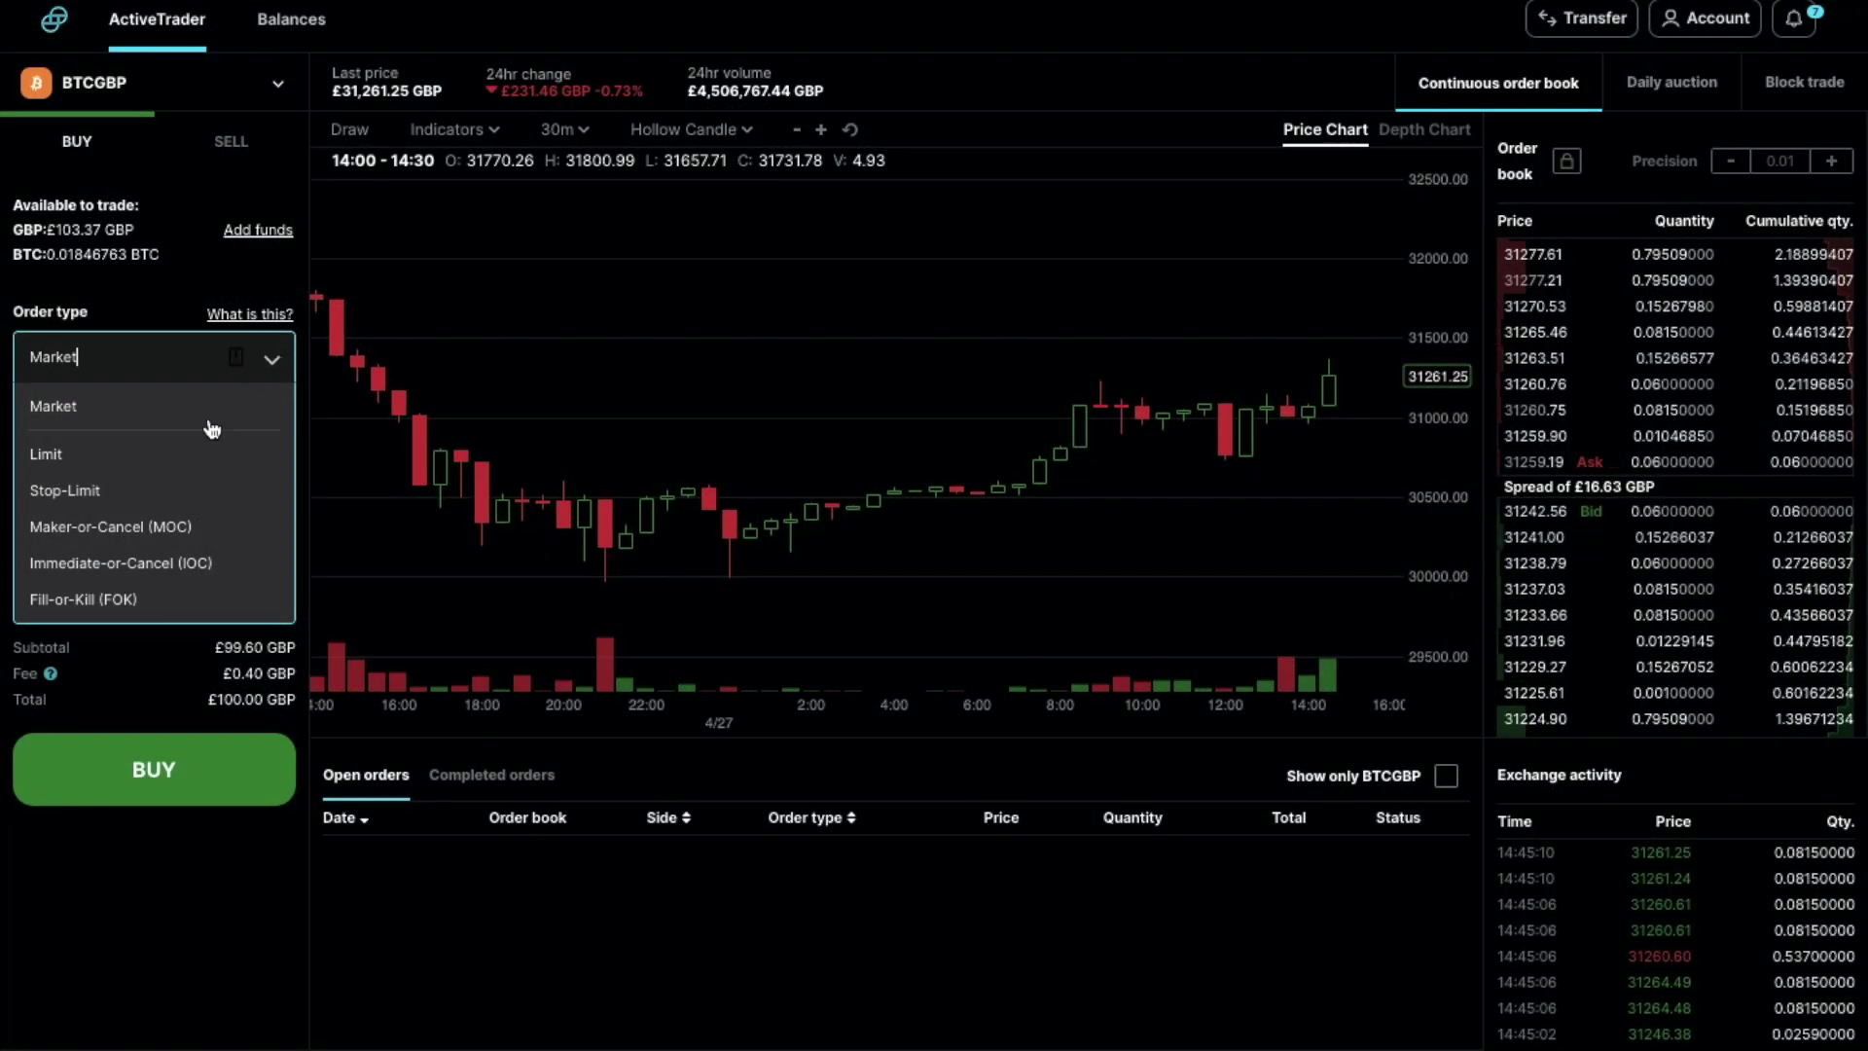
pyautogui.click(196, 452)
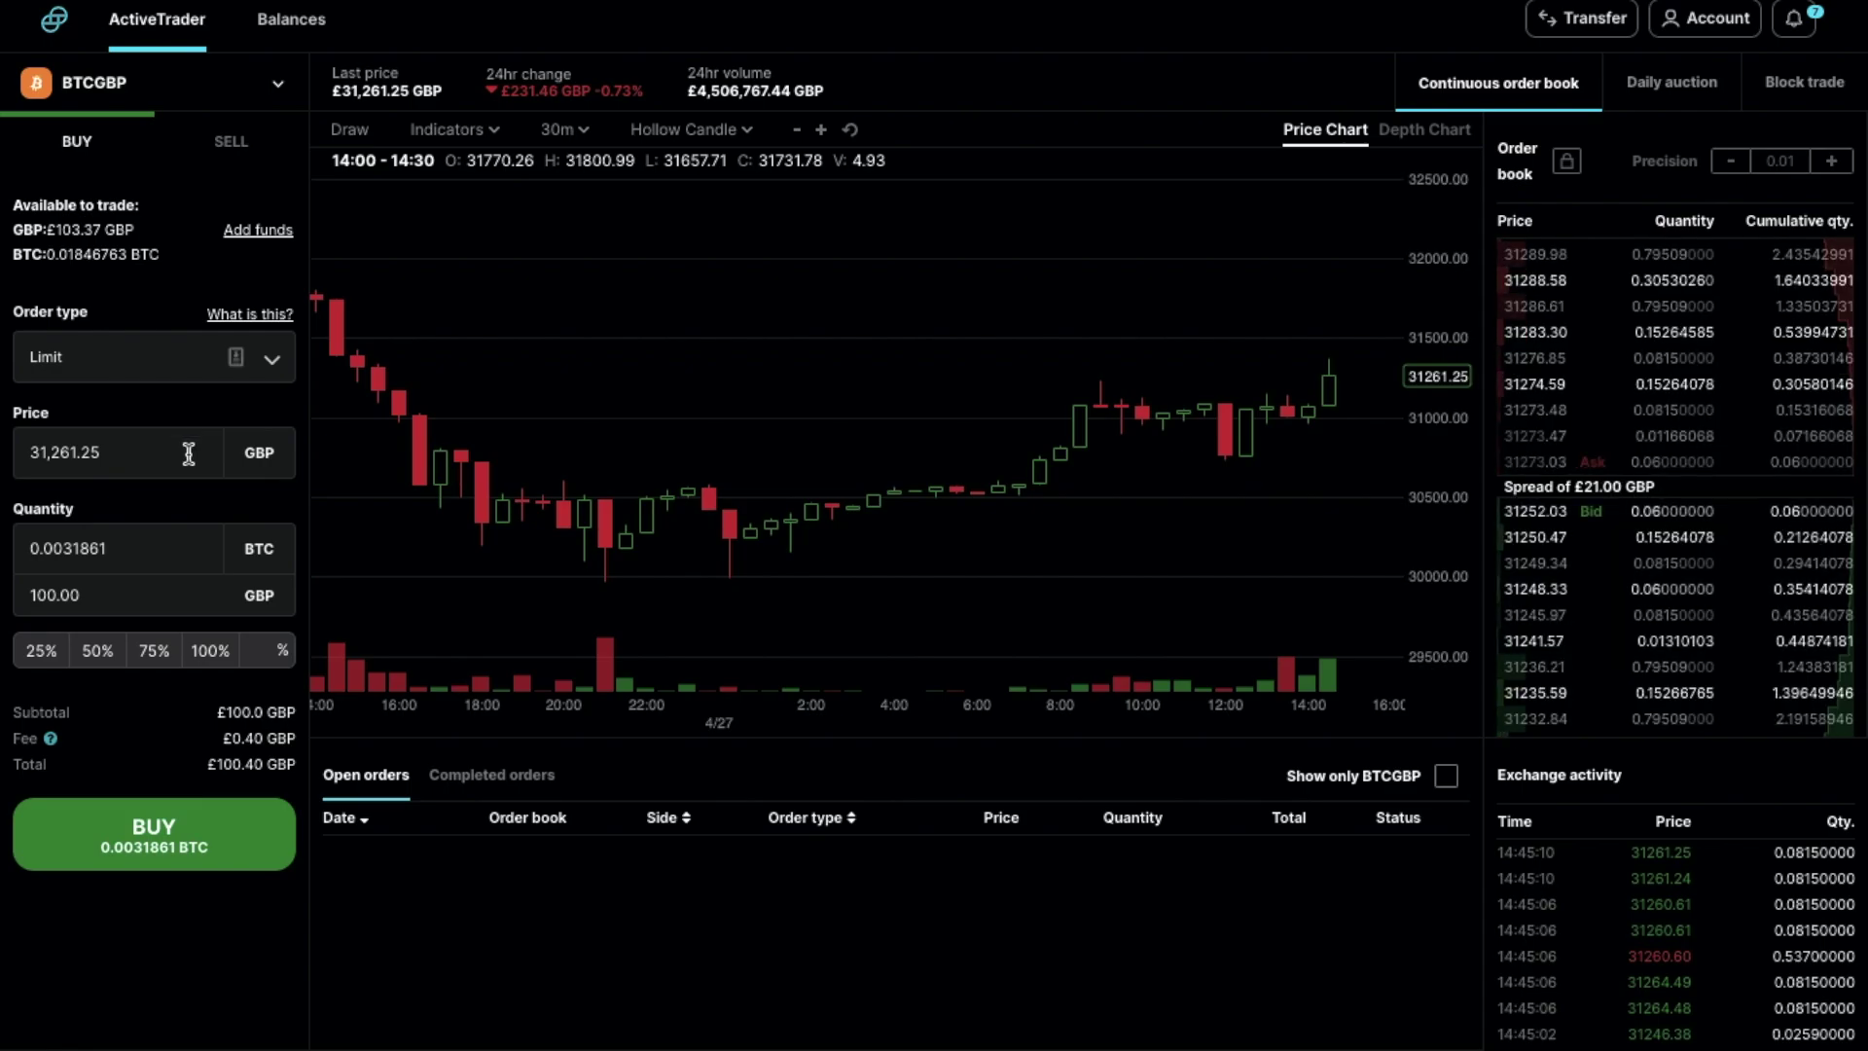
pyautogui.click(189, 453)
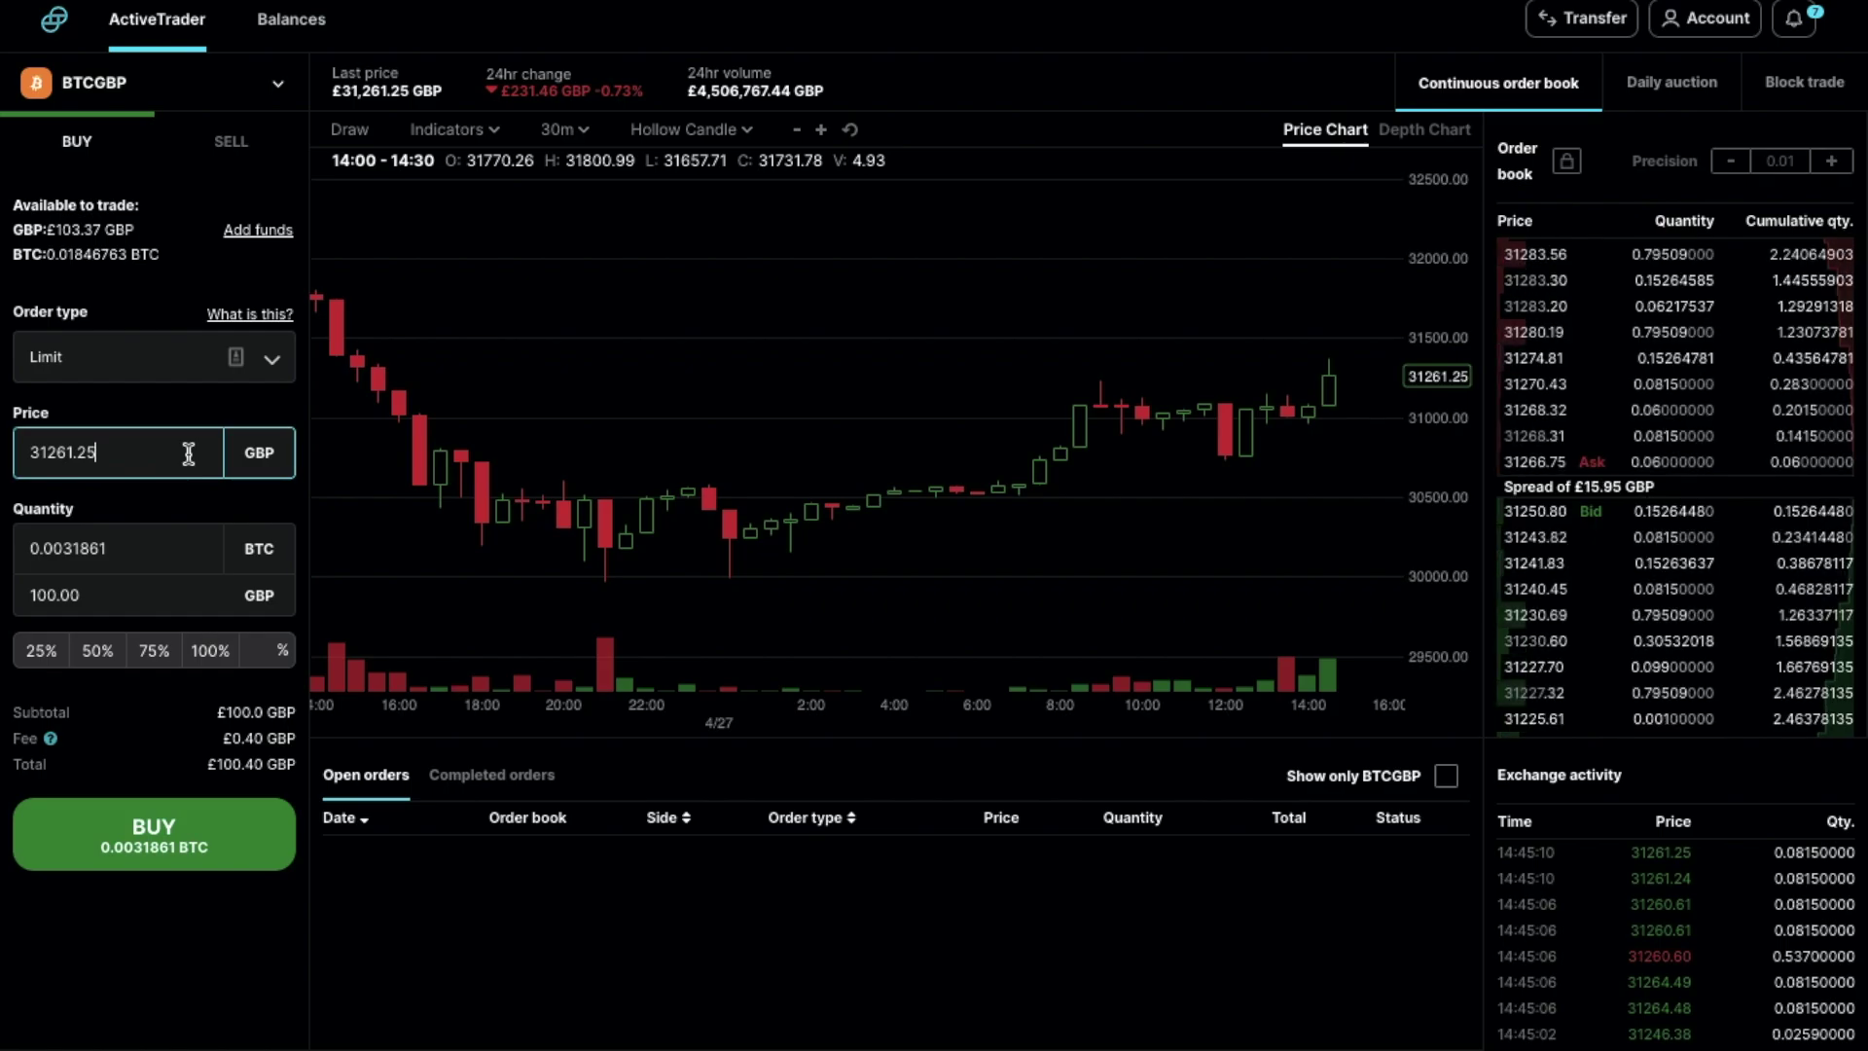
pyautogui.moveTo(97, 453); pyautogui.dragTo(47, 443)
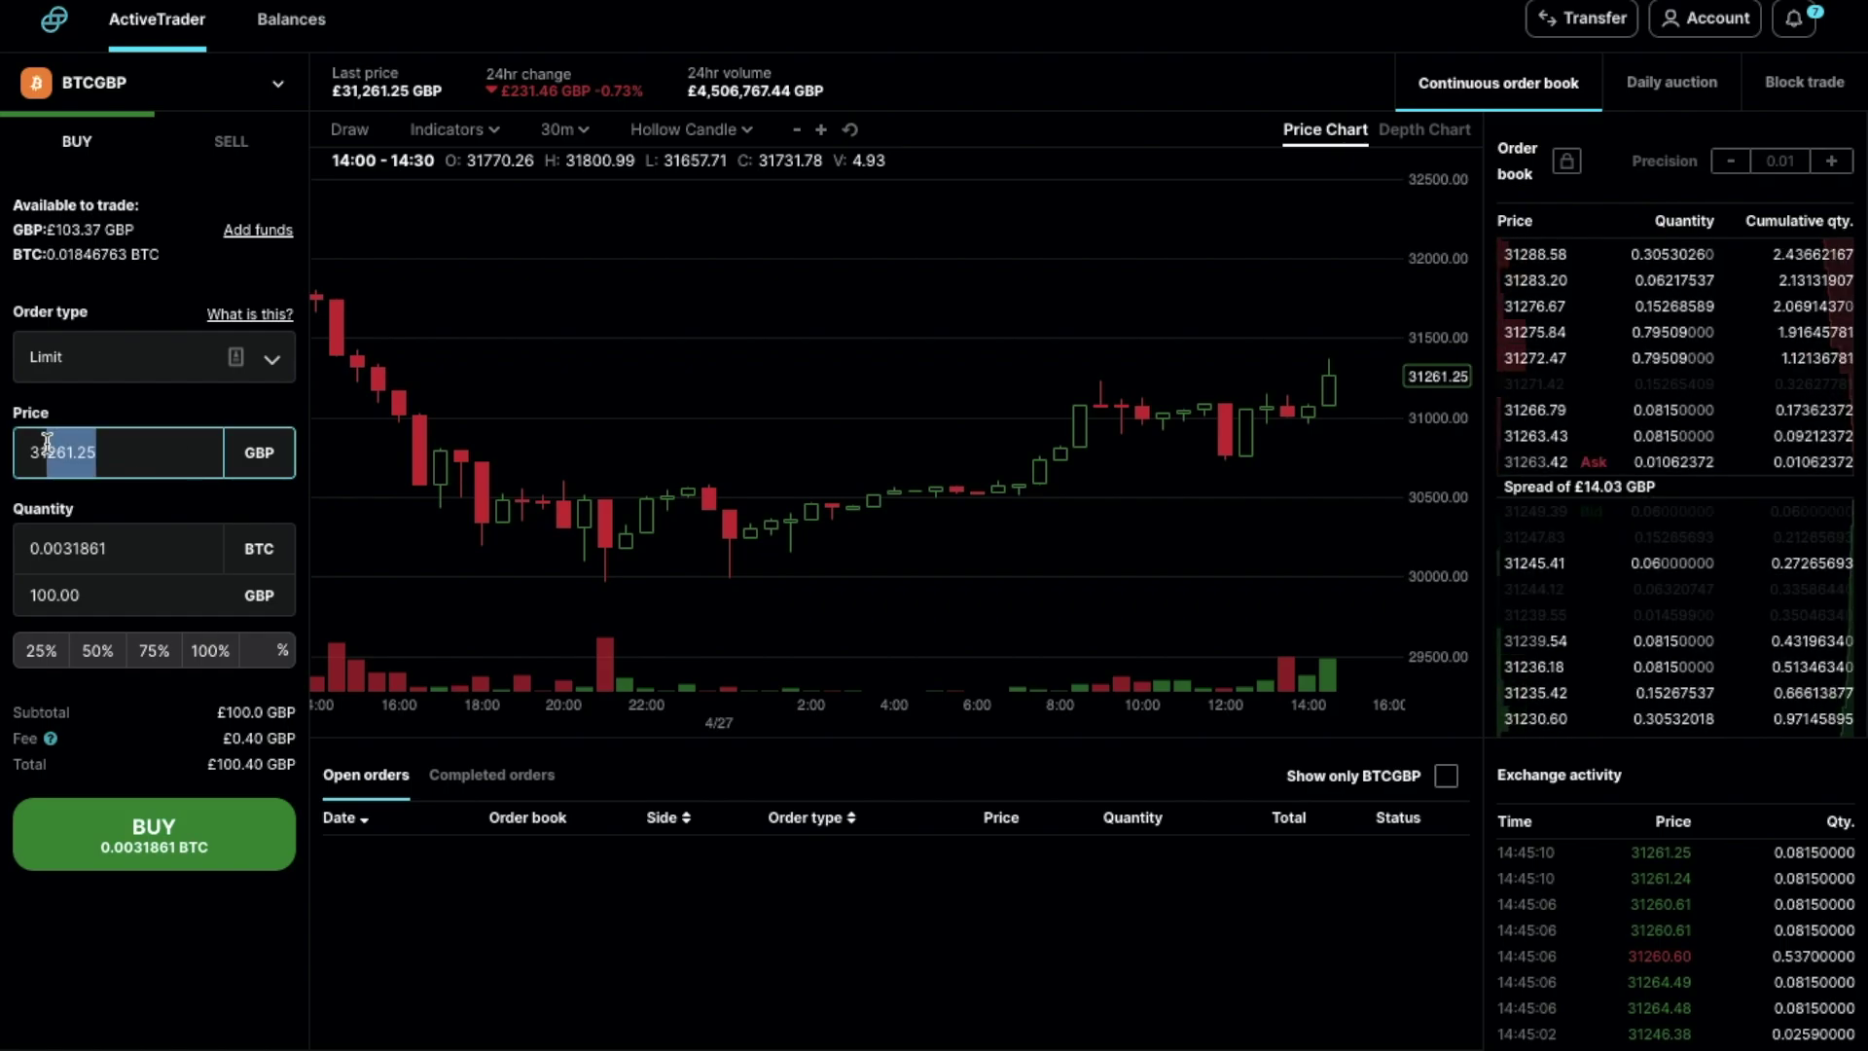
pyautogui.write('000')
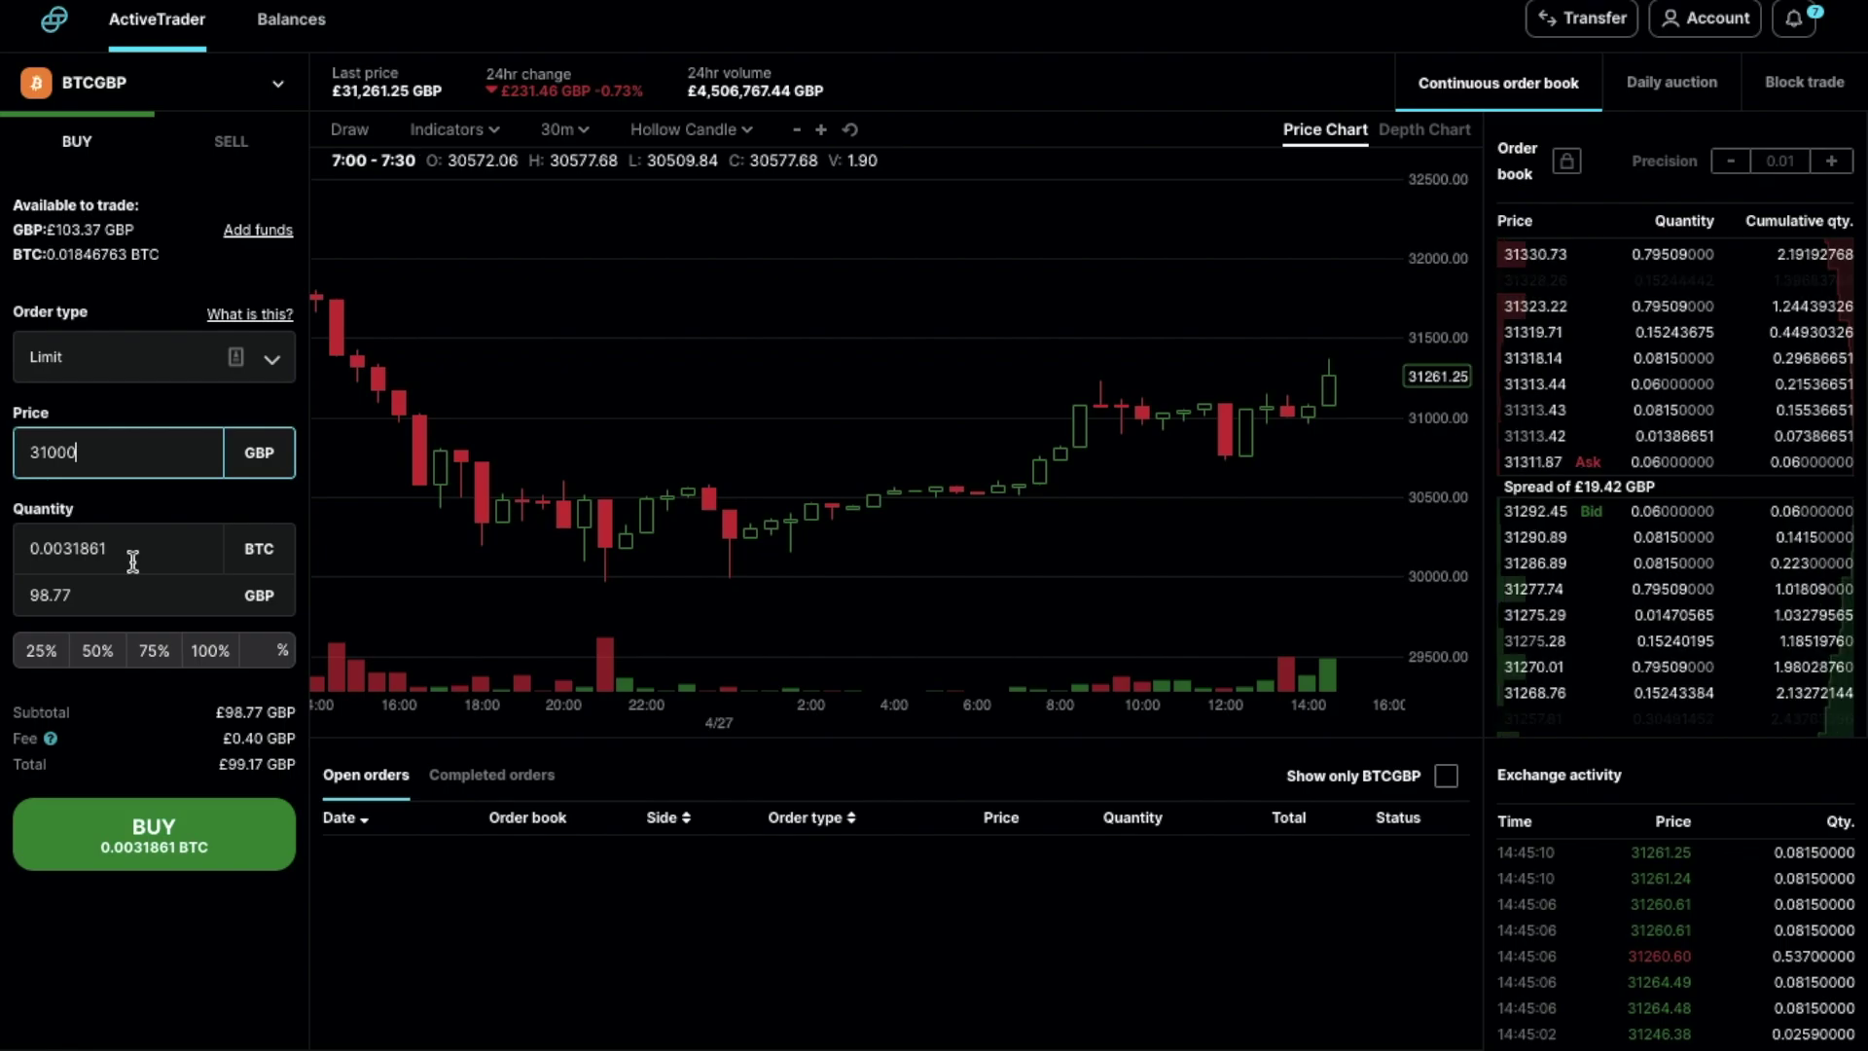
# Set the buy order's quantity to 100 GBP, then place and confirm the limit order
pyautogui.press('Tab')
pyautogui.press('Tab')
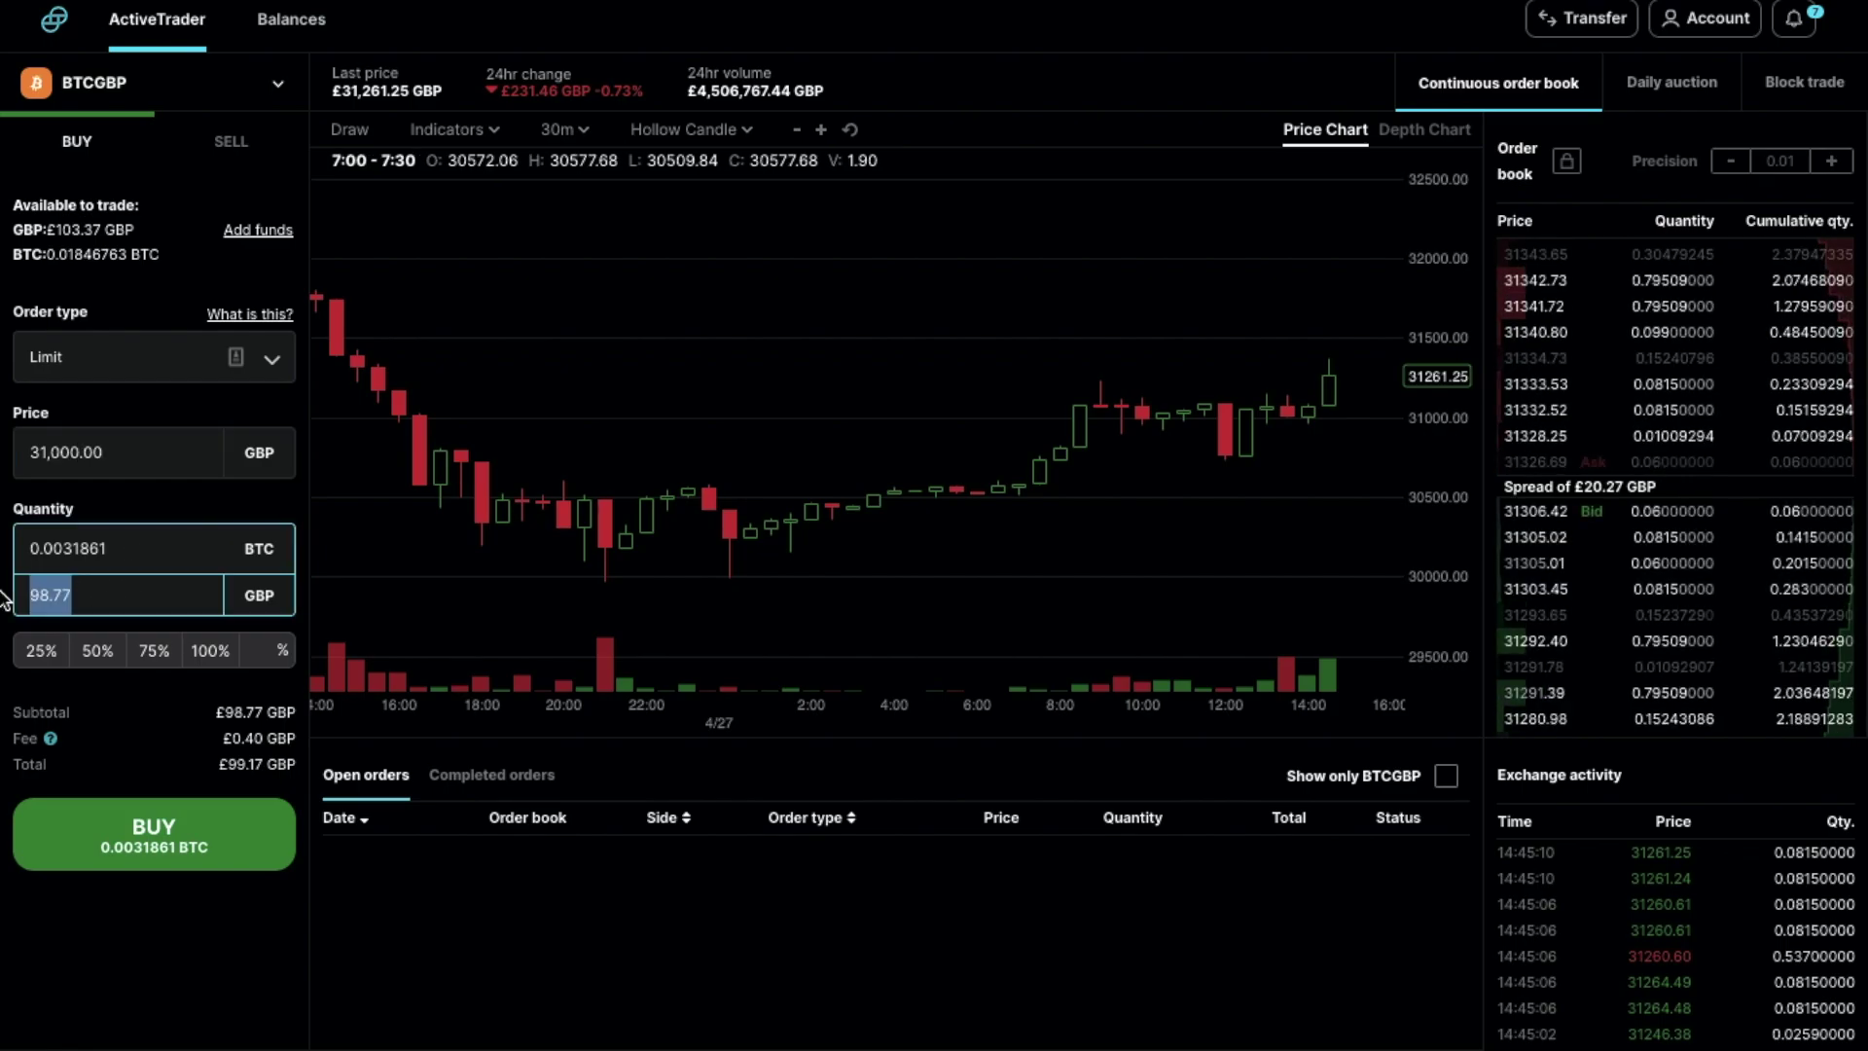
pyautogui.press('BackSpace')
pyautogui.write('100')
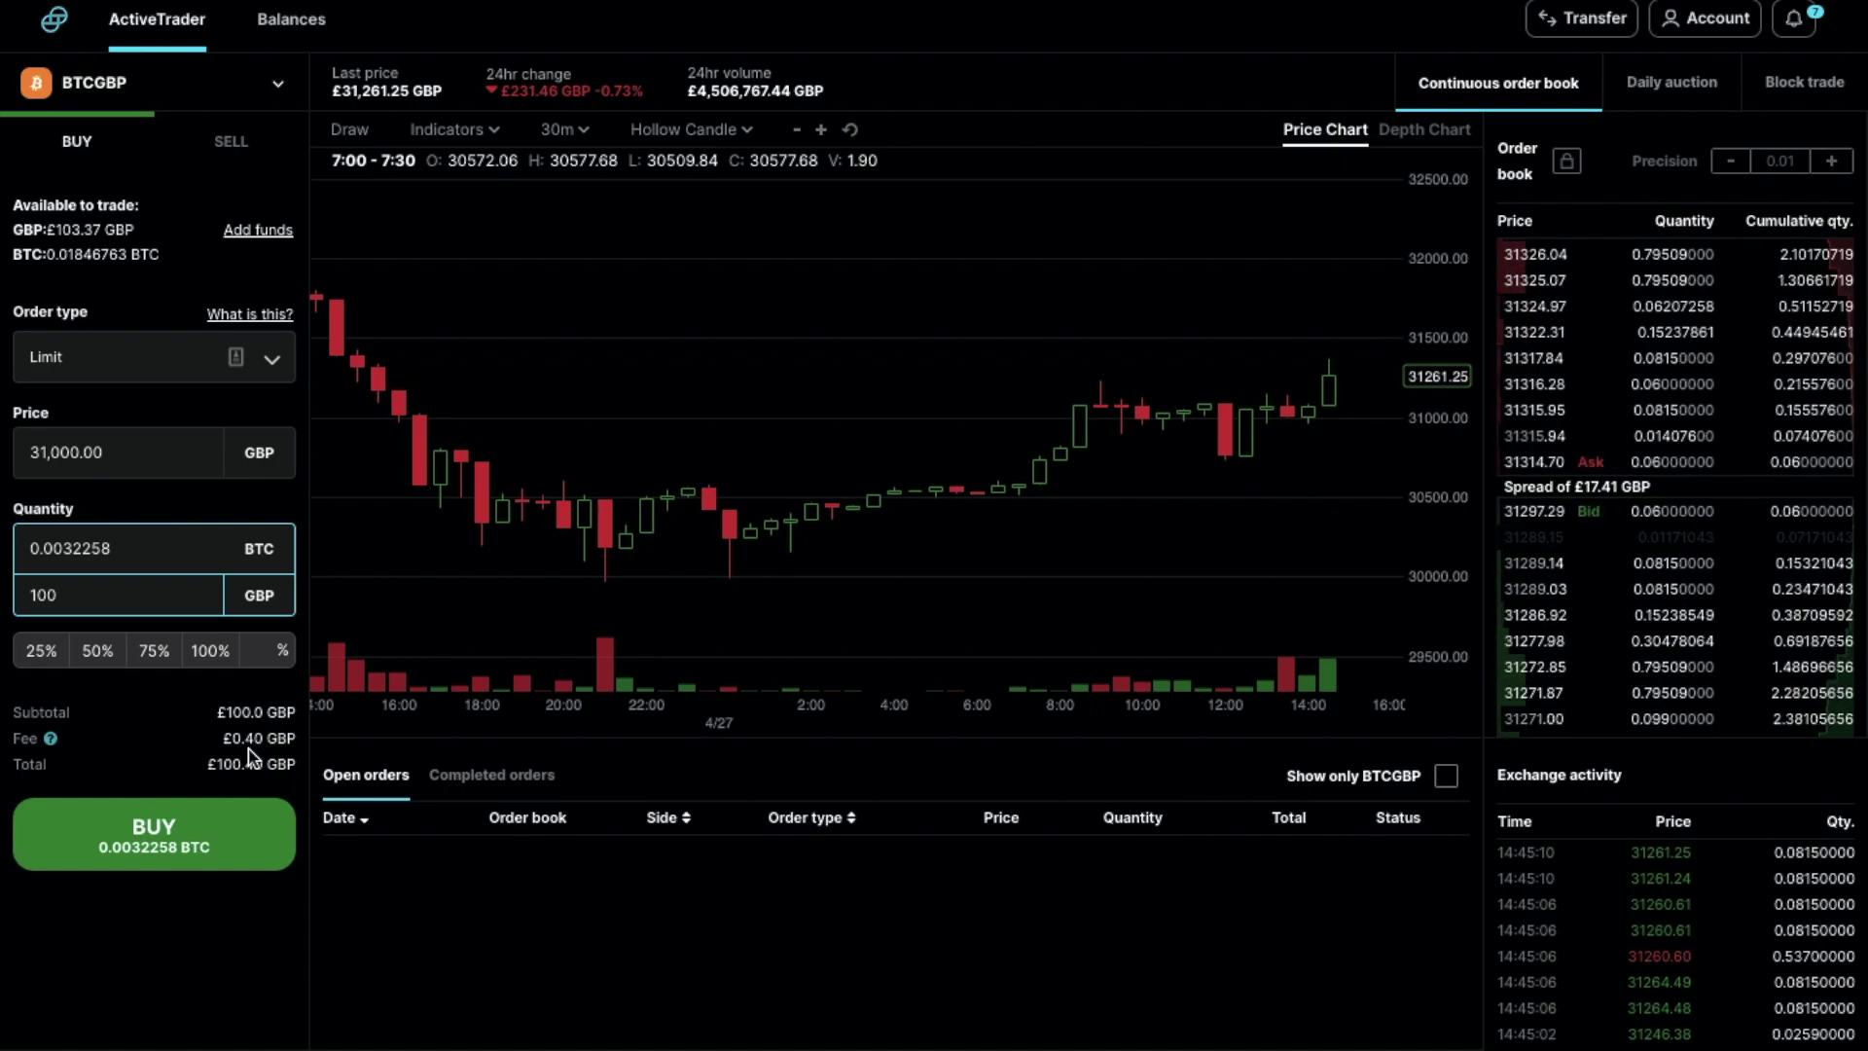
pyautogui.click(224, 855)
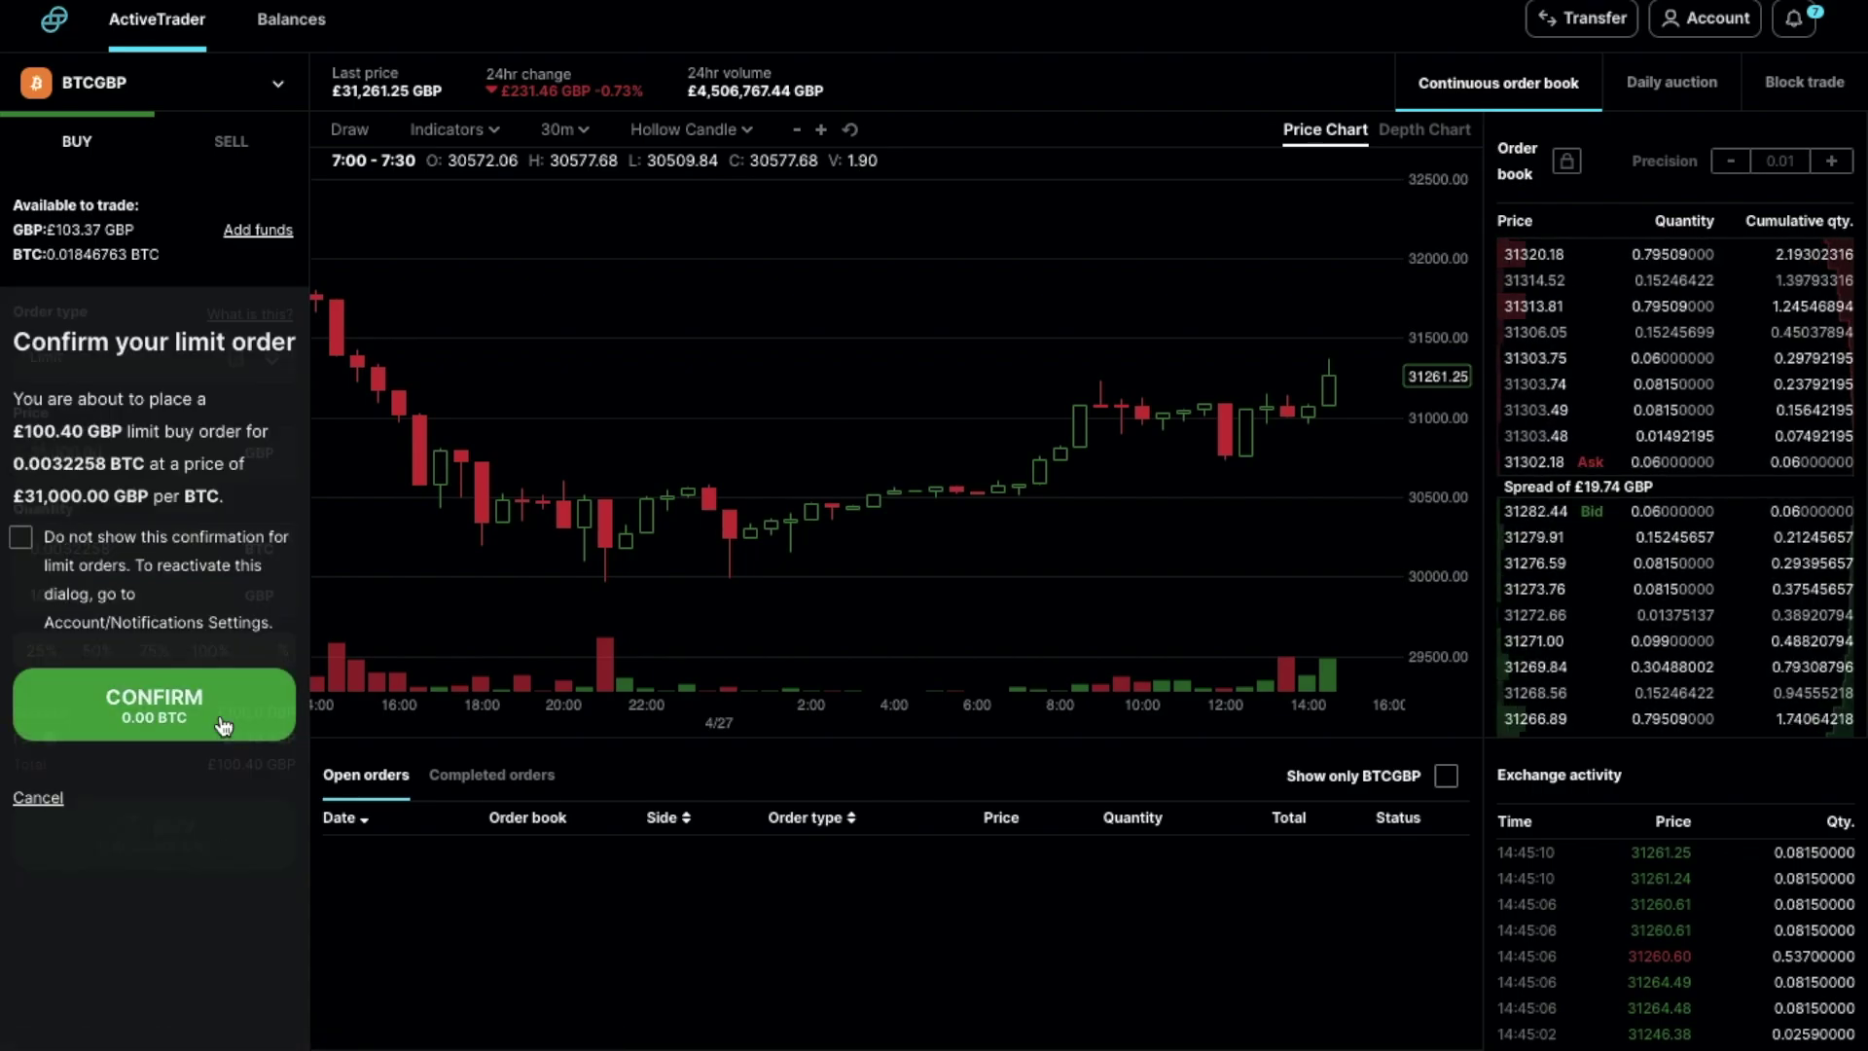
pyautogui.click(222, 721)
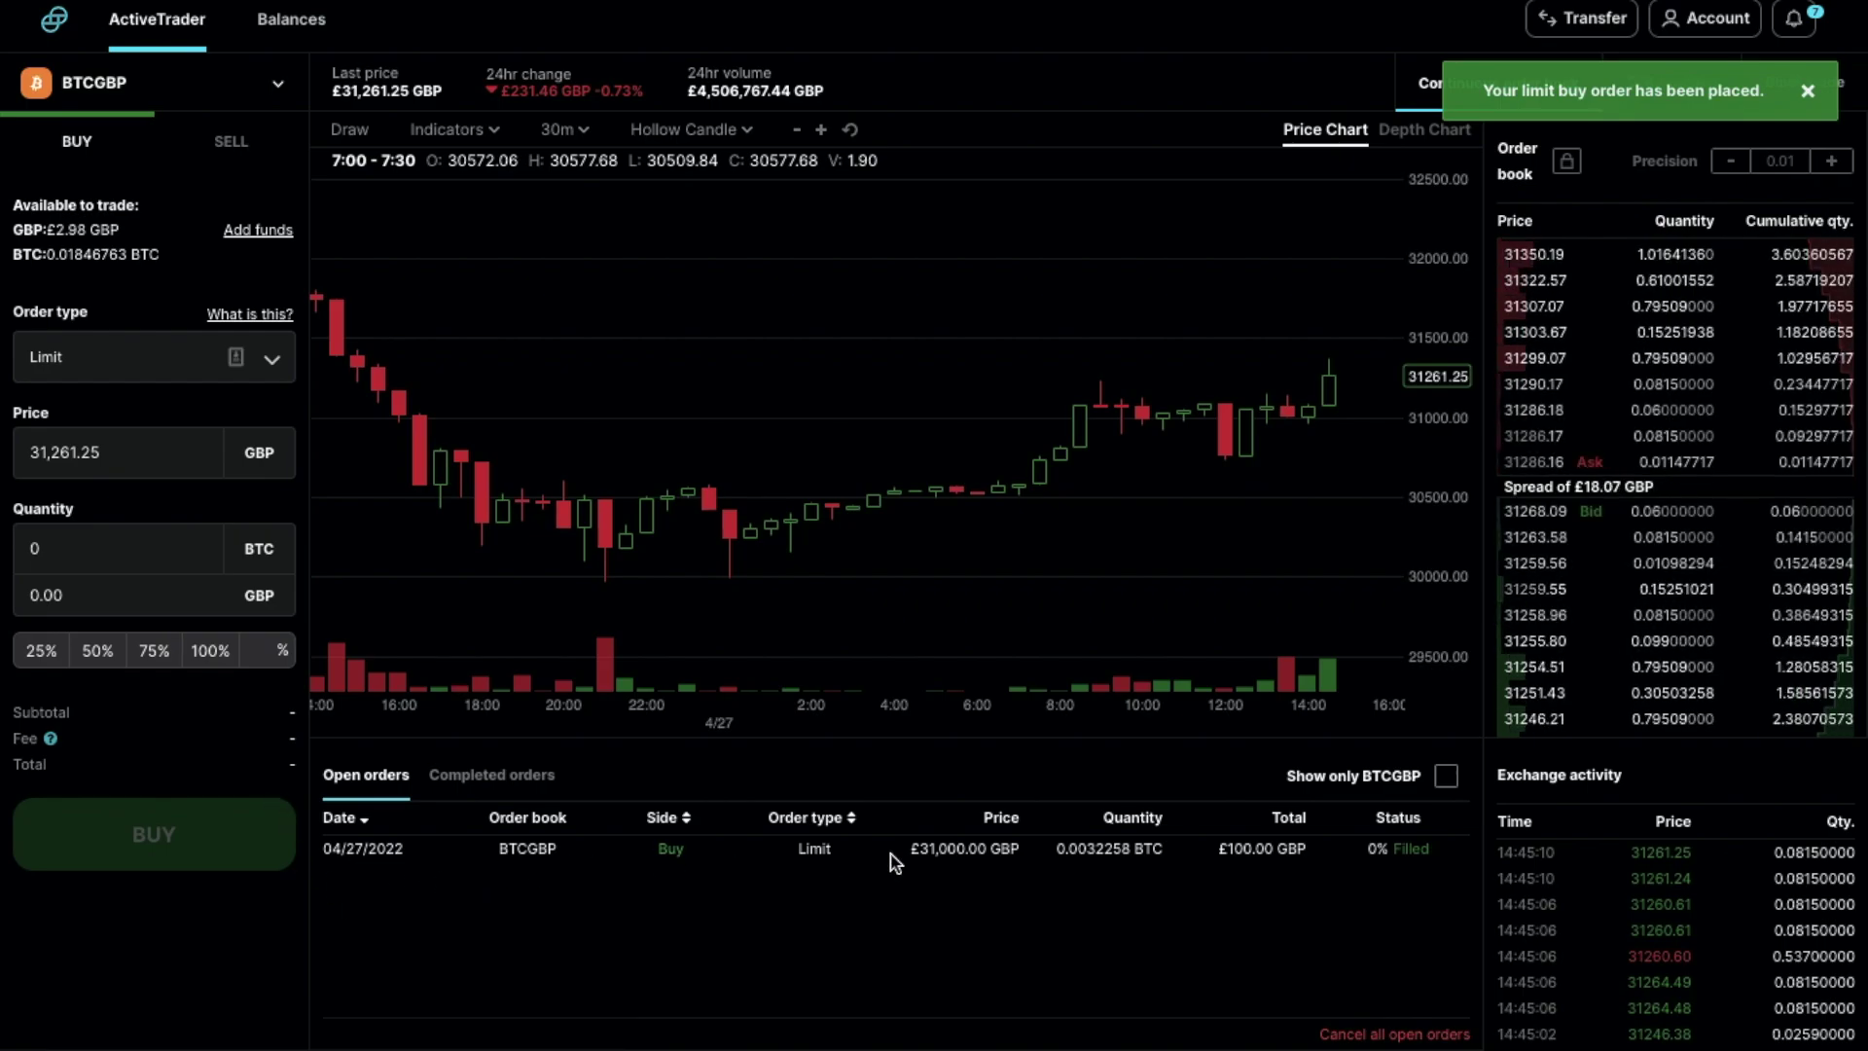
# Cancel the open limit buy order at 31,000 GBP and check the latest buy in the completed orders
pyautogui.moveTo(899, 858)
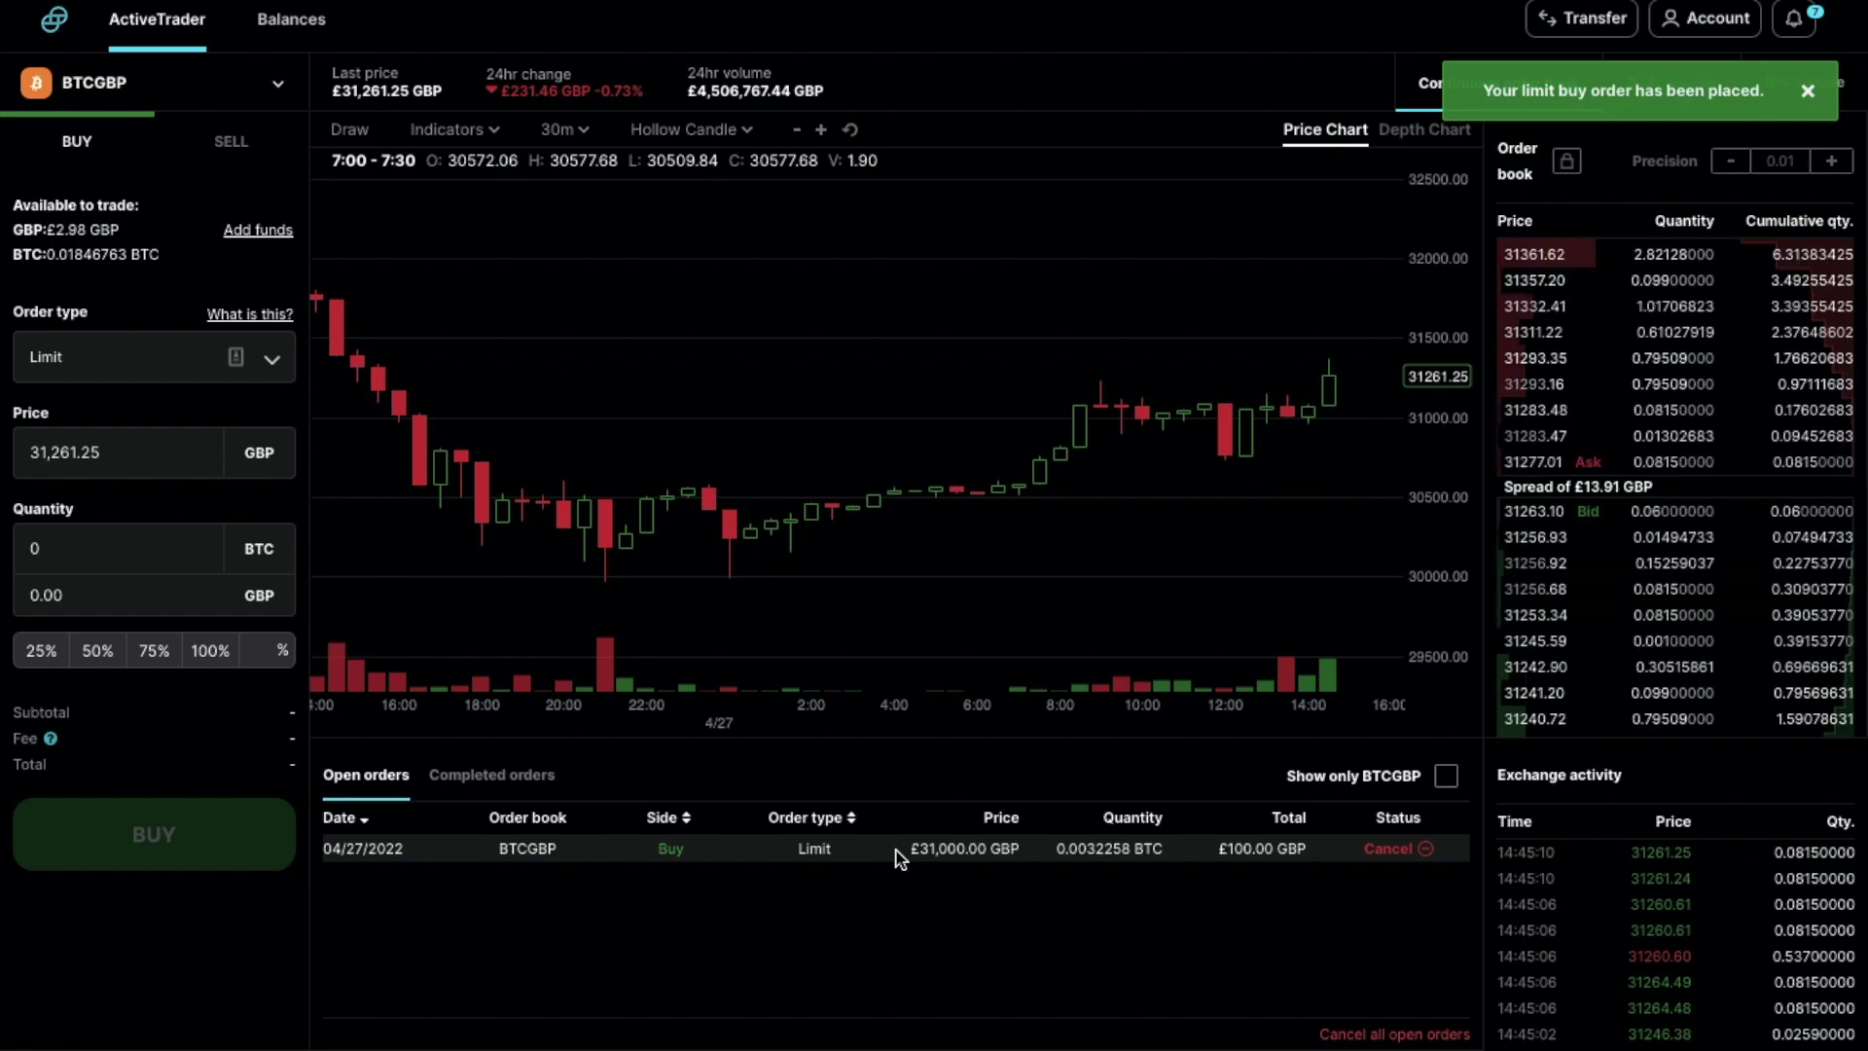
pyautogui.click(1422, 850)
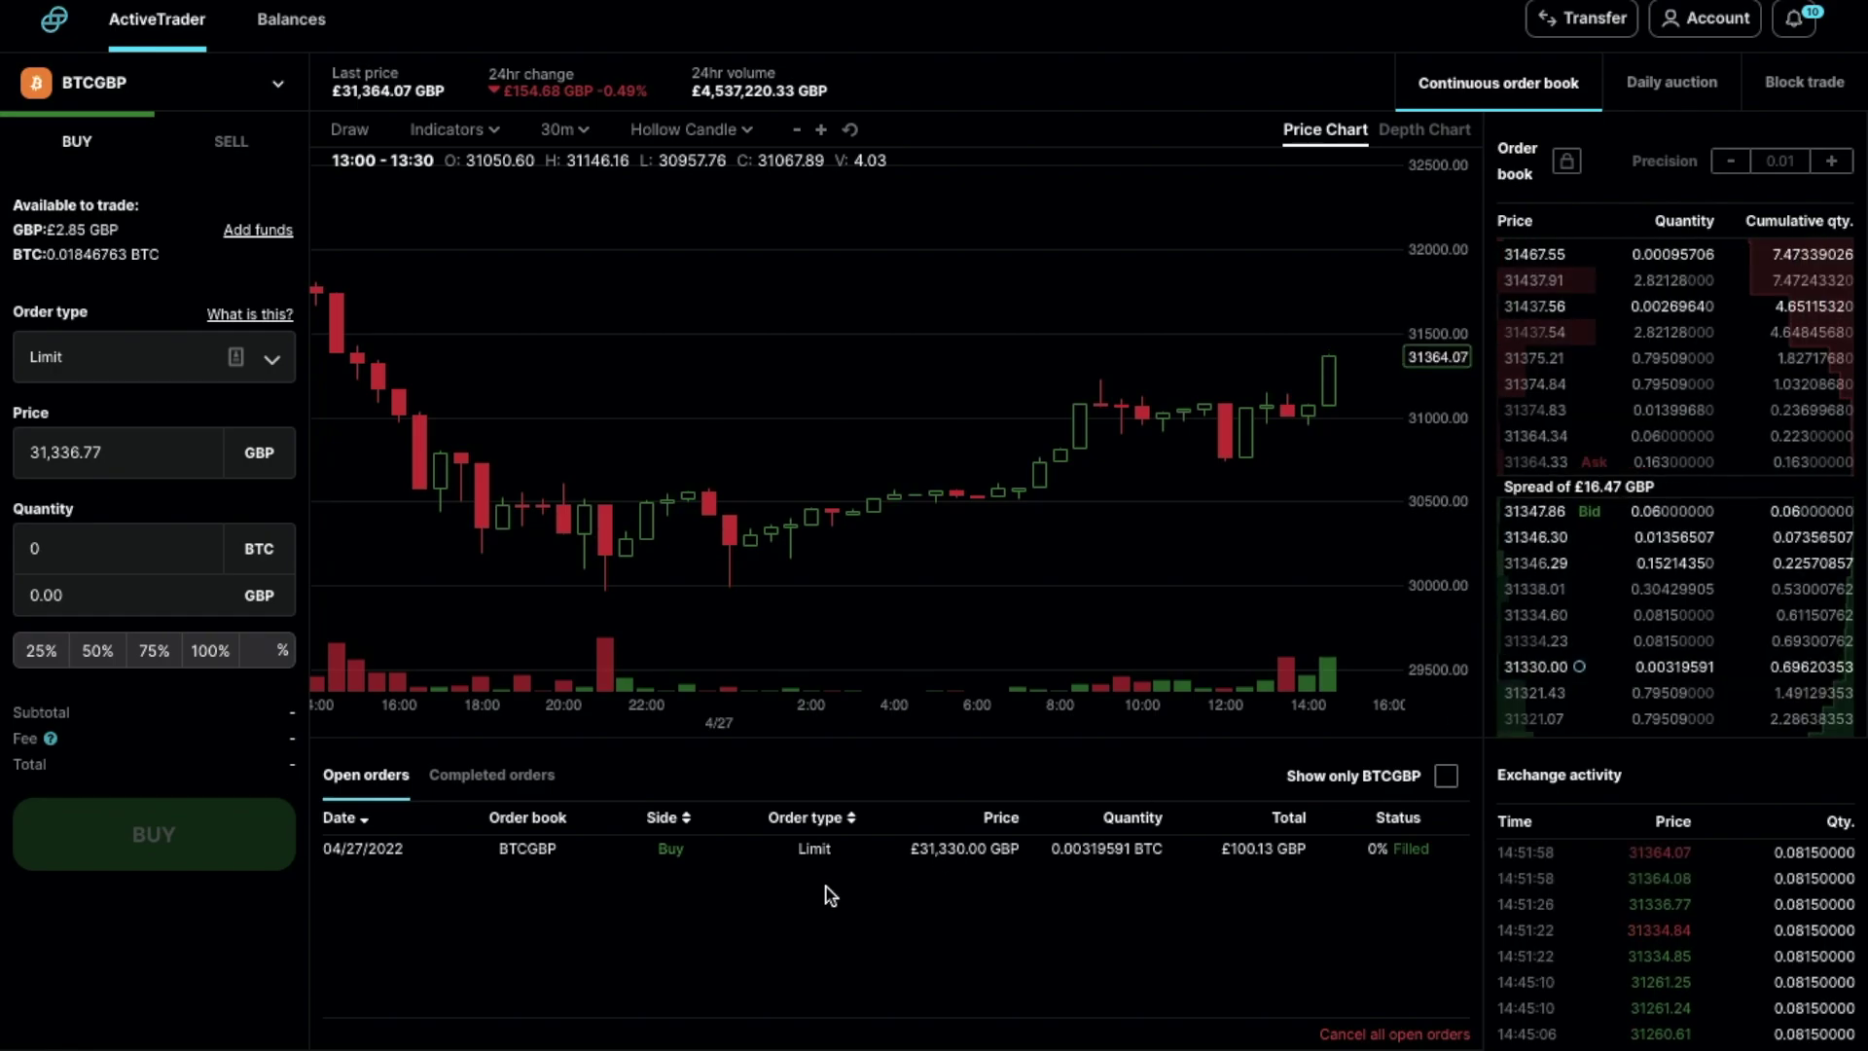
pyautogui.click(536, 781)
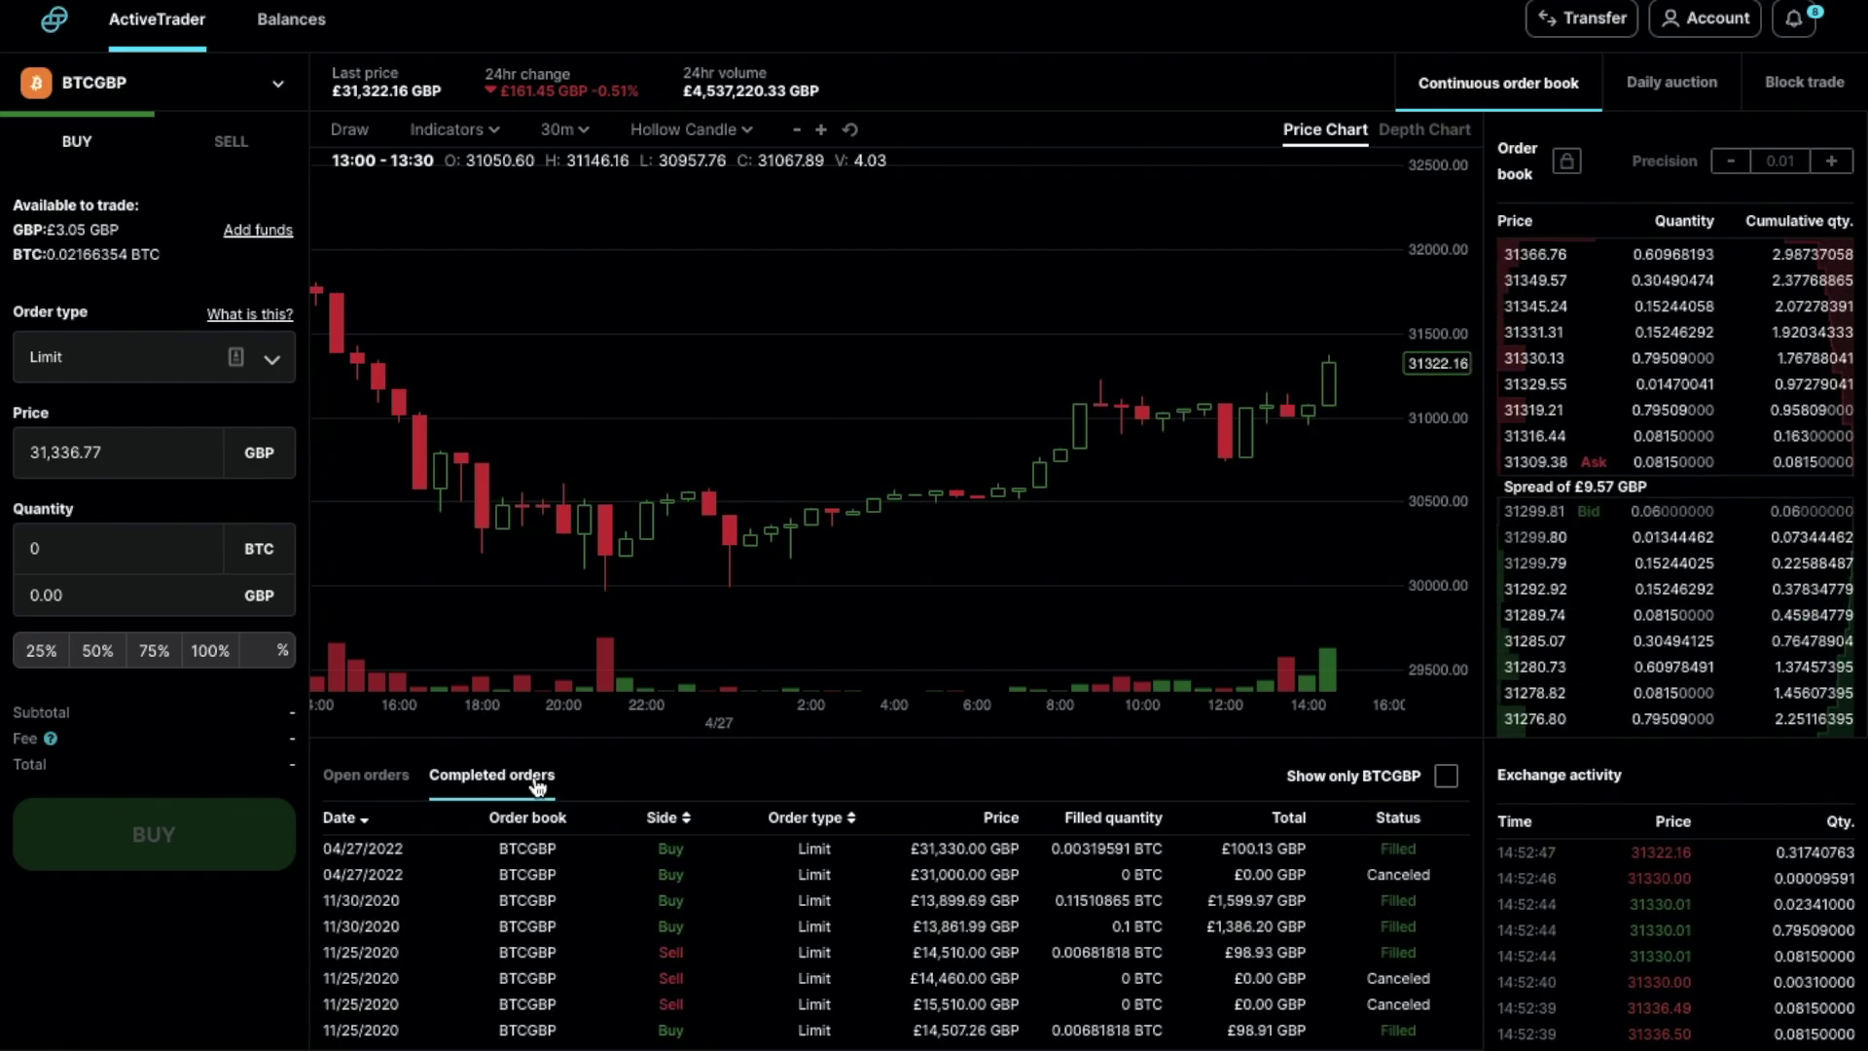
pyautogui.doubleClick(481, 846)
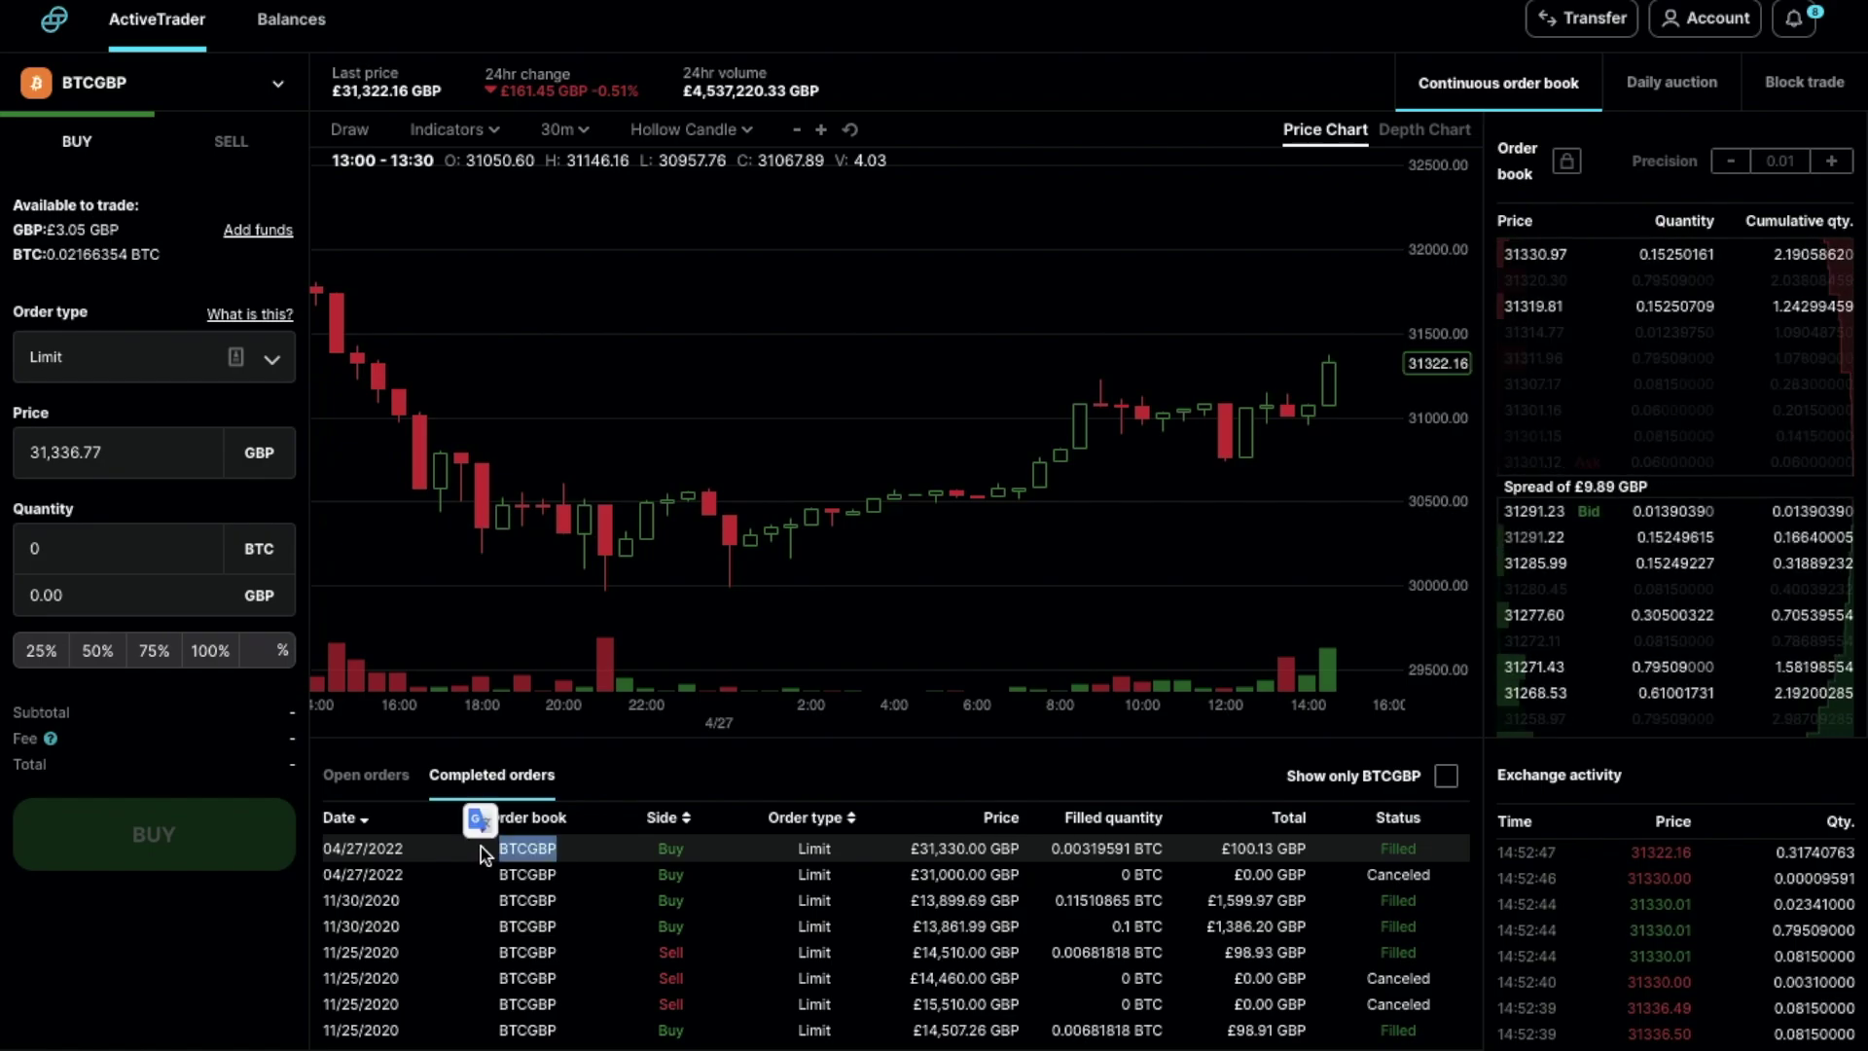
pyautogui.click(662, 839)
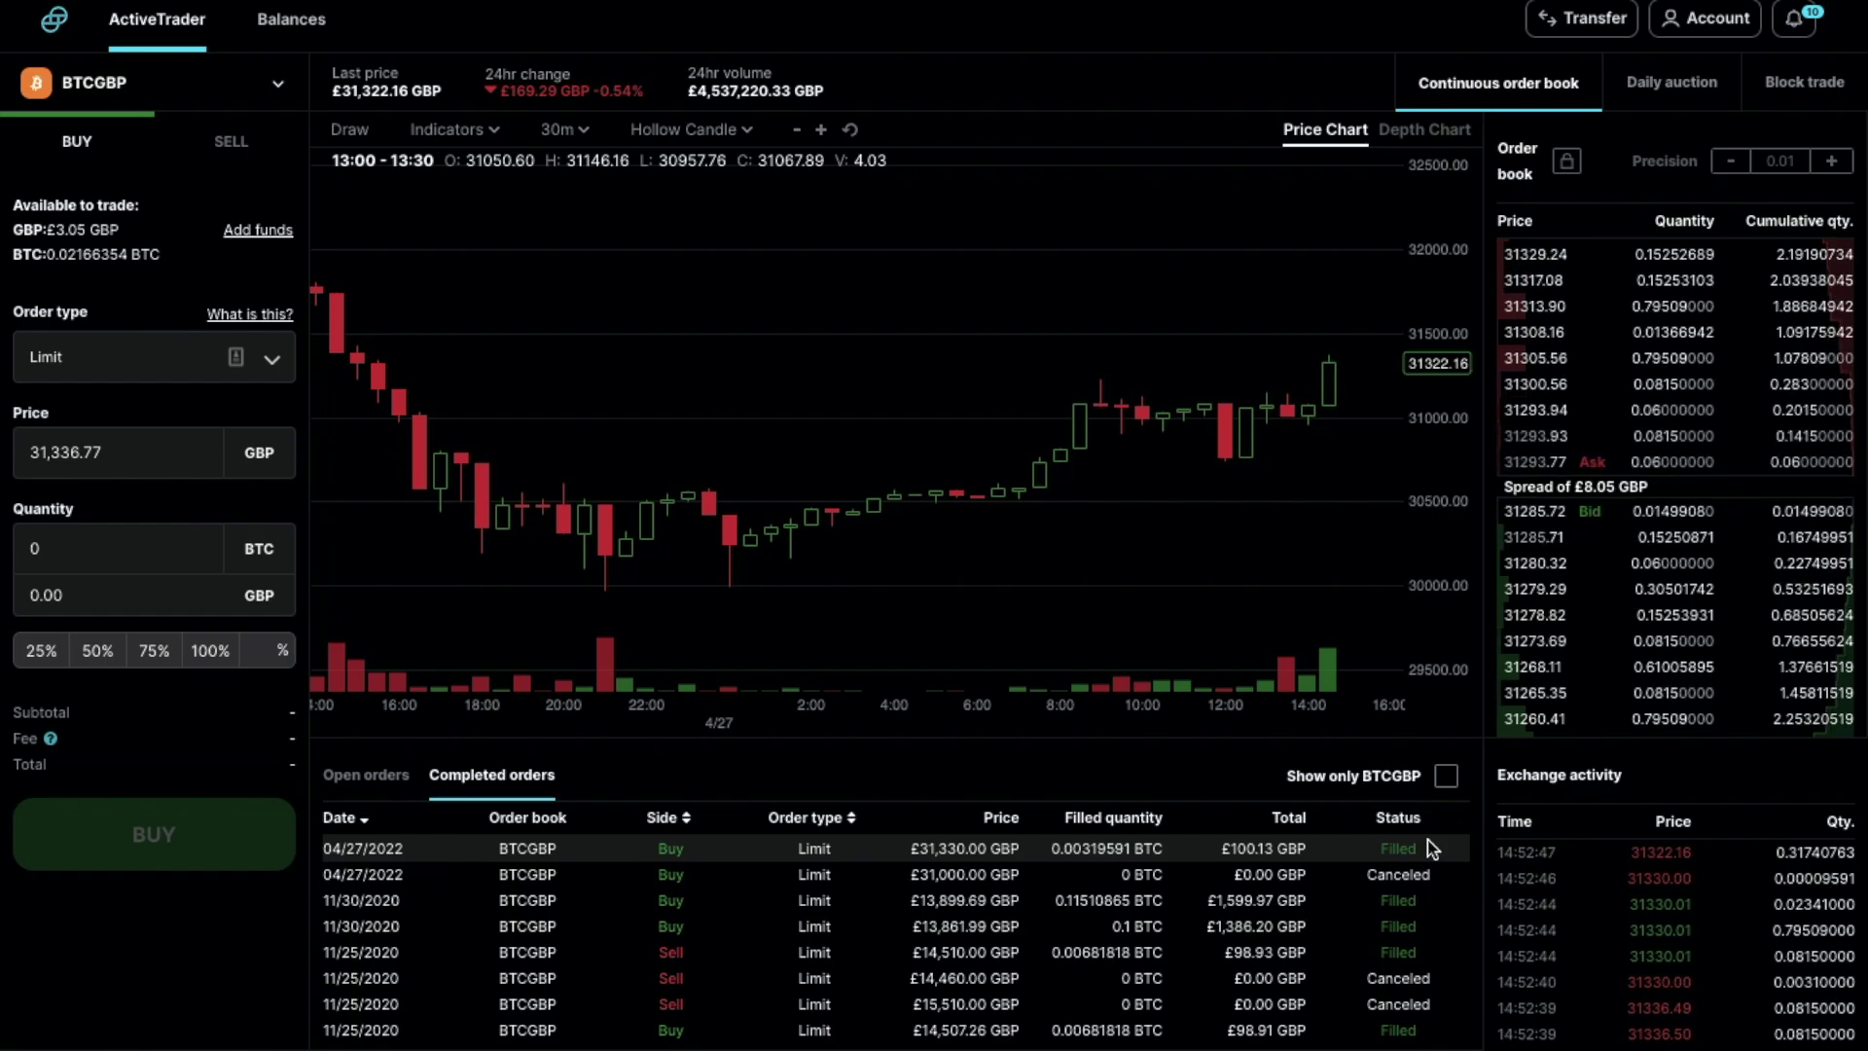
# Place and confirm a limit sell order for 100 GBP of BTC at 31,400 GBP, then view the open orders
pyautogui.click(232, 156)
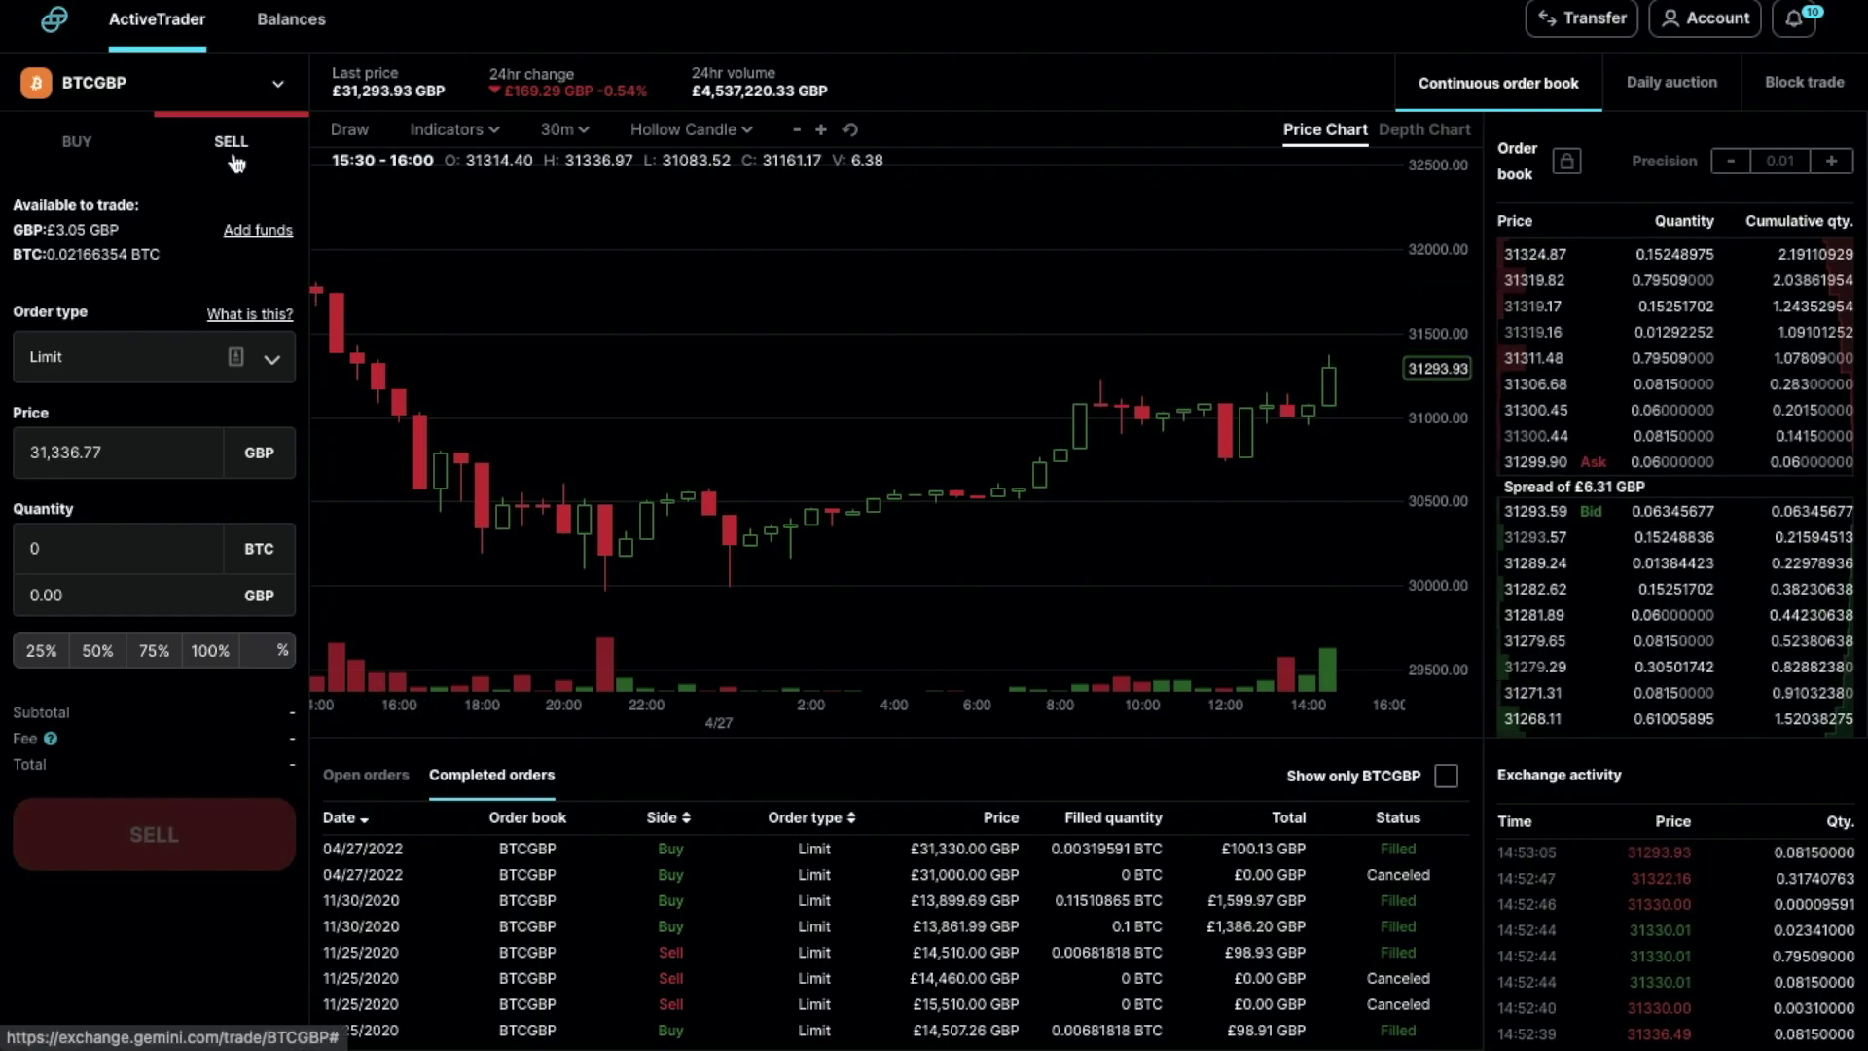
pyautogui.moveTo(98, 452); pyautogui.dragTo(52, 449)
pyautogui.write('400')
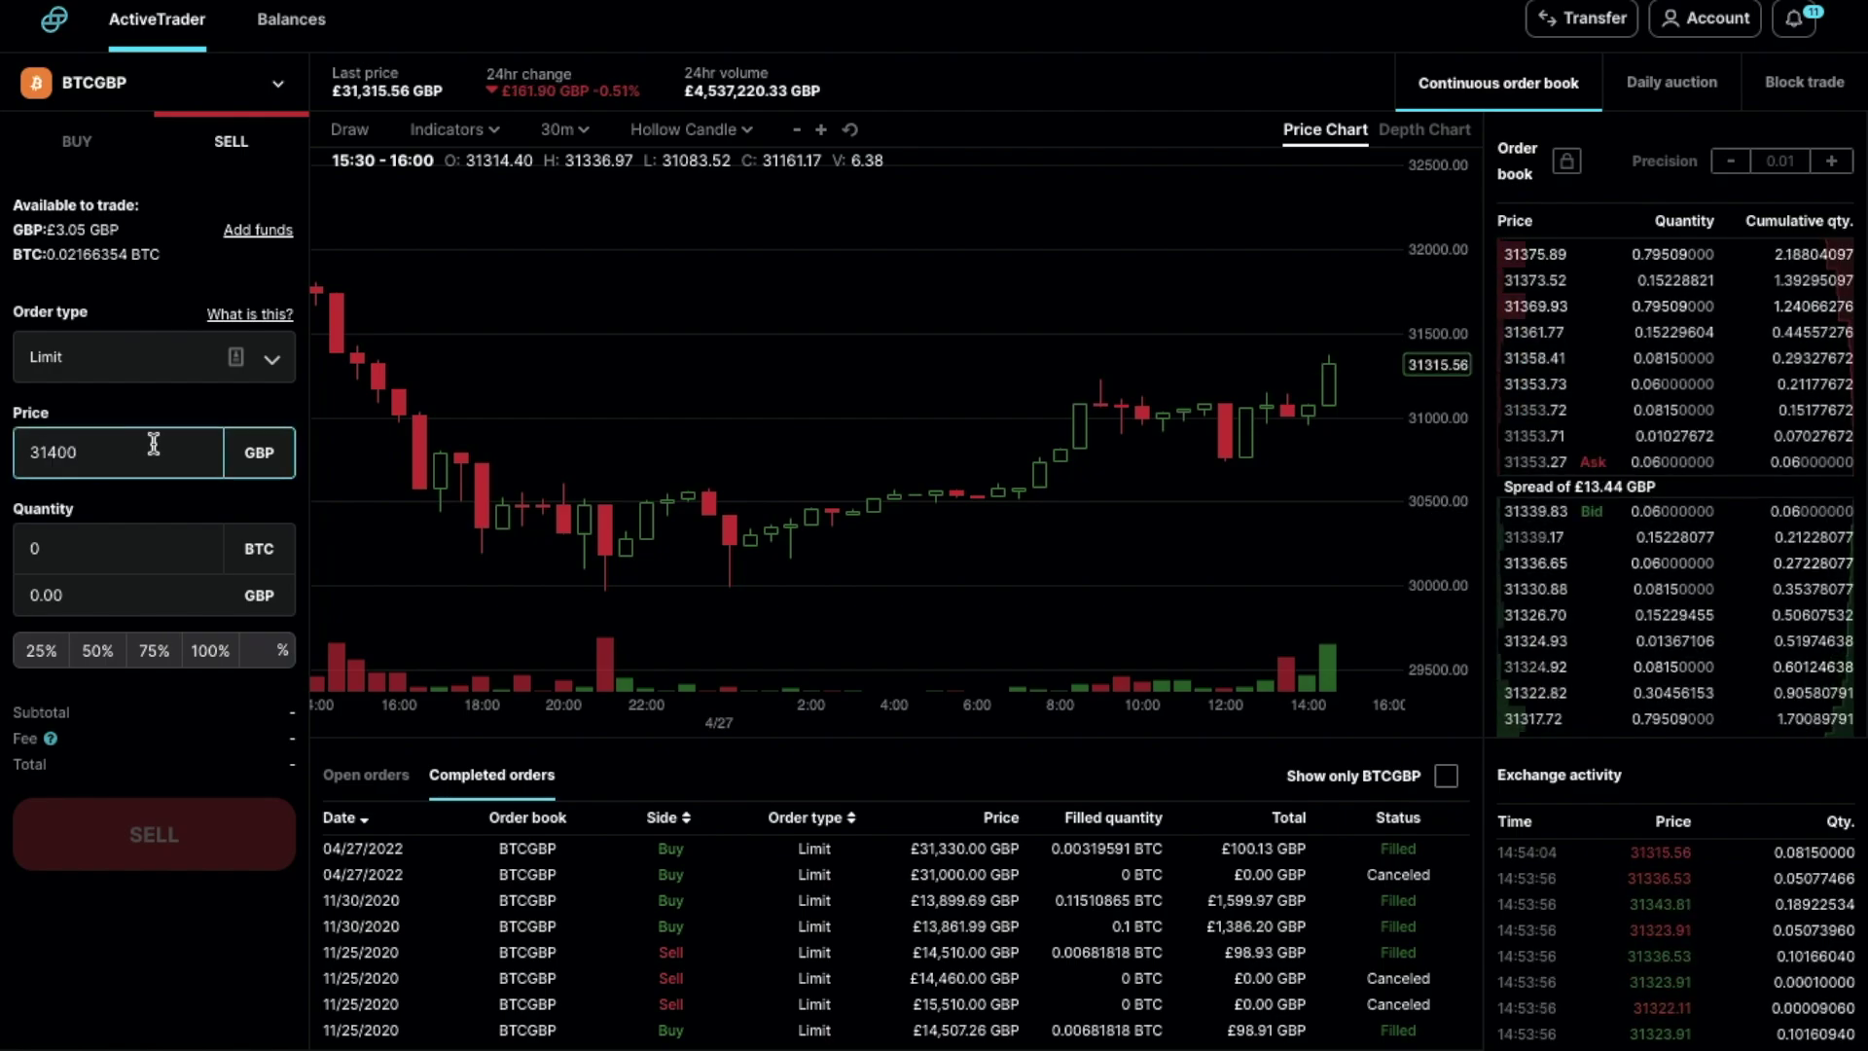
pyautogui.click(59, 596)
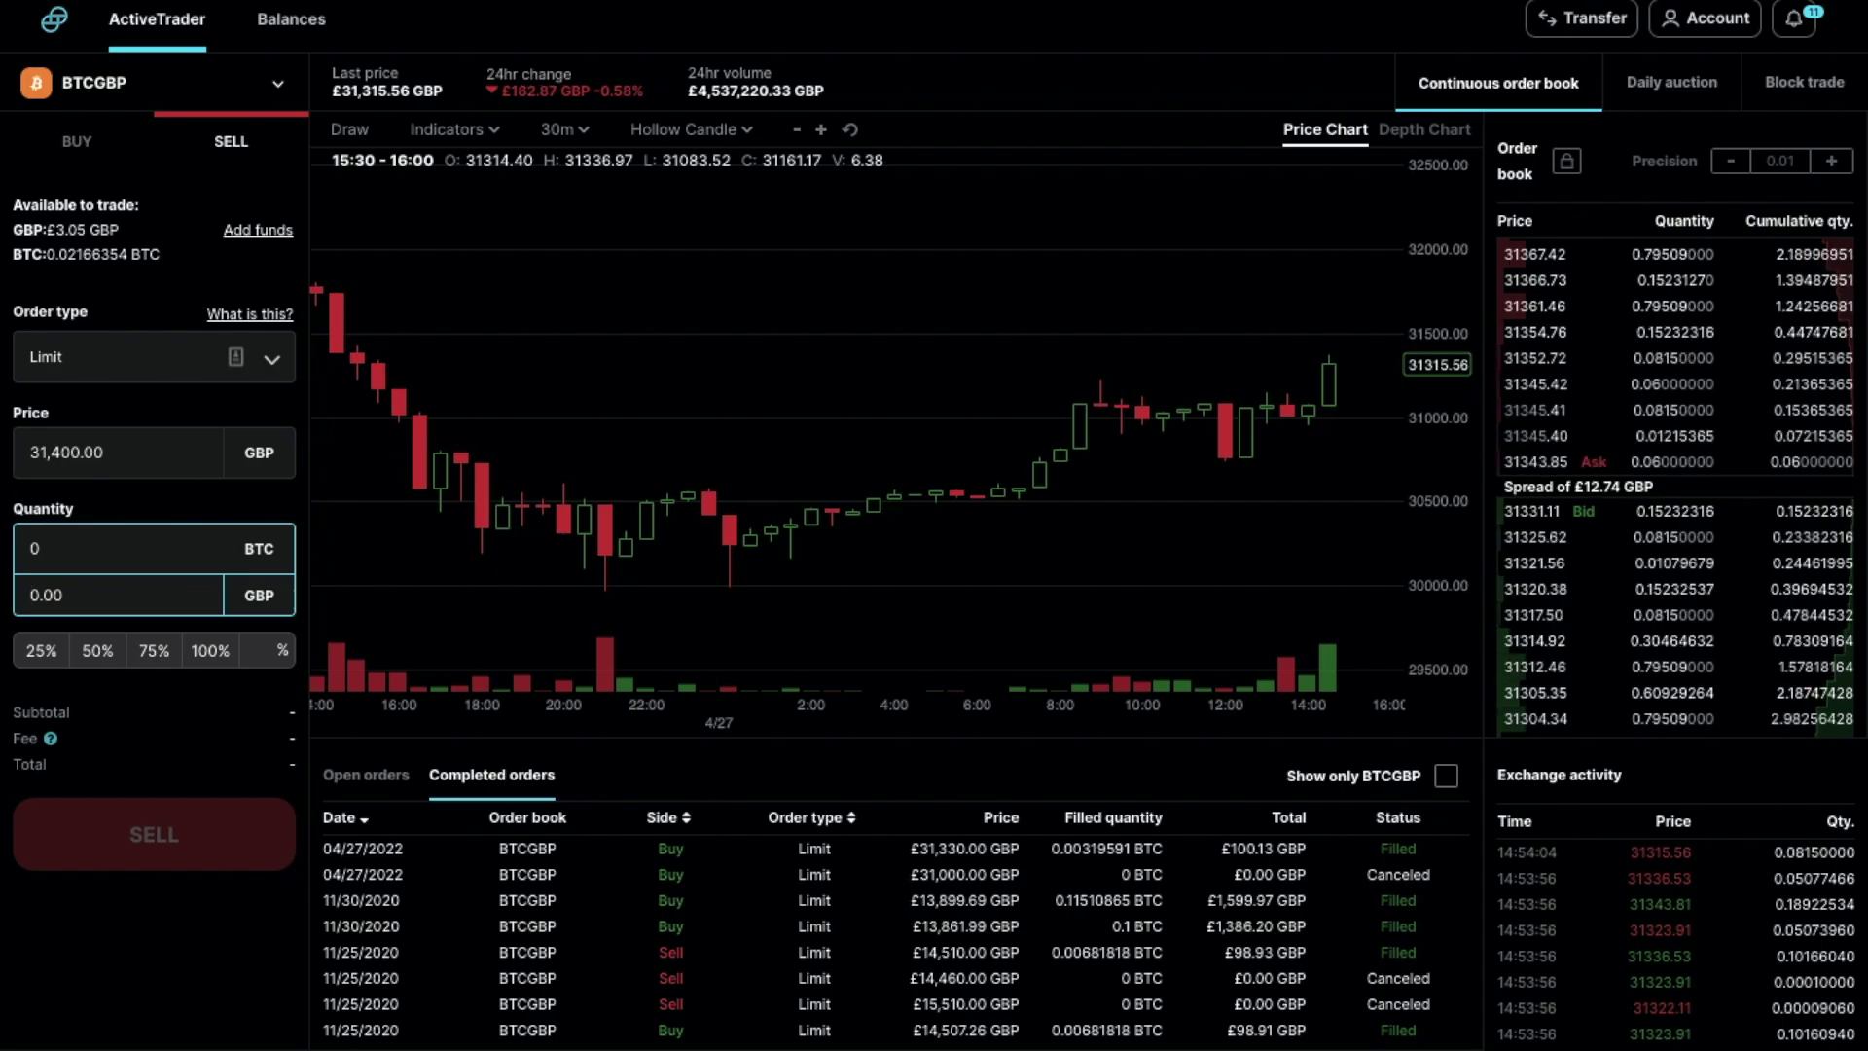
pyautogui.write('100')
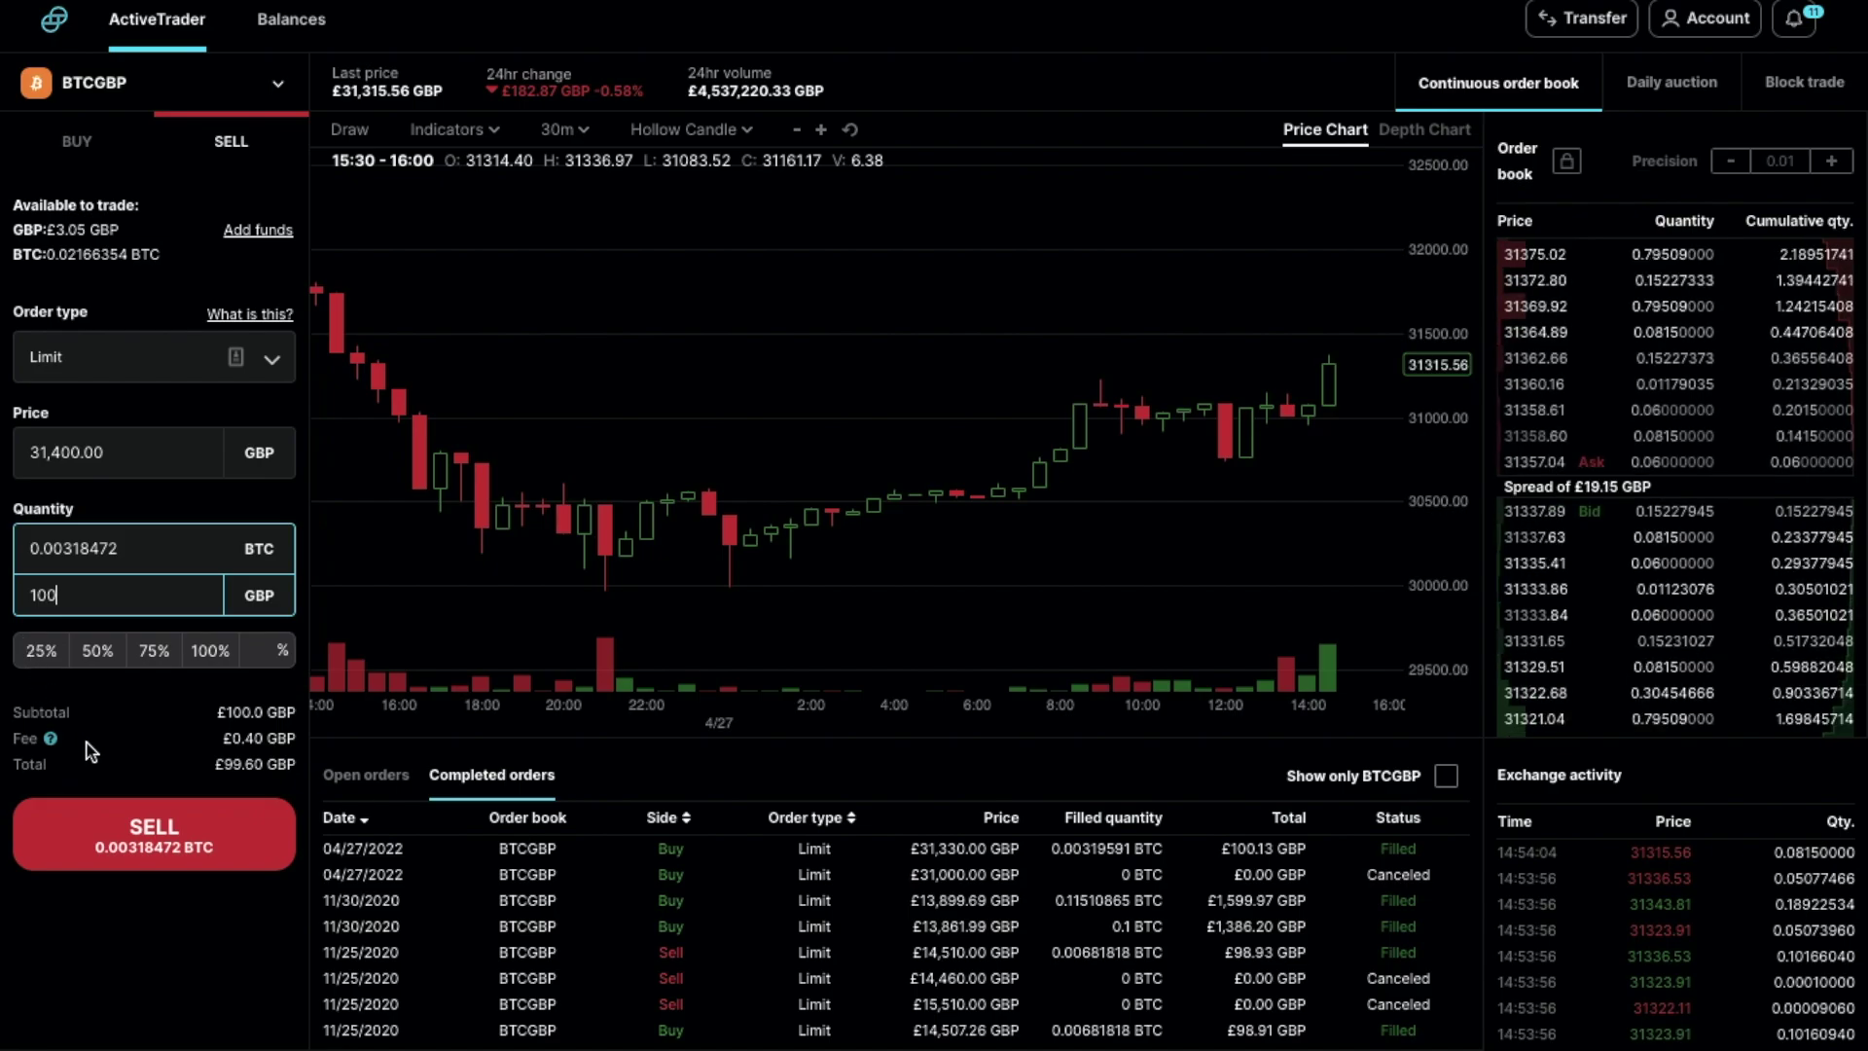
pyautogui.click(97, 827)
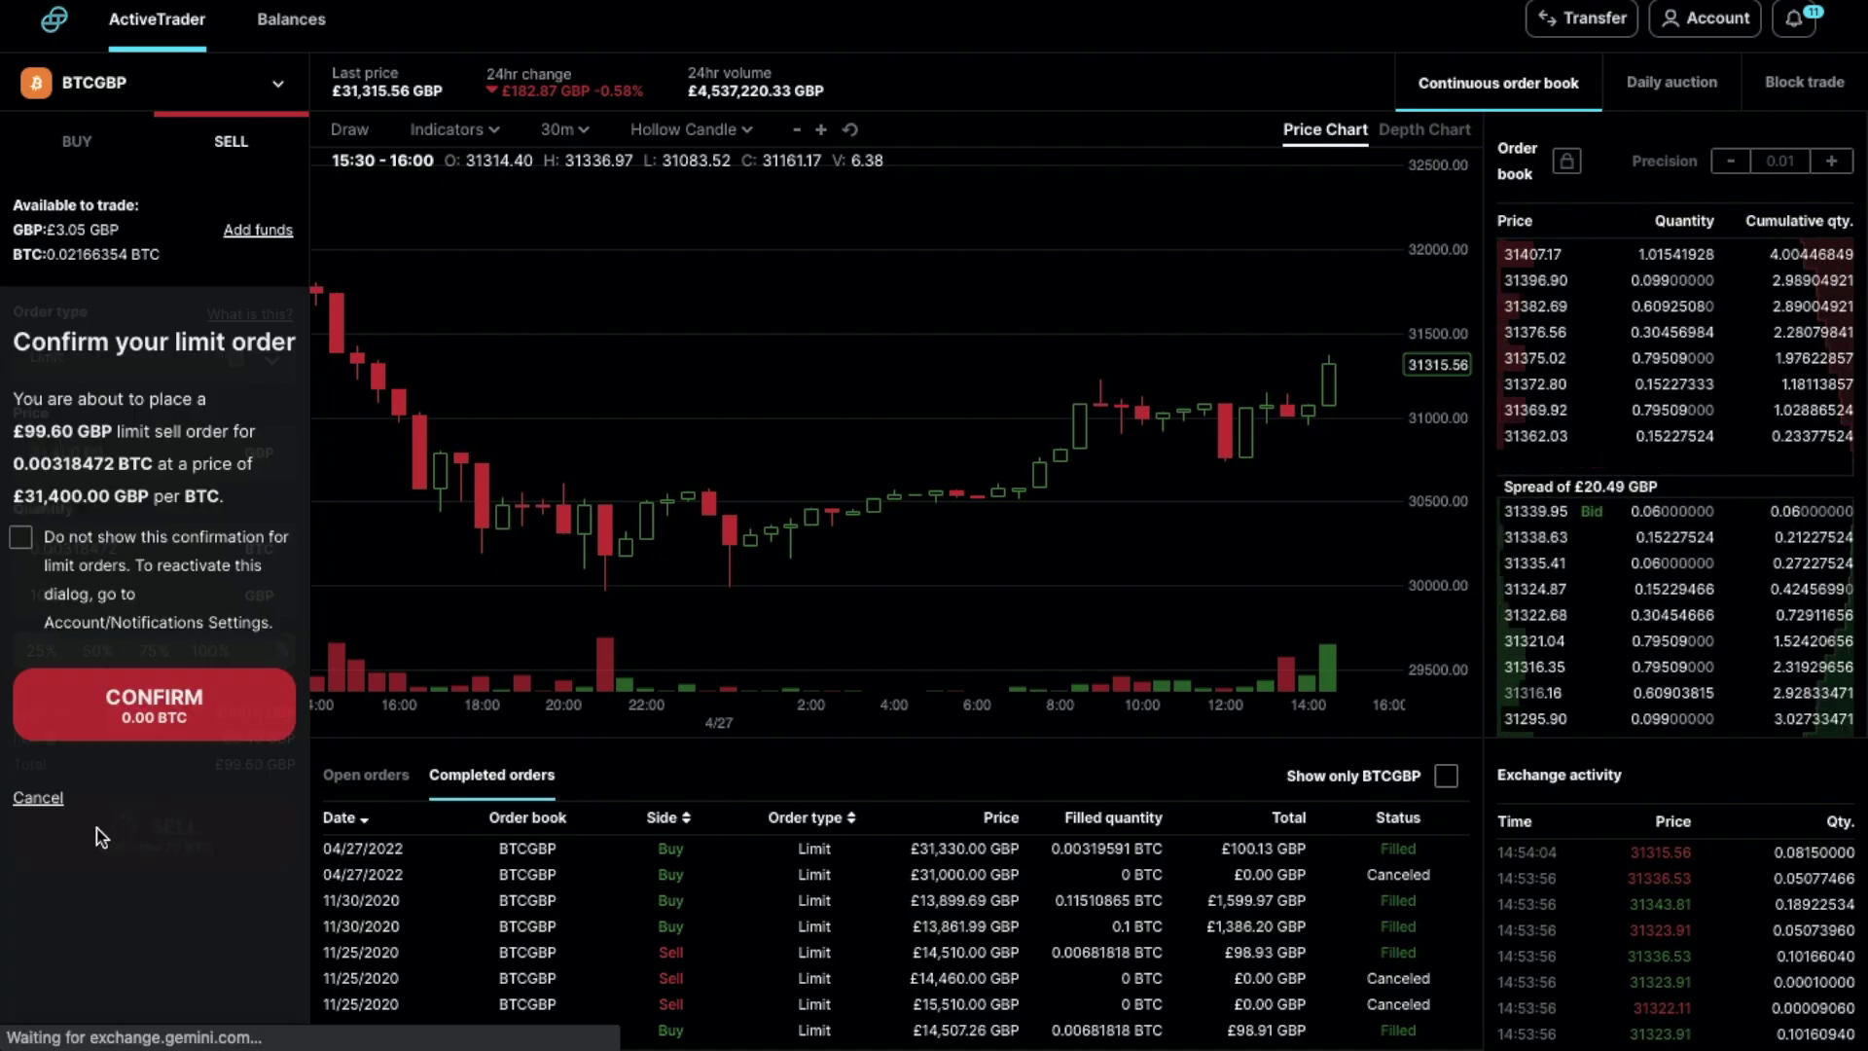
pyautogui.click(178, 692)
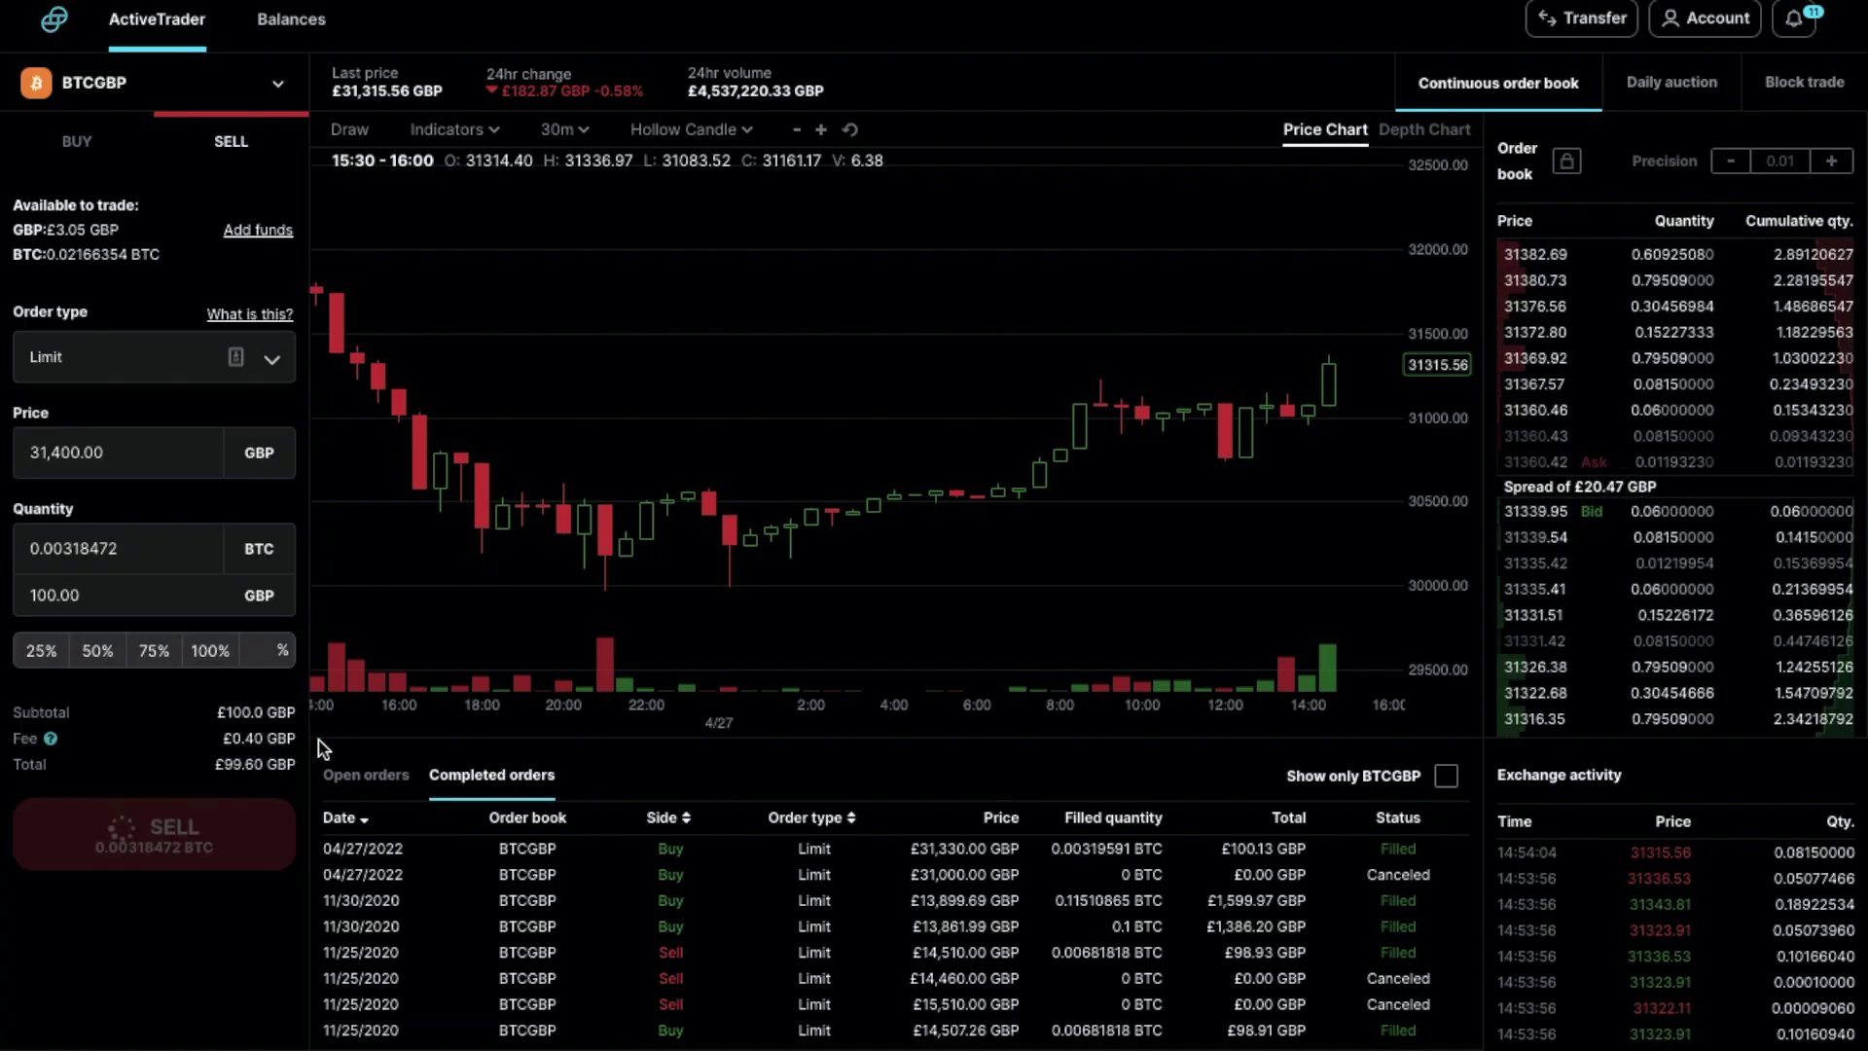
pyautogui.click(356, 790)
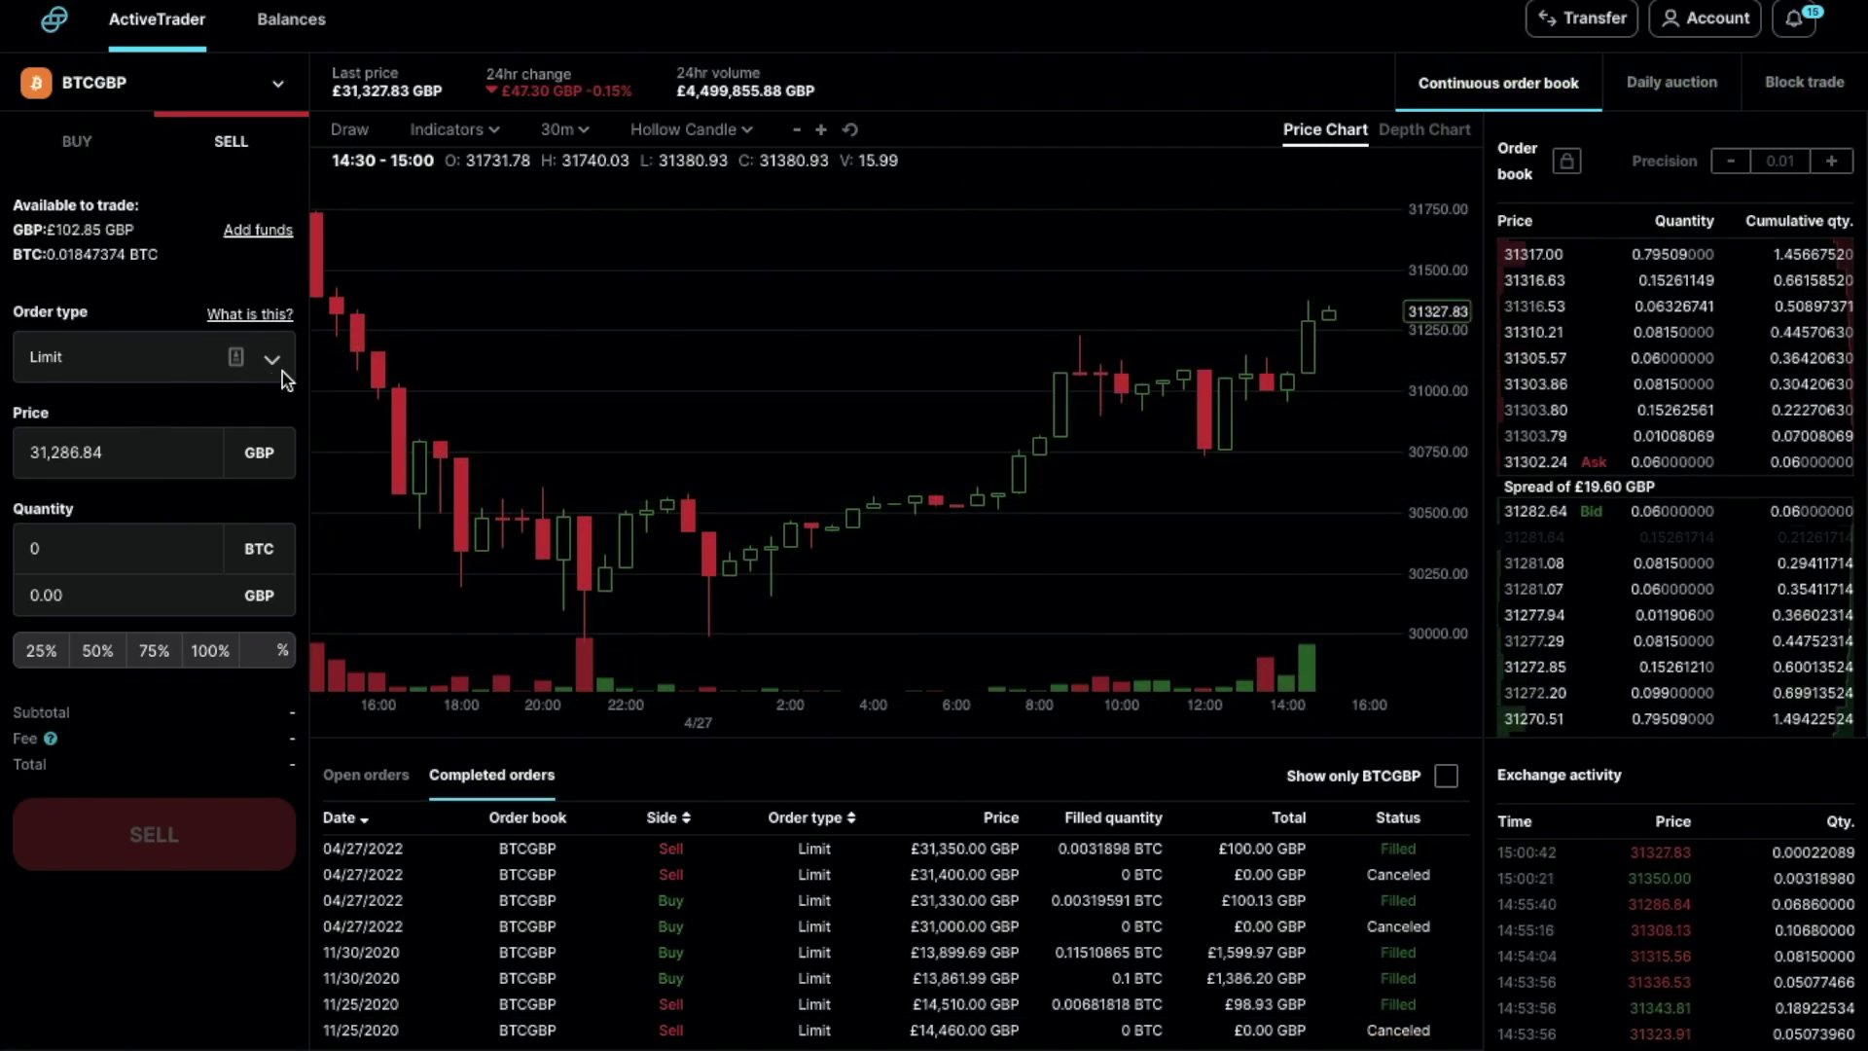
# Look over the order types available for the sell order, keeping Limit selected
pyautogui.click(277, 370)
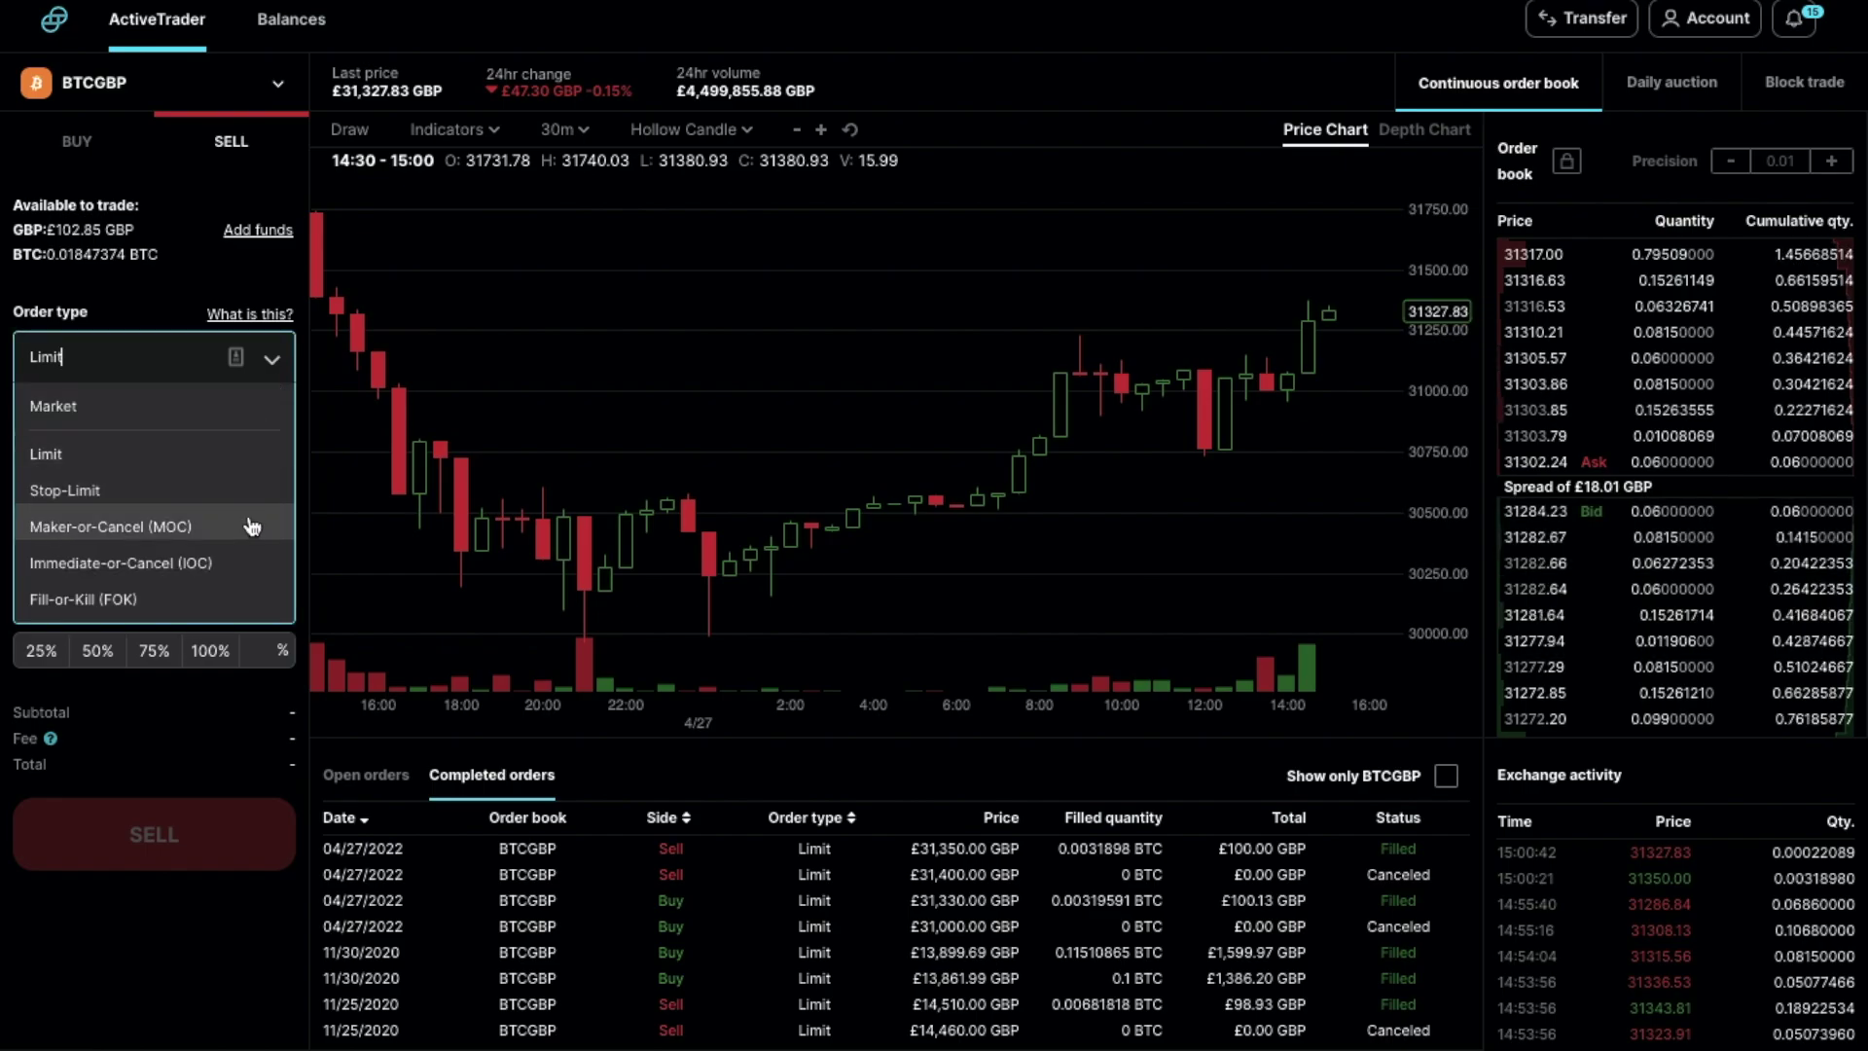
pyautogui.click(265, 362)
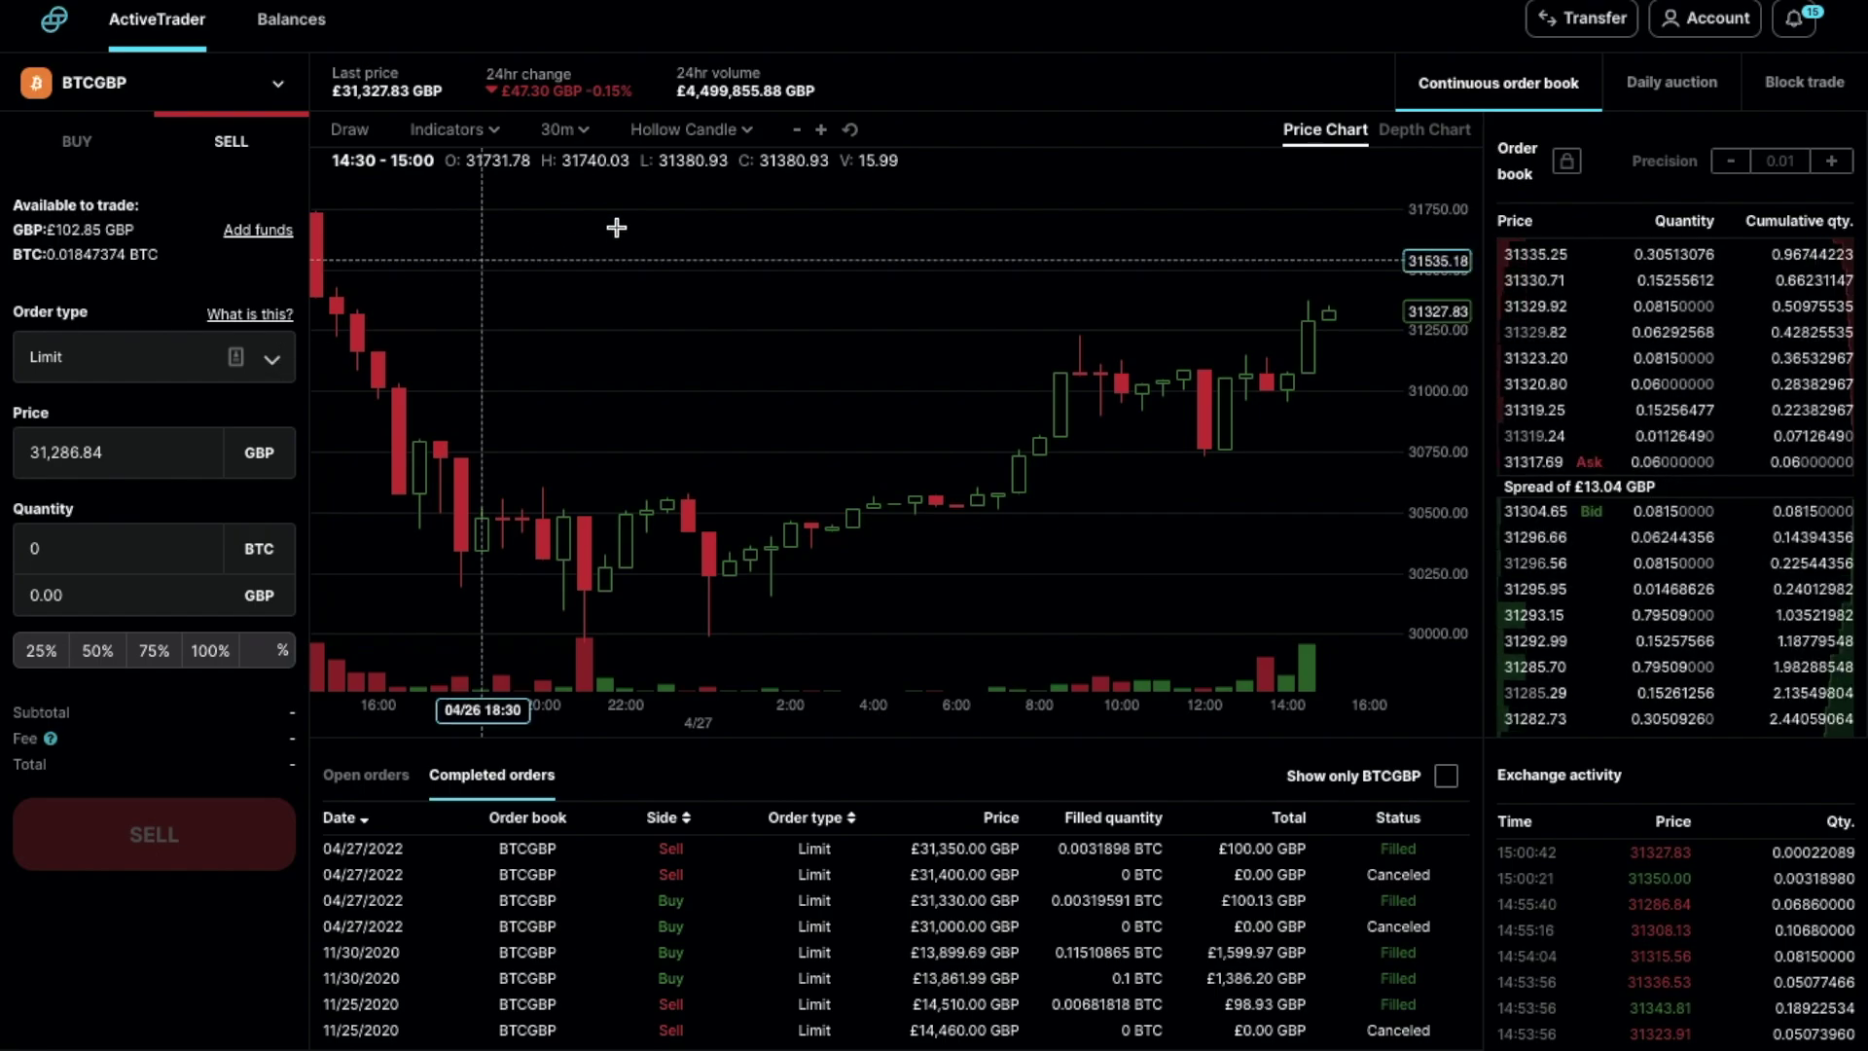
# Return to the basic interface and start a withdrawal from Gemini with BTC (Bitcoin Network) as the currency
pyautogui.click(1718, 20)
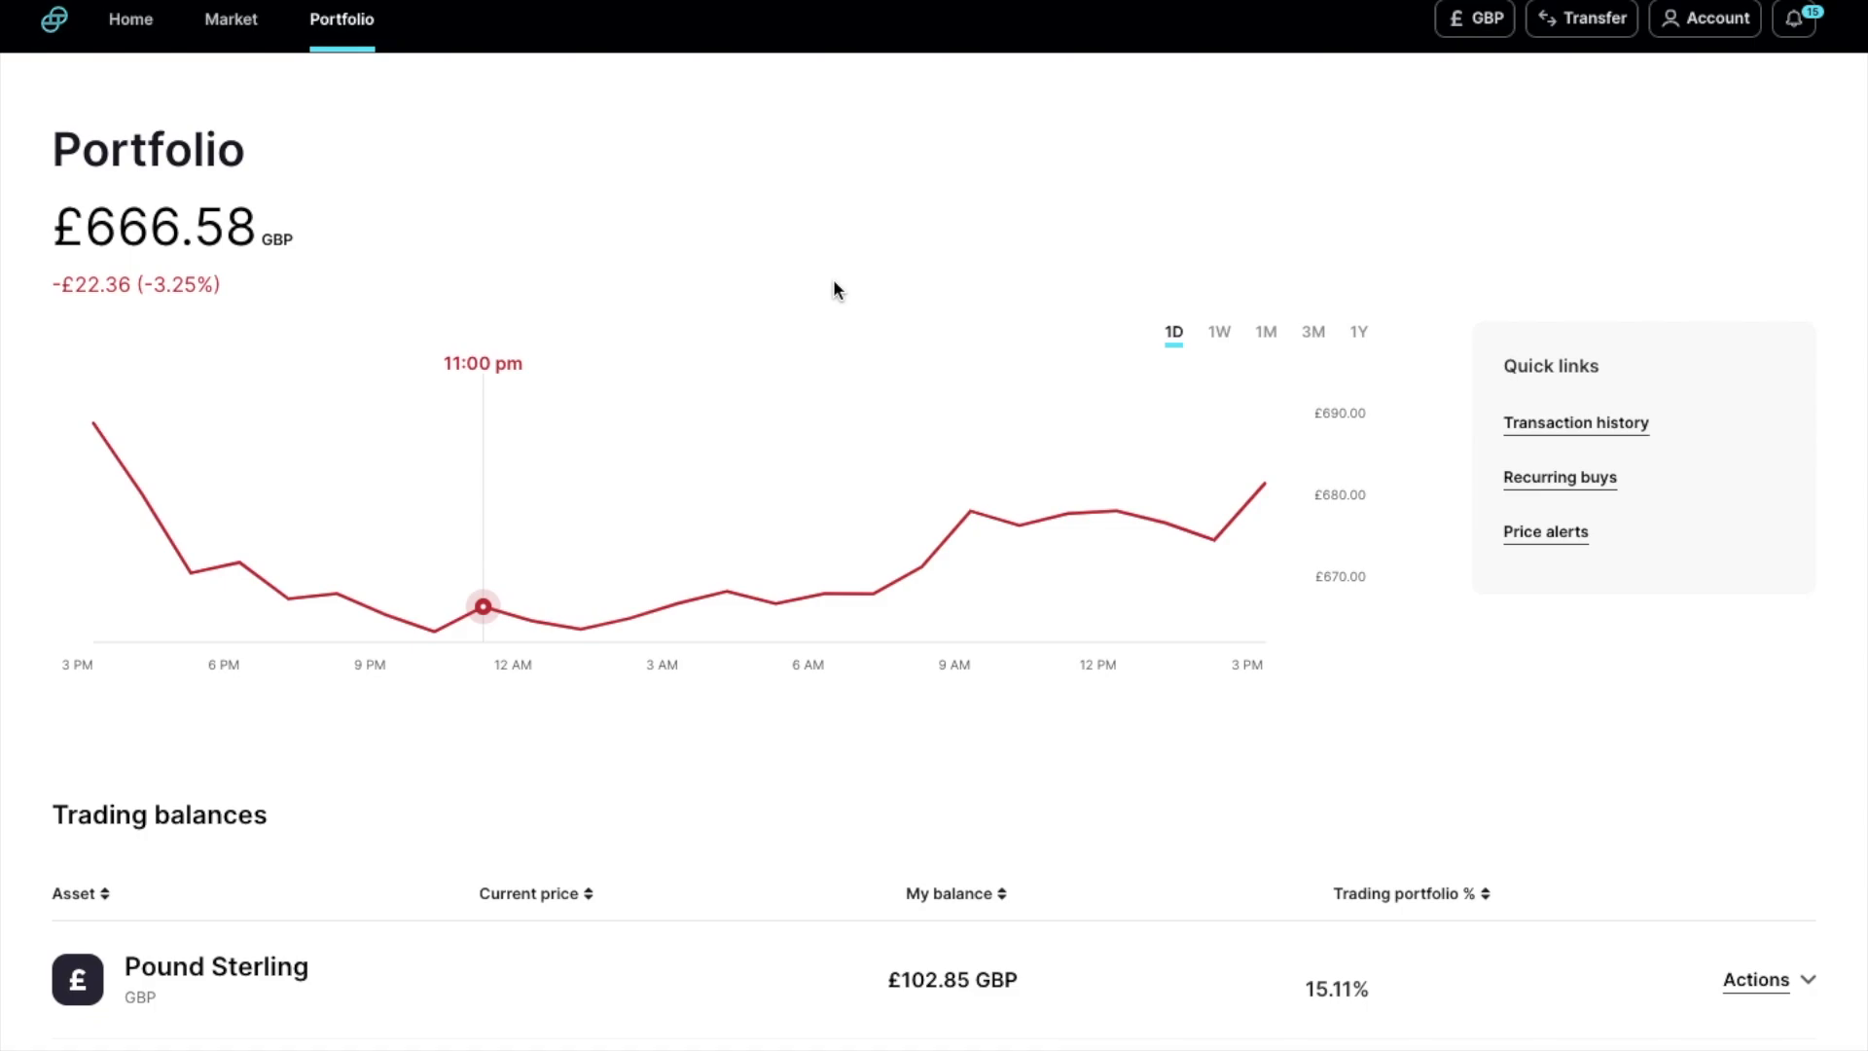
pyautogui.click(1592, 27)
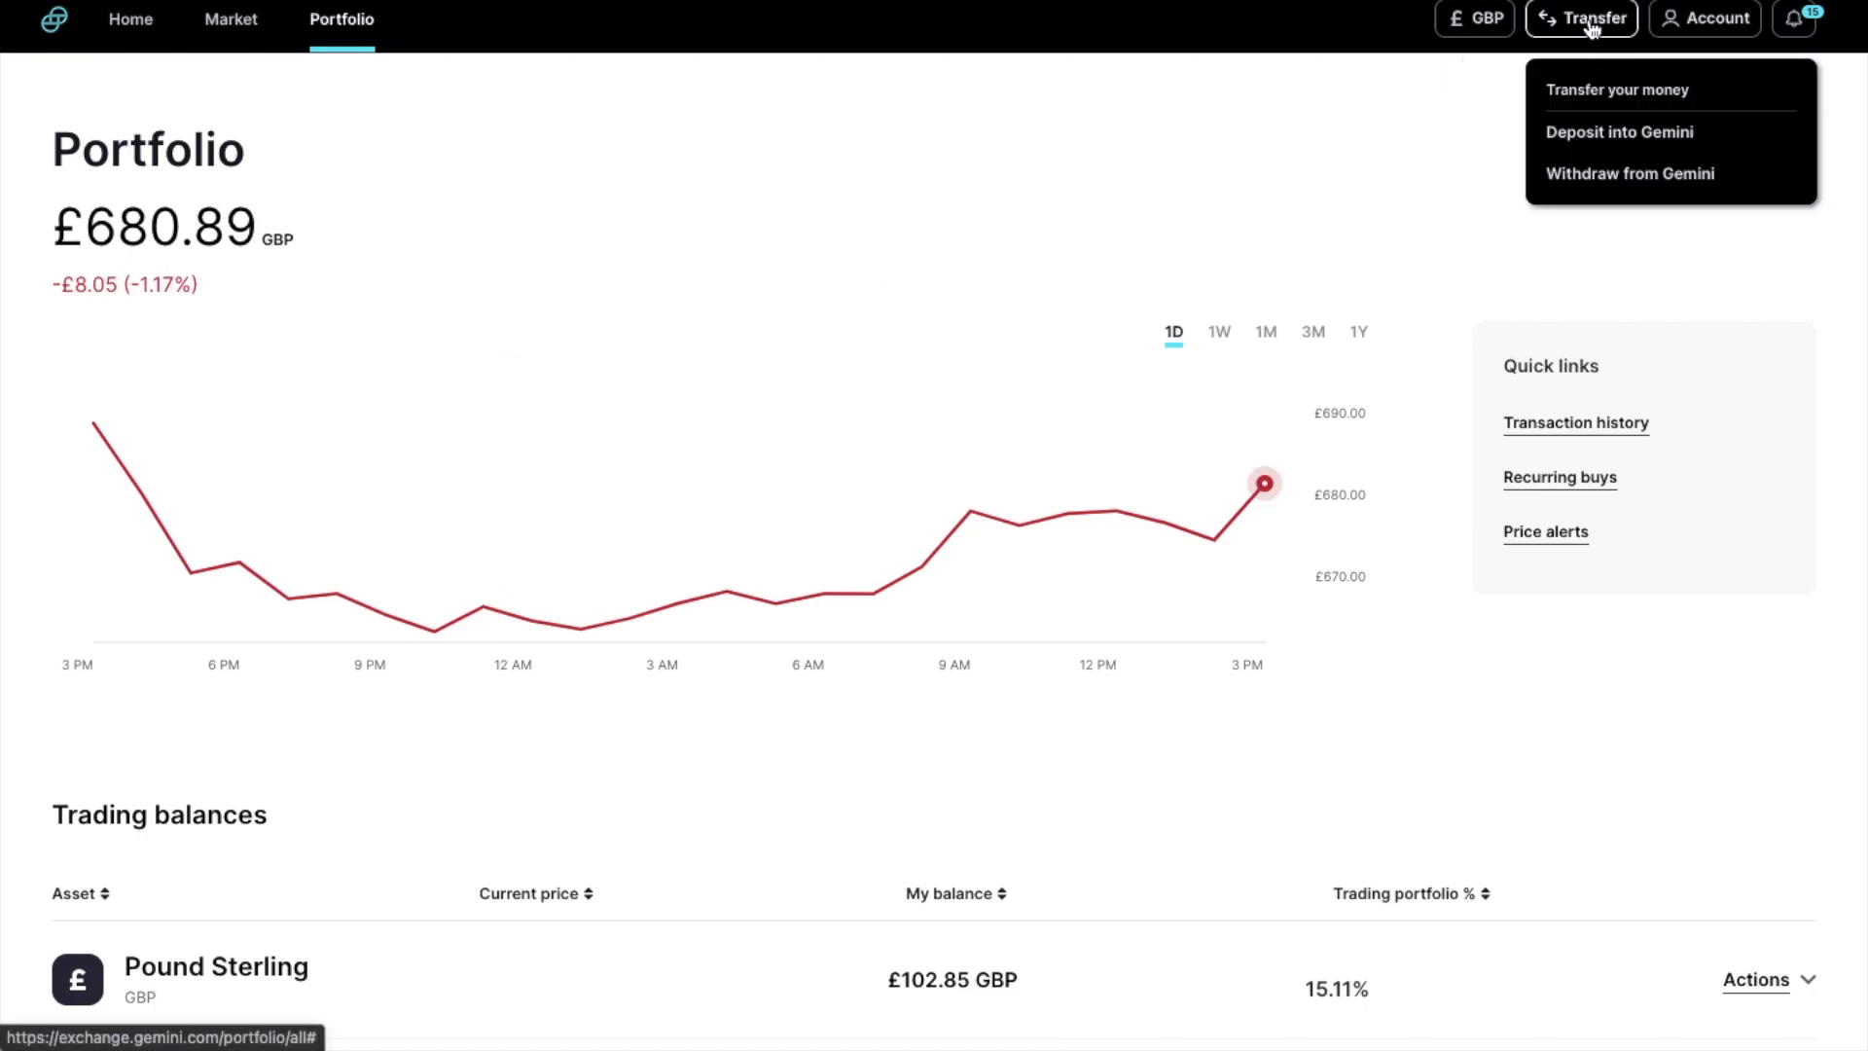
pyautogui.click(1596, 177)
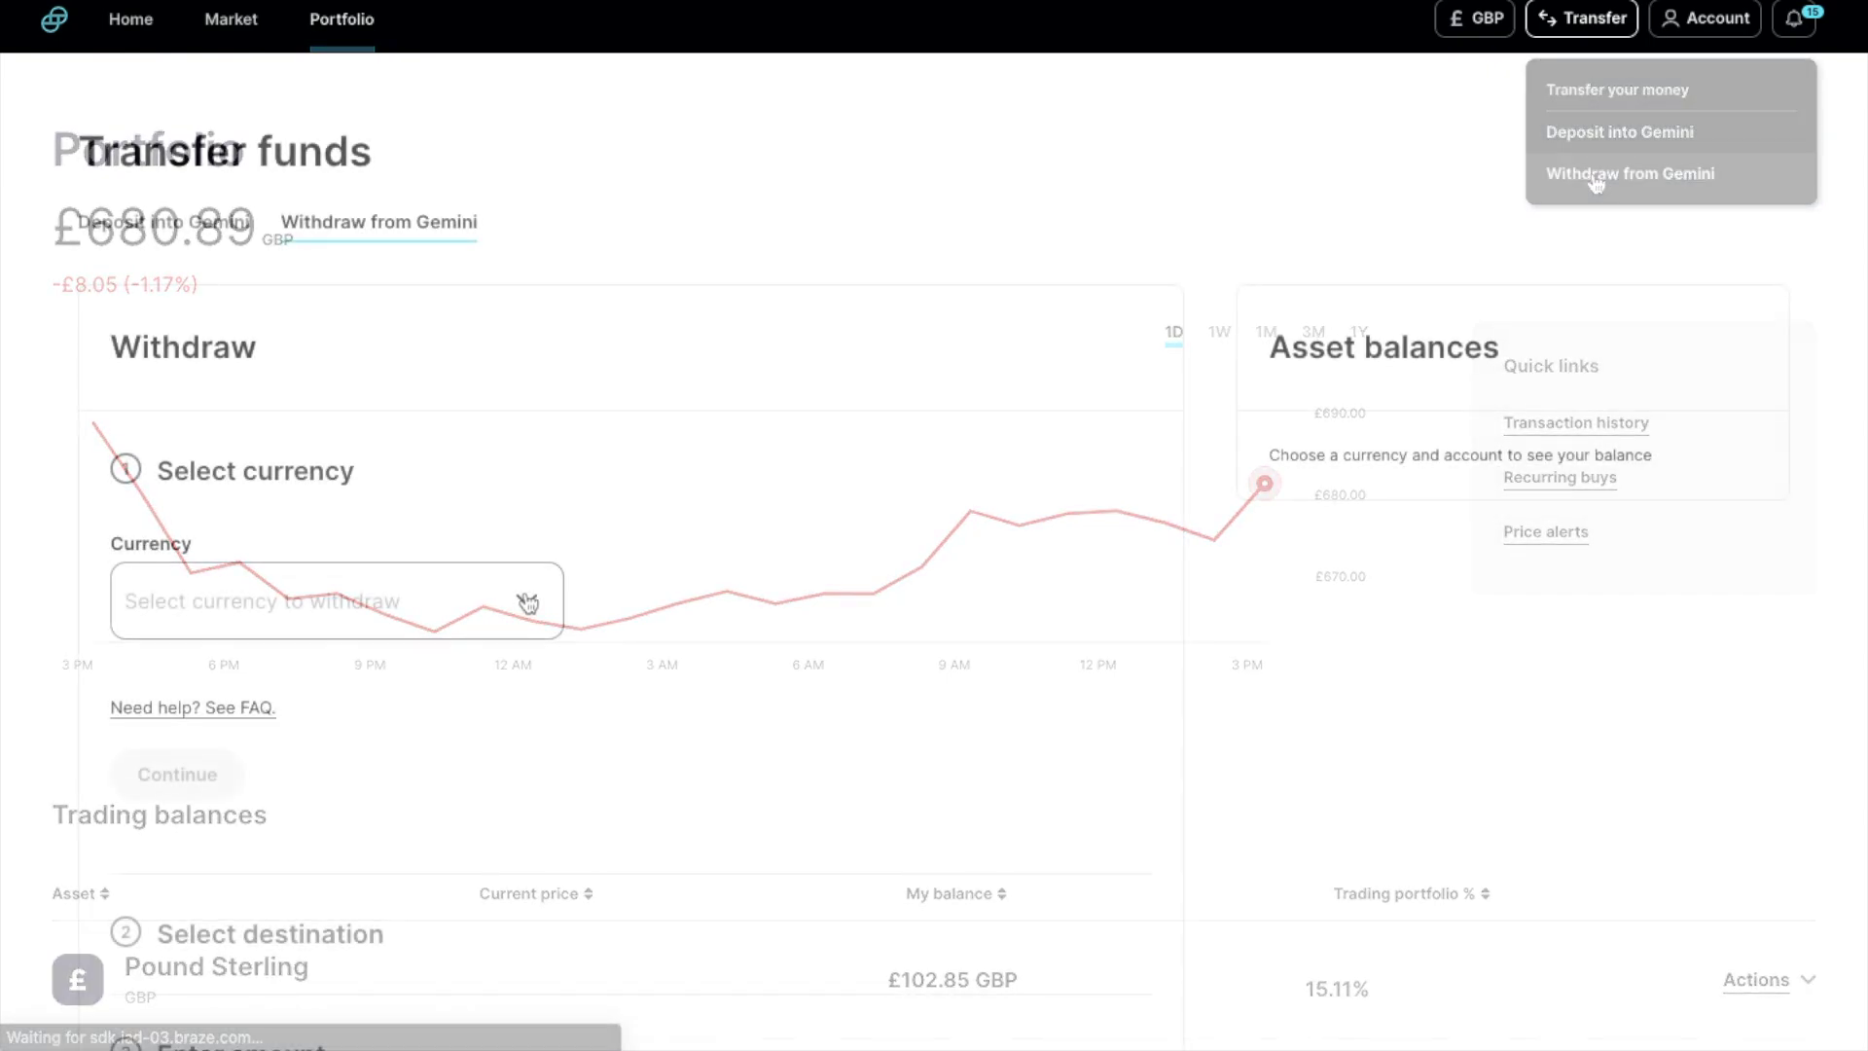
pyautogui.click(526, 603)
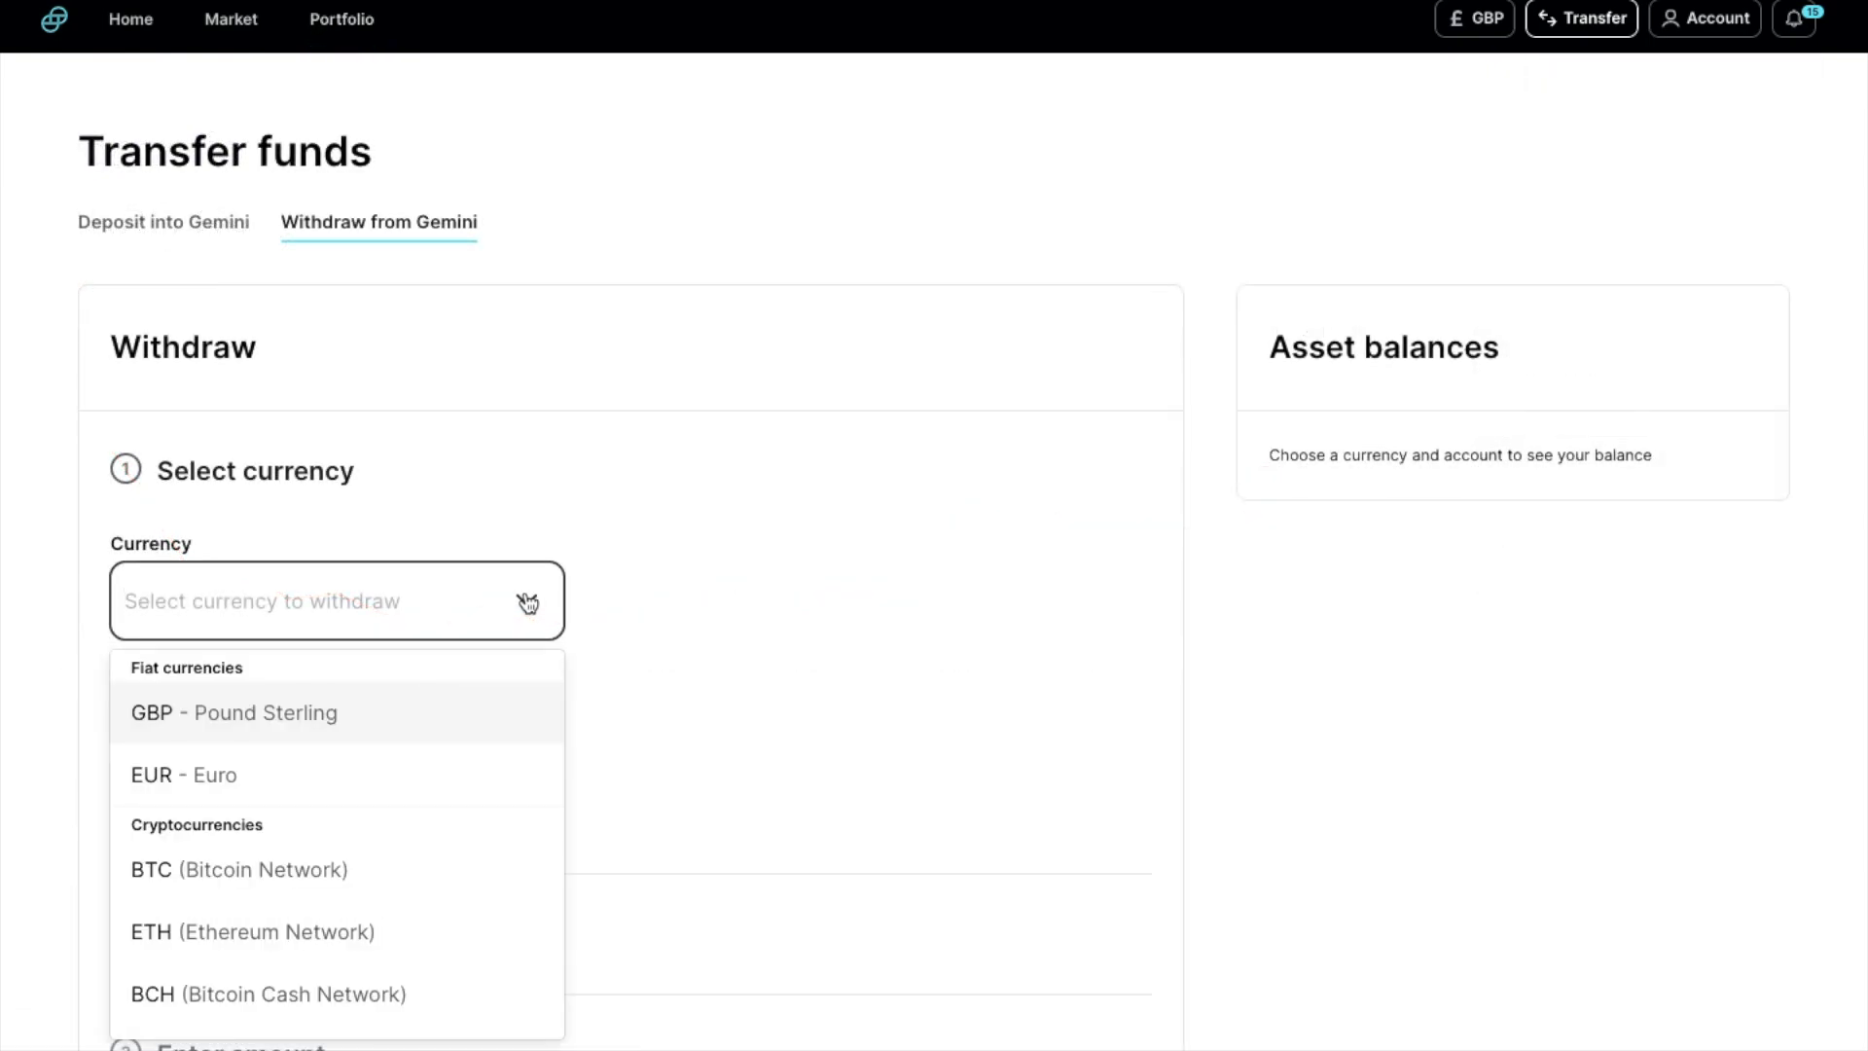
pyautogui.click(446, 873)
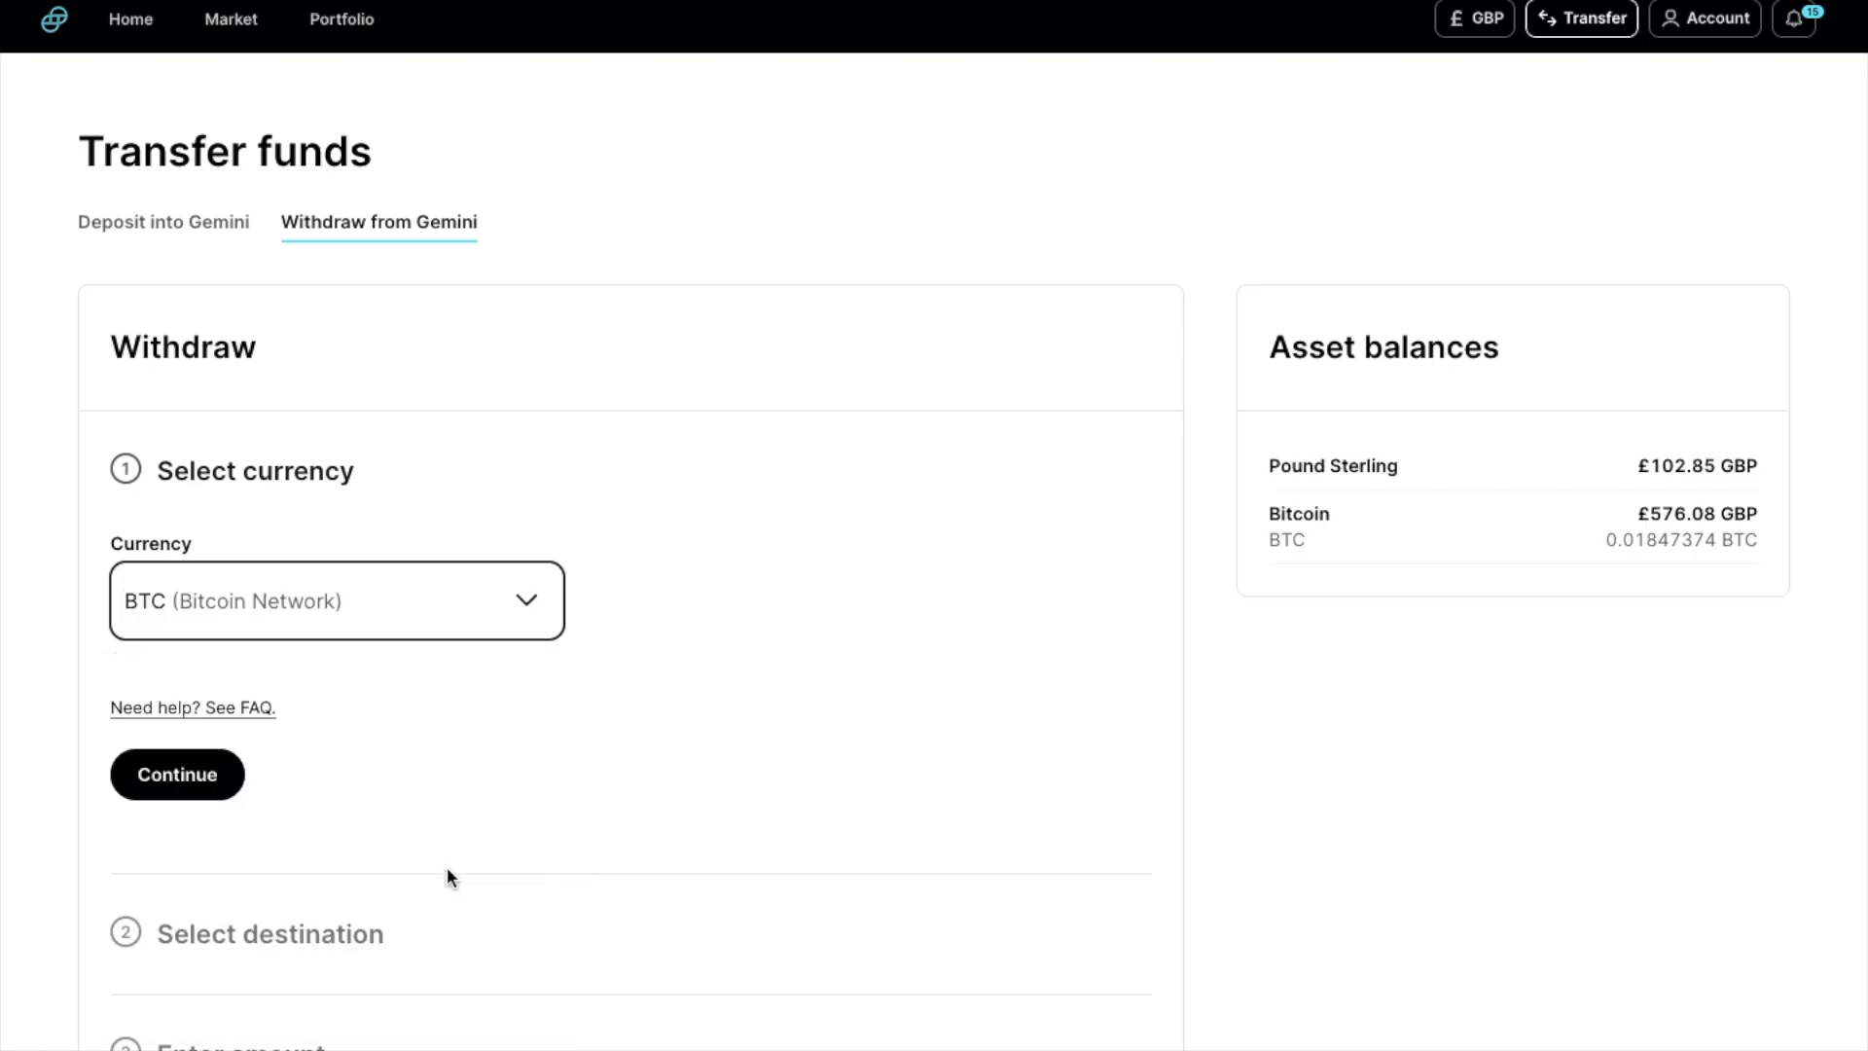
pyautogui.scroll(-2, 448, 876)
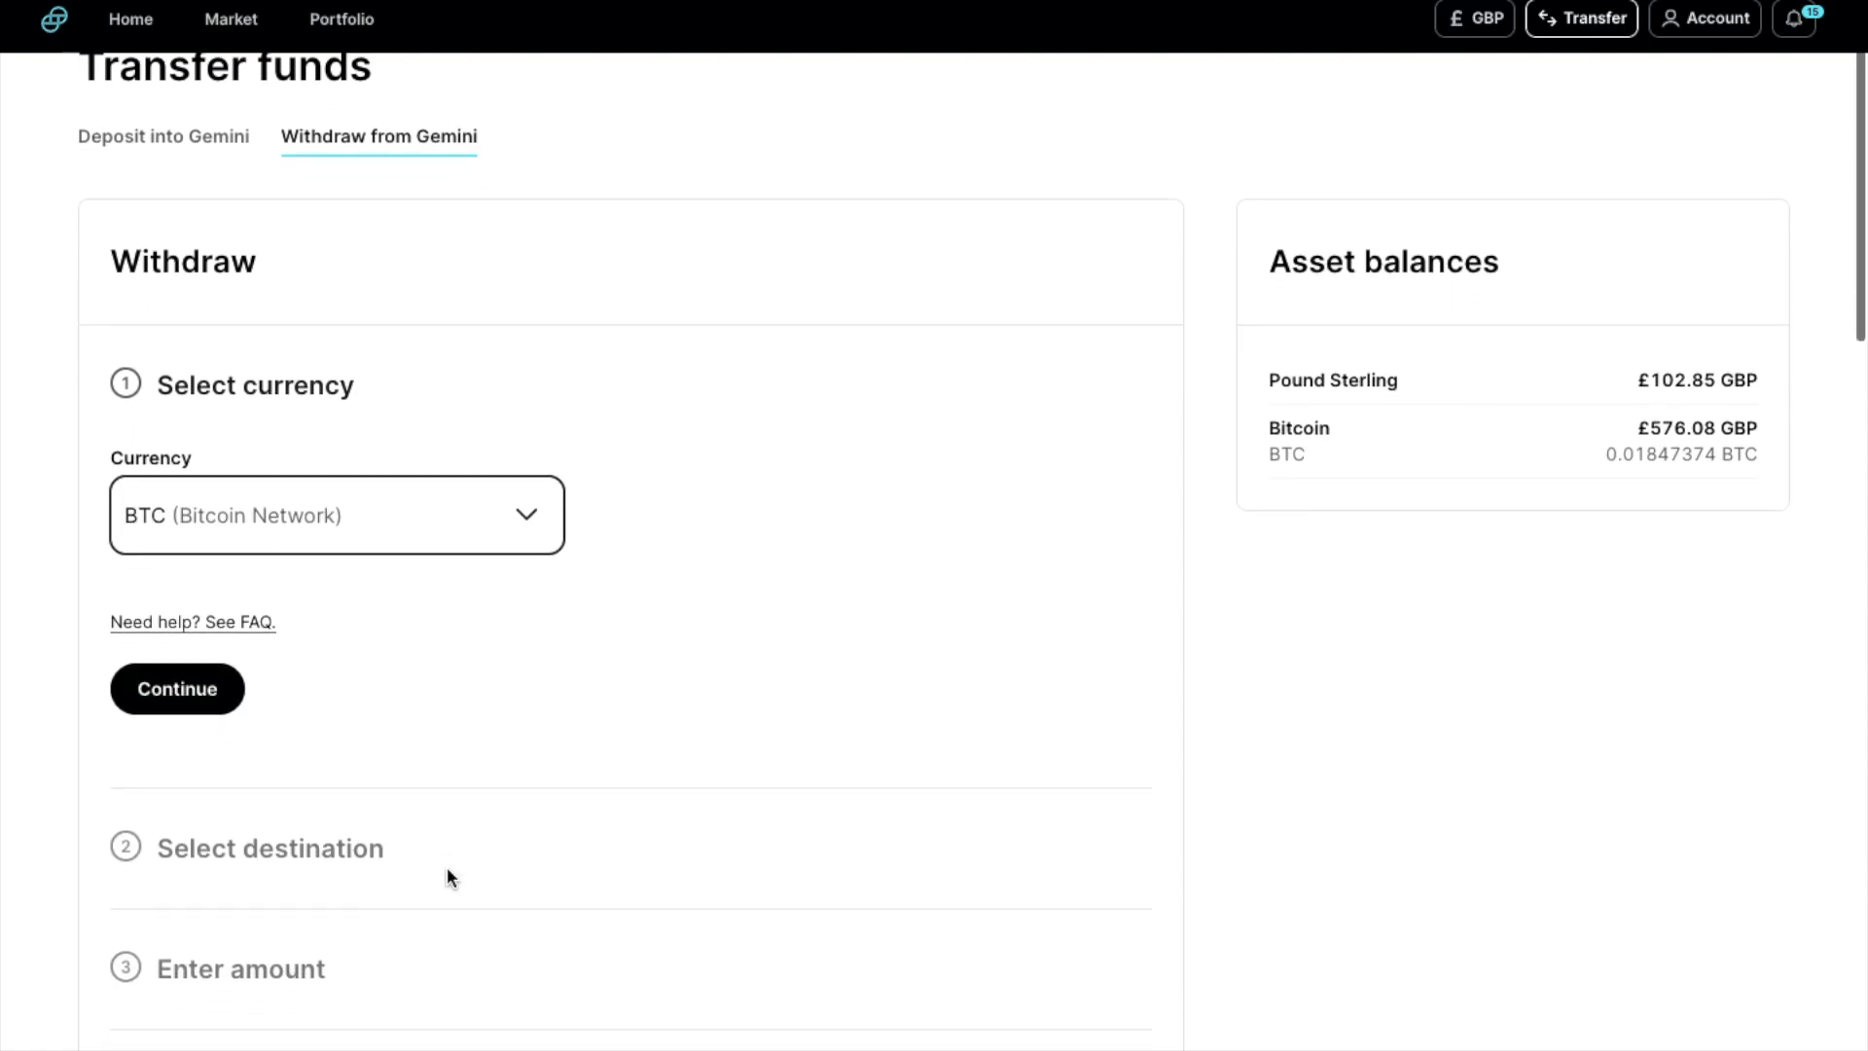
pyautogui.click(199, 646)
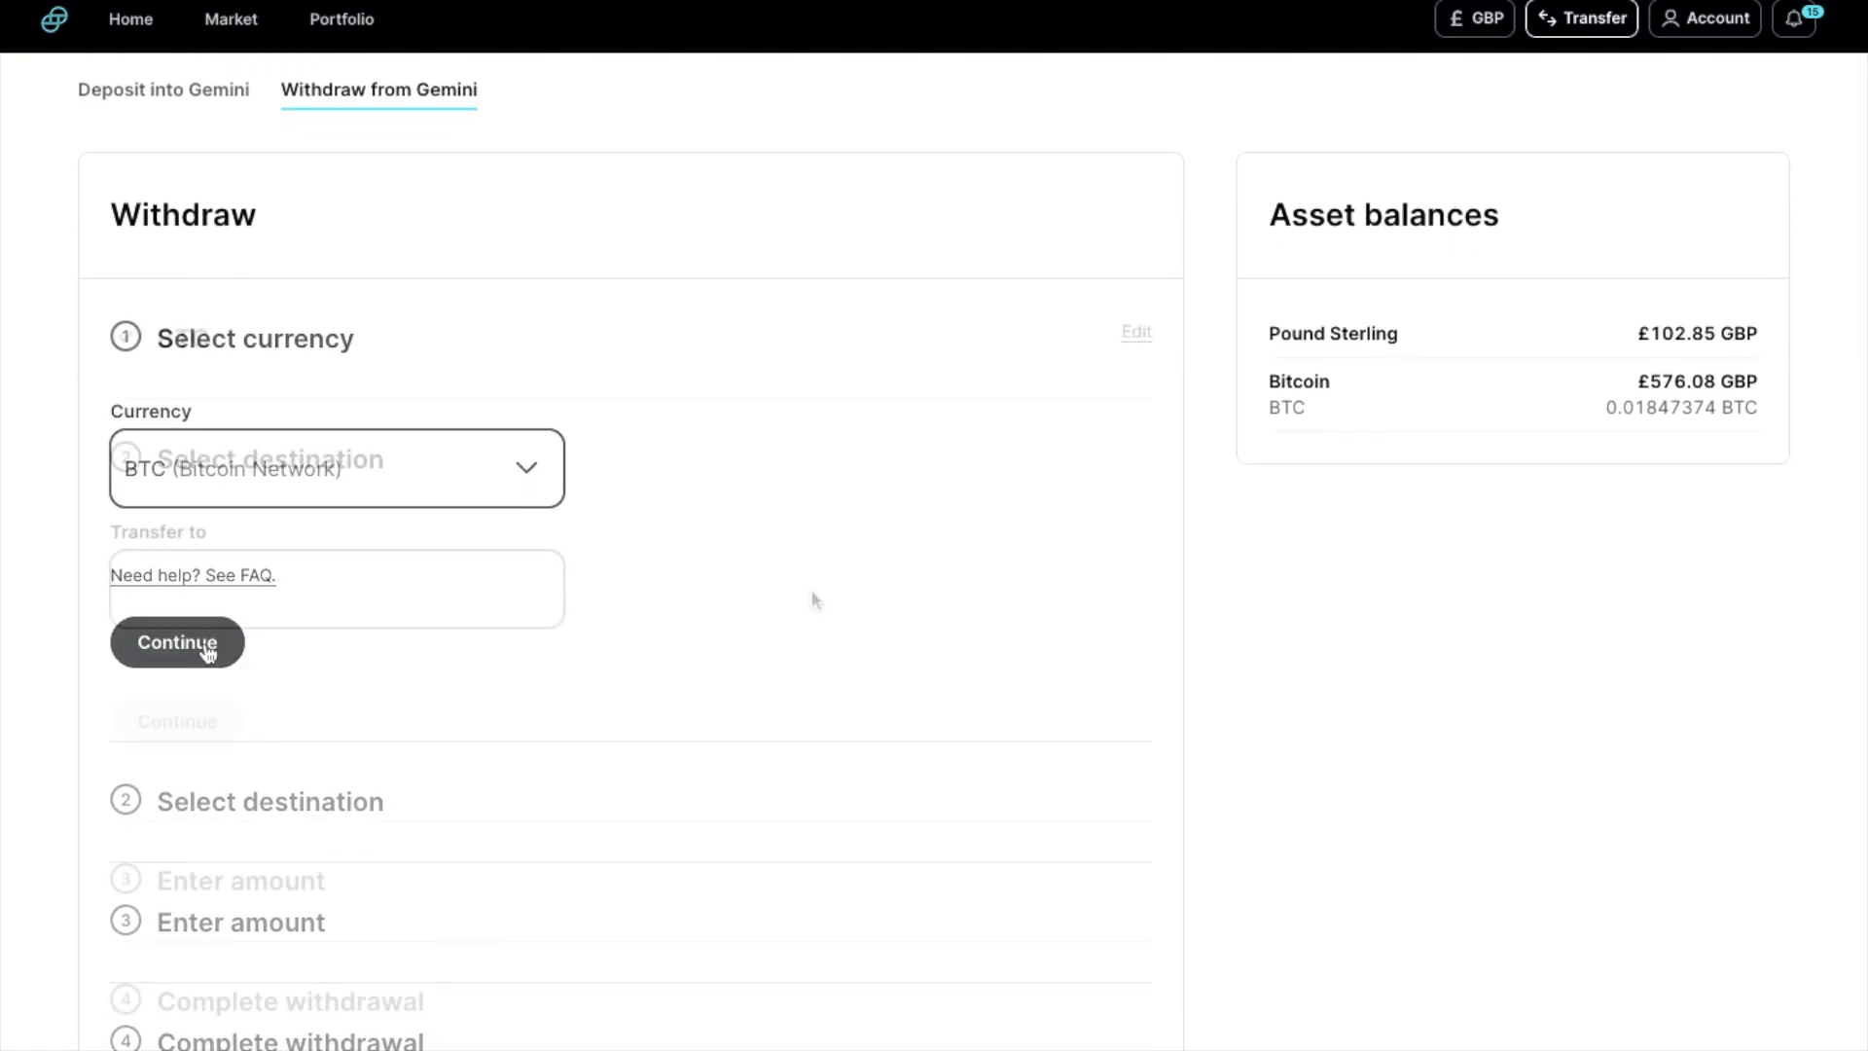
# Paste the external wallet address as the destination of the BTC withdrawal and continue with it
pyautogui.click(815, 599)
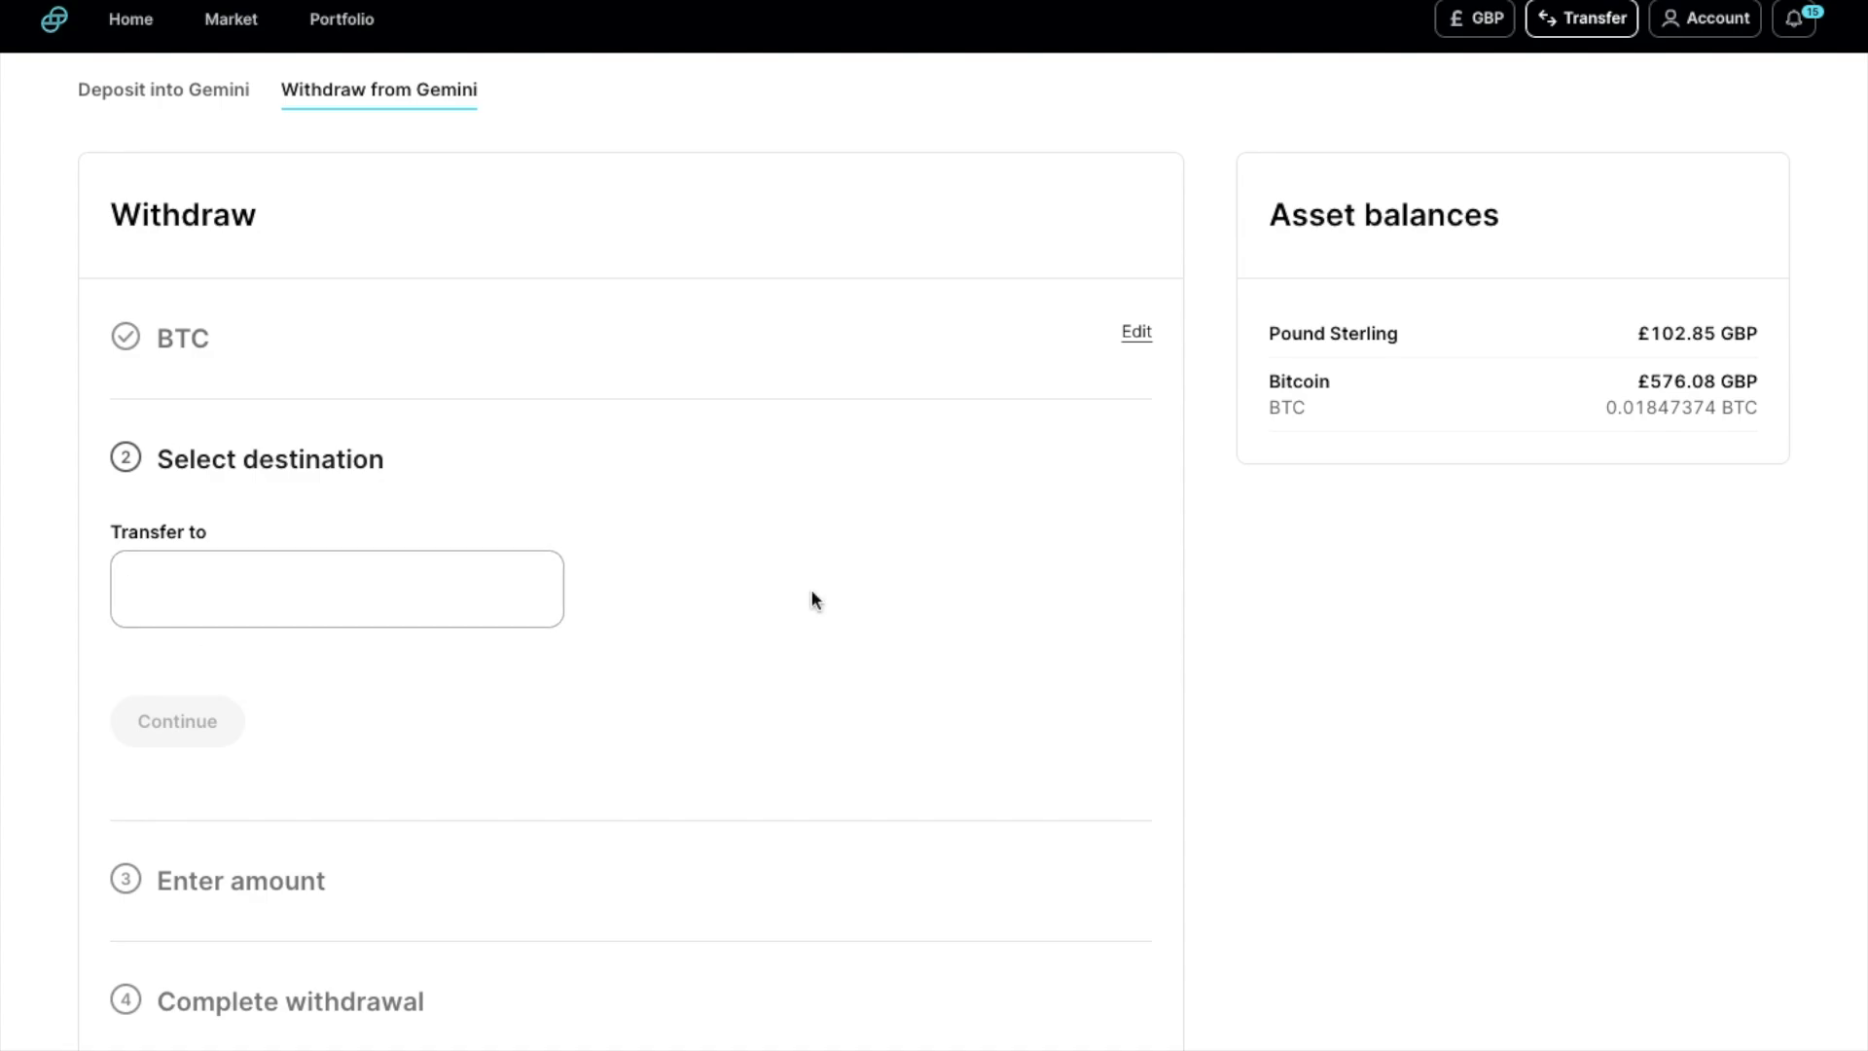
pyautogui.click(421, 608)
pyautogui.hotkey('ctrl', 'v')
pyautogui.click(768, 679)
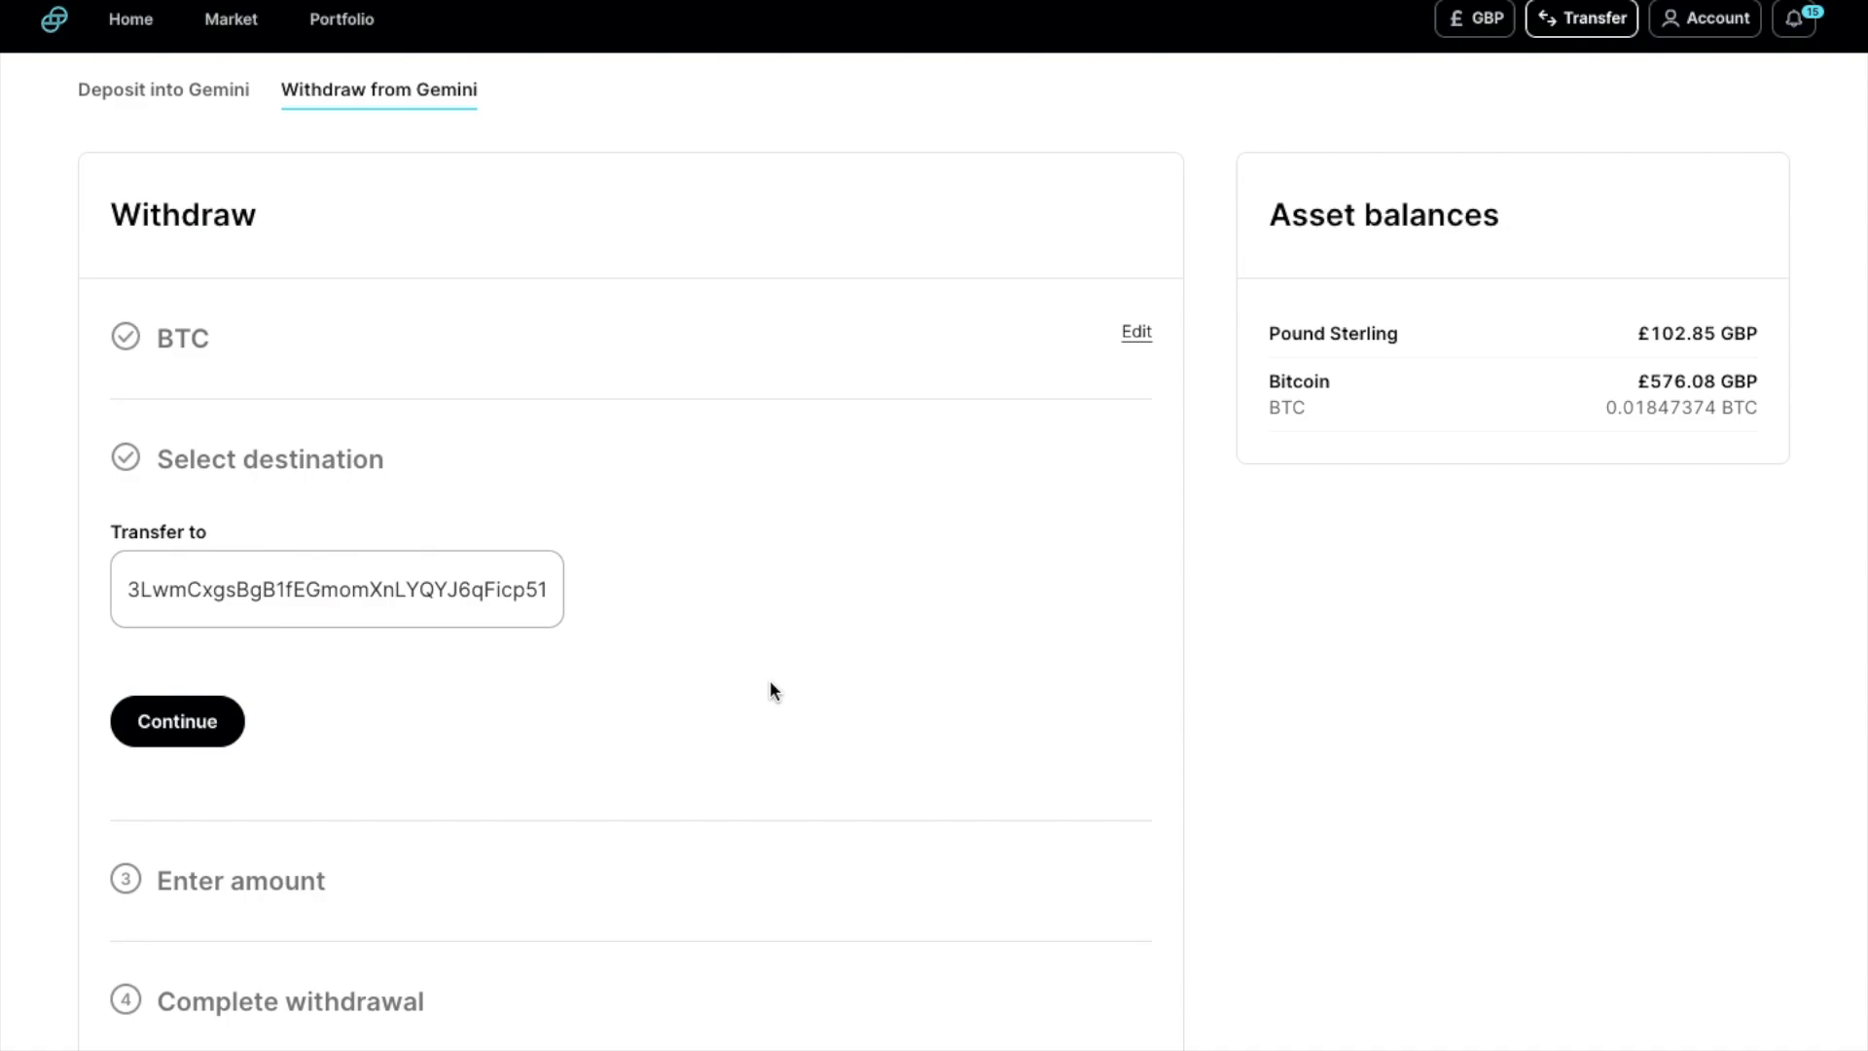
pyautogui.click(171, 739)
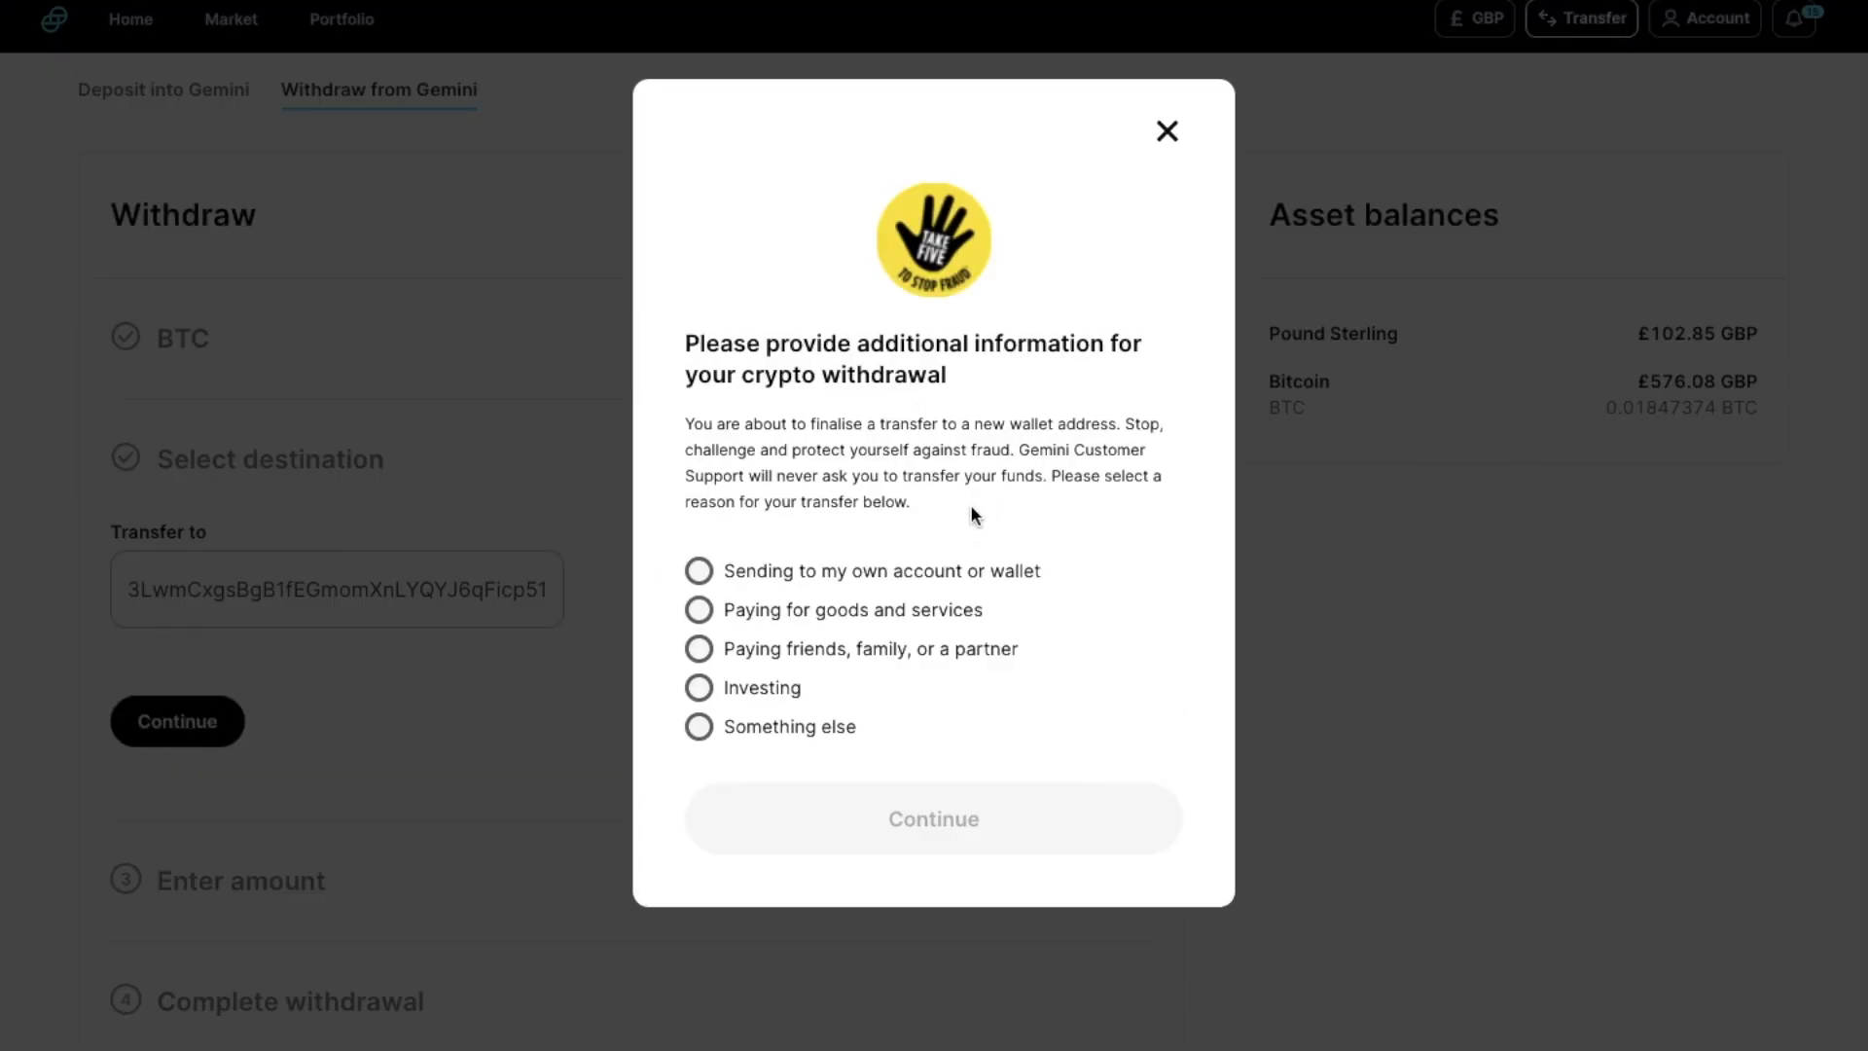
# Give "Sending to my own account or wallet" as the reason for the crypto transfer and continue
pyautogui.click(693, 574)
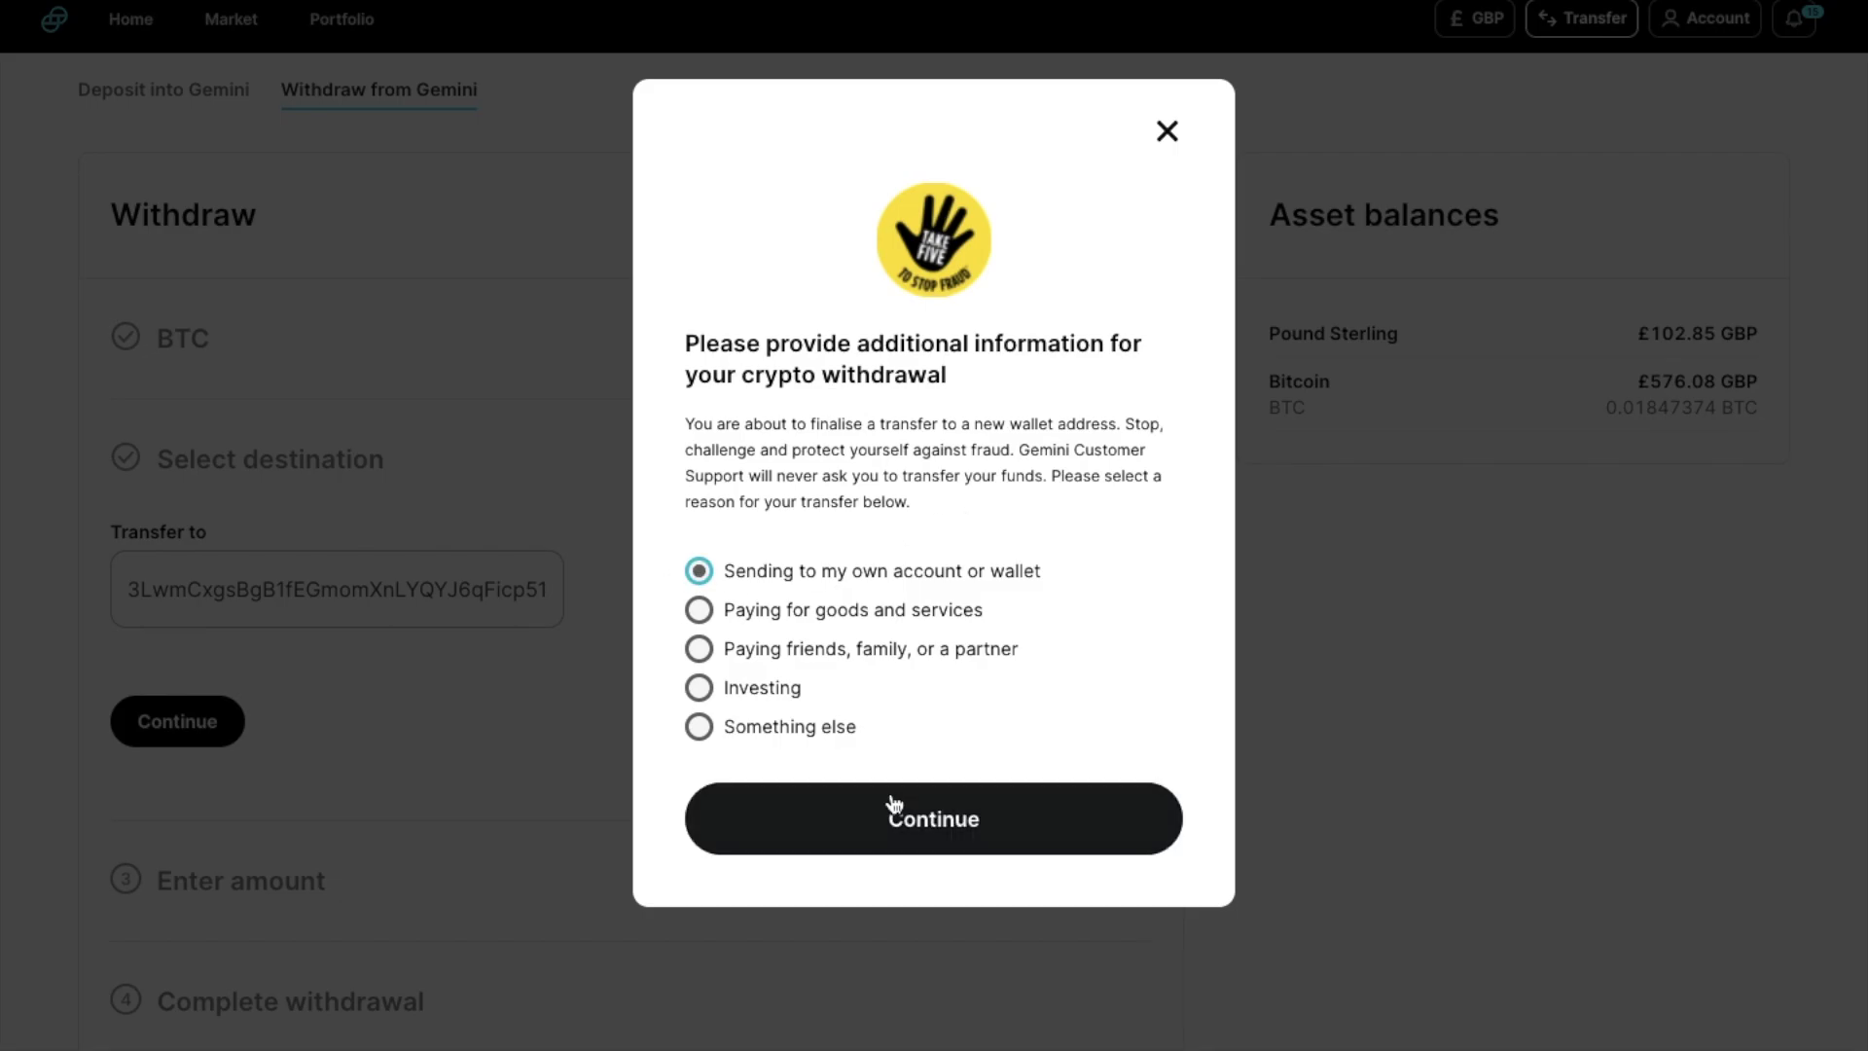
pyautogui.click(887, 802)
pyautogui.click(973, 744)
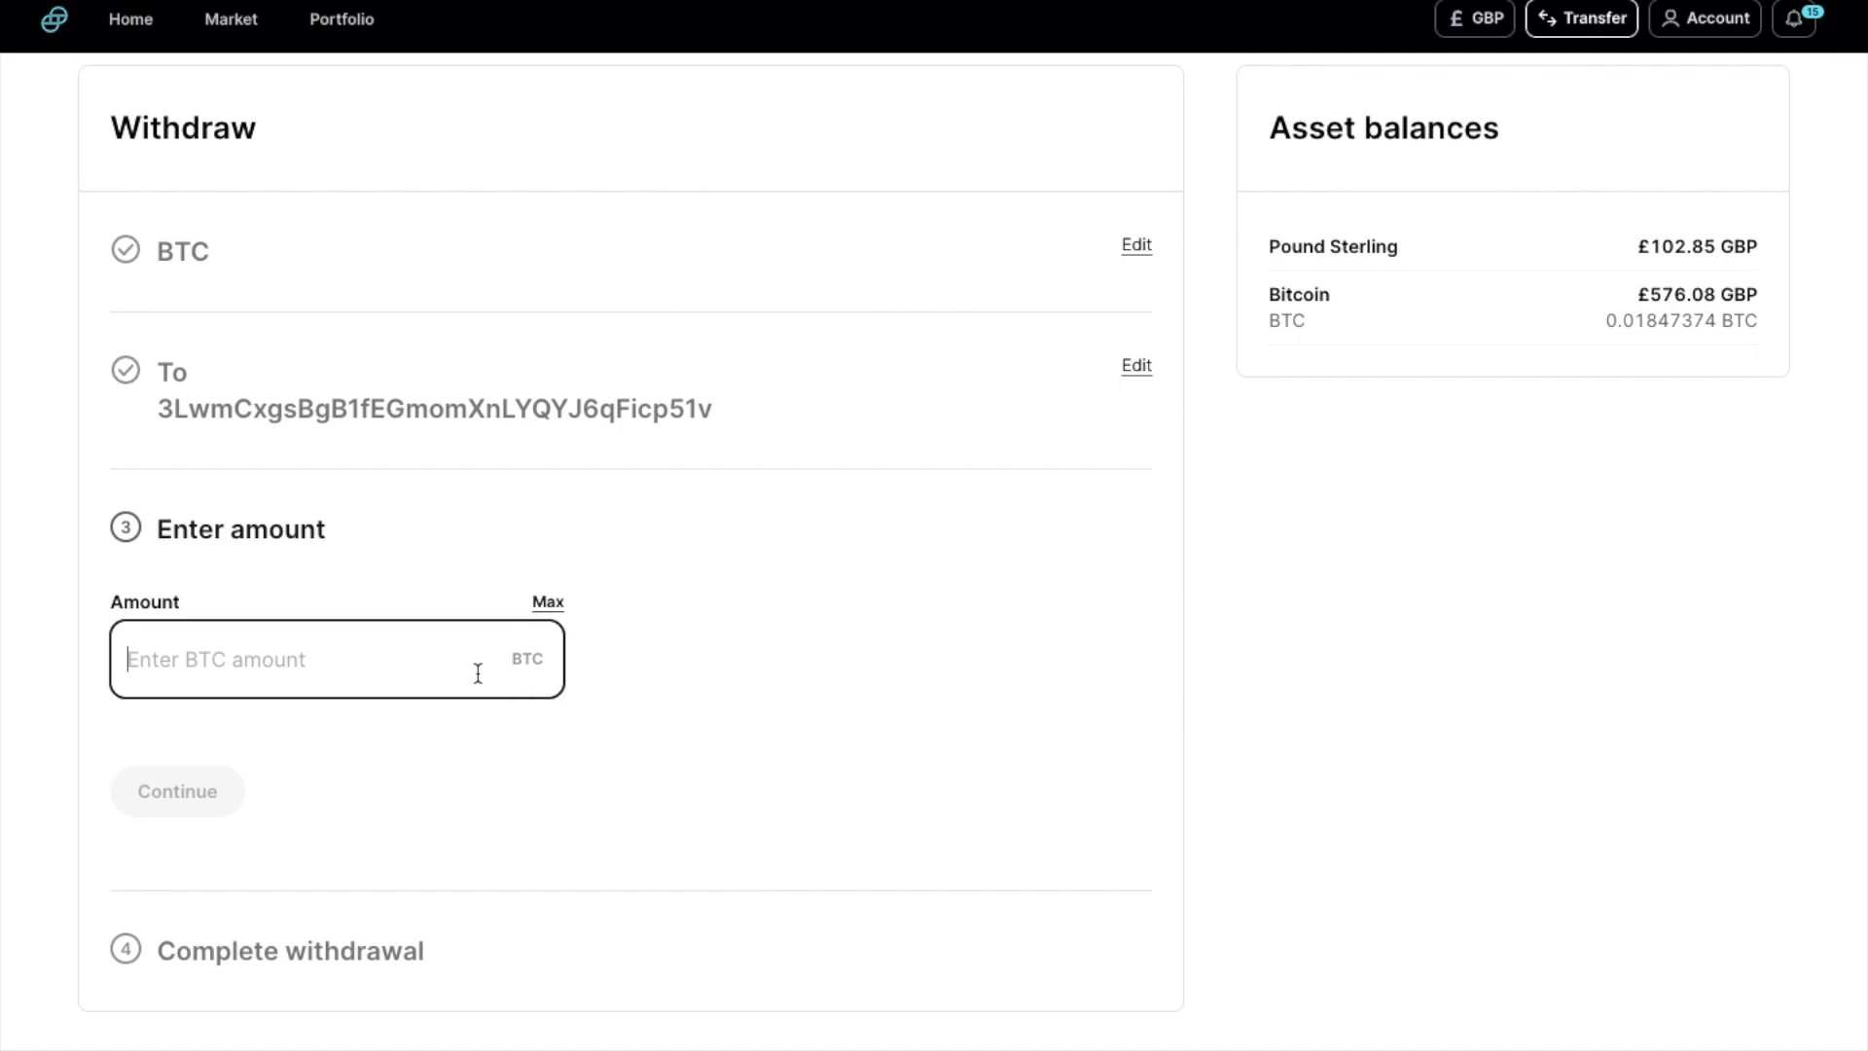
# Set the withdrawal amount to the maximum, 0.01847374 BTC, and continue to the completion stage
pyautogui.click(547, 602)
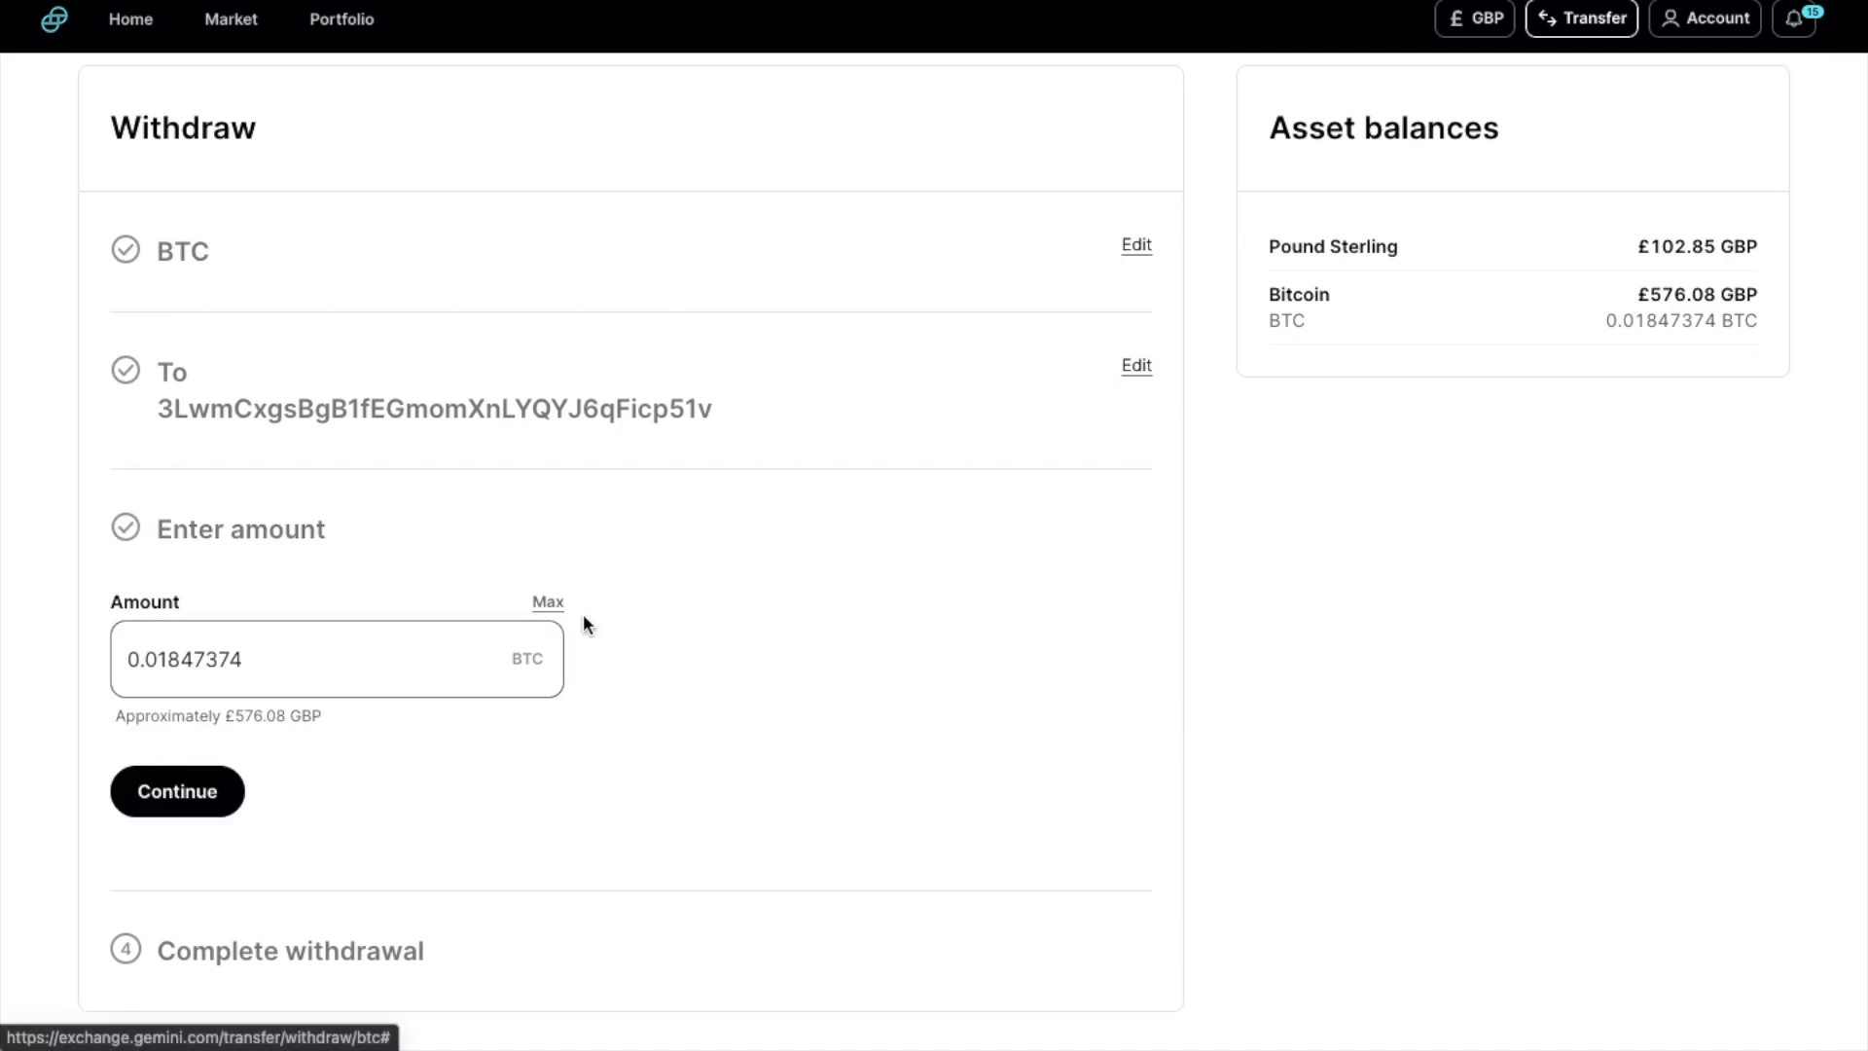
pyautogui.scroll(-3, 673, 696)
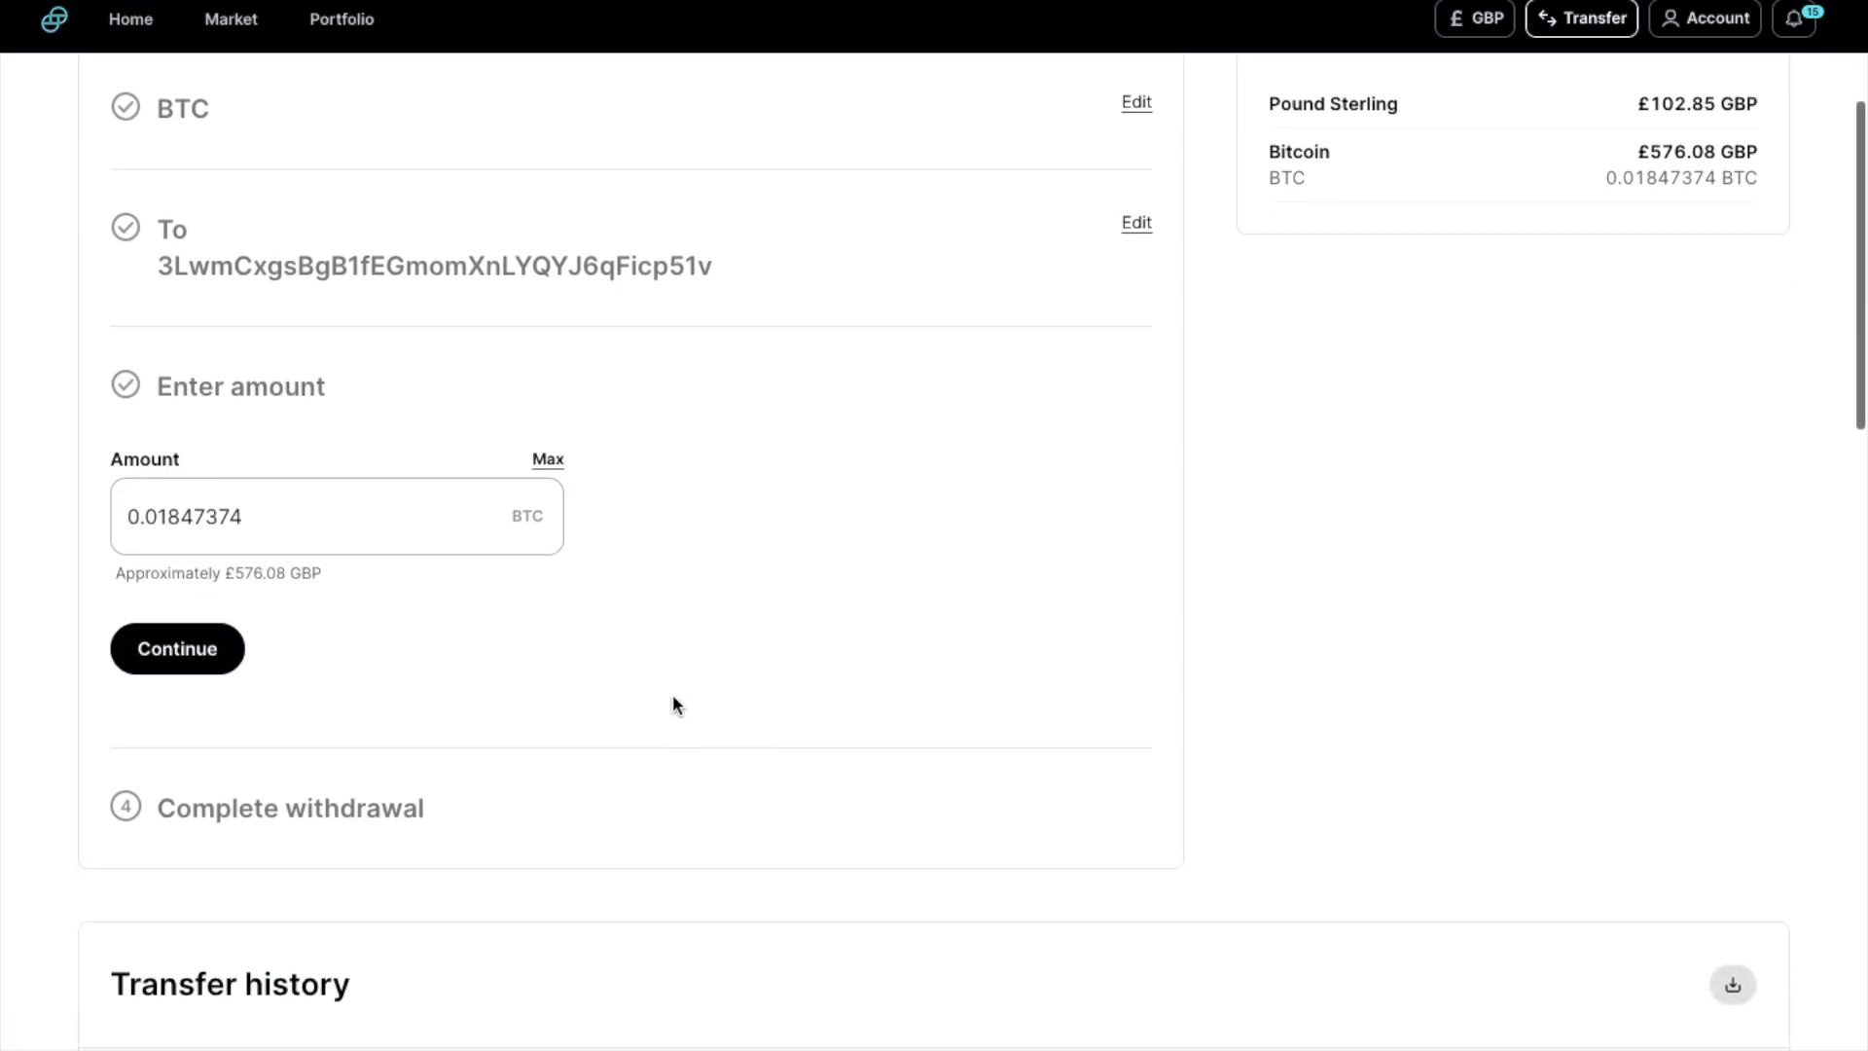
pyautogui.click(227, 659)
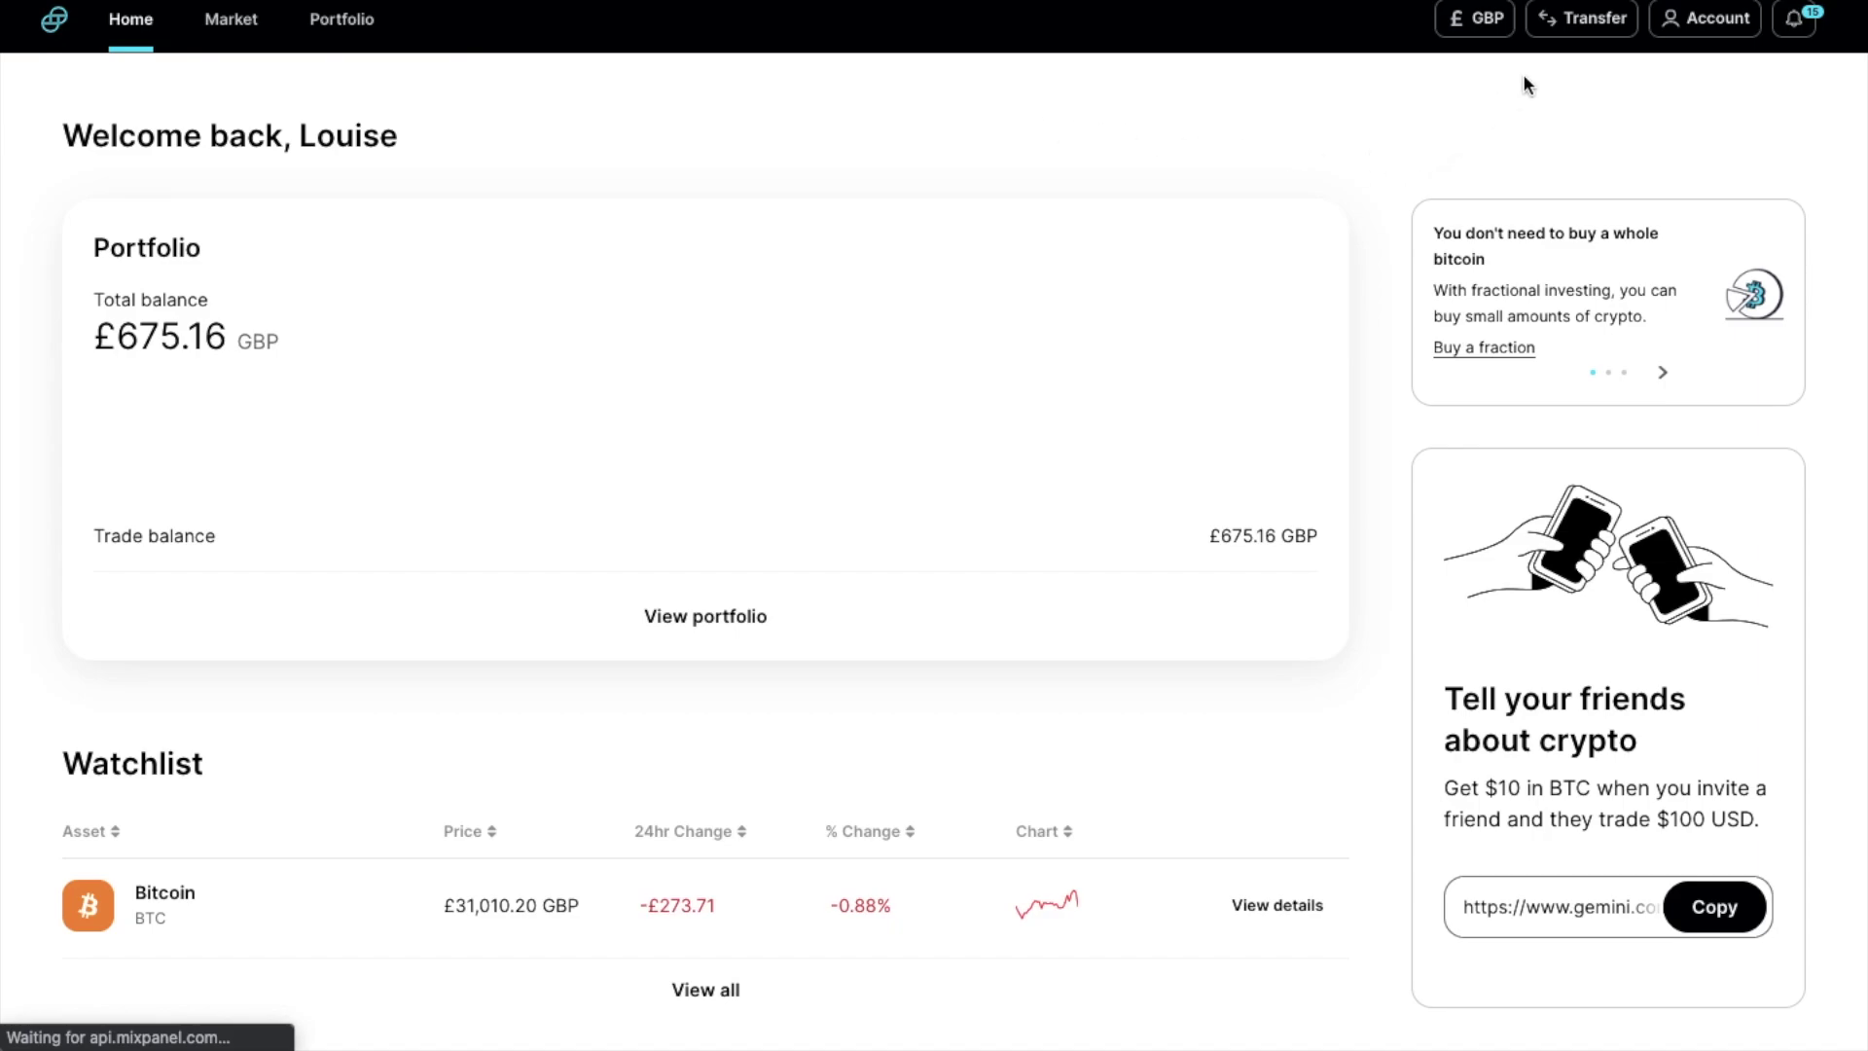
# Start a new withdrawal from Gemini with GBP - Pound Sterling as the currency
pyautogui.click(1582, 19)
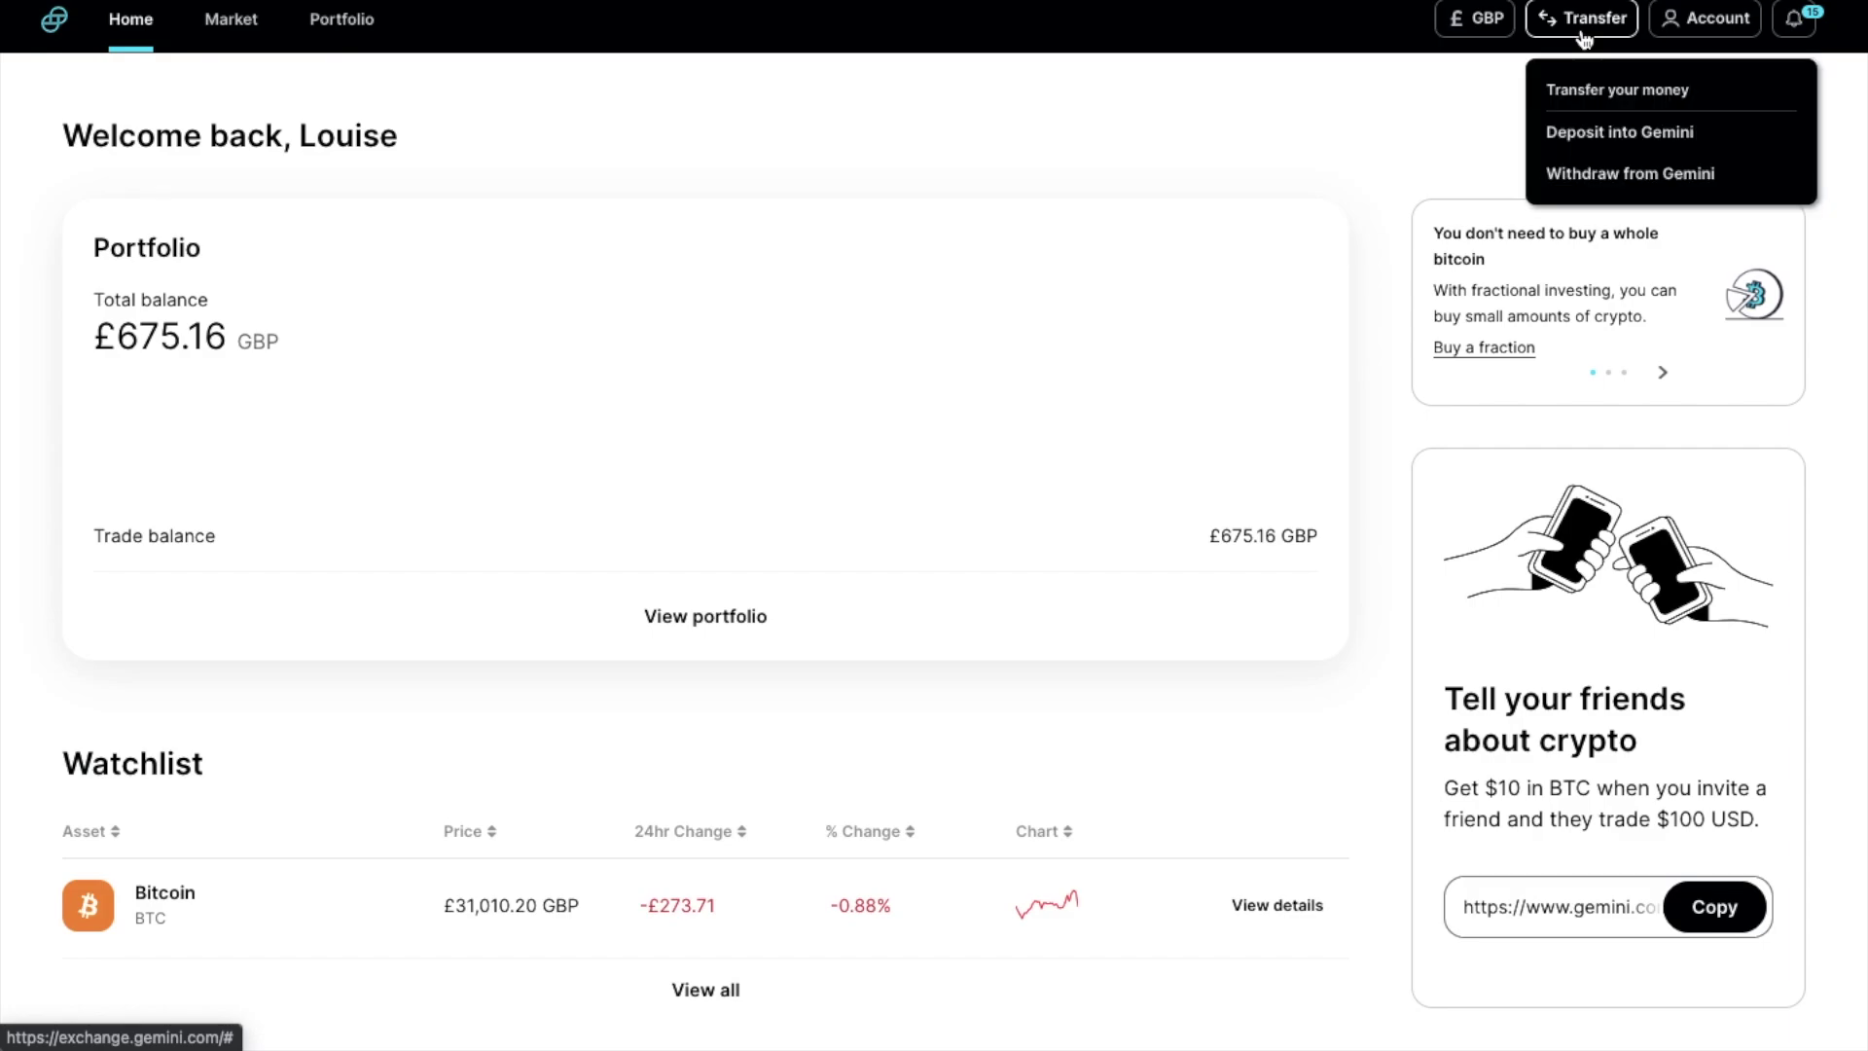
pyautogui.click(1590, 181)
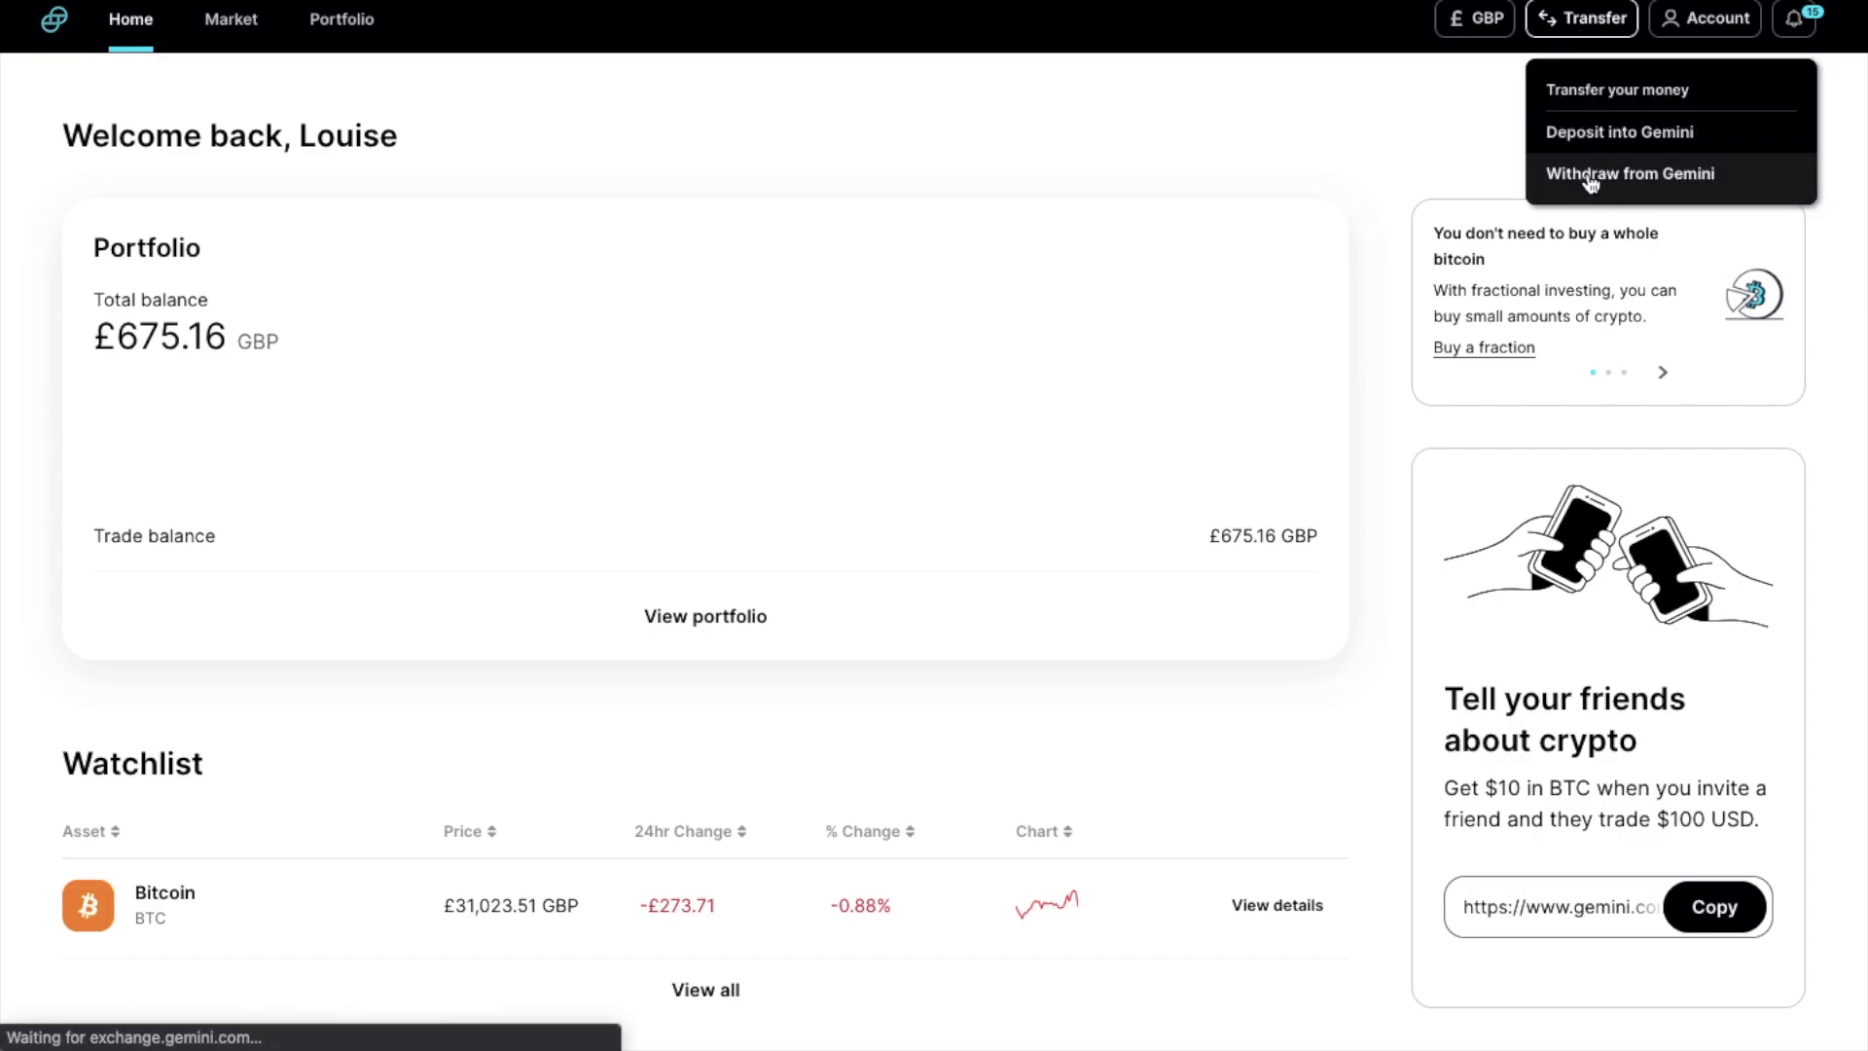
pyautogui.click(451, 599)
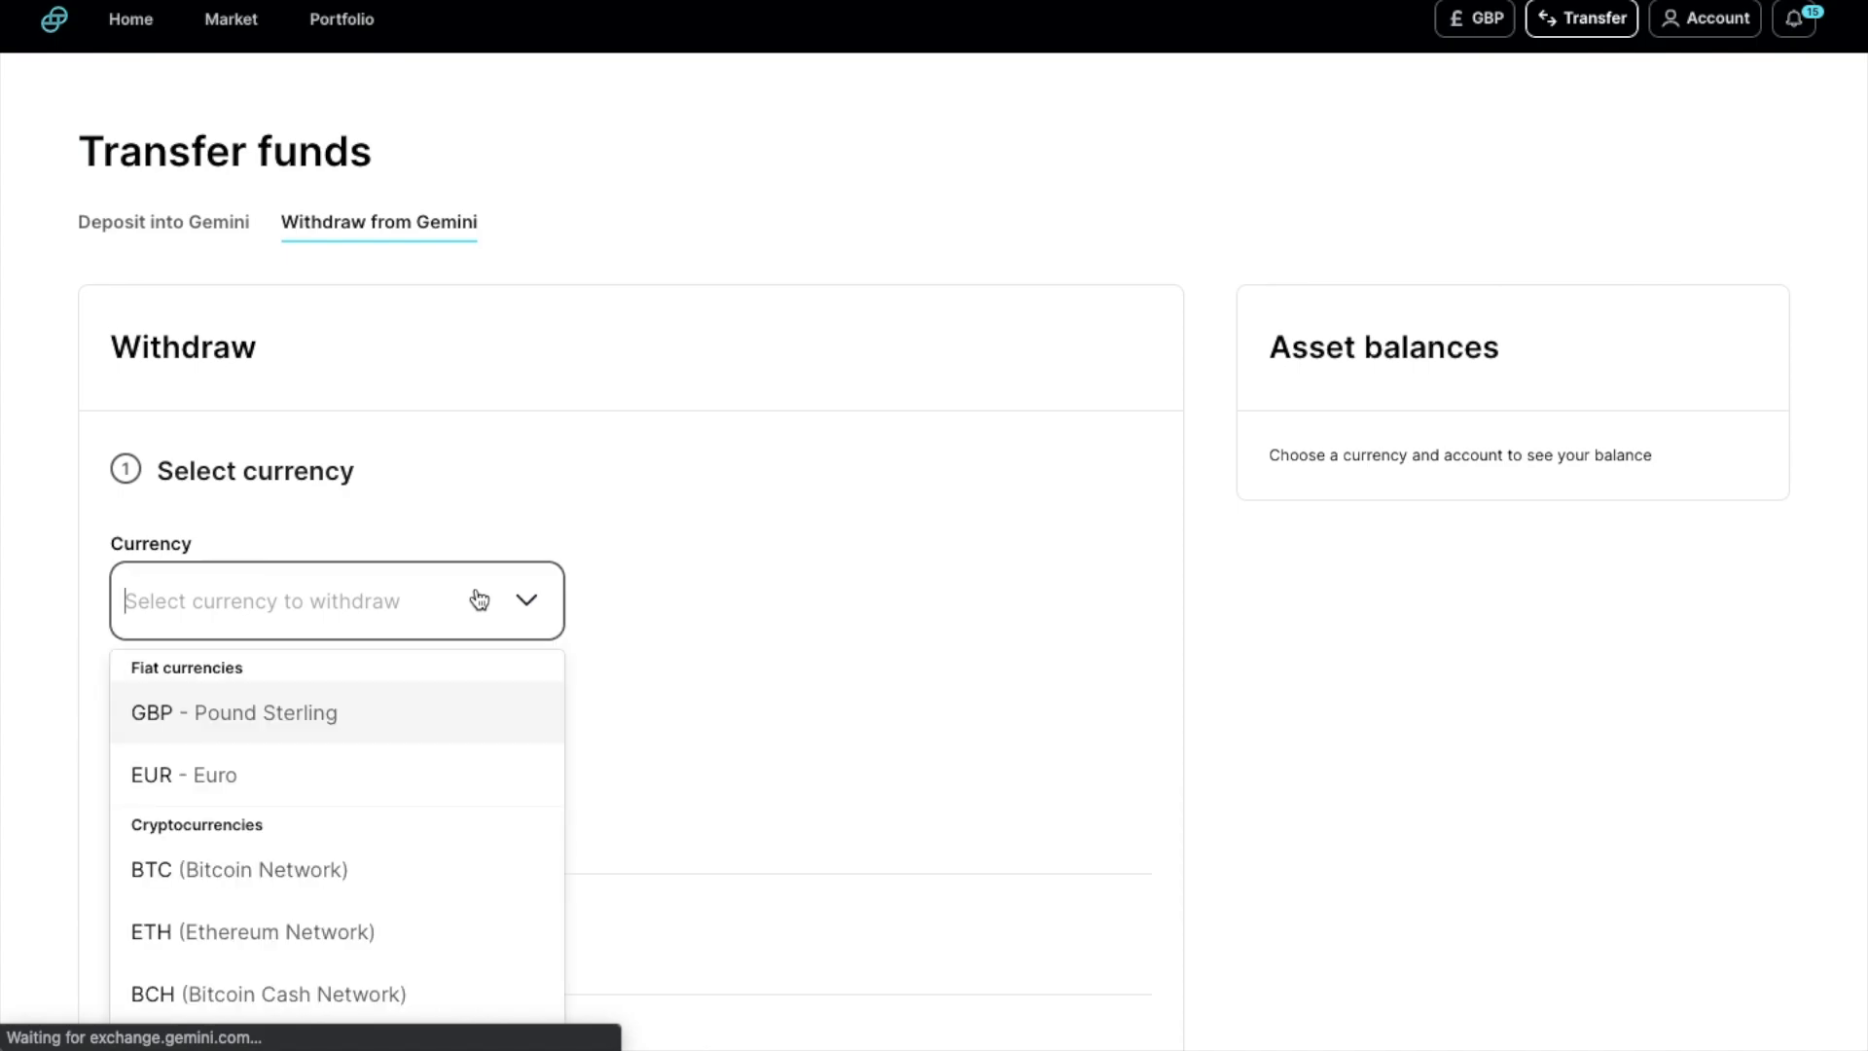
pyautogui.click(419, 723)
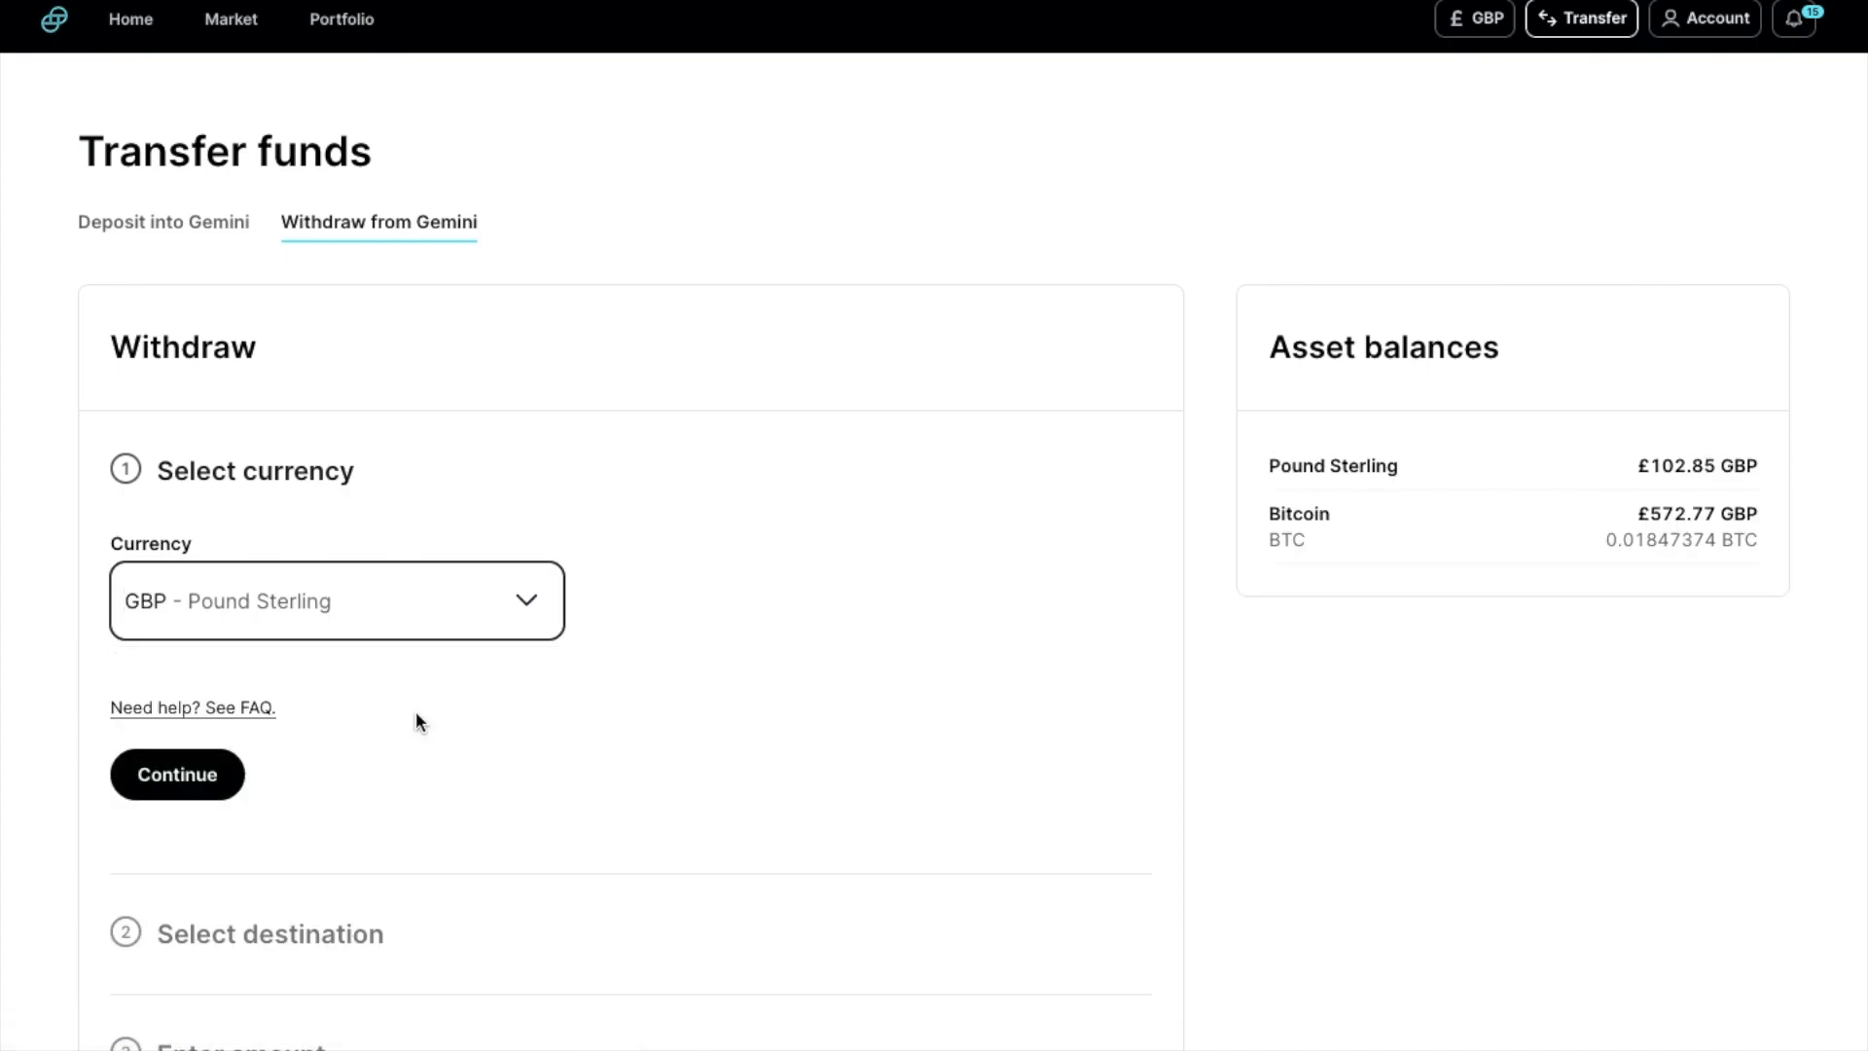
pyautogui.click(208, 775)
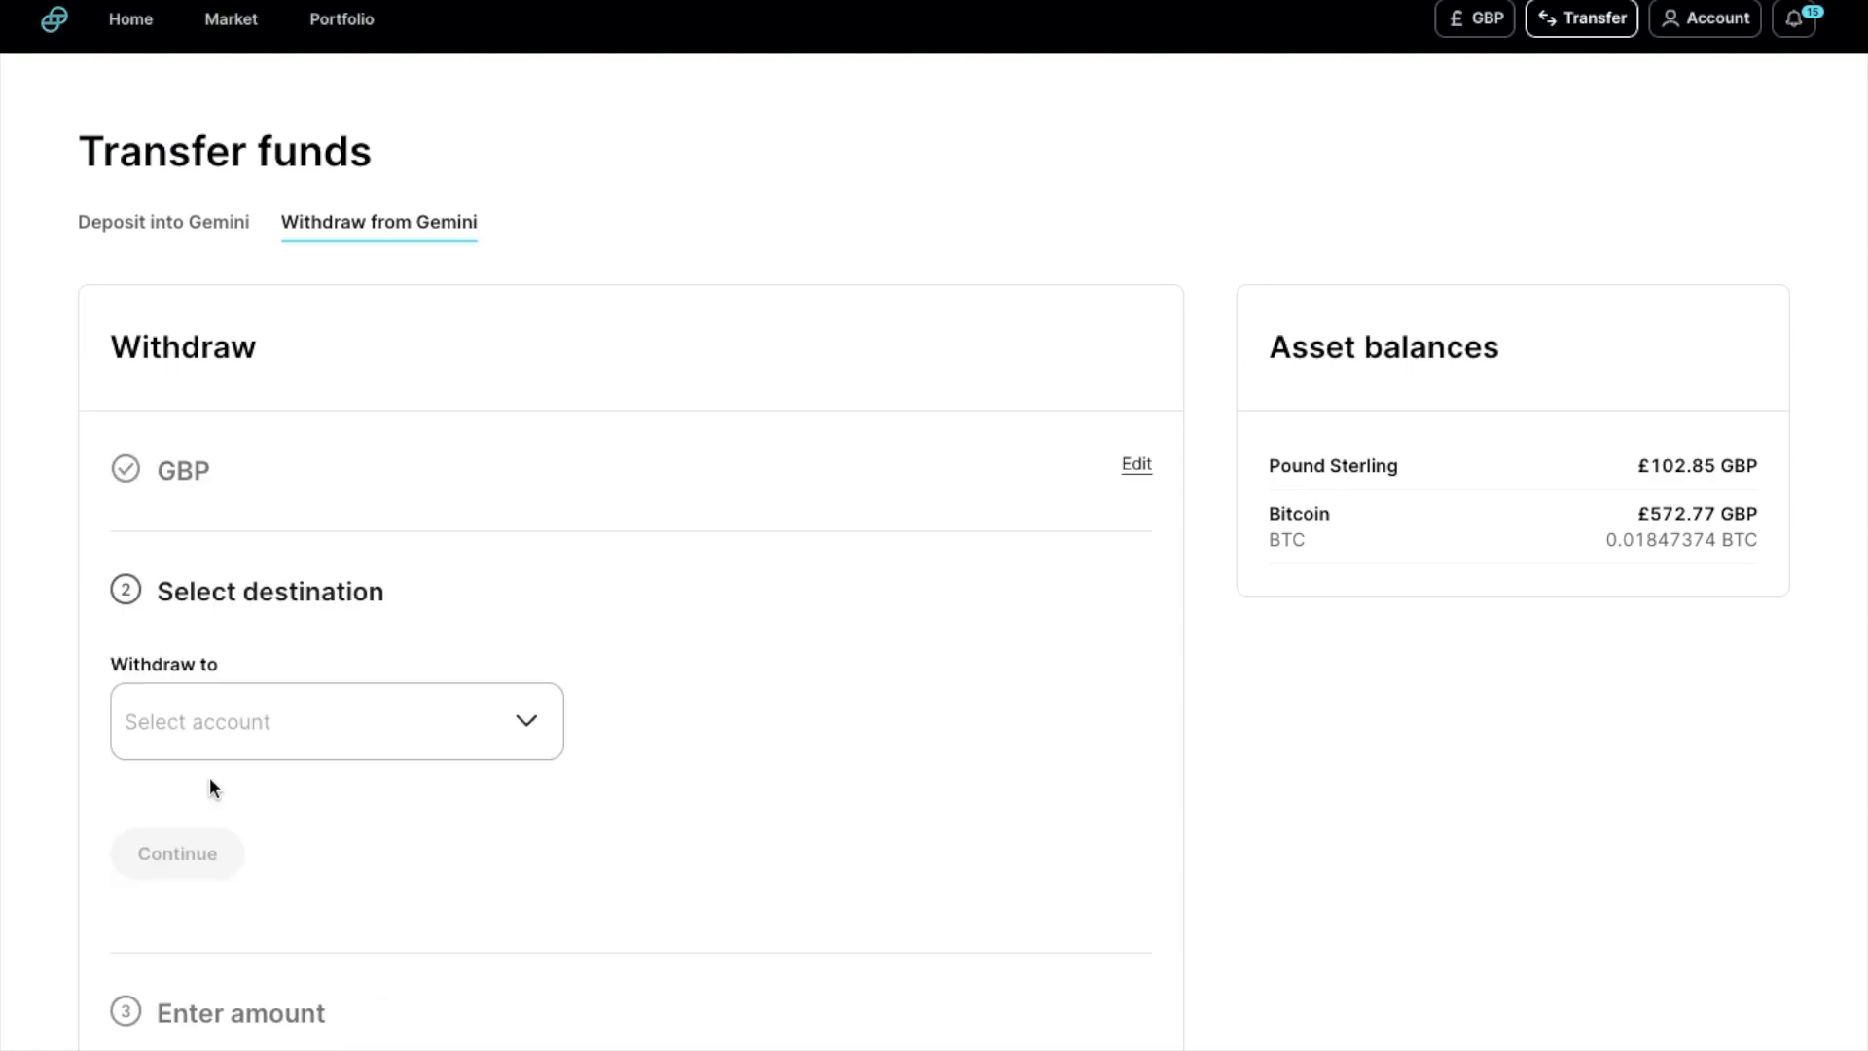
# Choose the linked Revolut Checking account as the destination of the GBP withdrawal and continue to the amount
pyautogui.click(480, 747)
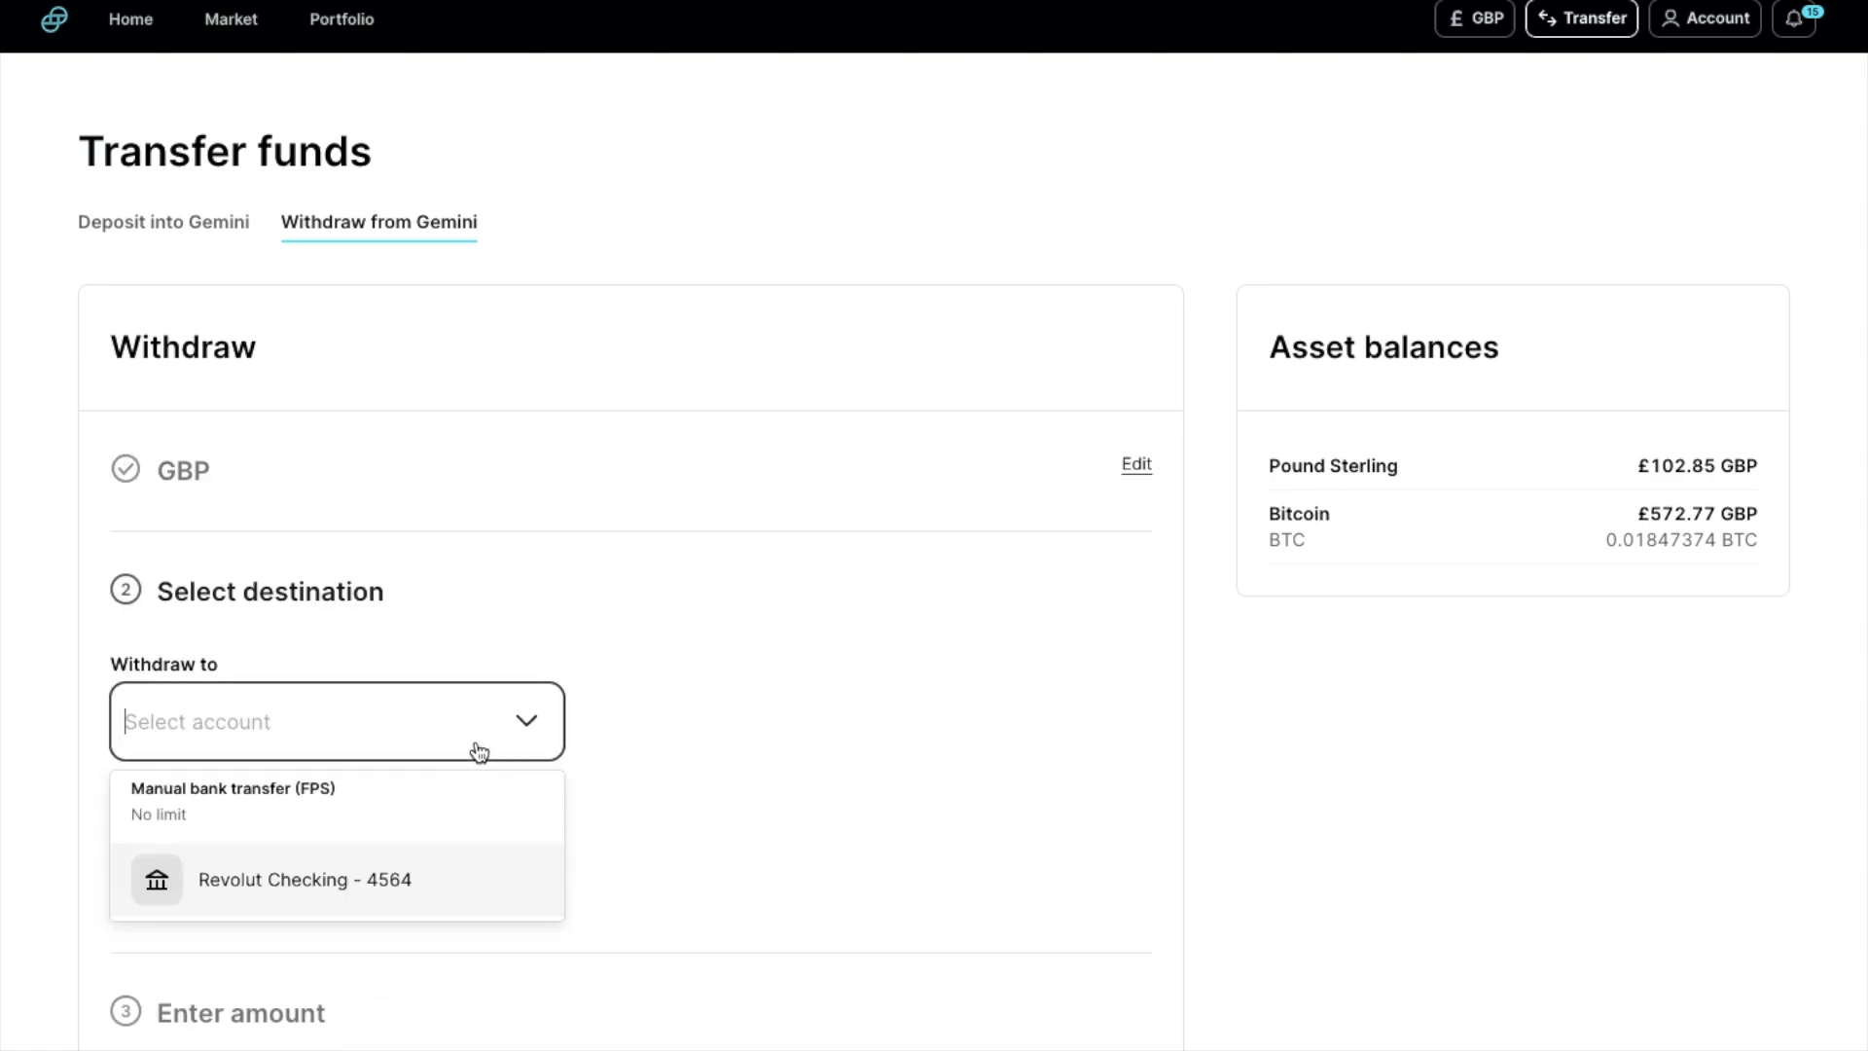
pyautogui.click(449, 891)
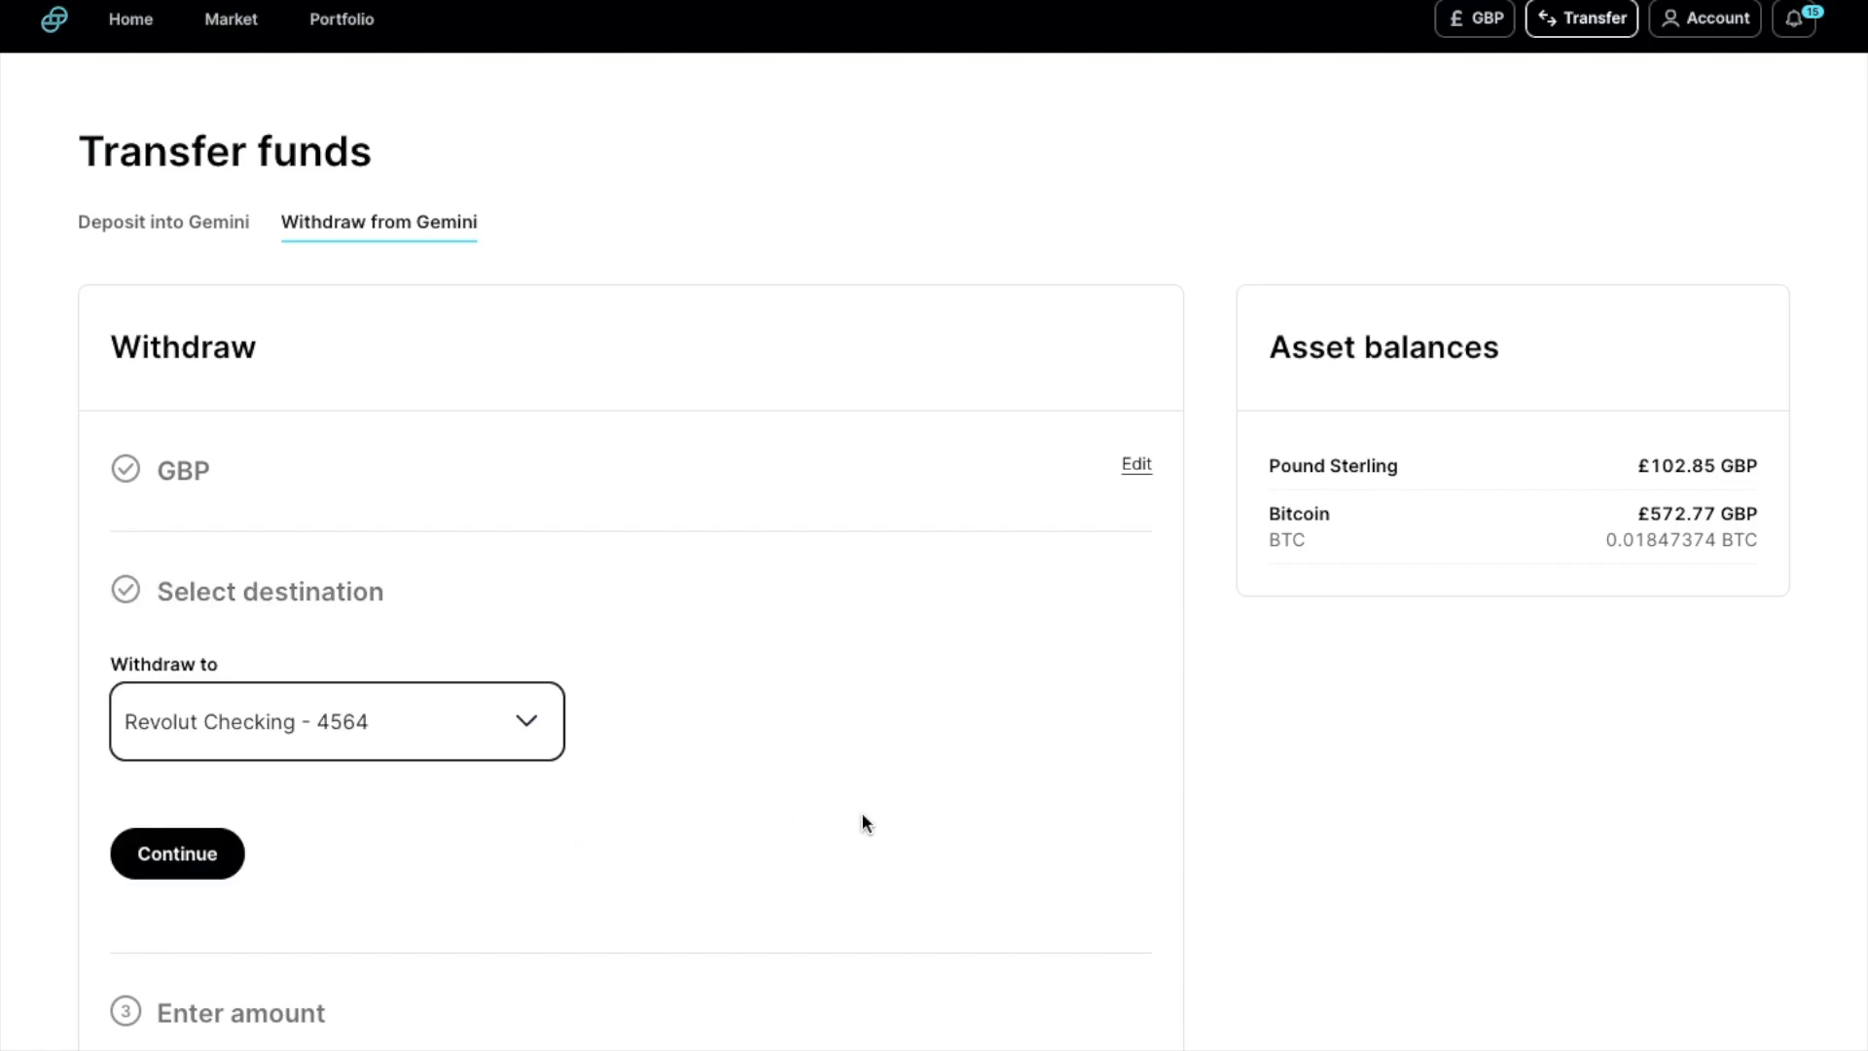
pyautogui.scroll(-1, 861, 823)
pyautogui.click(214, 806)
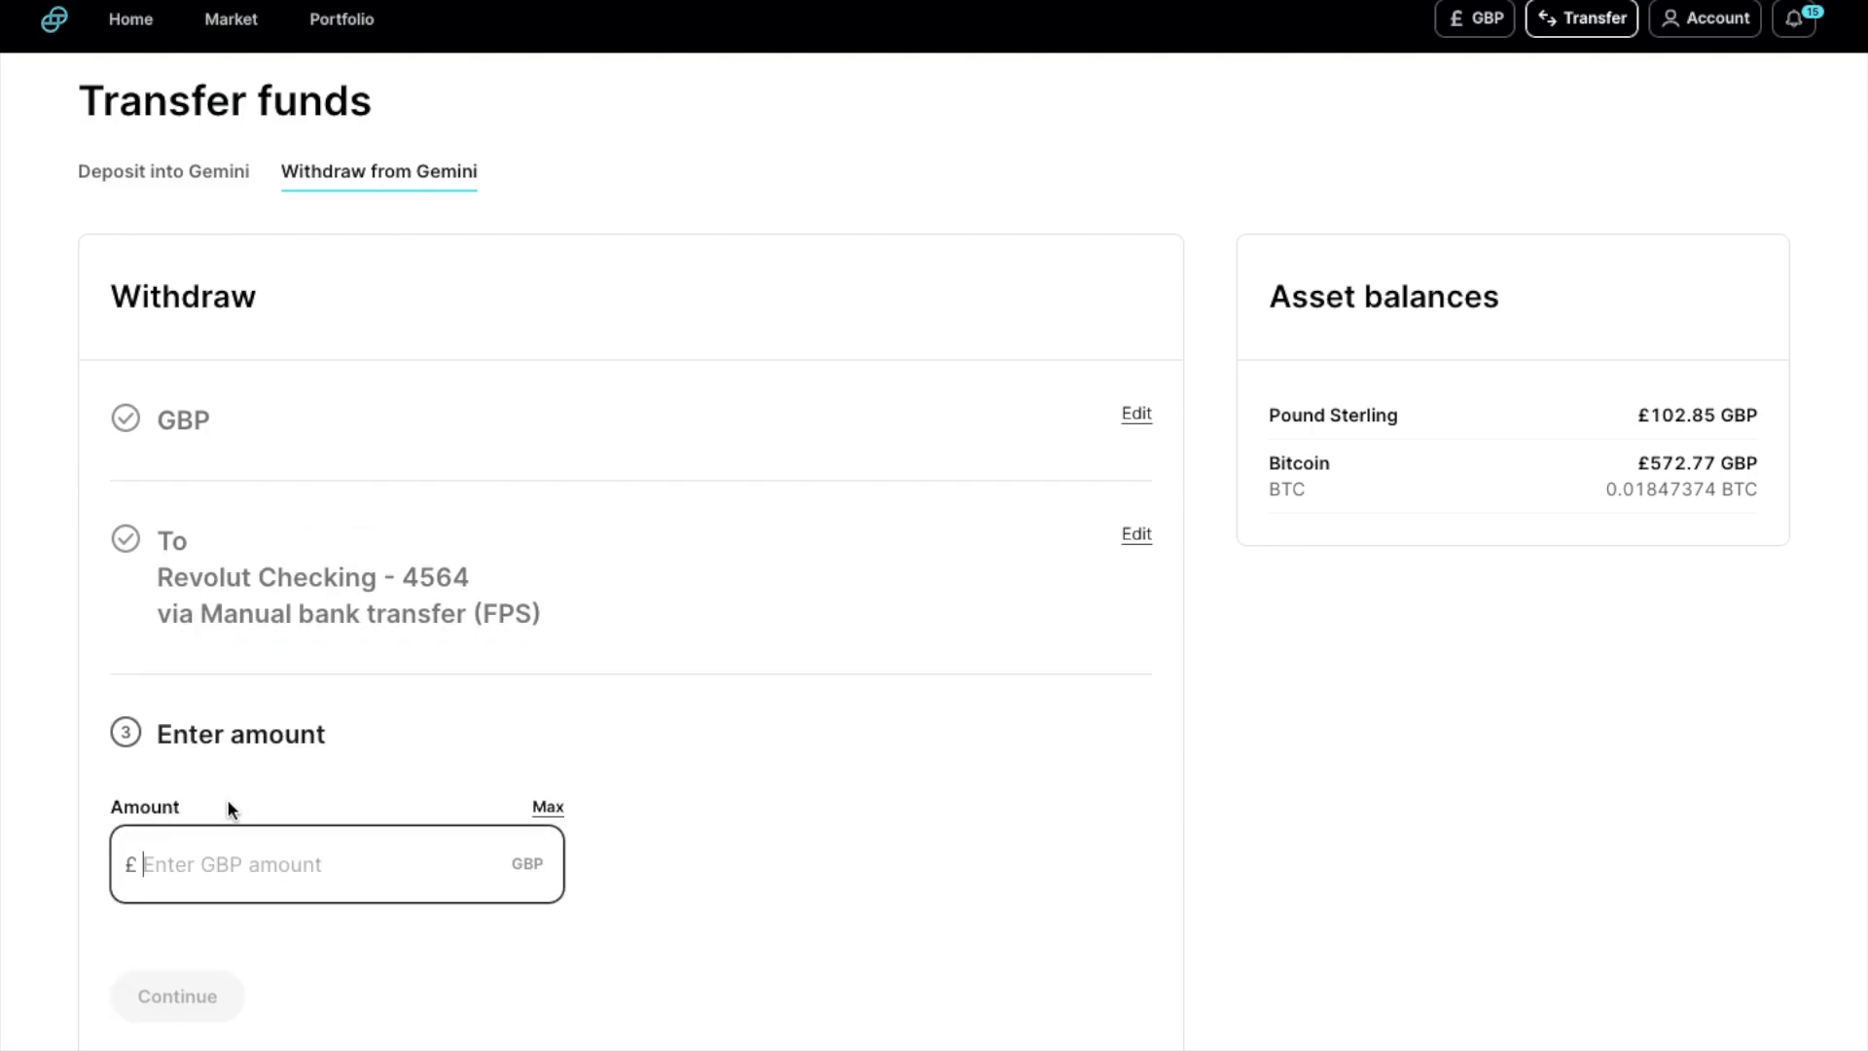
# Set the GBP withdrawal amount to the maximum, £102.85, and continue to review the withdrawal details
pyautogui.scroll(-2, 717, 784)
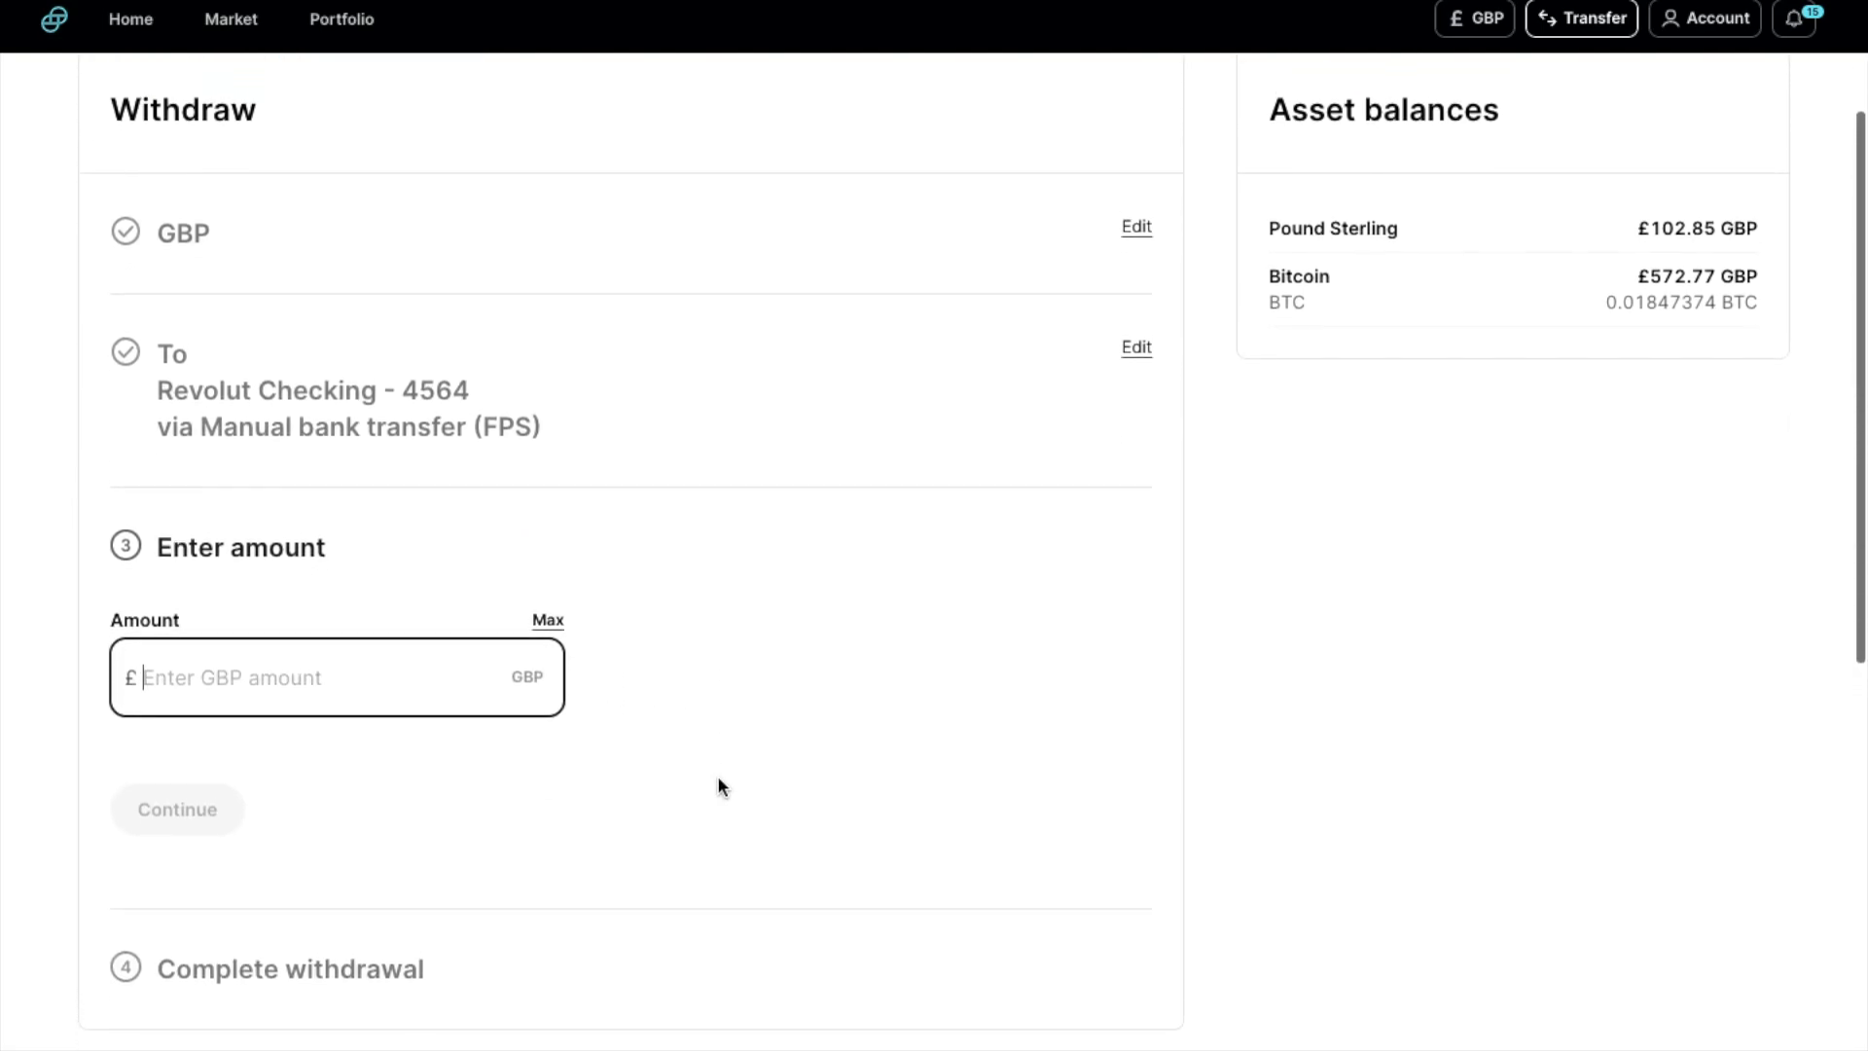
pyautogui.click(544, 621)
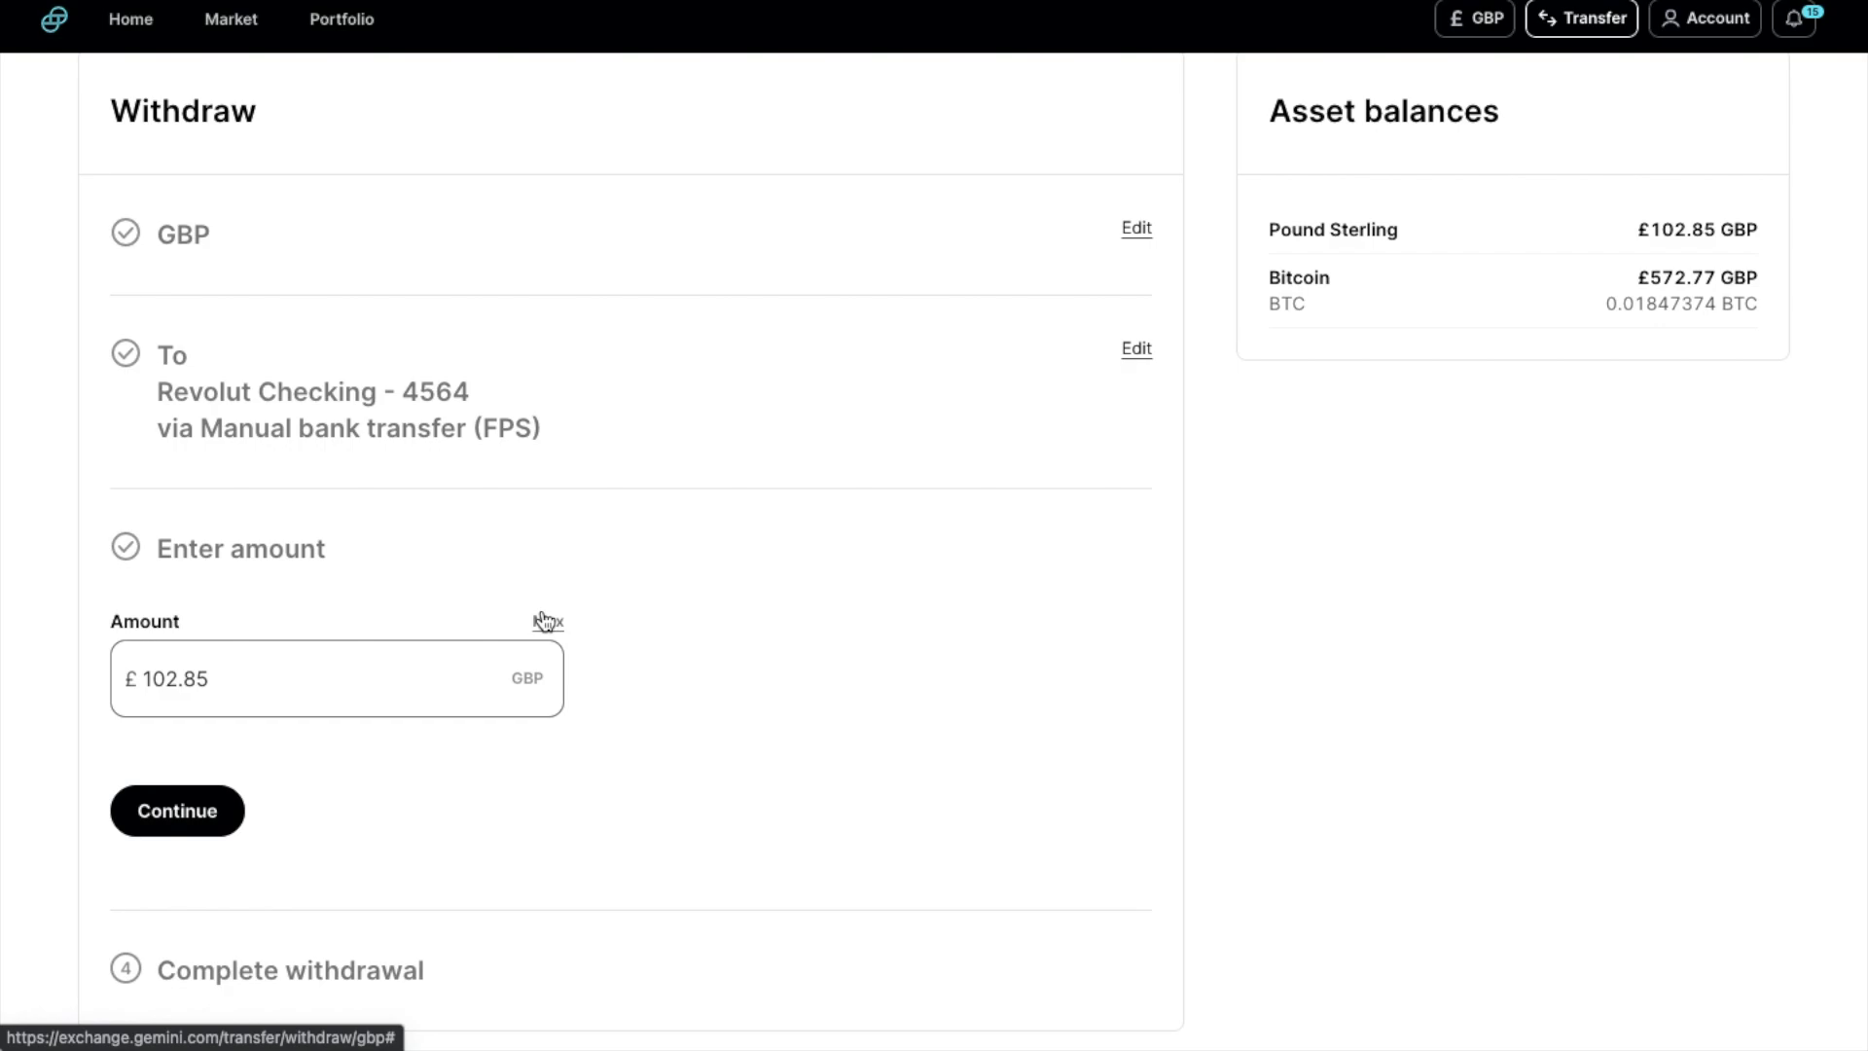
pyautogui.click(175, 817)
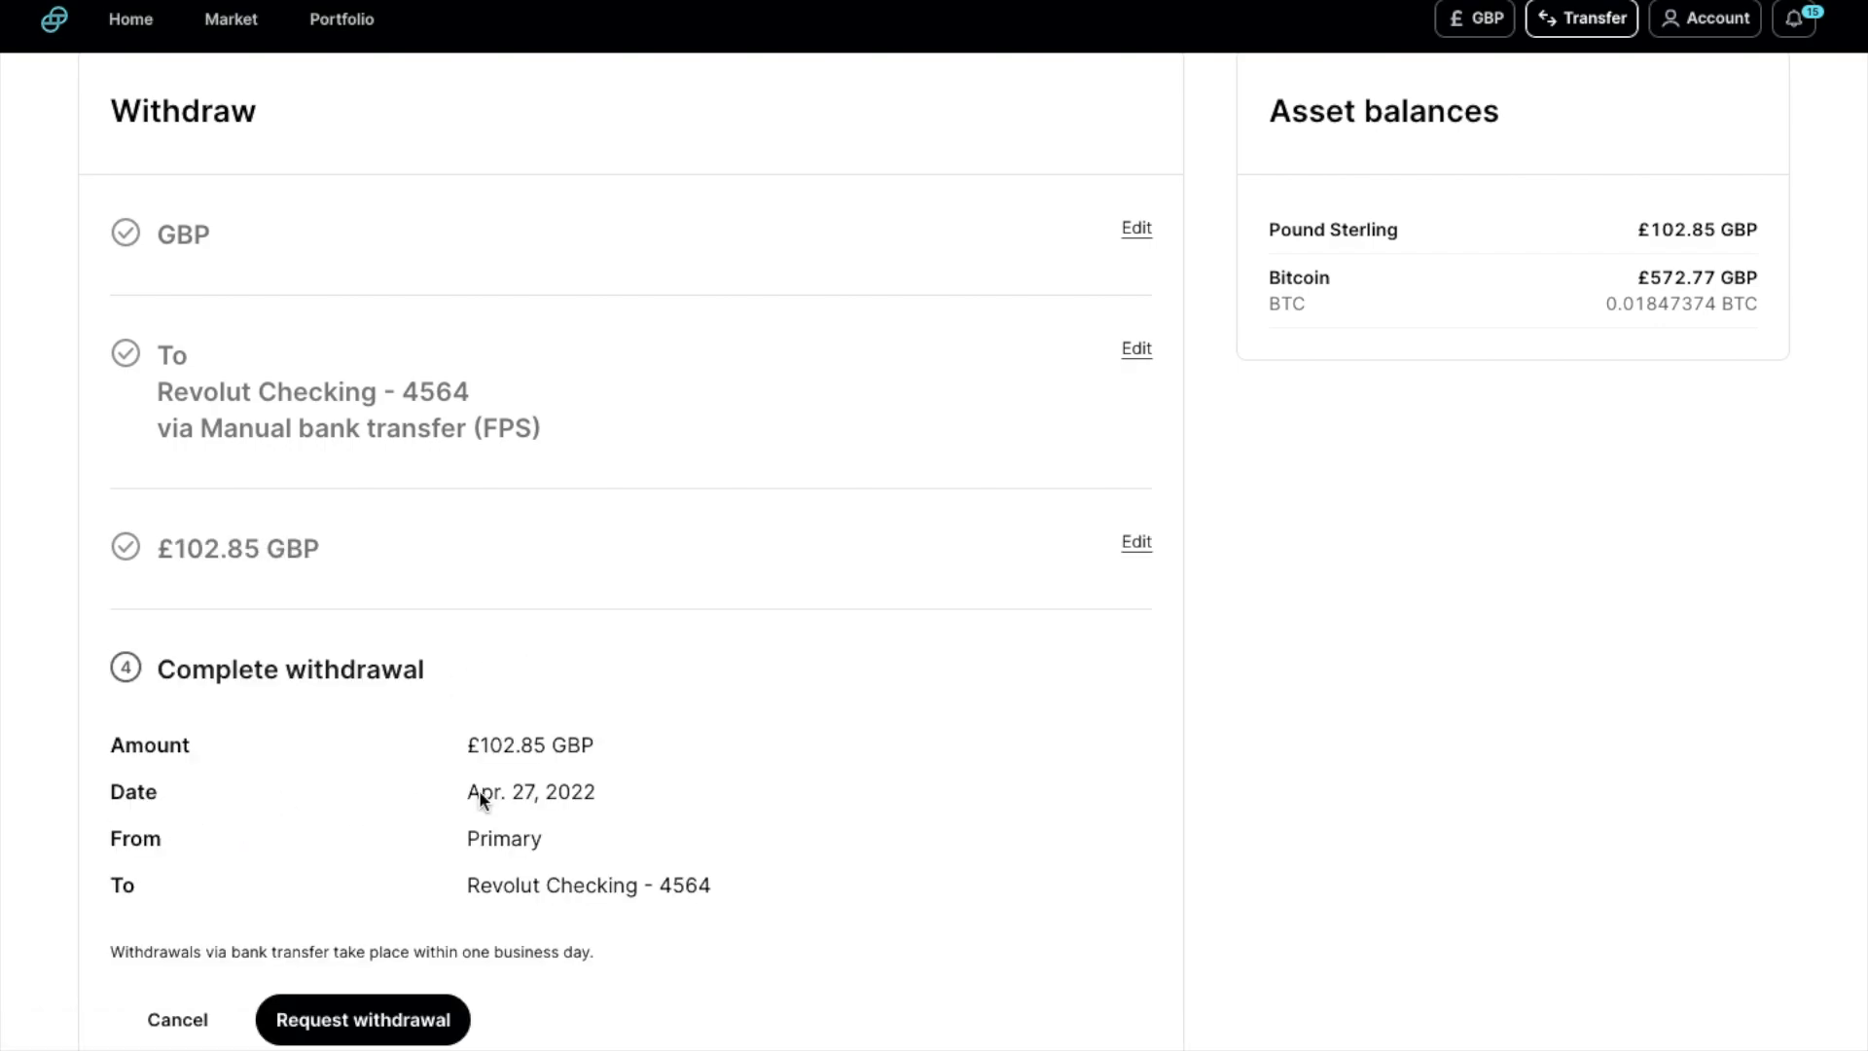
pyautogui.scroll(-2, 868, 889)
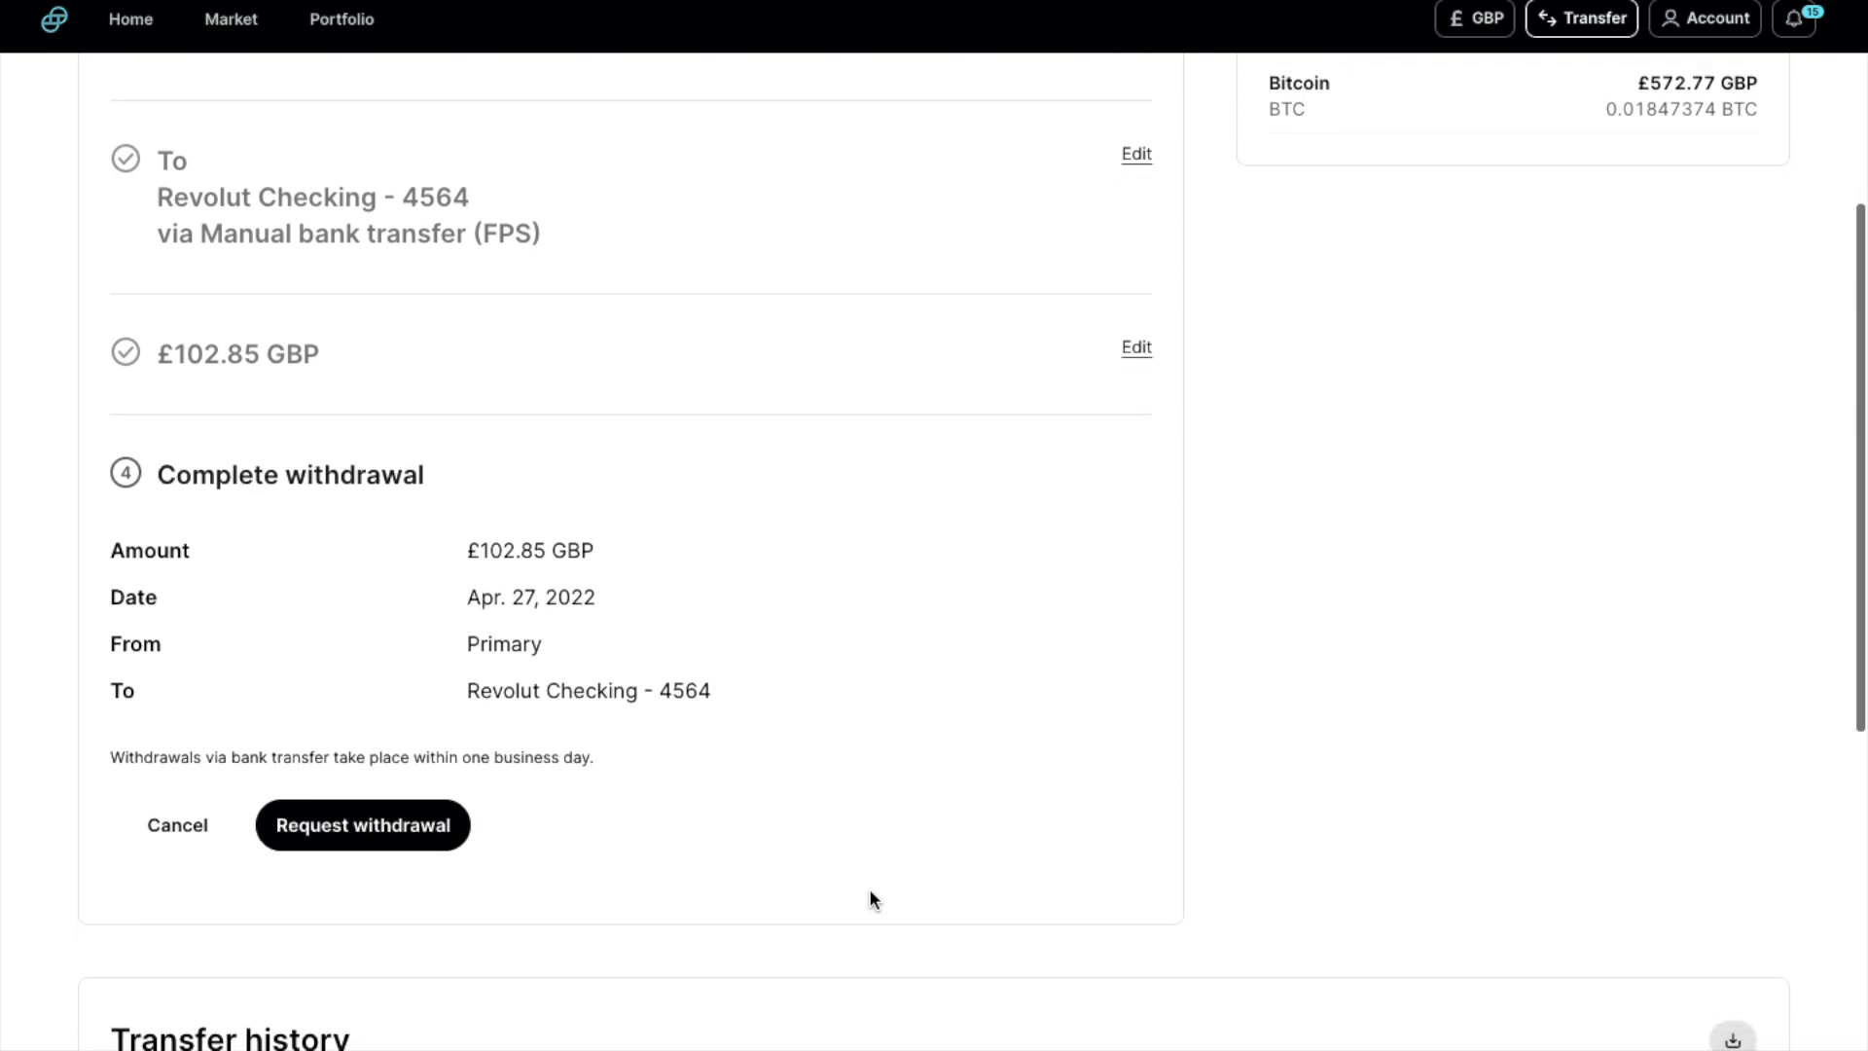